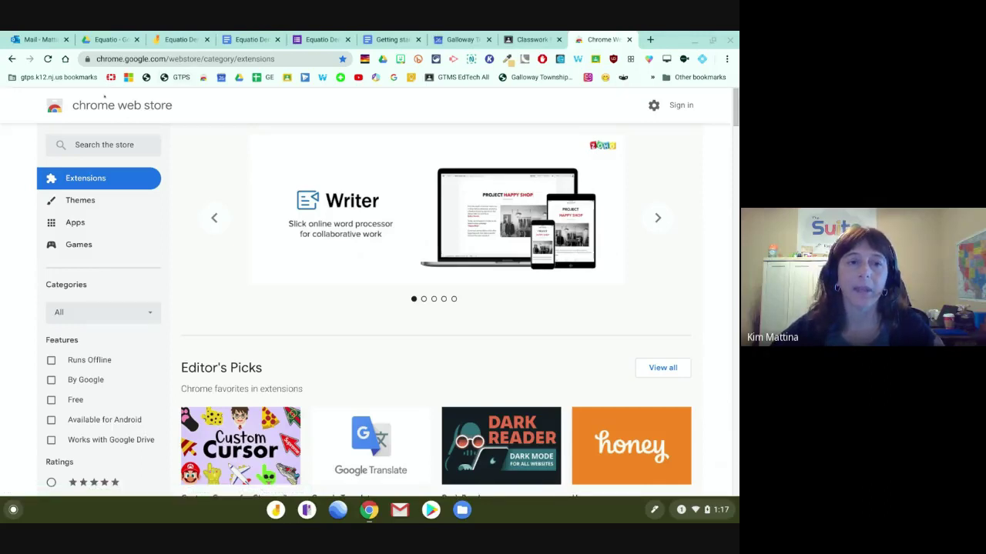
Search the Chrome Web Store for "equatio" and open the "EquatIO - Math made digital" extension page
{"action": "left_click", "coordinate": [104, 144]}
{"action": "type", "text": "e"}
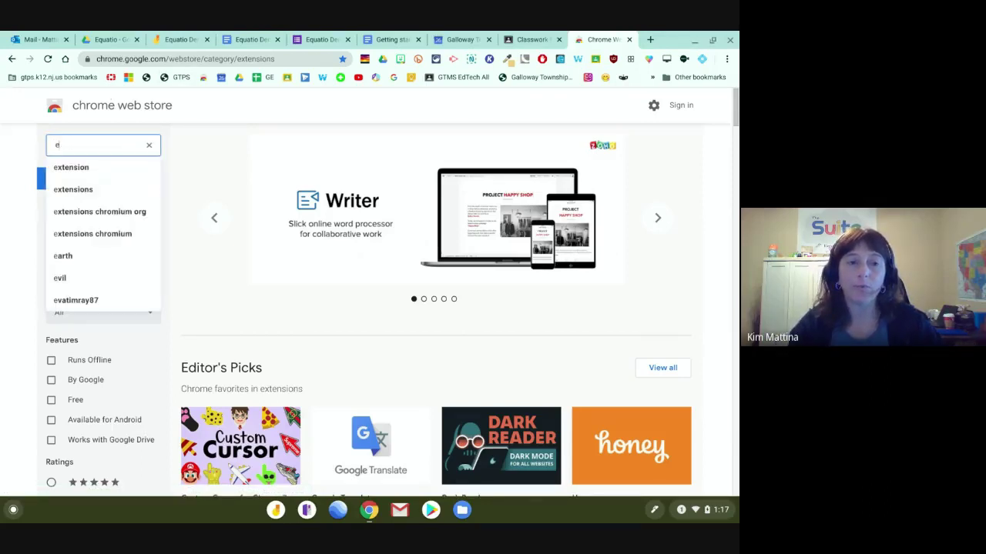
{"action": "type", "text": "quatio"}
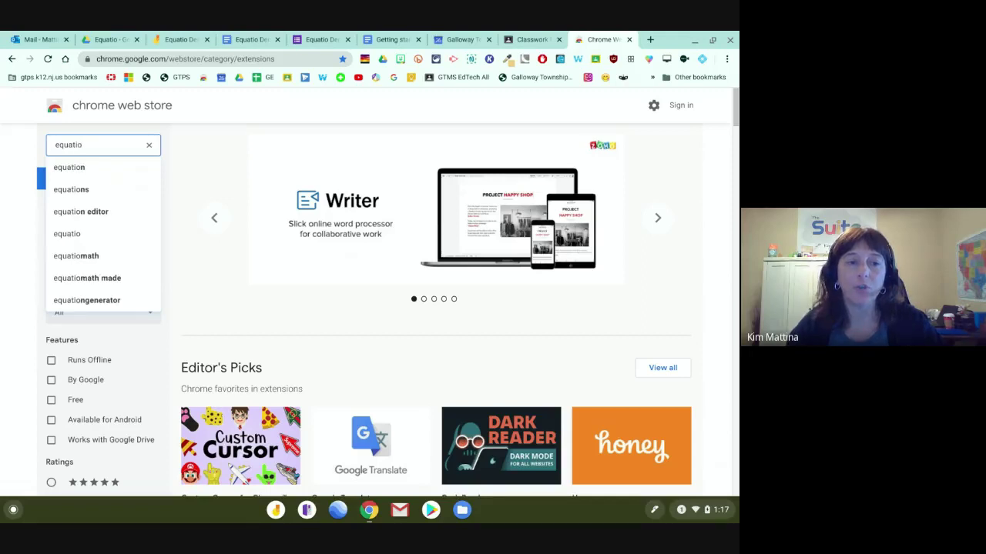
{"action": "key", "text": "Return"}
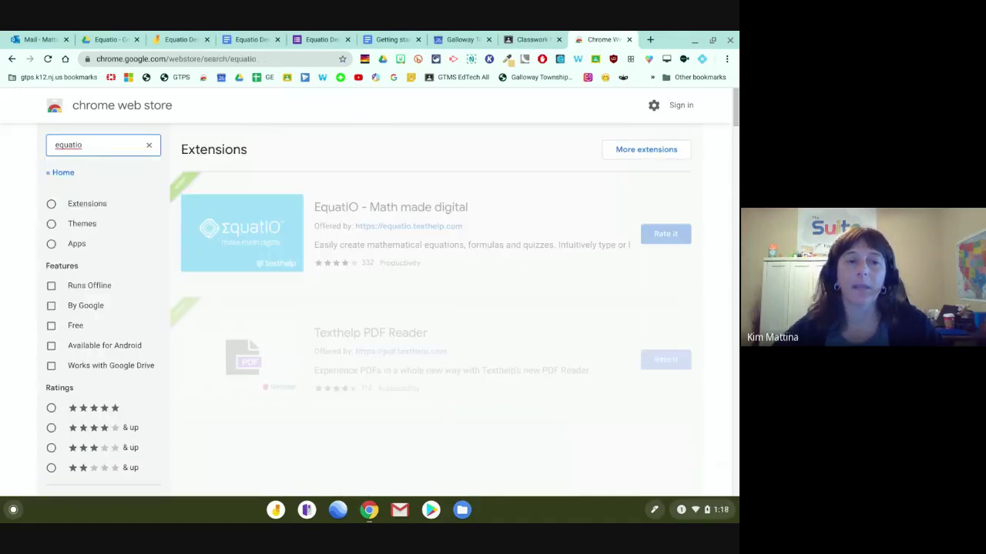
{"action": "left_click", "coordinate": [400, 217]}
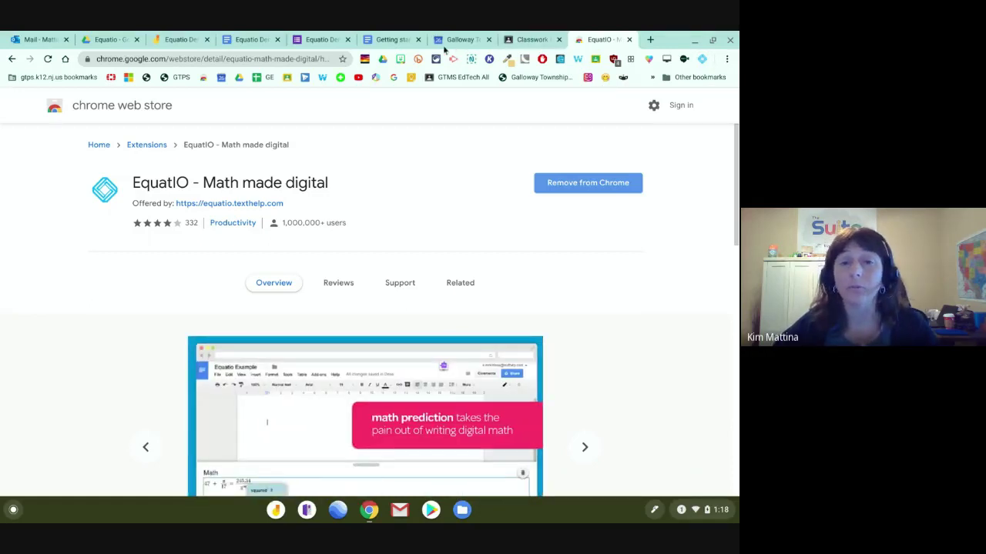
Copy the sharing link of the "Getting started with Equatio" document and return to the EquatIO extension page in the store
{"action": "left_click", "coordinate": [395, 40]}
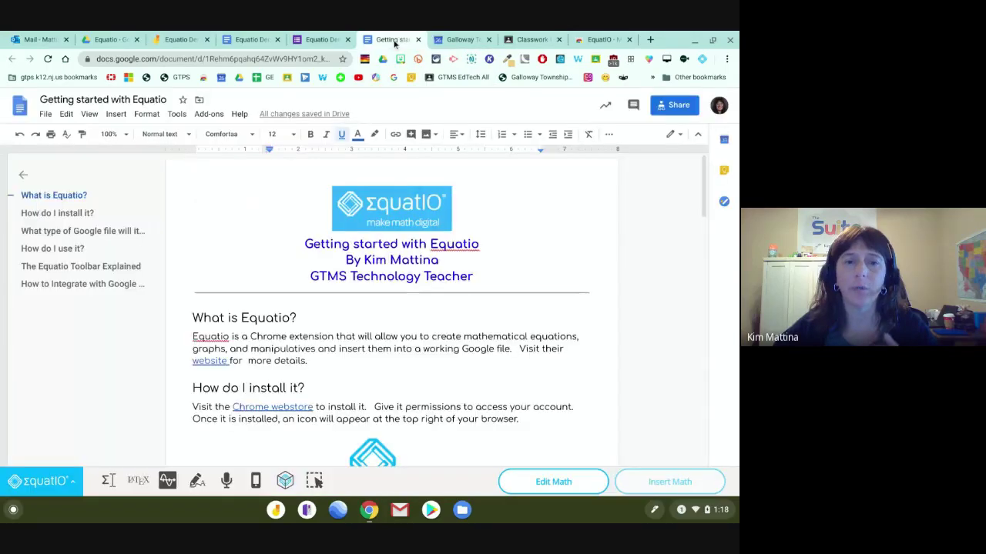
{"action": "left_click", "coordinate": [675, 105]}
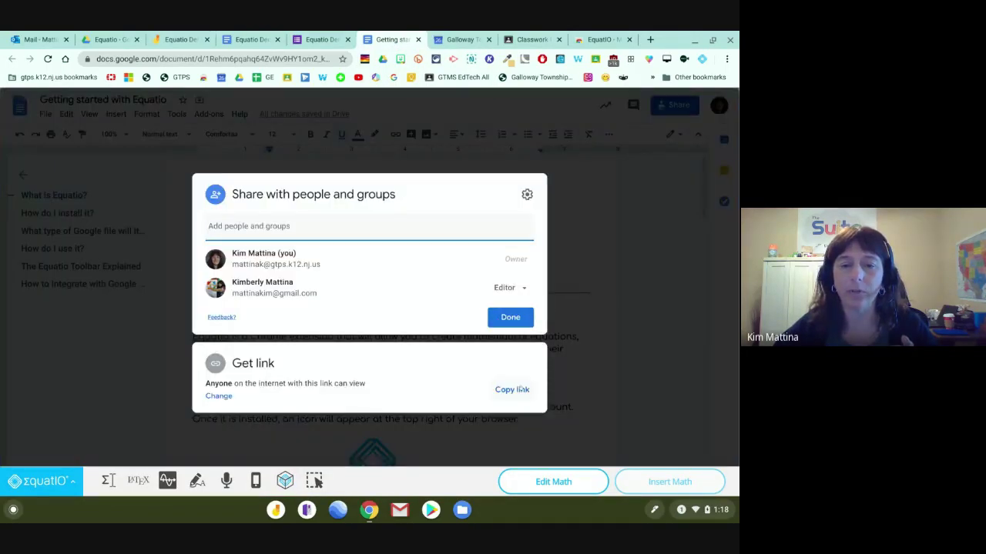
{"action": "left_click", "coordinate": [513, 390]}
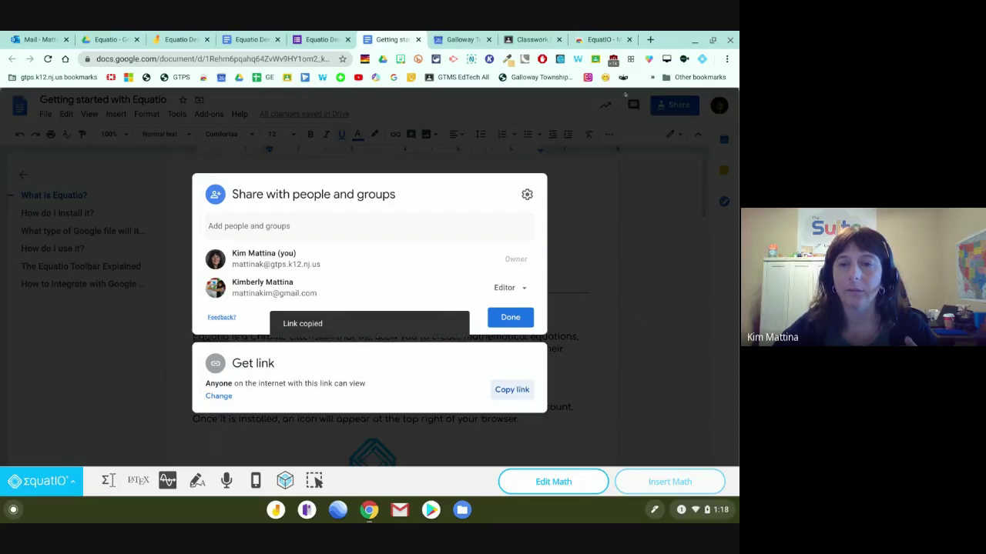
{"action": "left_click", "coordinate": [603, 40]}
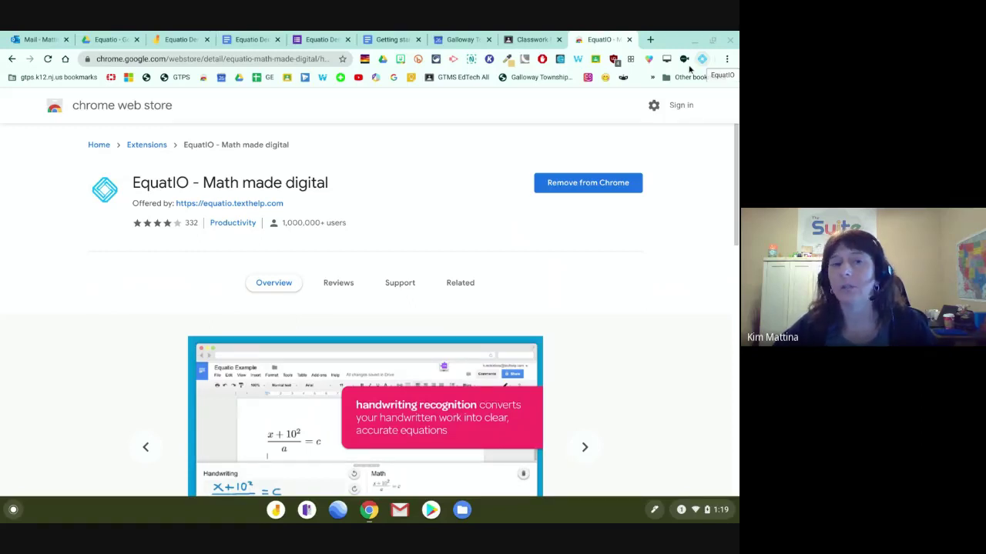
Close the sharing dialog of "Getting started with Equatio" and read its sections on installation, supported Google file types and usage
{"action": "left_click", "coordinate": [247, 42]}
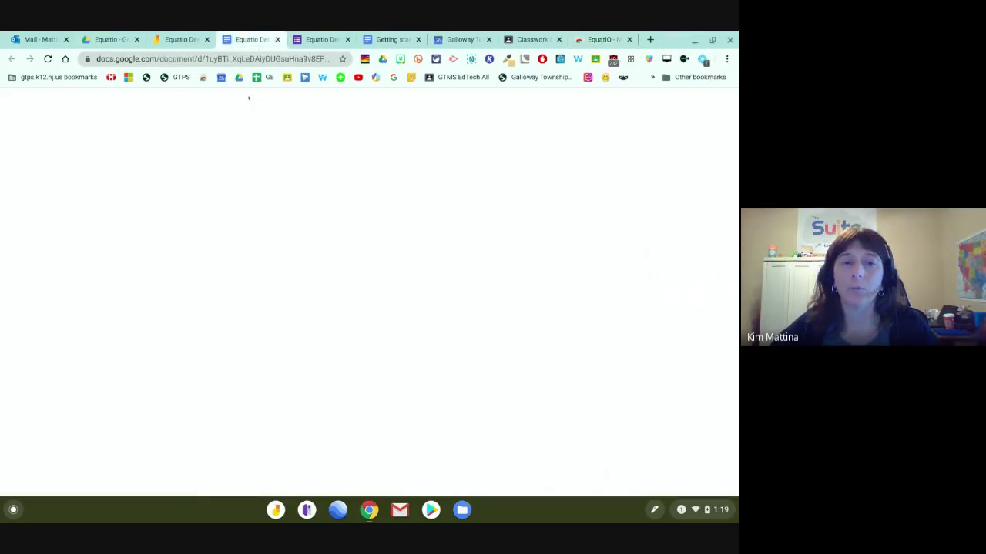
{"action": "left_click", "coordinate": [392, 37]}
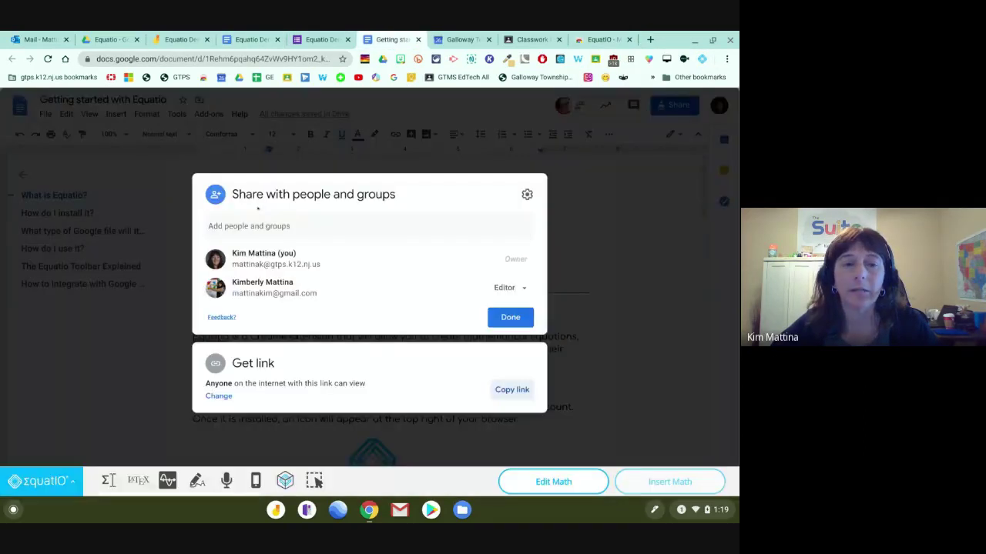
{"action": "left_click", "coordinate": [515, 322]}
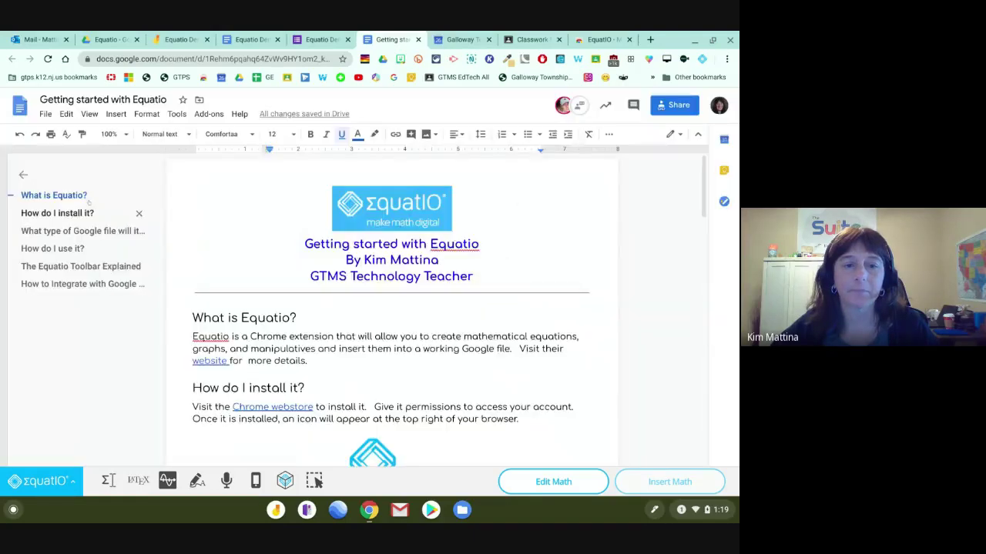
{"action": "scroll", "coordinate": [395, 299], "scroll_direction": "down", "scroll_amount": 3}
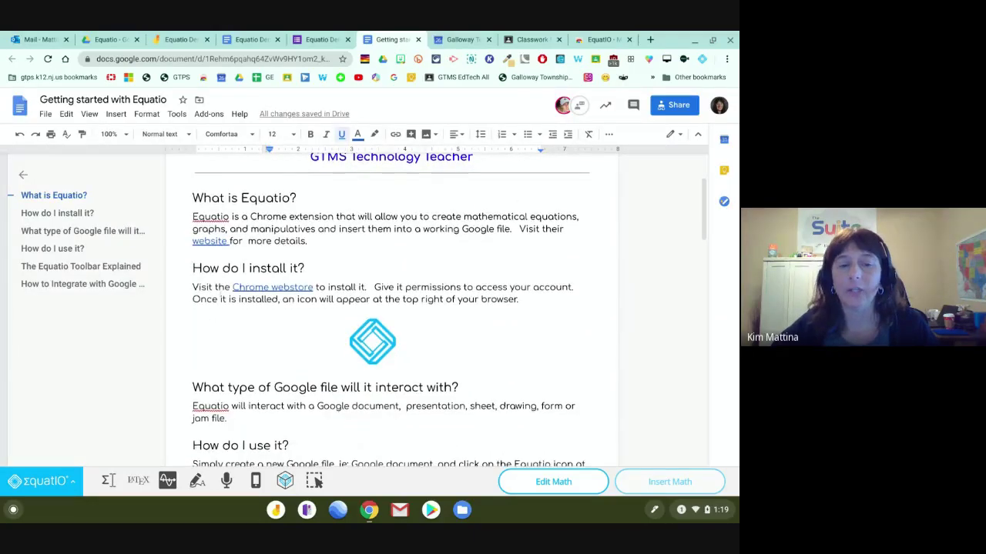
{"action": "scroll", "coordinate": [392, 308], "scroll_direction": "down", "scroll_amount": 3}
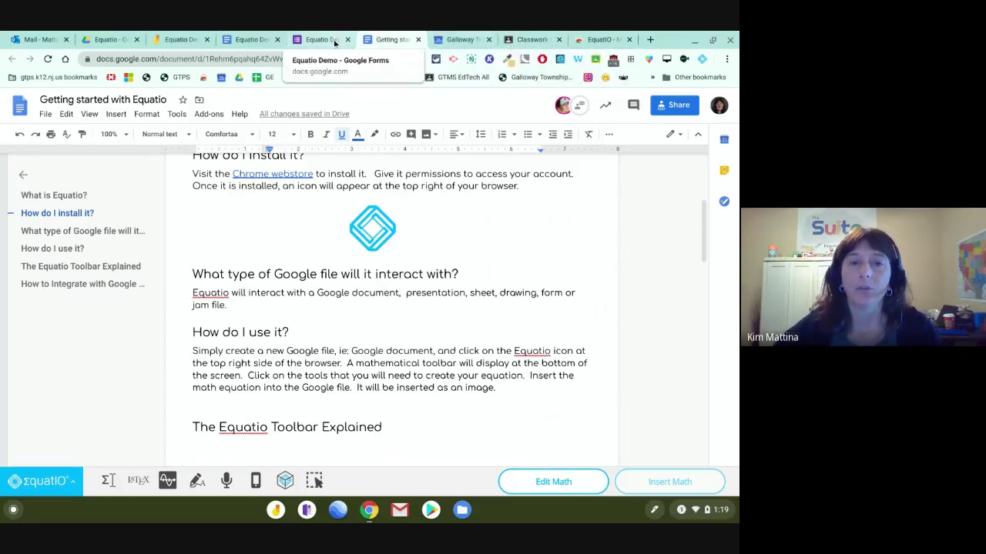
Switch to the "Equatio Demo" document, look over its sample math images and hide the EquatIO toolbar
{"action": "left_click", "coordinate": [256, 42]}
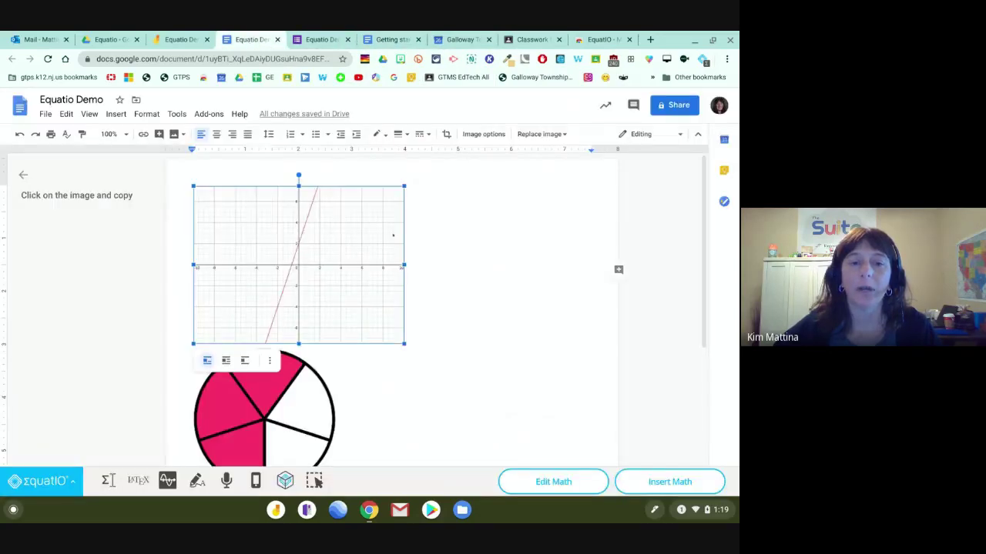
{"action": "scroll", "coordinate": [511, 343], "scroll_direction": "down", "scroll_amount": 5}
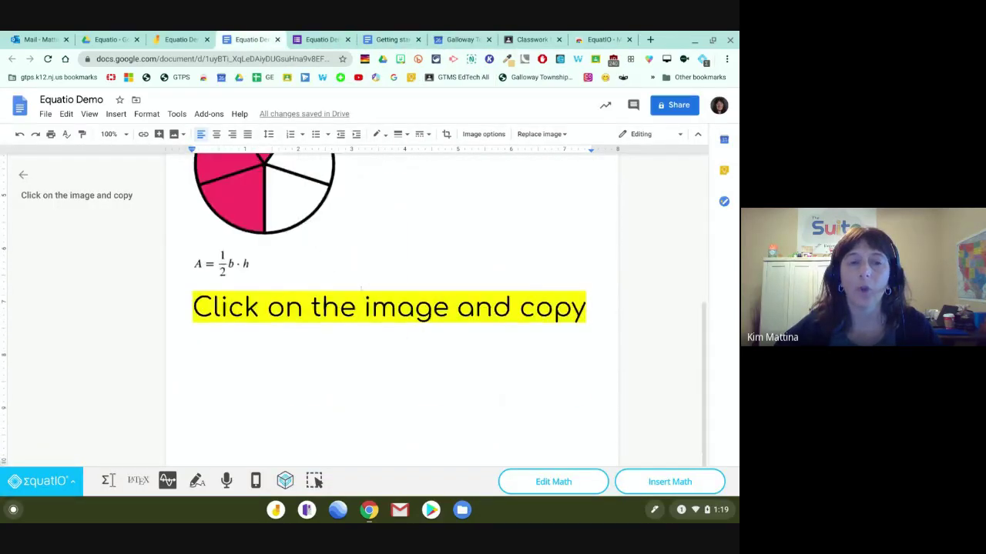
{"action": "scroll", "coordinate": [511, 343], "scroll_direction": "up", "scroll_amount": 5}
{"action": "left_click", "coordinate": [511, 343]}
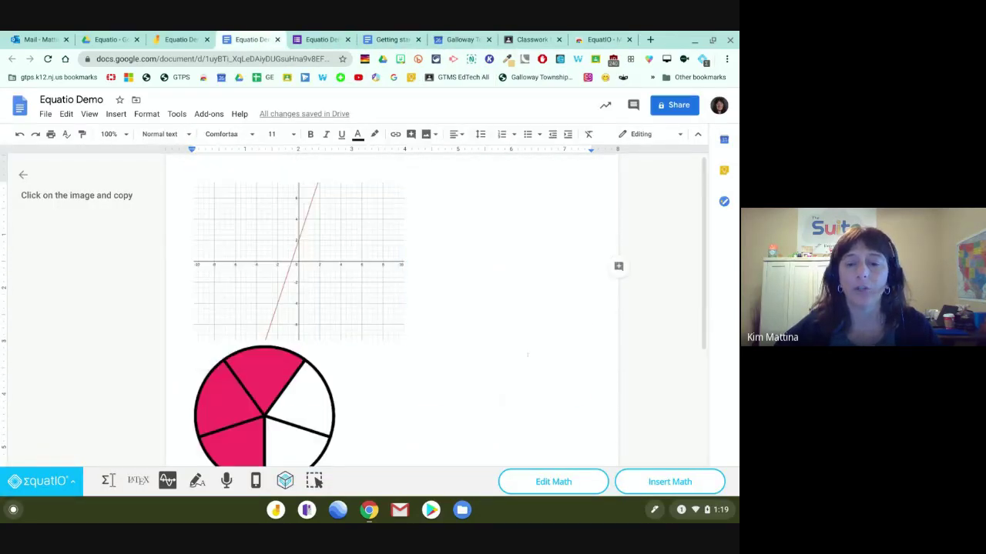
{"action": "left_click", "coordinate": [702, 62]}
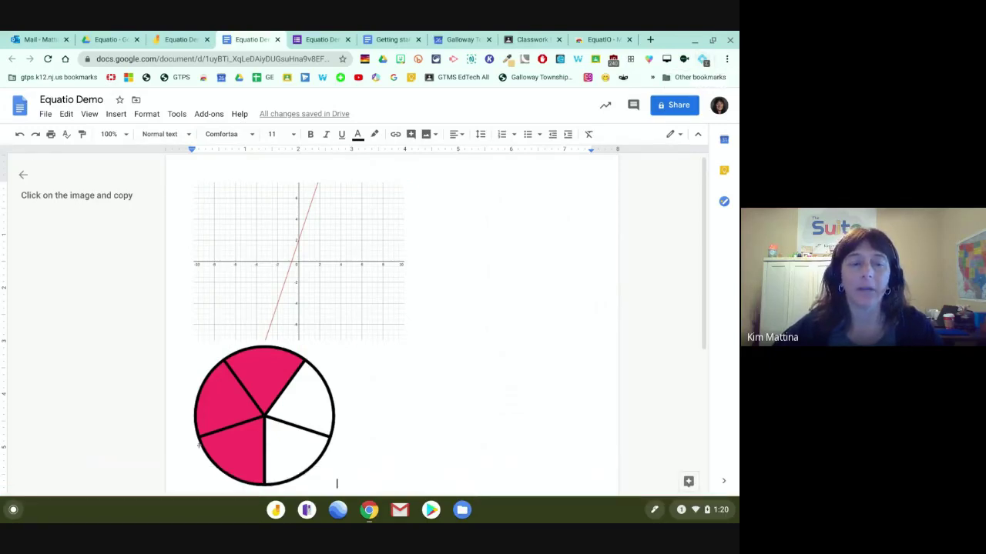
Add a dozen blank lines below the highlighted "Click on the image and copy" text to make empty working space
{"action": "scroll", "coordinate": [391, 323], "scroll_direction": "down", "scroll_amount": 3}
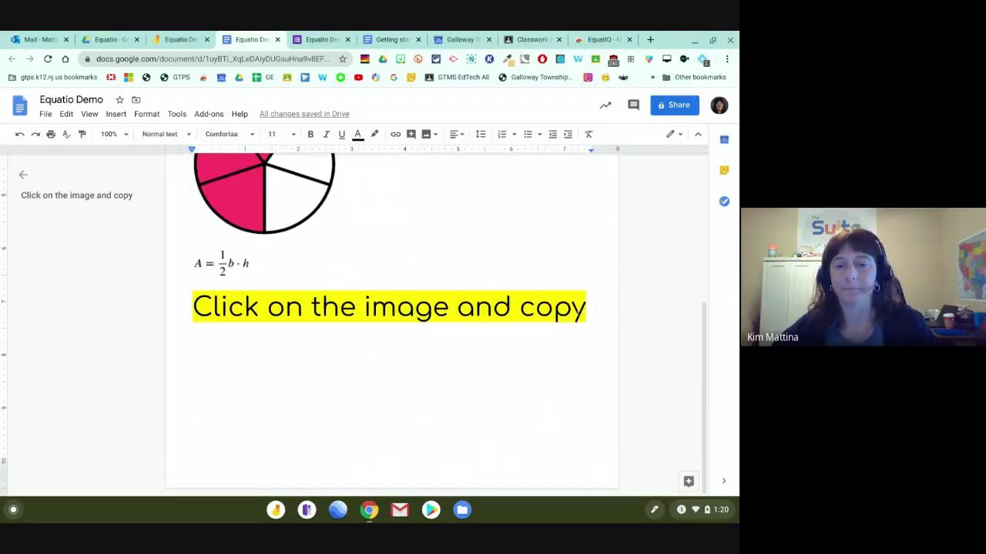
{"action": "left_click", "coordinate": [587, 306]}
{"action": "key", "text": "Return"}
{"action": "key", "text": "Return"}
{"action": "key", "text": "Return"}
{"action": "key", "text": "Return"}
{"action": "key", "text": "Return"}
{"action": "key", "text": "Return"}
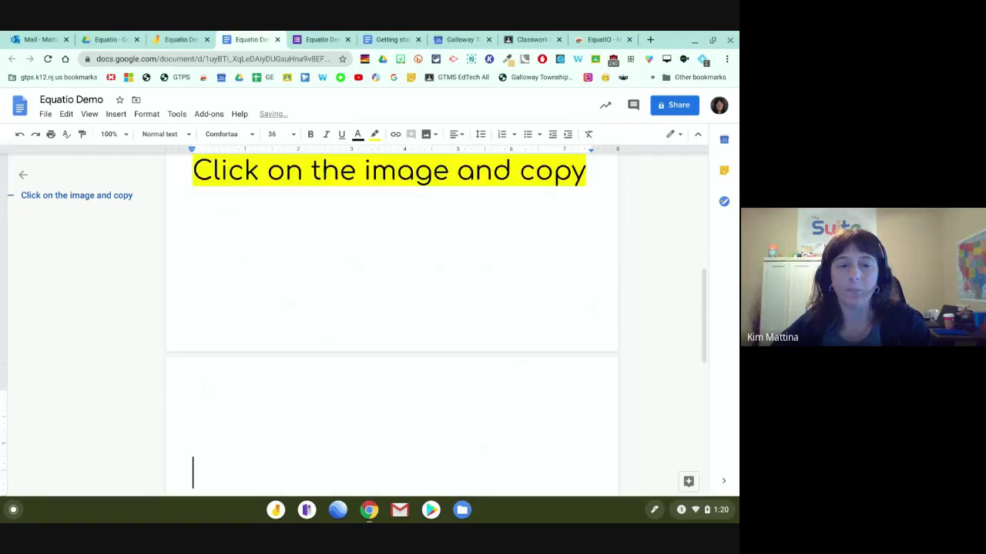
{"action": "key", "text": "Return"}
{"action": "key", "text": "Return"}
{"action": "key", "text": "Return"}
{"action": "key", "text": "Return"}
{"action": "key", "text": "Return"}
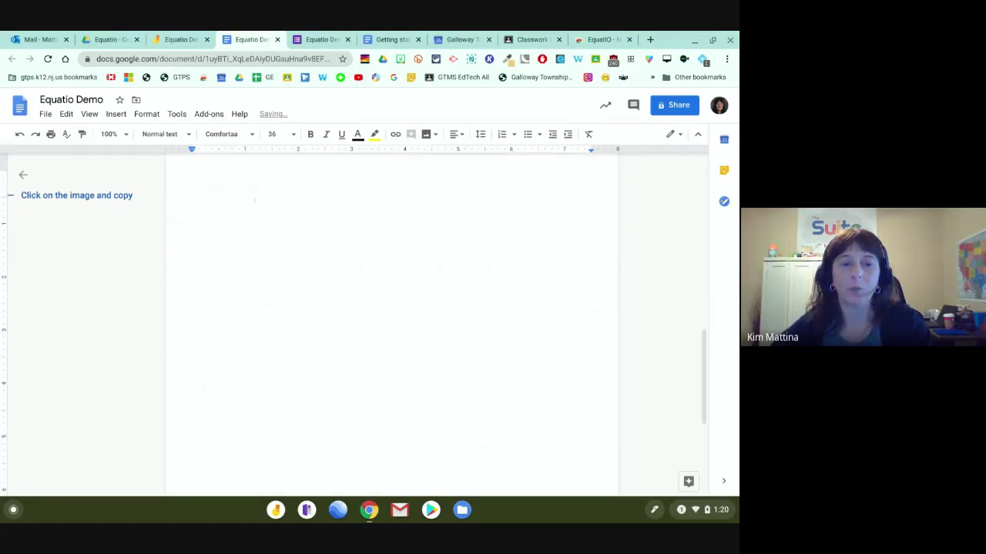
{"action": "key", "text": "Return"}
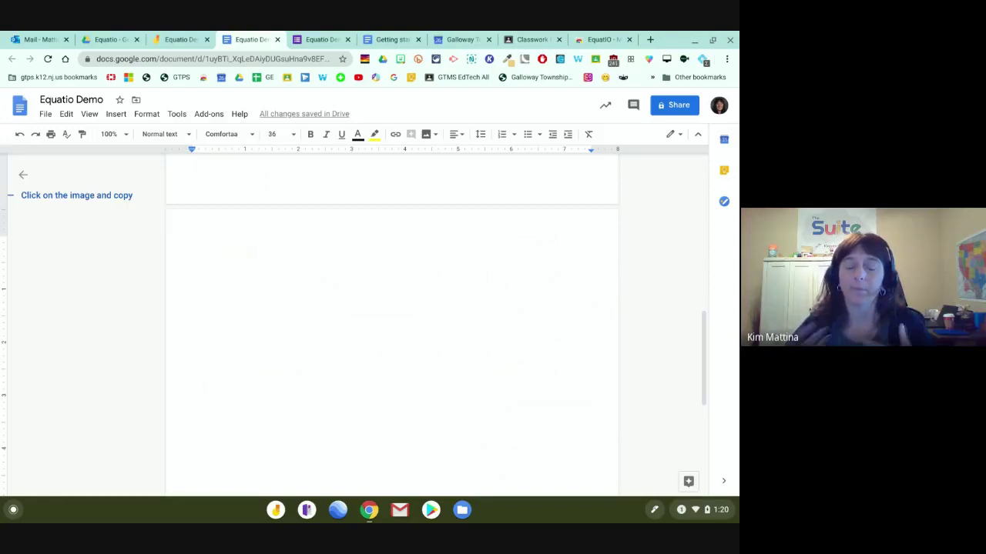
Show the EquatIO toolbar, open the Equation Editor and clear the triangle area formula from its math field
{"action": "left_click", "coordinate": [703, 60]}
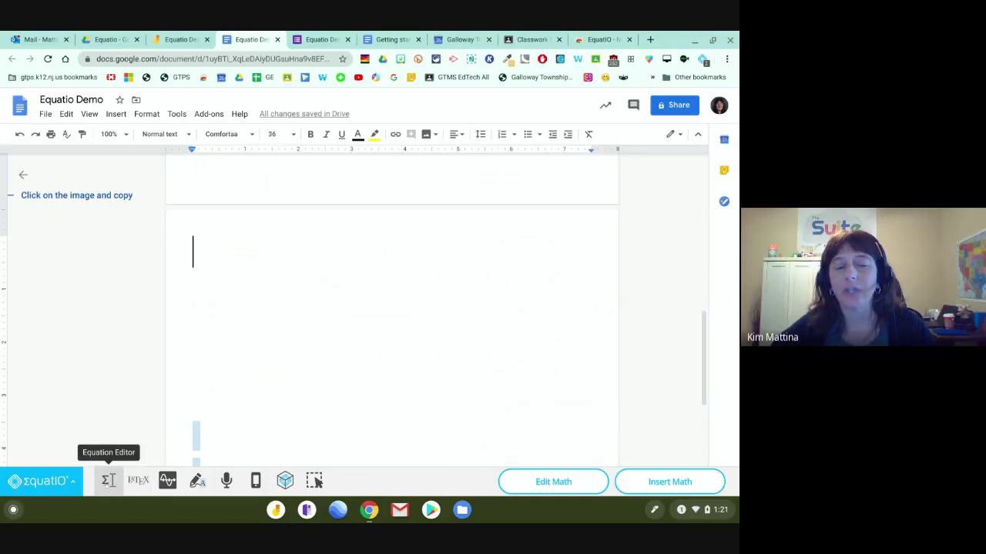
{"action": "left_click", "coordinate": [109, 481]}
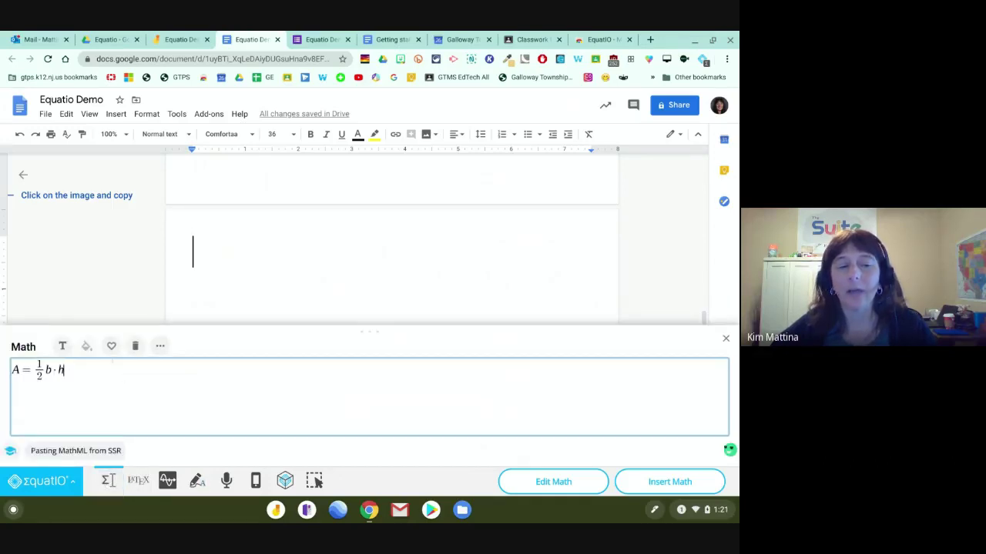
{"action": "left_click", "coordinate": [135, 346]}
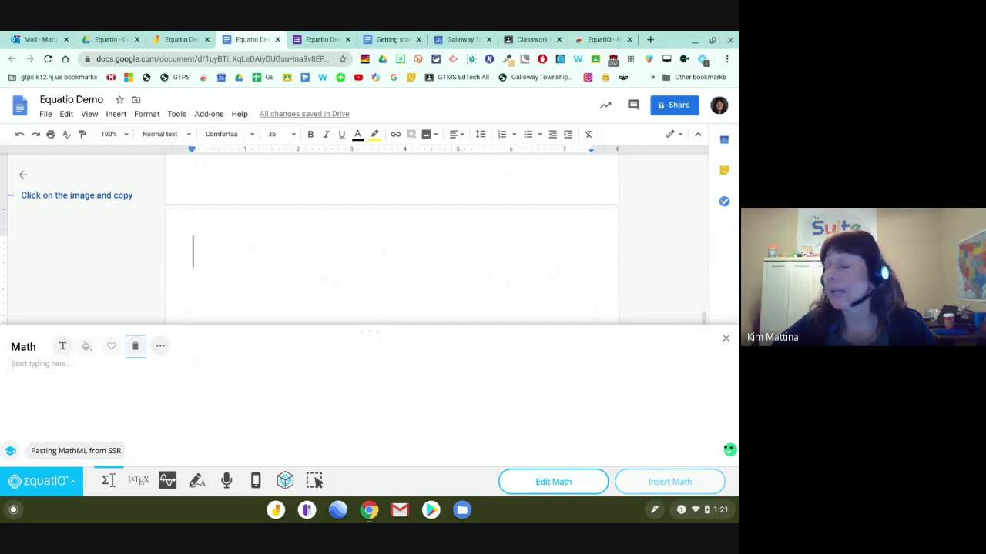
{"action": "left_click", "coordinate": [28, 365]}
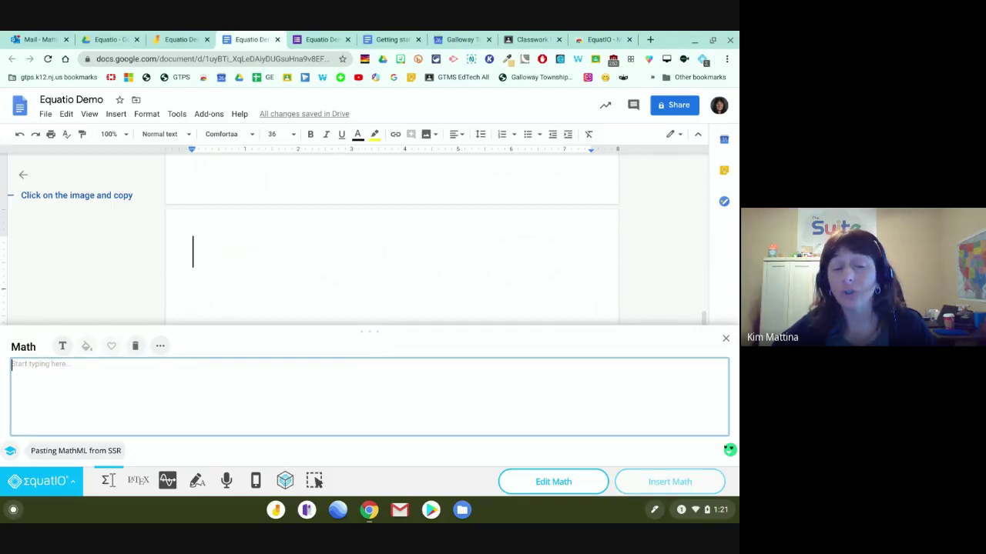
{"action": "left_click", "coordinate": [160, 346]}
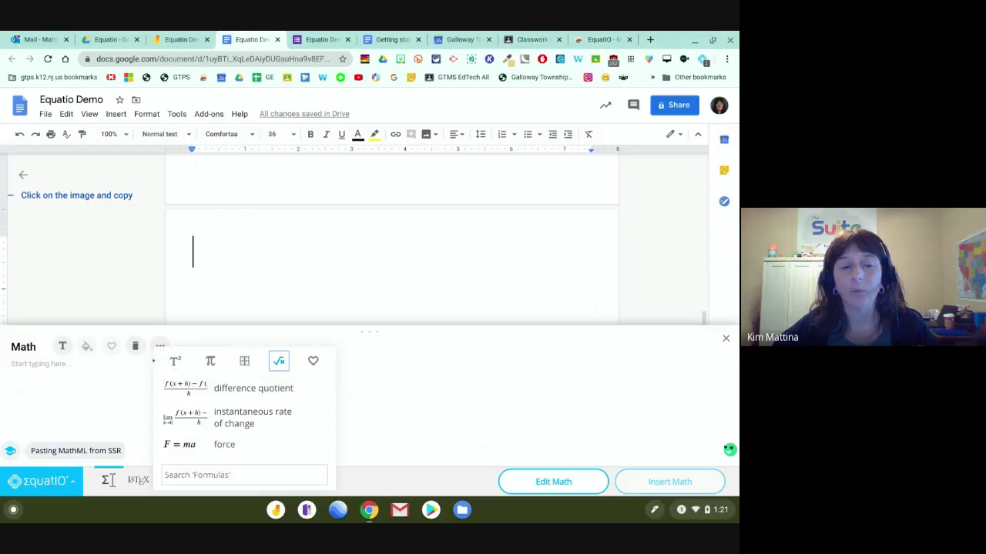
{"action": "left_click", "coordinate": [63, 347]}
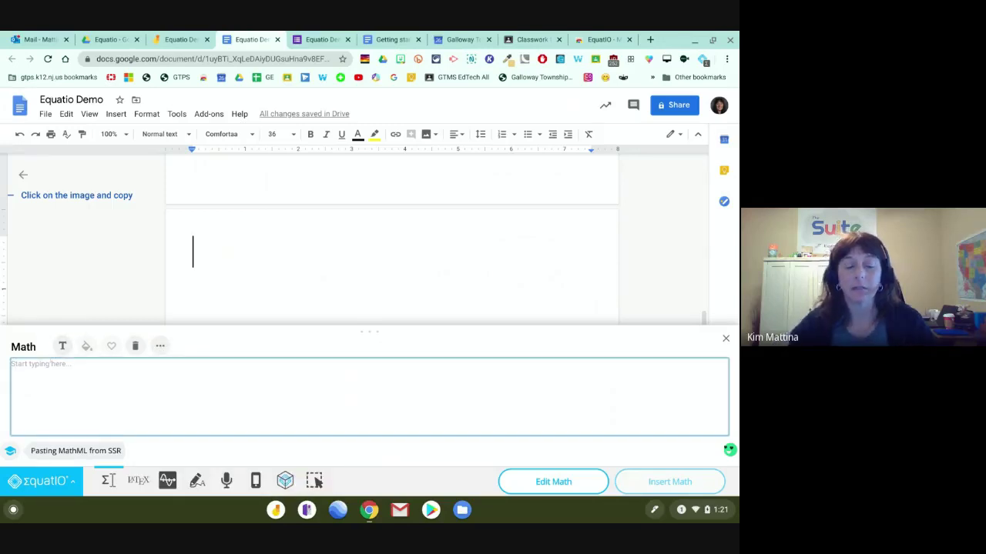
{"action": "type", "text": "Solve"}
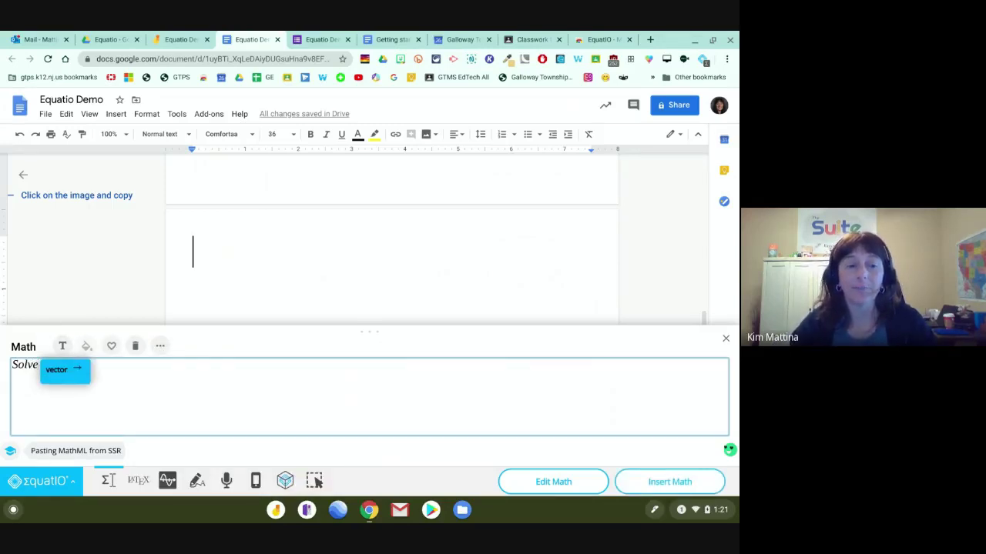
{"action": "key", "text": "BackSpace"}
{"action": "key", "text": "BackSpace"}
{"action": "key", "text": "BackSpace"}
{"action": "key", "text": "BackSpace"}
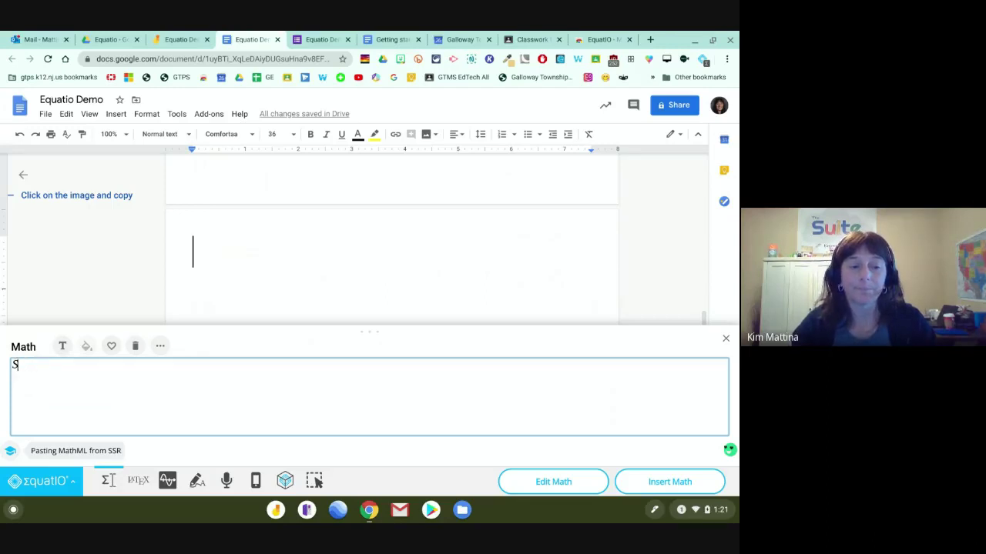
{"action": "key", "text": "BackSpace"}
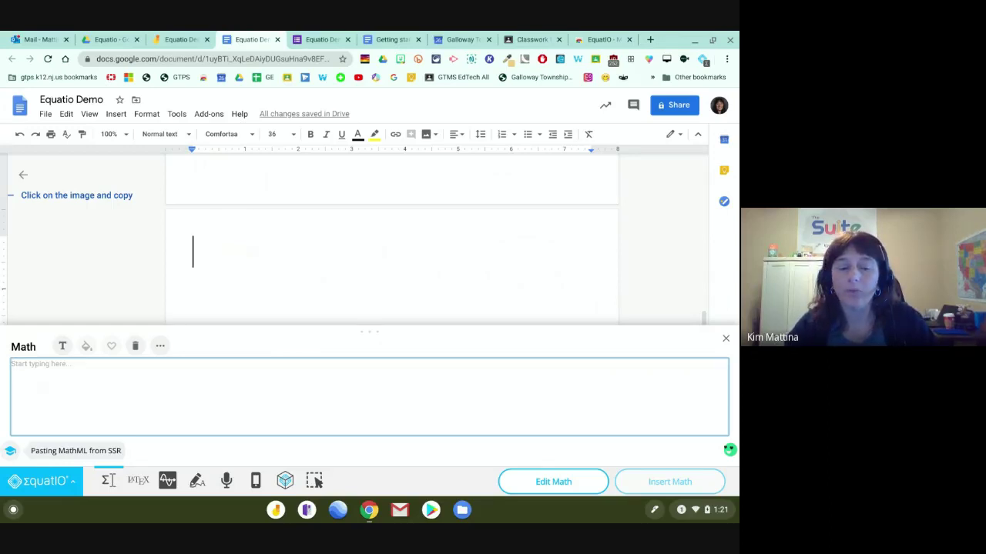
Enter 4 squared in the math field, choosing the "squared" prediction for the exponent
{"action": "type", "text": "4"}
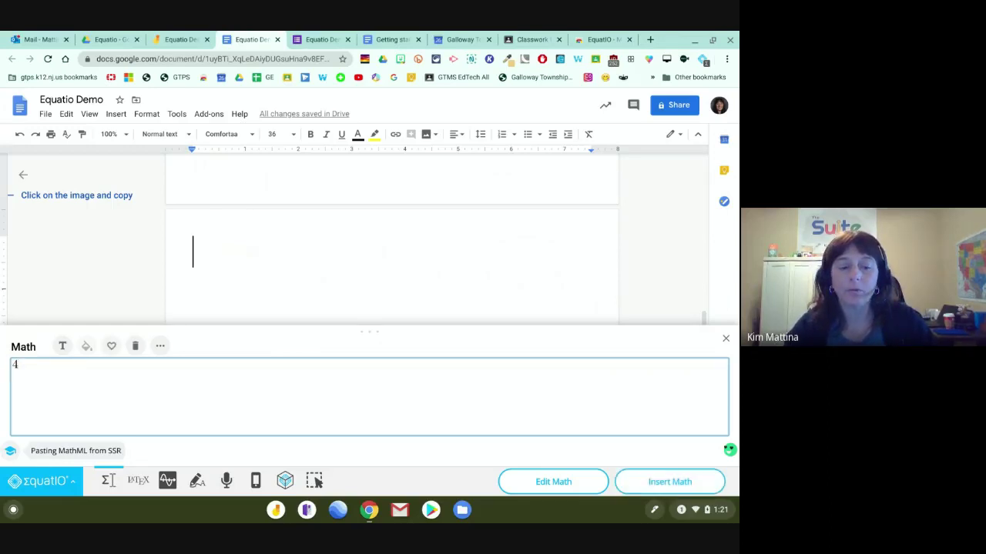
{"action": "type", "text": "sq"}
{"action": "key", "text": "BackSpace"}
{"action": "key", "text": "BackSpace"}
{"action": "type", "text": "s"}
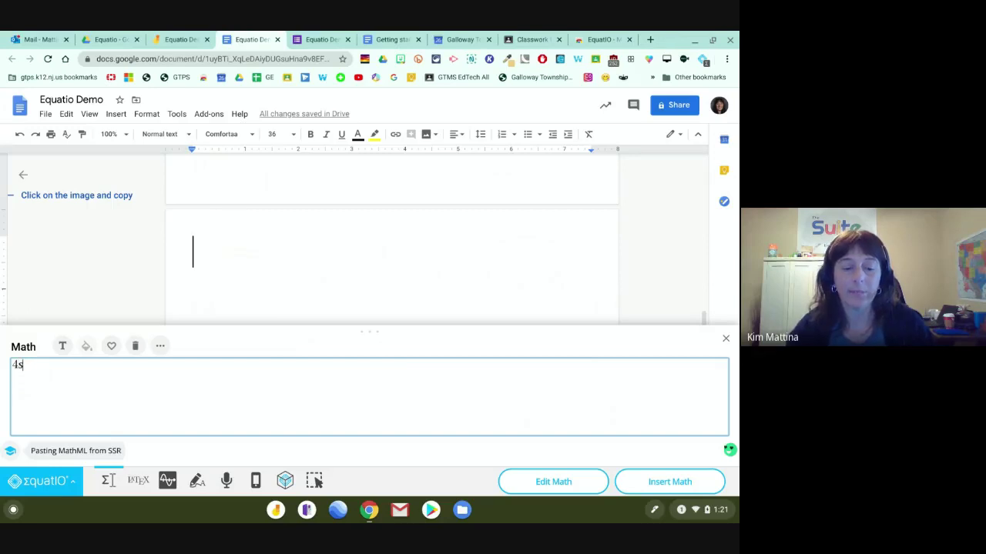
{"action": "type", "text": "qu"}
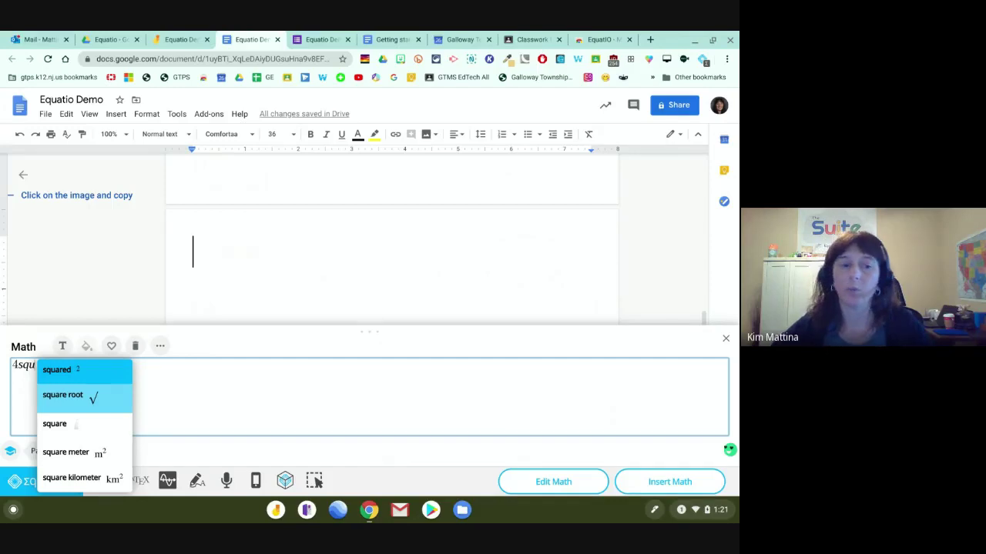
{"action": "key", "text": "Return"}
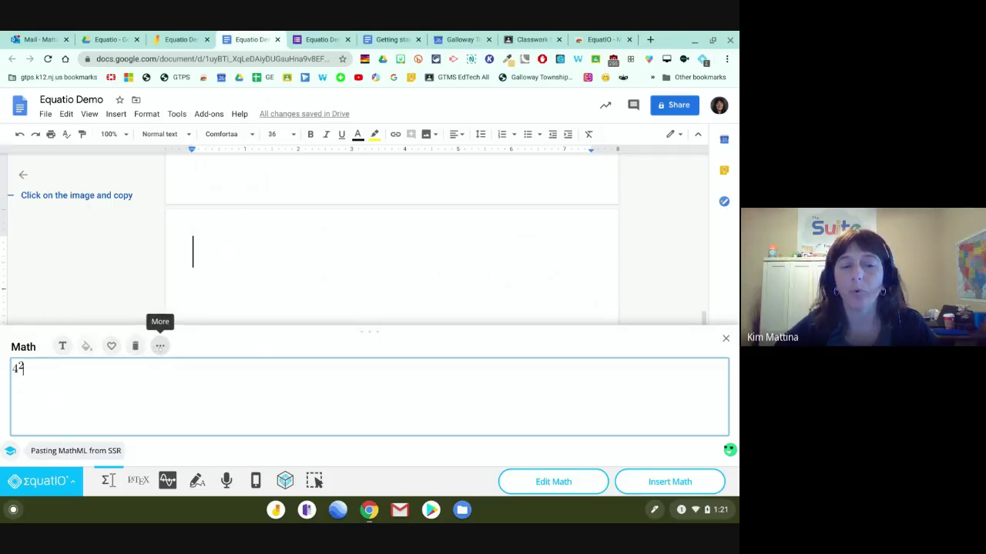
Select the whole 4 squared expression in the math field and make it bold with the General formatting options
{"action": "left_click", "coordinate": [160, 346]}
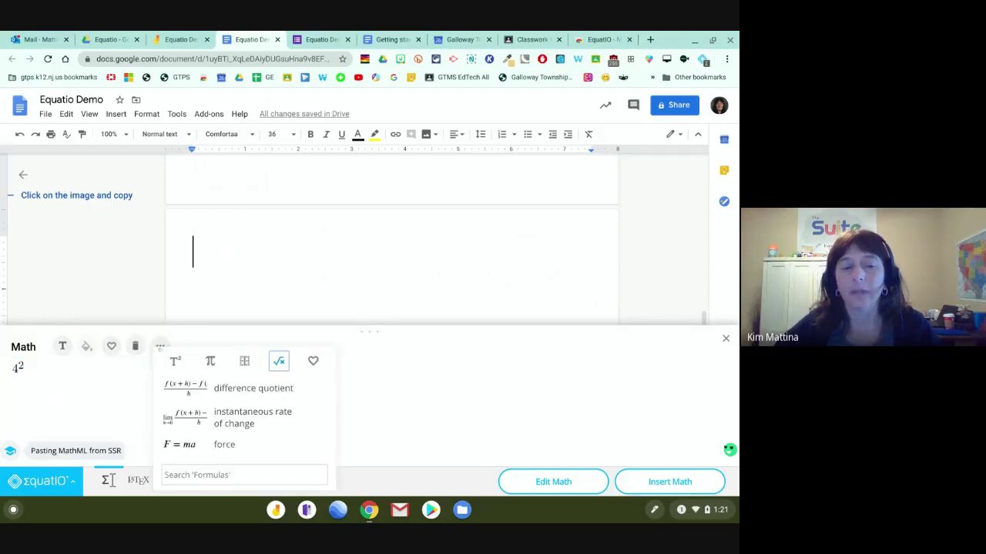
{"action": "left_click", "coordinate": [177, 362]}
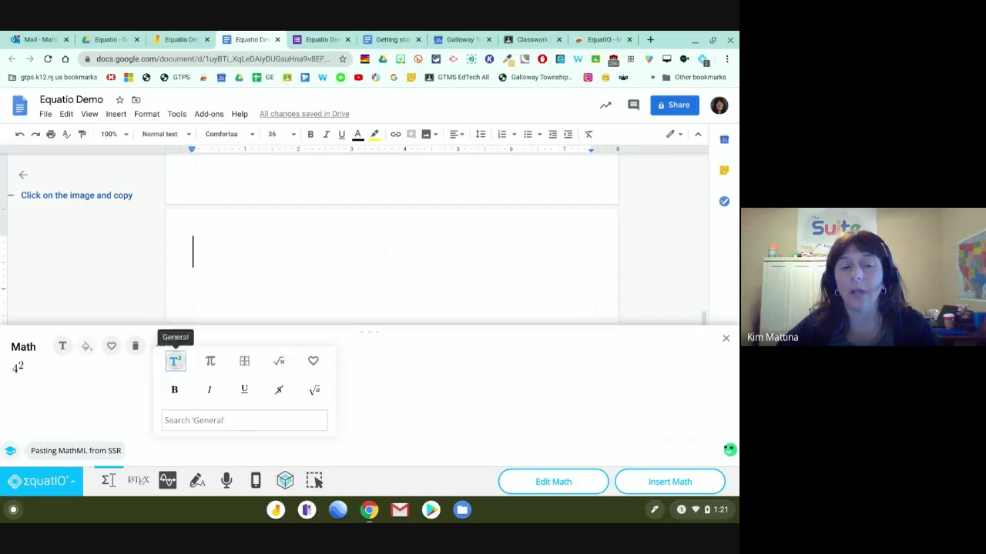
{"action": "key", "text": "ctrl+a"}
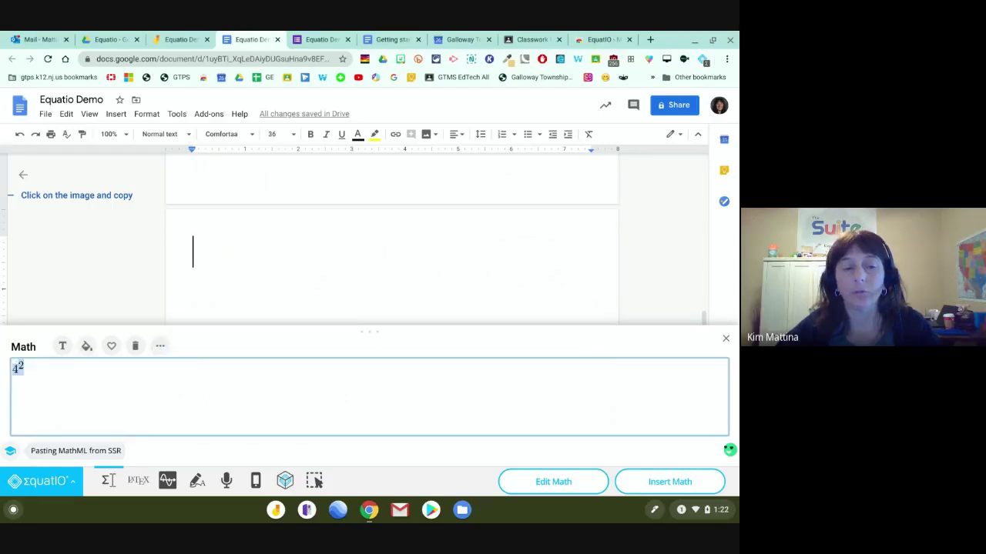
{"action": "left_click", "coordinate": [161, 346]}
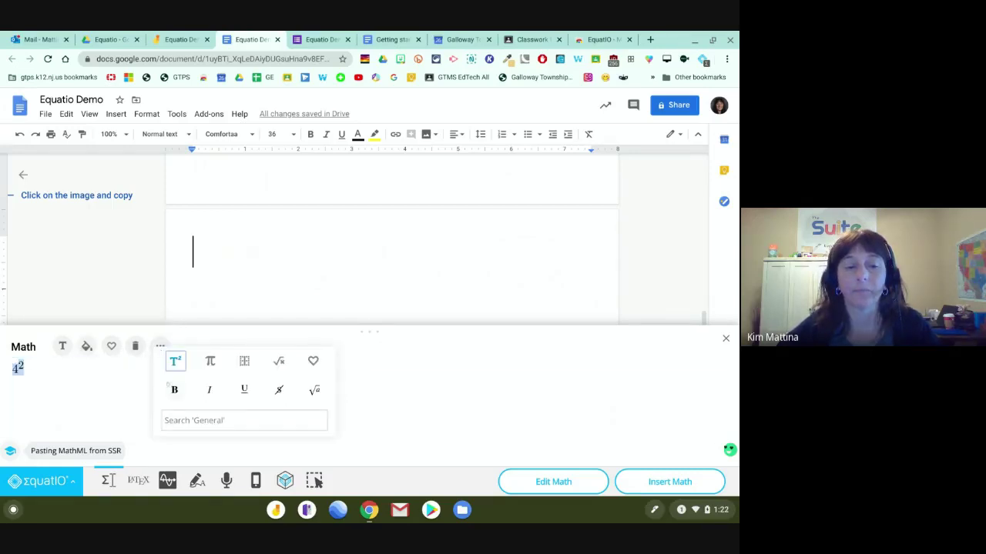
{"action": "left_click", "coordinate": [174, 390]}
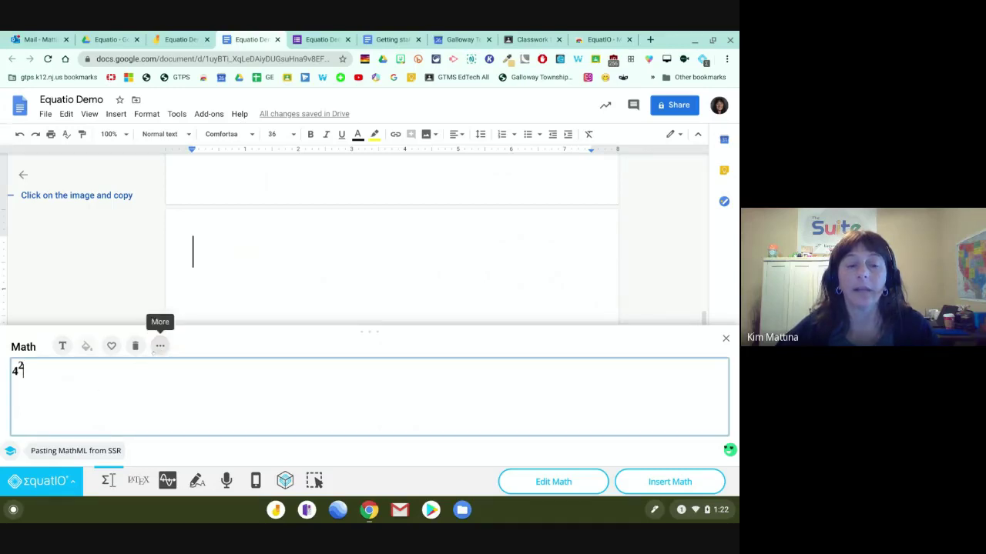
Insert the not equals symbol (≠) and the greater than or equal symbol (≥) after 4 squared in the math field
{"action": "left_click", "coordinate": [161, 346]}
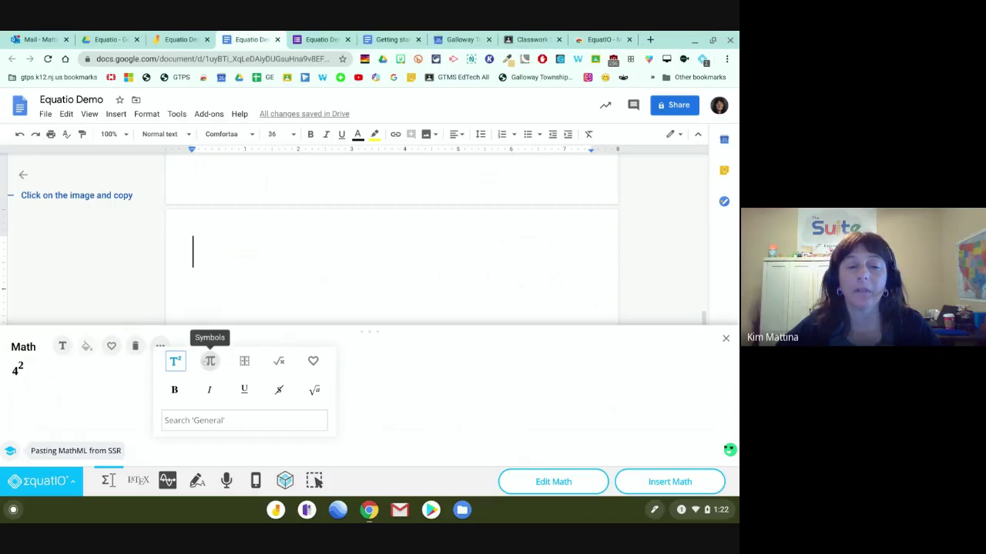
{"action": "left_click", "coordinate": [209, 362]}
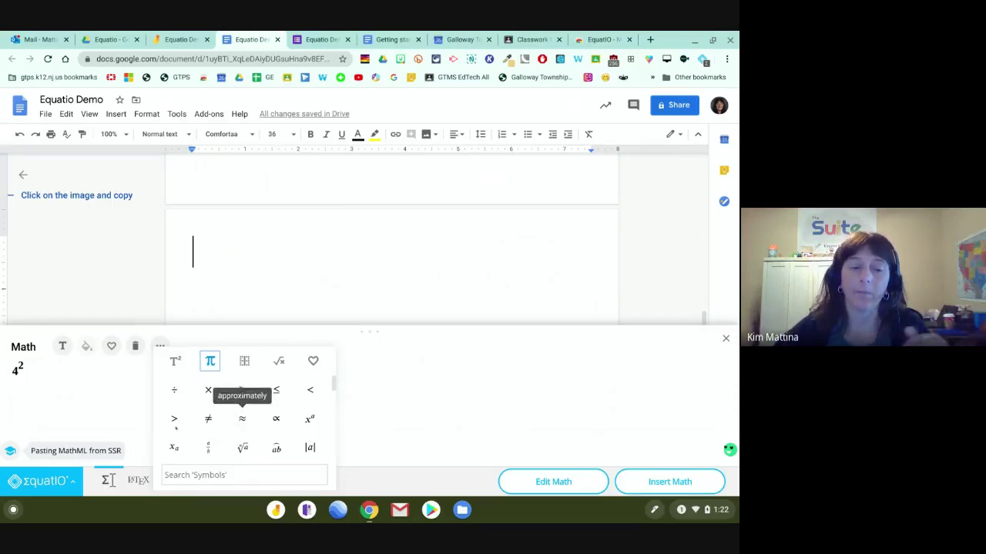
{"action": "left_click", "coordinate": [50, 377]}
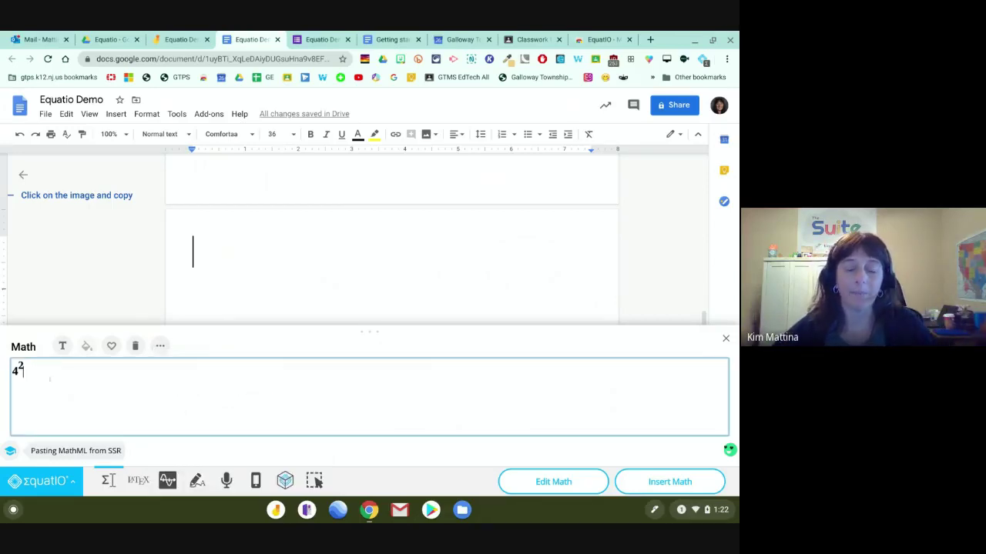
{"action": "key", "text": "Right"}
{"action": "left_click", "coordinate": [160, 346]}
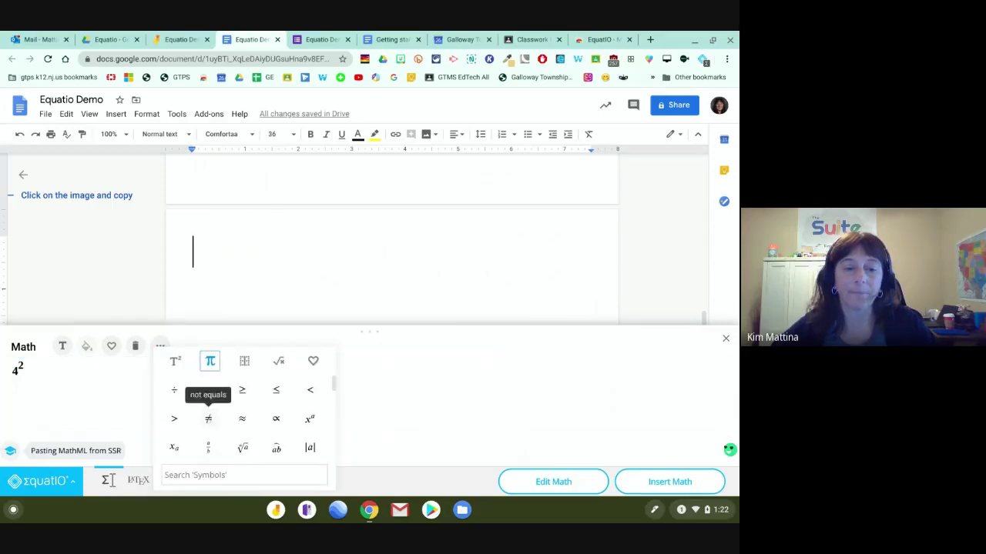
{"action": "left_click", "coordinate": [208, 418]}
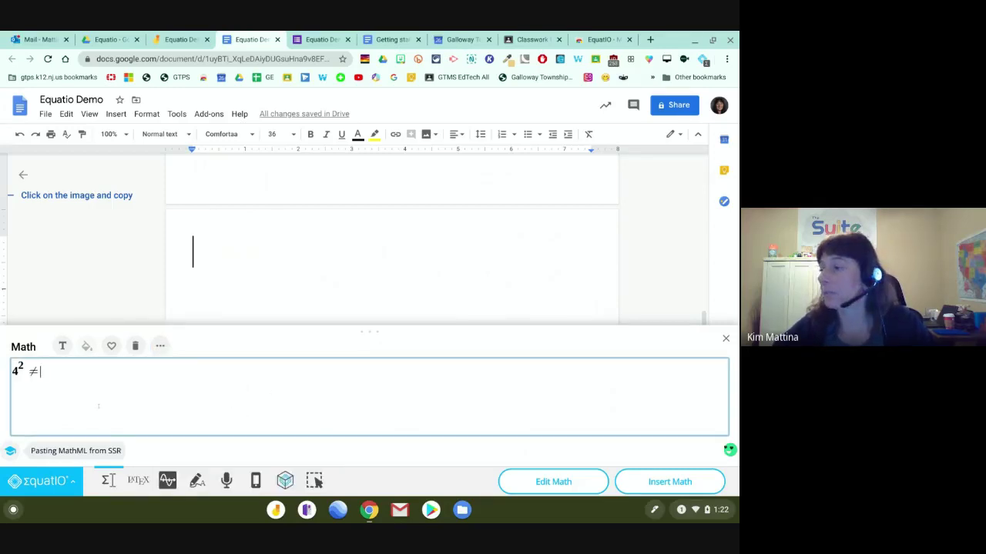
{"action": "left_click", "coordinate": [160, 346]}
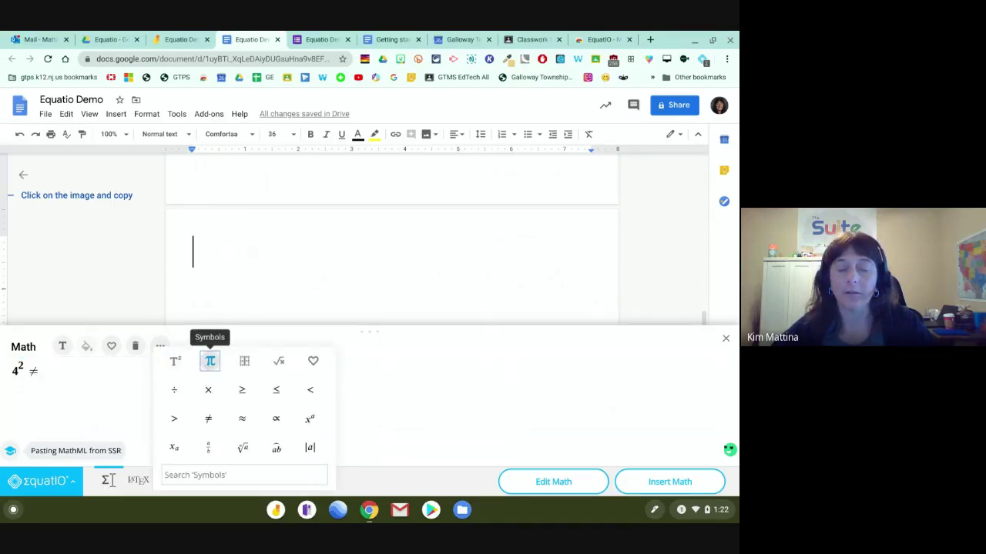
{"action": "left_click", "coordinate": [242, 390]}
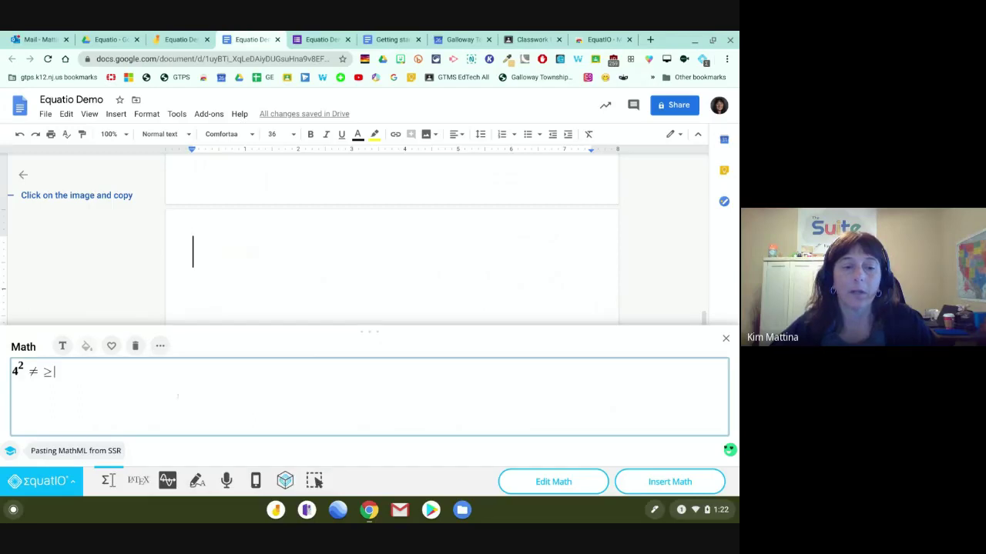
Look through the Layout templates in the Equation Editor, from subscript and matrices to vertical addition and subtraction
{"action": "left_click", "coordinate": [161, 346]}
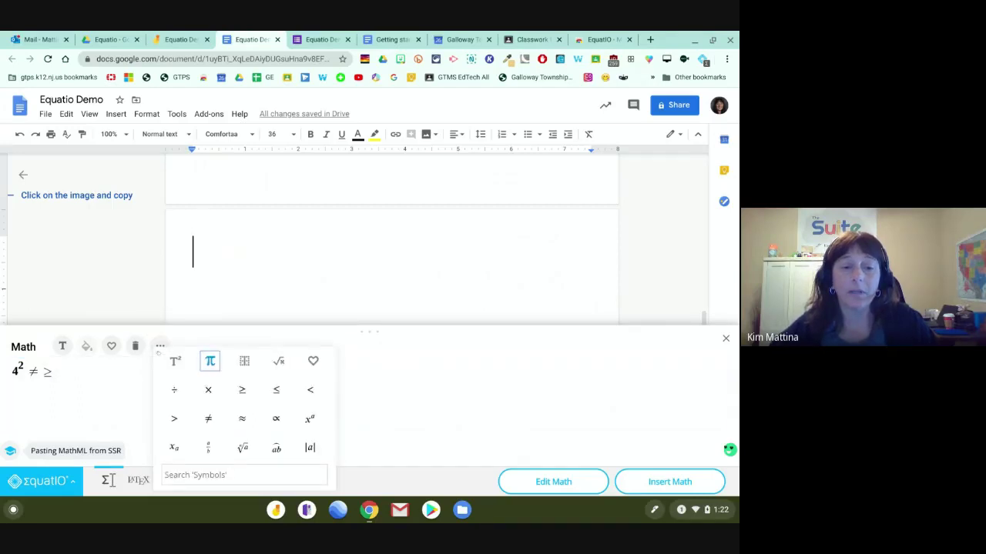
{"action": "left_click", "coordinate": [244, 361]}
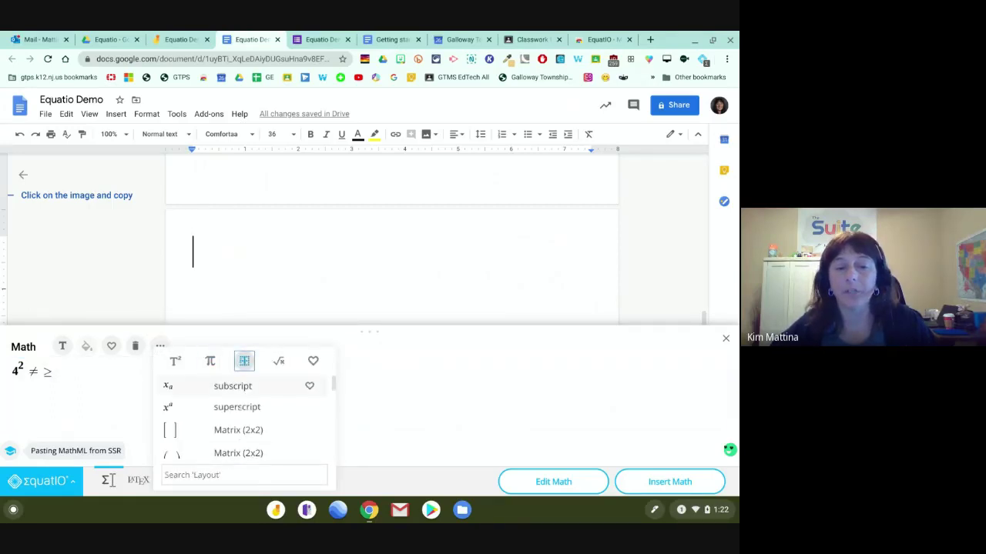
{"action": "scroll", "coordinate": [234, 385], "scroll_direction": "down", "scroll_amount": 5}
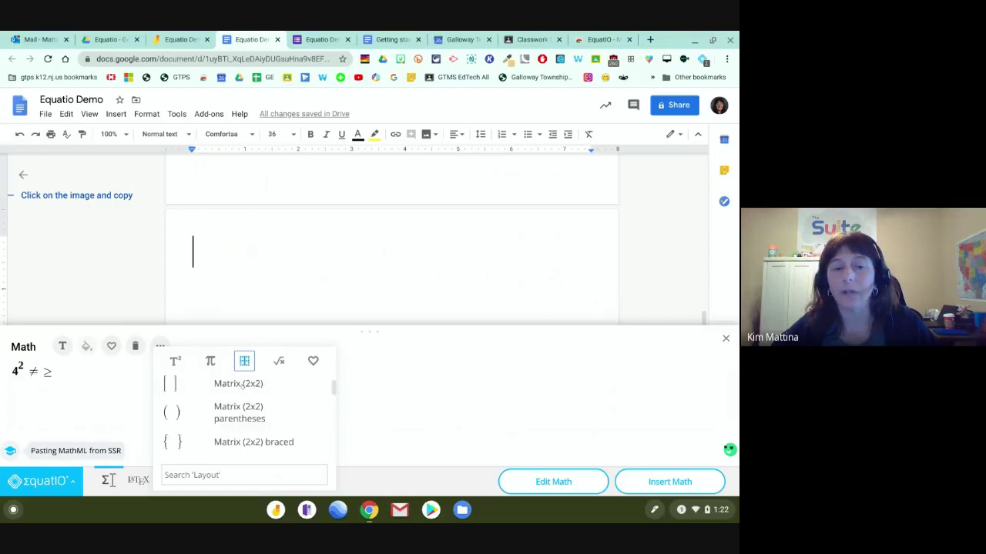
{"action": "scroll", "coordinate": [241, 386], "scroll_direction": "down", "scroll_amount": 3}
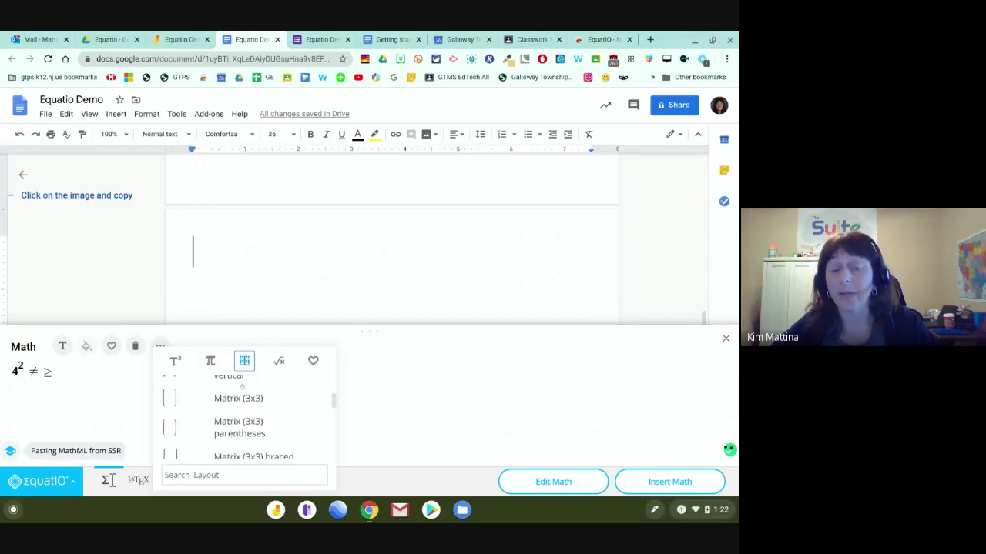
{"action": "scroll", "coordinate": [241, 387], "scroll_direction": "down", "scroll_amount": 5}
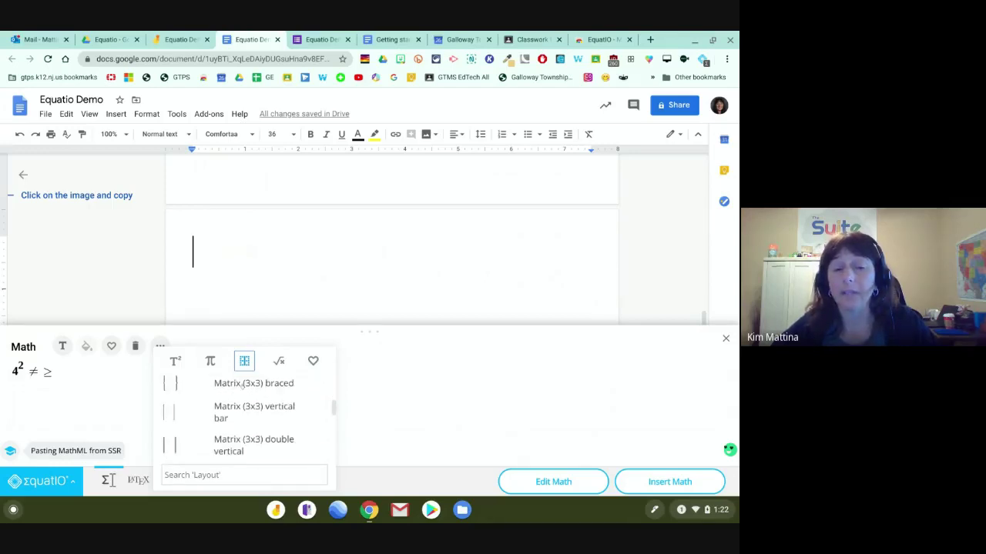
{"action": "scroll", "coordinate": [242, 387], "scroll_direction": "down", "scroll_amount": 5}
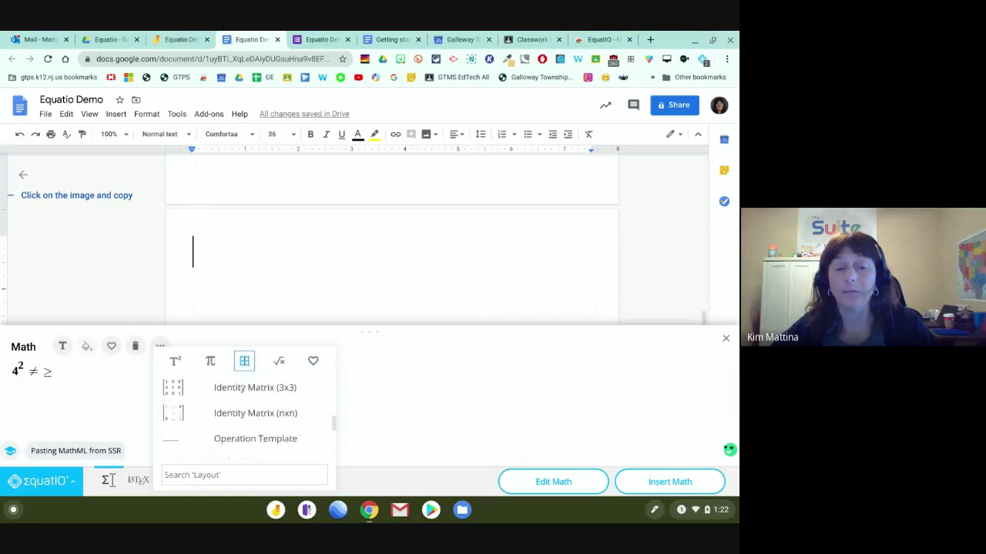
{"action": "scroll", "coordinate": [242, 387], "scroll_direction": "down", "scroll_amount": 5}
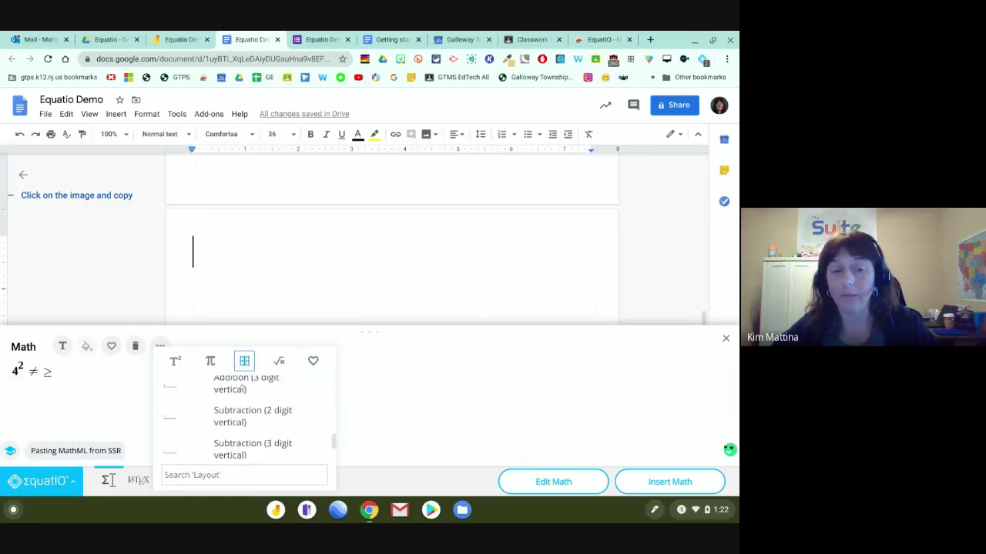
{"action": "scroll", "coordinate": [242, 387], "scroll_direction": "up", "scroll_amount": 15}
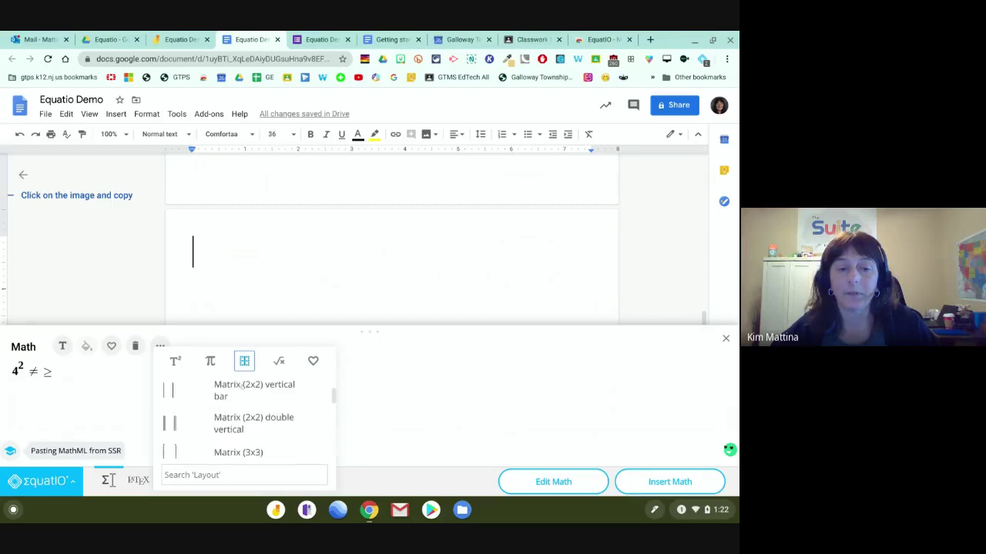
{"action": "scroll", "coordinate": [241, 388], "scroll_direction": "up", "scroll_amount": 1}
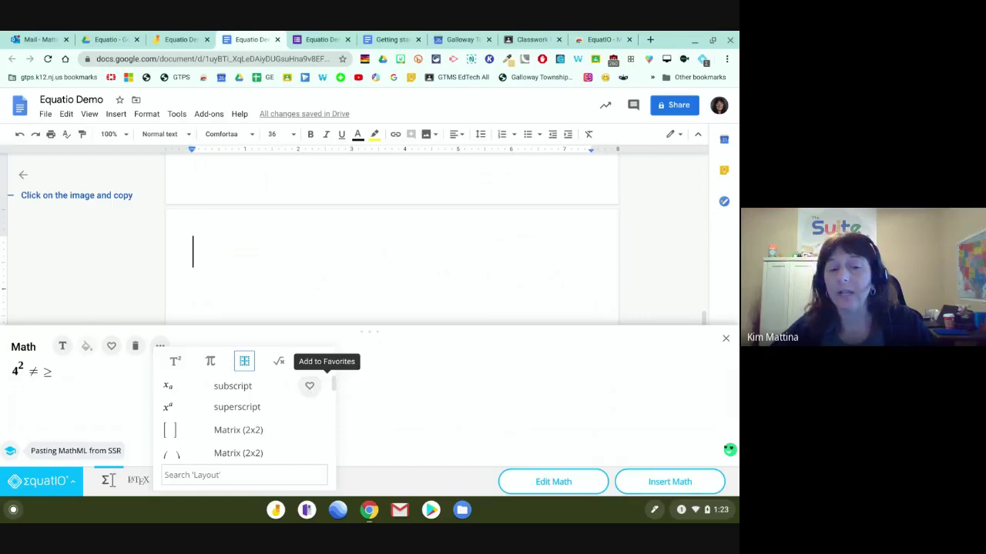
Add the subscript layout to the favorites and check the My Favorites list
{"action": "left_click", "coordinate": [309, 385]}
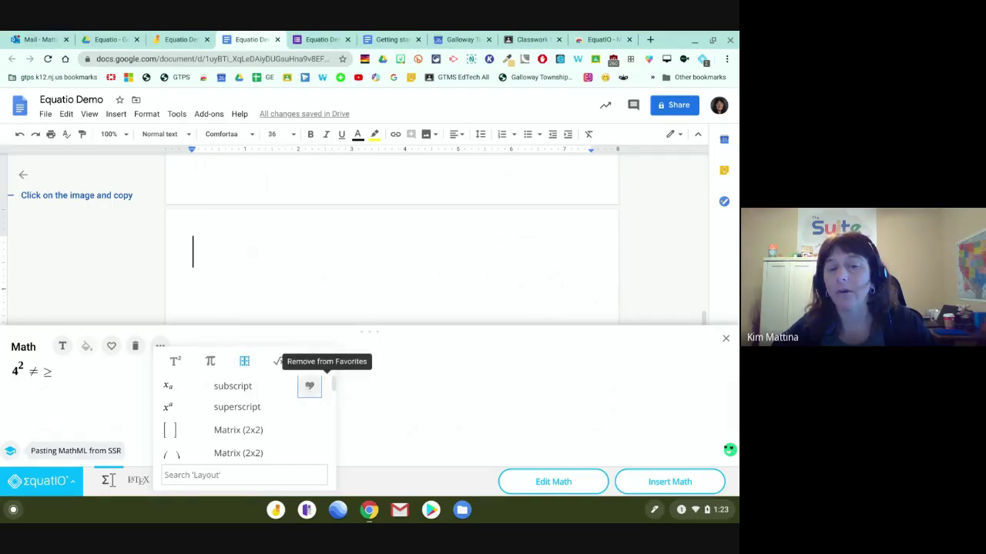
{"action": "left_click", "coordinate": [375, 376]}
{"action": "left_click", "coordinate": [160, 346]}
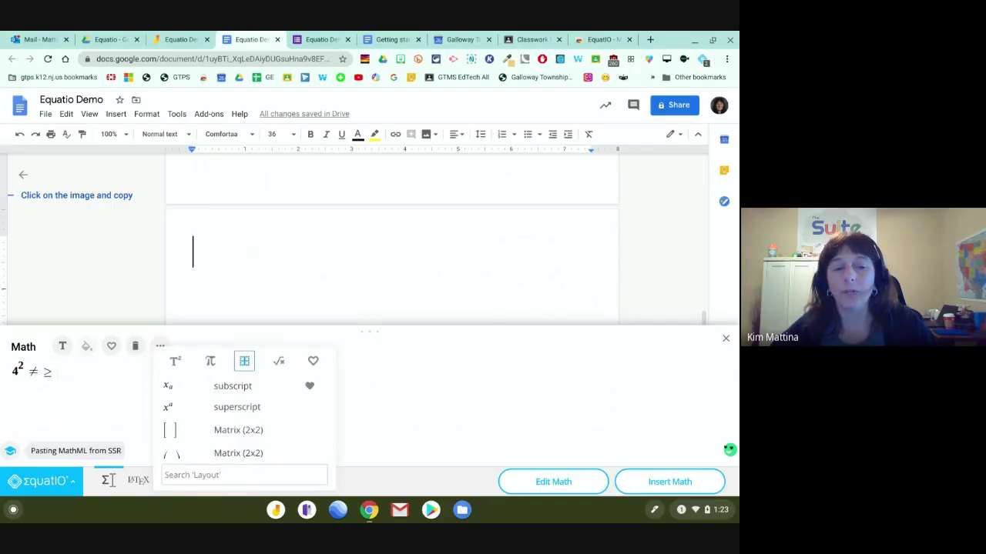
{"action": "left_click", "coordinate": [312, 360]}
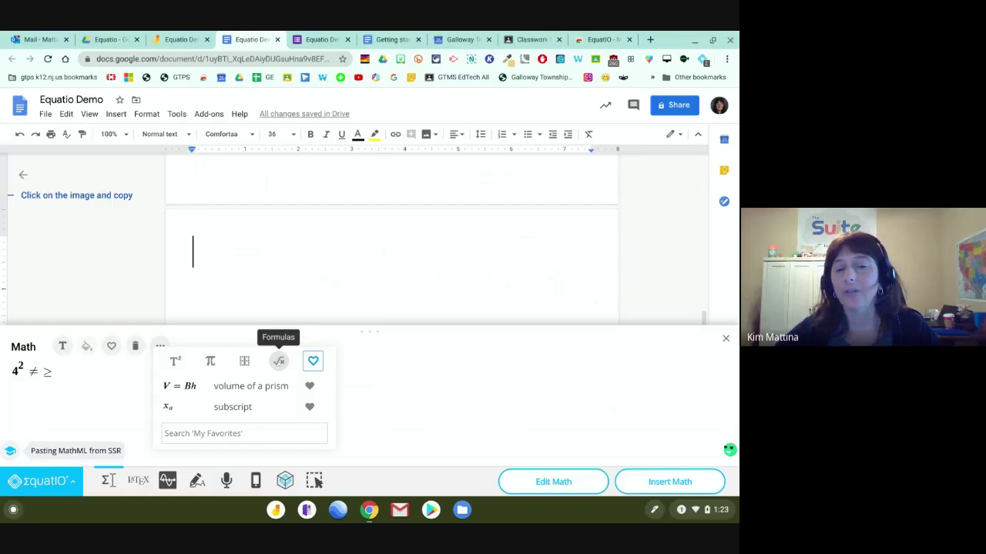
Add the "area of a rectangle" formula to the favorites and insert it into the math field as A = bh
{"action": "left_click", "coordinate": [279, 360]}
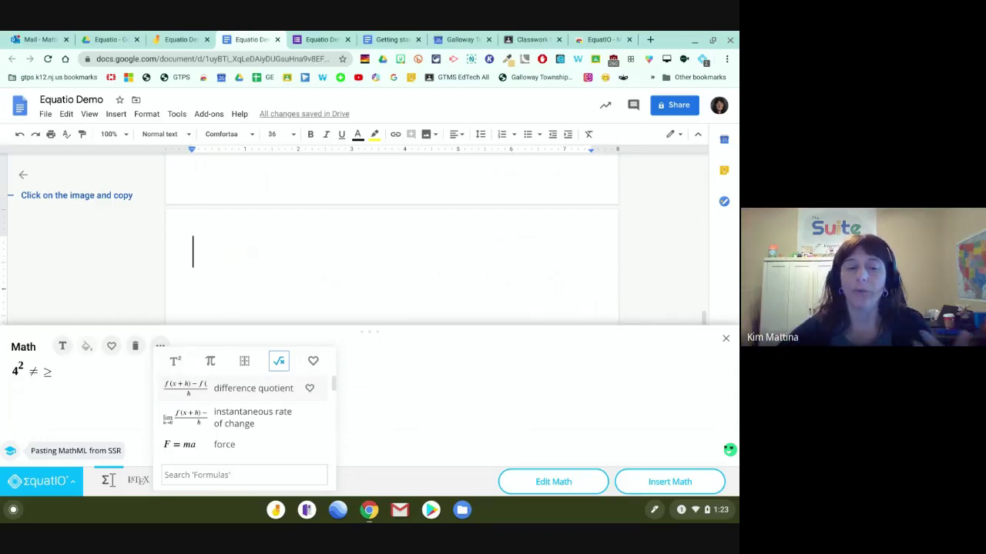
{"action": "scroll", "coordinate": [266, 395], "scroll_direction": "down", "scroll_amount": 1}
{"action": "scroll", "coordinate": [266, 396], "scroll_direction": "down", "scroll_amount": 2}
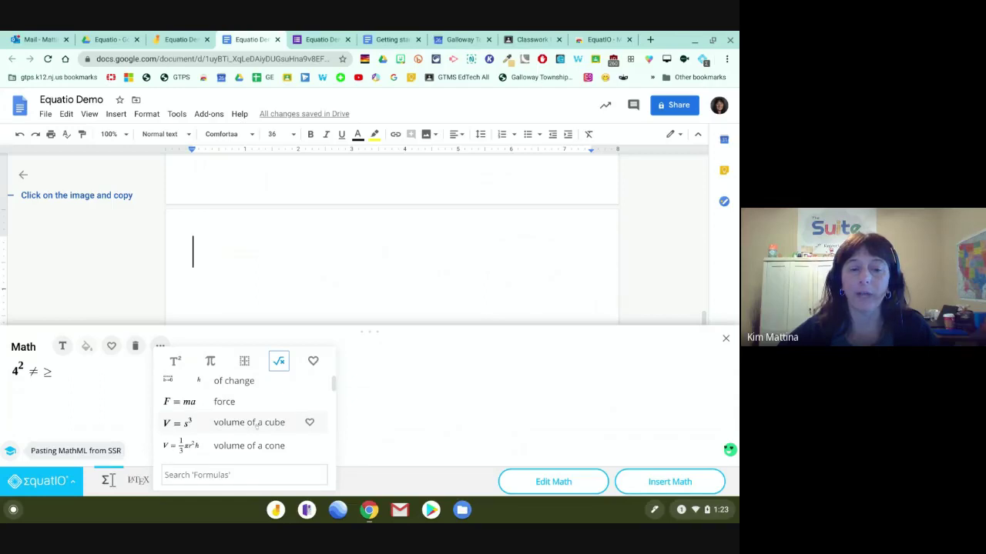
{"action": "scroll", "coordinate": [256, 426], "scroll_direction": "down", "scroll_amount": 4}
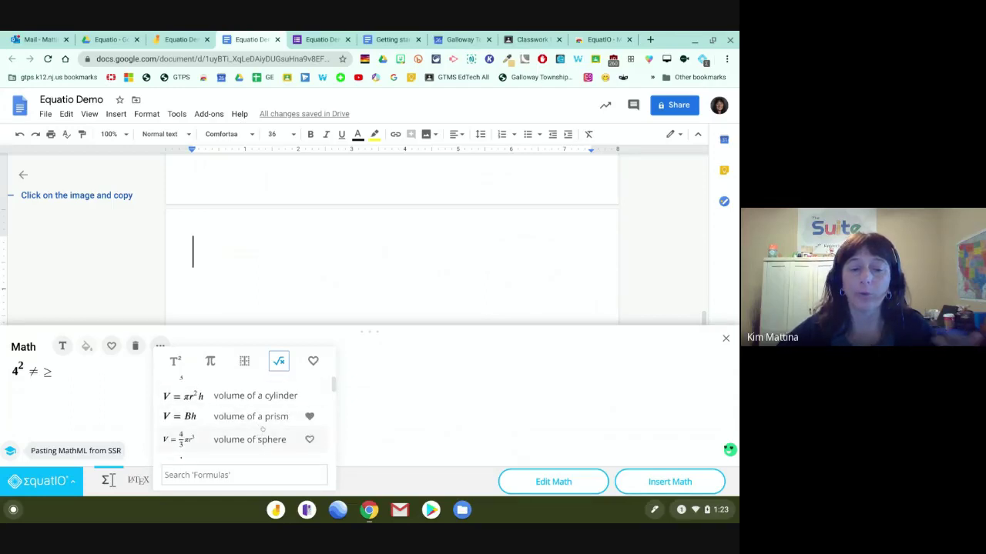
{"action": "scroll", "coordinate": [261, 429], "scroll_direction": "down", "scroll_amount": 3}
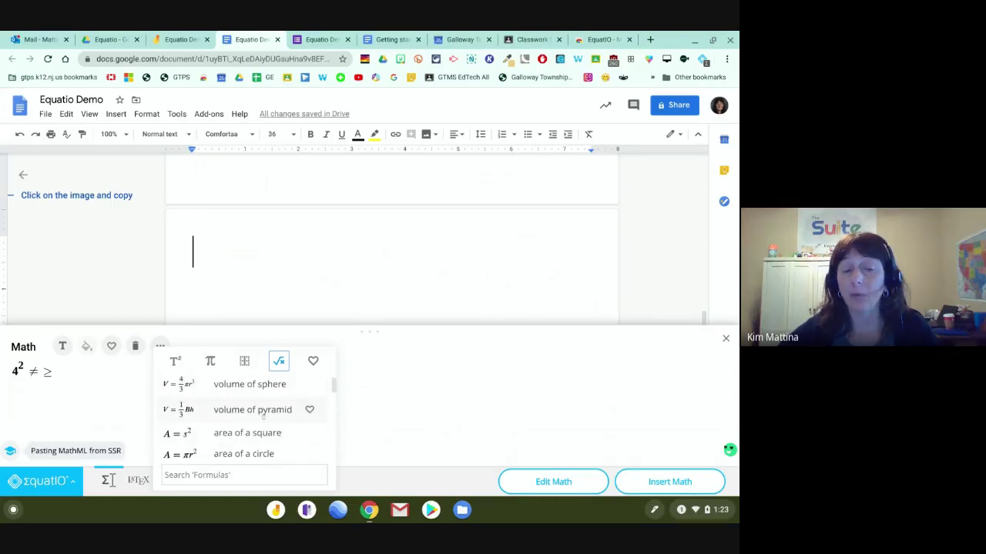
{"action": "scroll", "coordinate": [265, 415], "scroll_direction": "down", "scroll_amount": 3}
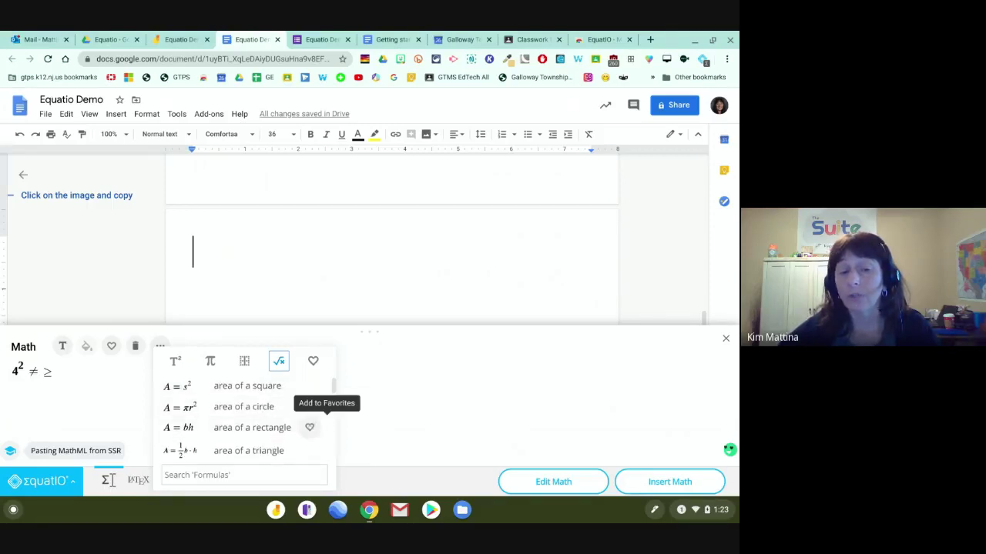
{"action": "left_click", "coordinate": [308, 427]}
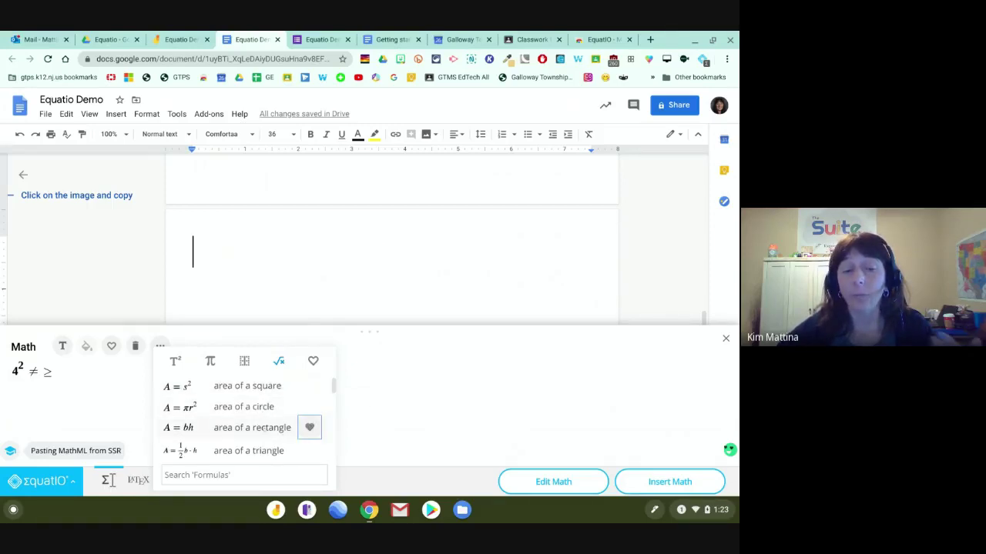
{"action": "left_click", "coordinate": [264, 427]}
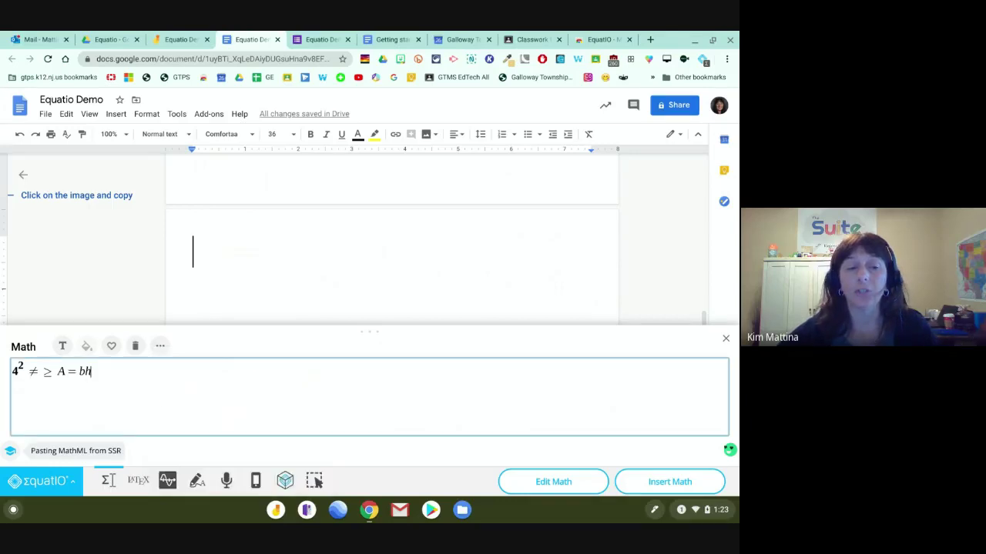
Move A = bh onto its own line in the math field and delete the ≥ symbol from the first line
{"action": "left_click", "coordinate": [57, 372]}
{"action": "key", "text": "Return"}
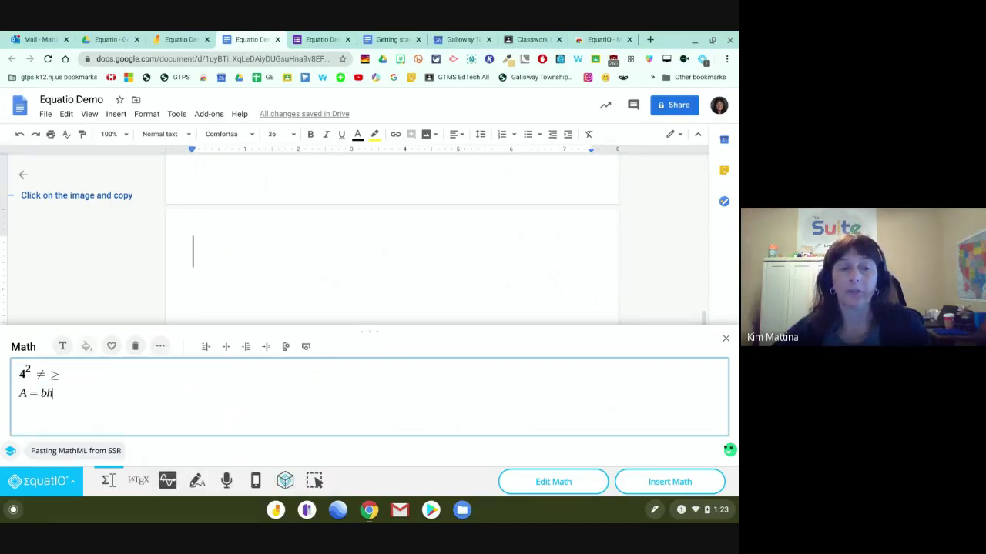
{"action": "left_click", "coordinate": [70, 381]}
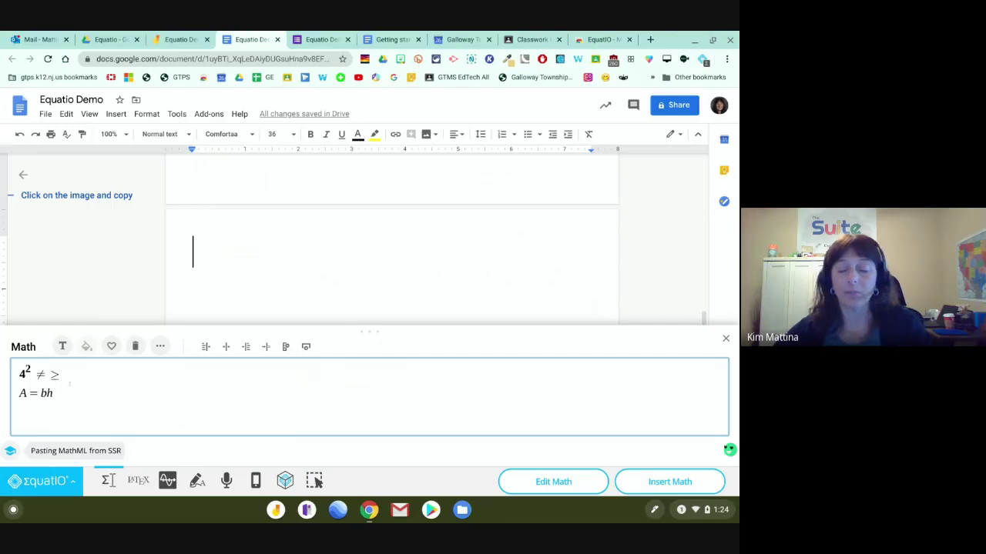
{"action": "key", "text": "BackSpace"}
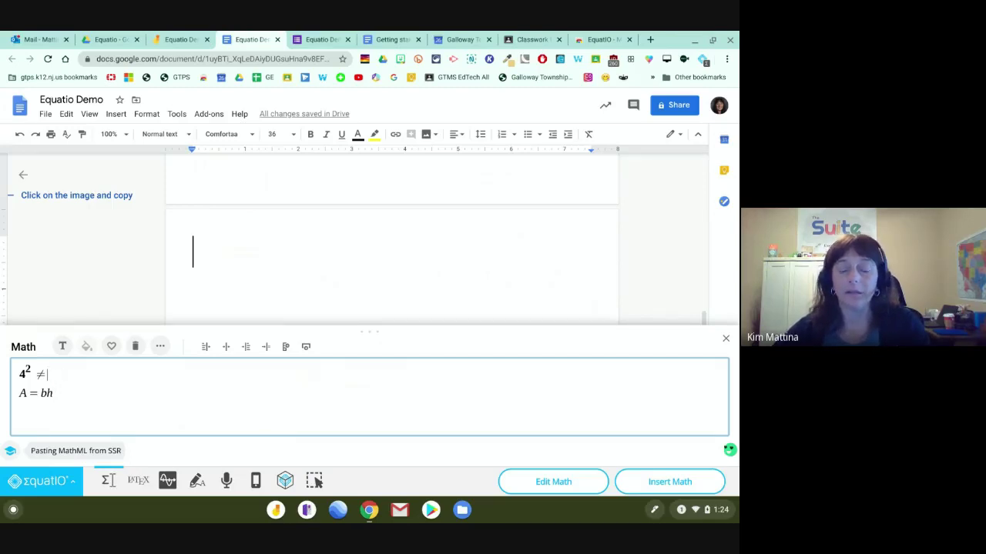
{"action": "left_click", "coordinate": [77, 397]}
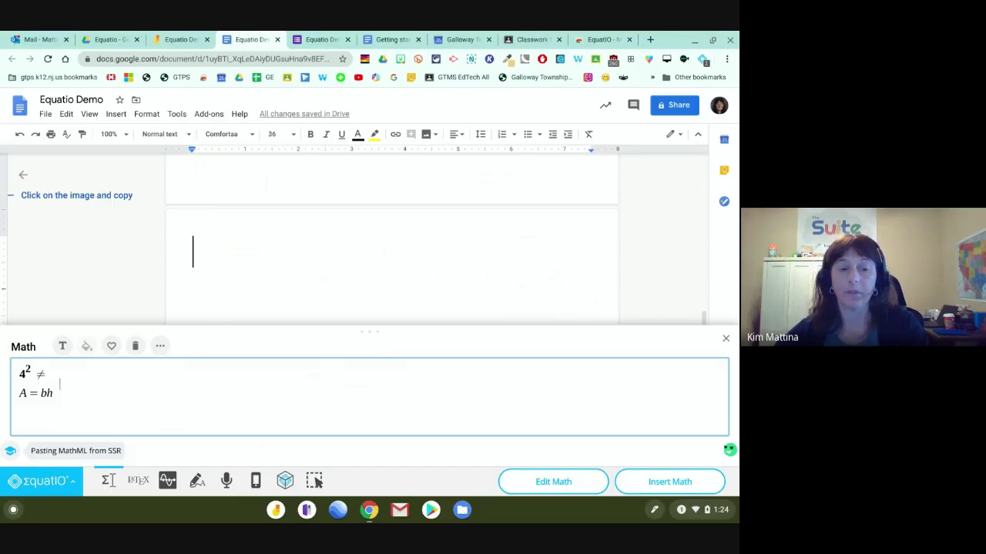
Delete the 4² and the ≠ symbol above A = bh in the math field
{"action": "key", "text": "Return"}
{"action": "key", "text": "Return"}
{"action": "key", "text": "Return"}
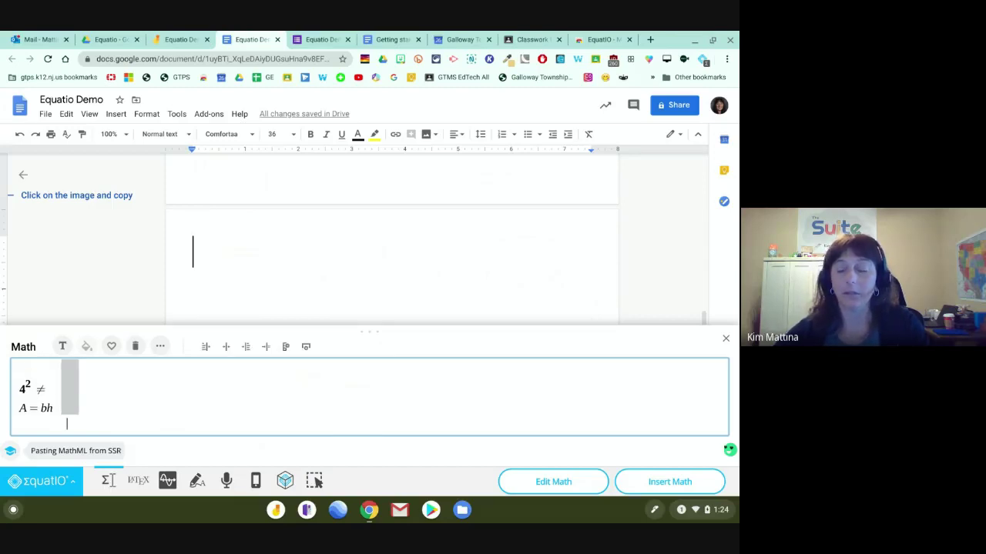
{"action": "left_click", "coordinate": [47, 390]}
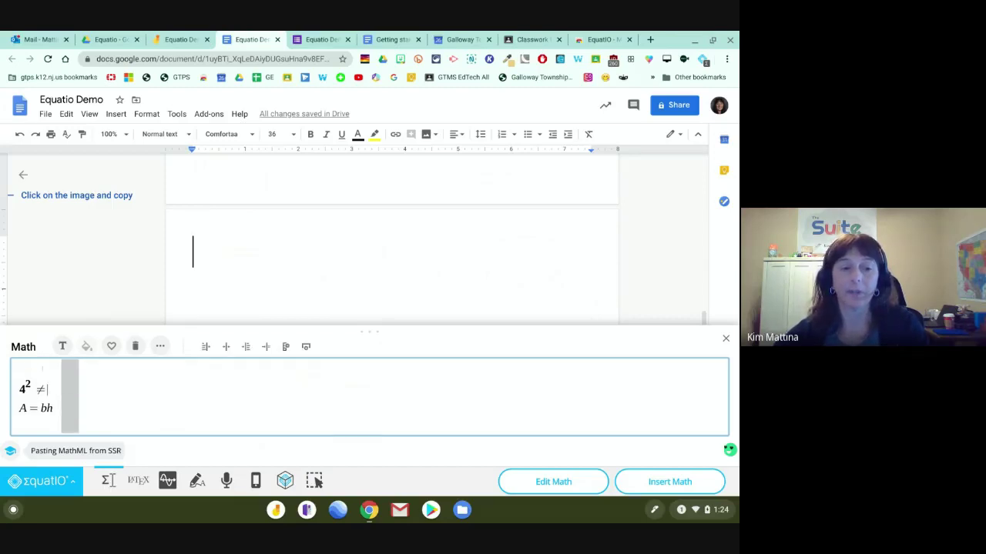
{"action": "key", "text": "BackSpace"}
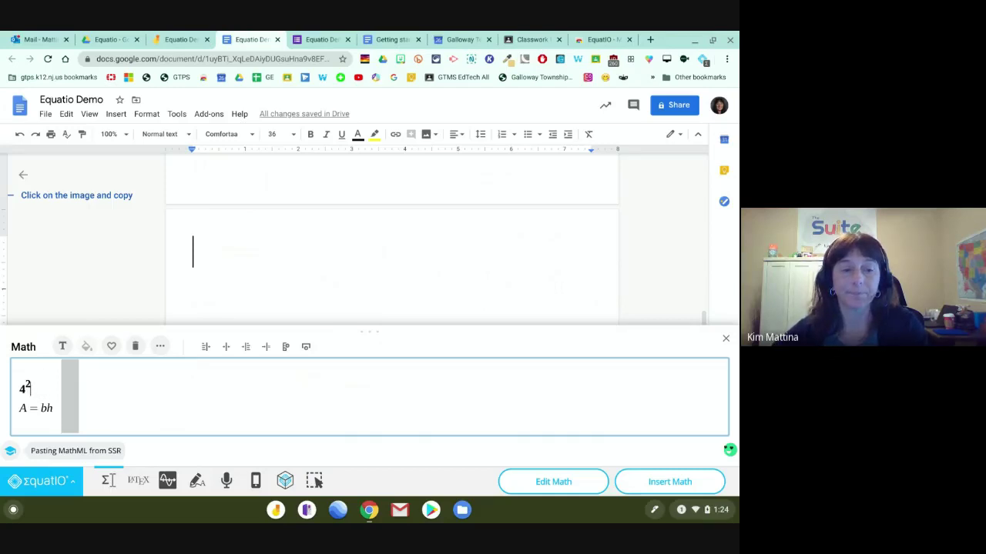
{"action": "key", "text": "BackSpace"}
{"action": "key", "text": "BackSpace"}
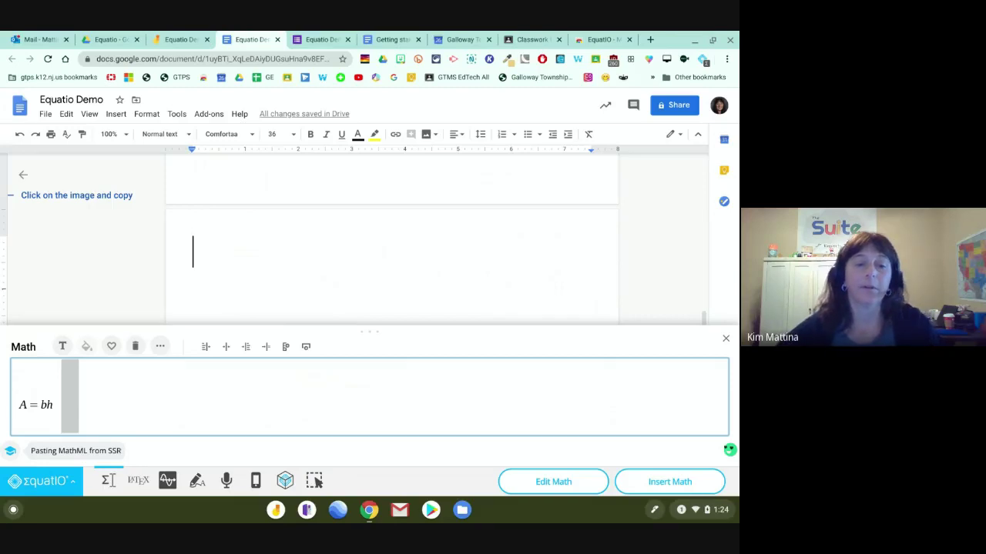
{"action": "key", "text": "BackSpace"}
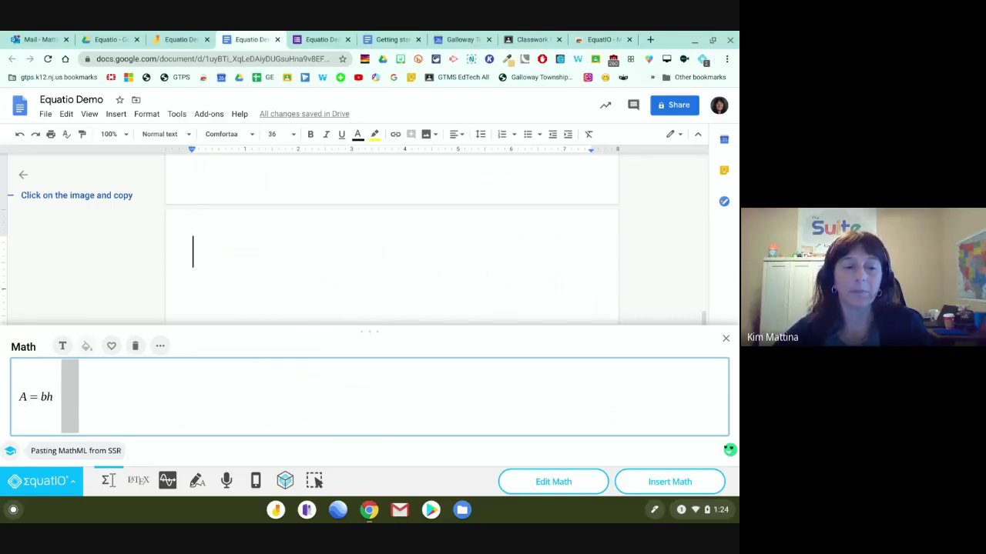
Remove the empty multi-line block beside A = bh in the math field
{"action": "left_click", "coordinate": [18, 377]}
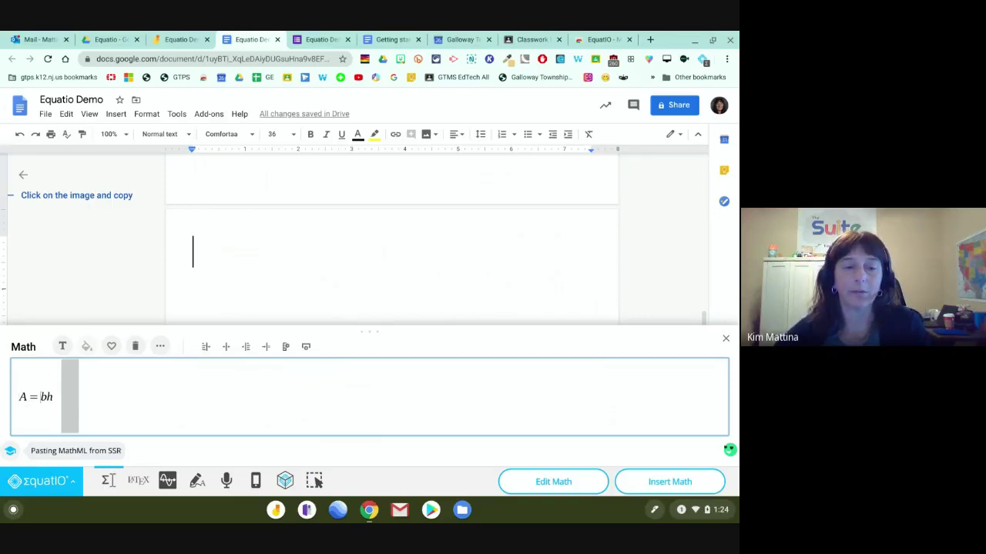
{"action": "left_click", "coordinate": [144, 387]}
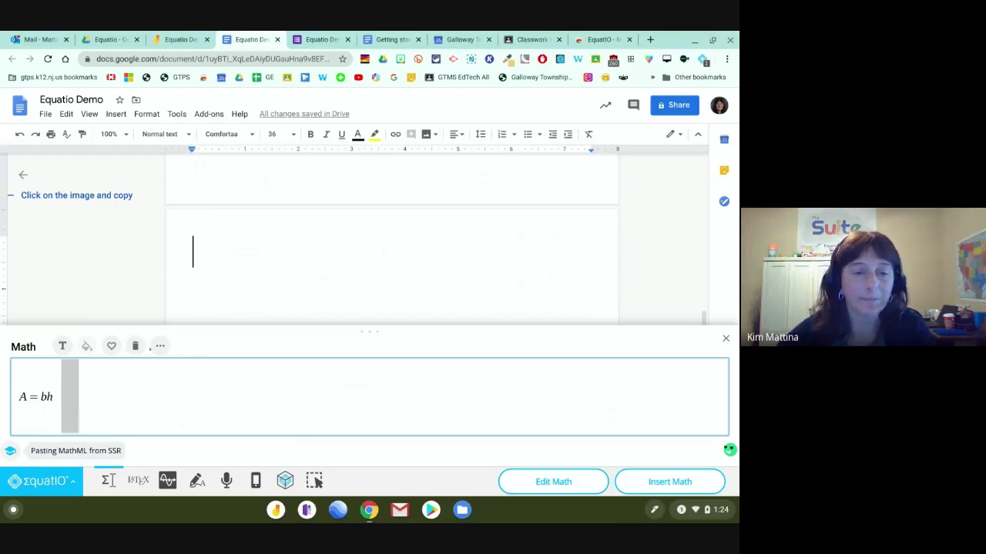
{"action": "left_click", "coordinate": [160, 346]}
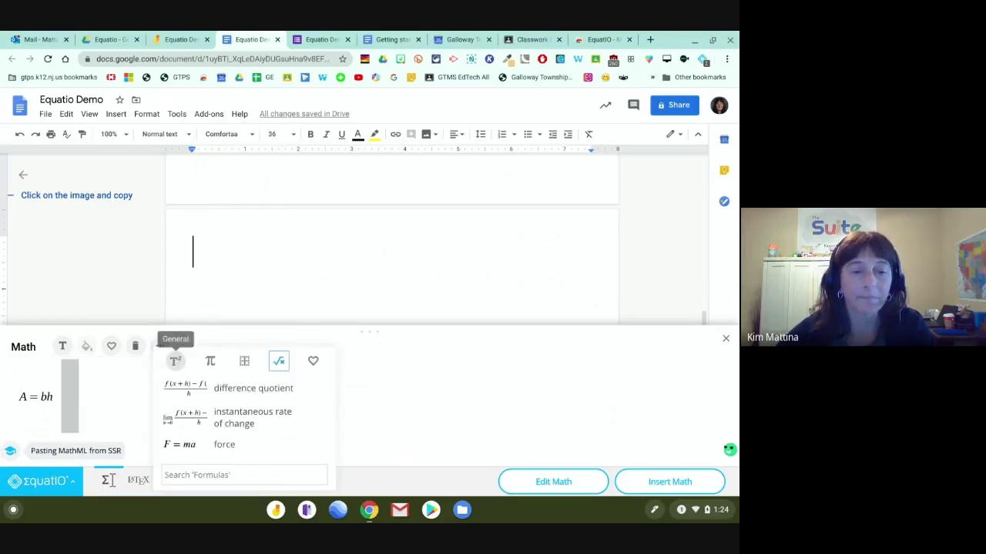
{"action": "left_click", "coordinate": [176, 362]}
{"action": "left_click", "coordinate": [103, 384]}
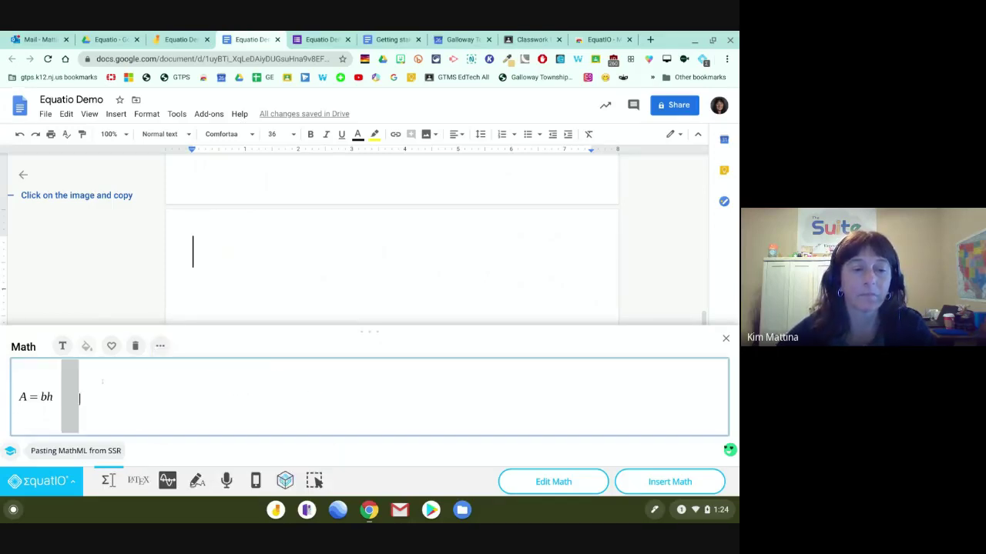
{"action": "key", "text": "BackSpace"}
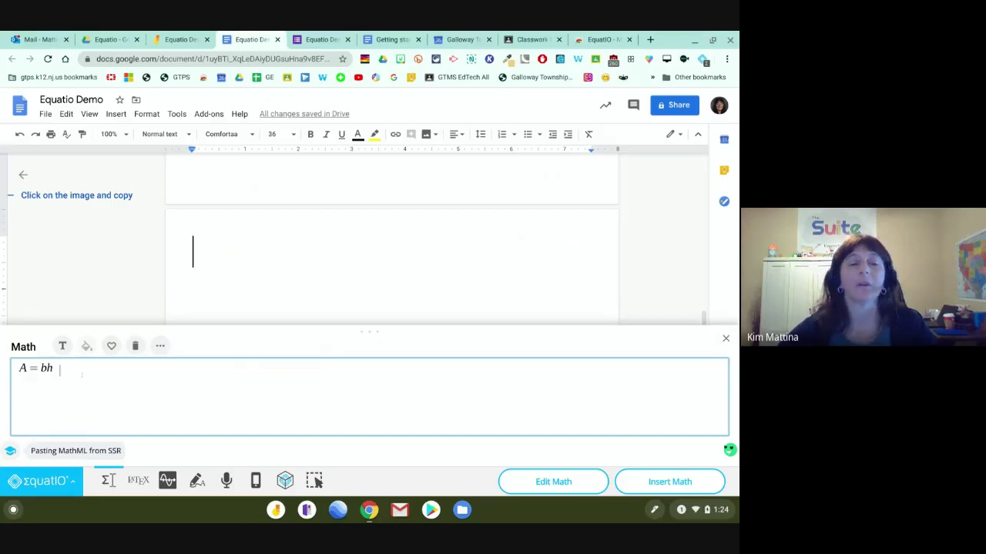
Clear everything out of the math field to start a new equation
{"action": "key", "text": "Return"}
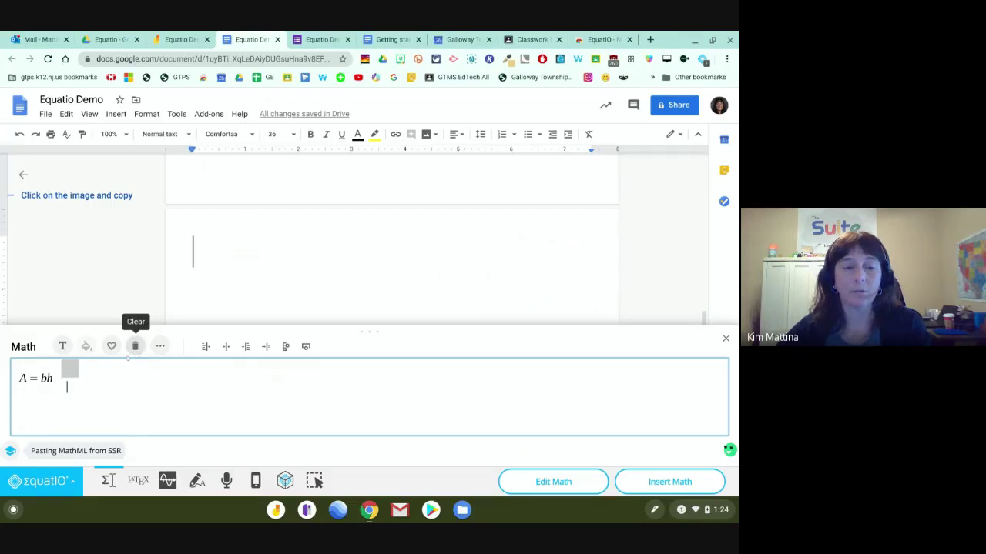
{"action": "key", "text": "BackSpace"}
{"action": "key", "text": "ctrl+a"}
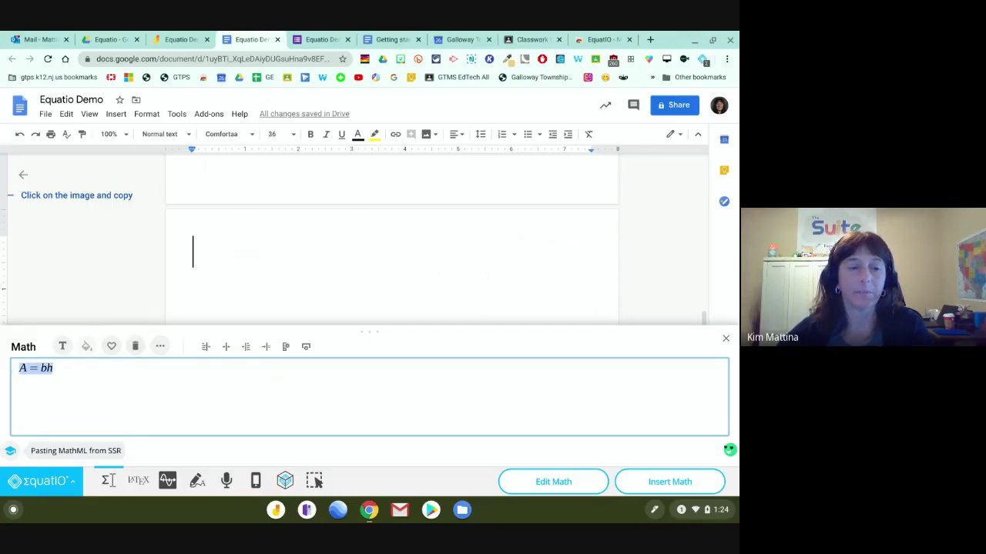
{"action": "left_click", "coordinate": [135, 347]}
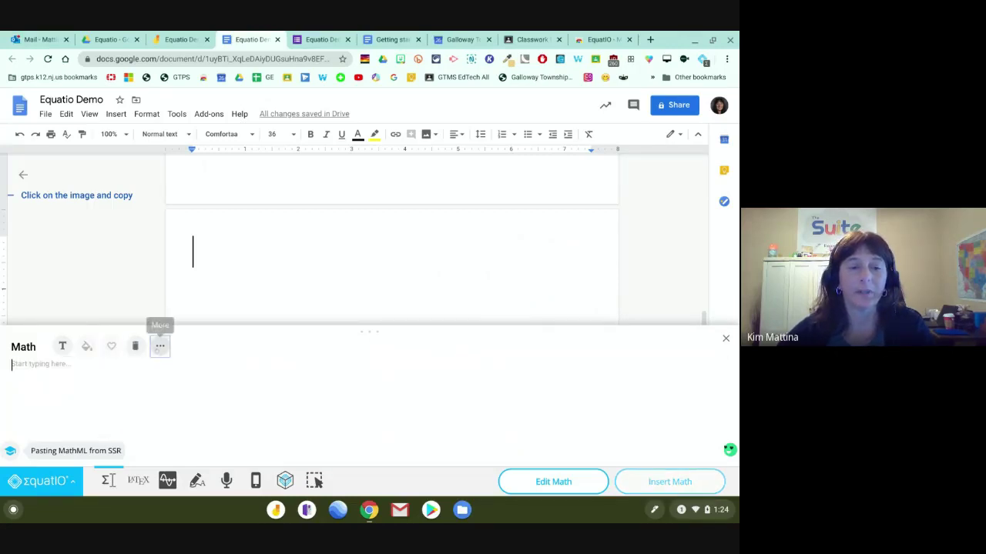
Enter 4x² in the math field, using the predicted "squared" suggestion for the exponent
{"action": "left_click", "coordinate": [159, 347]}
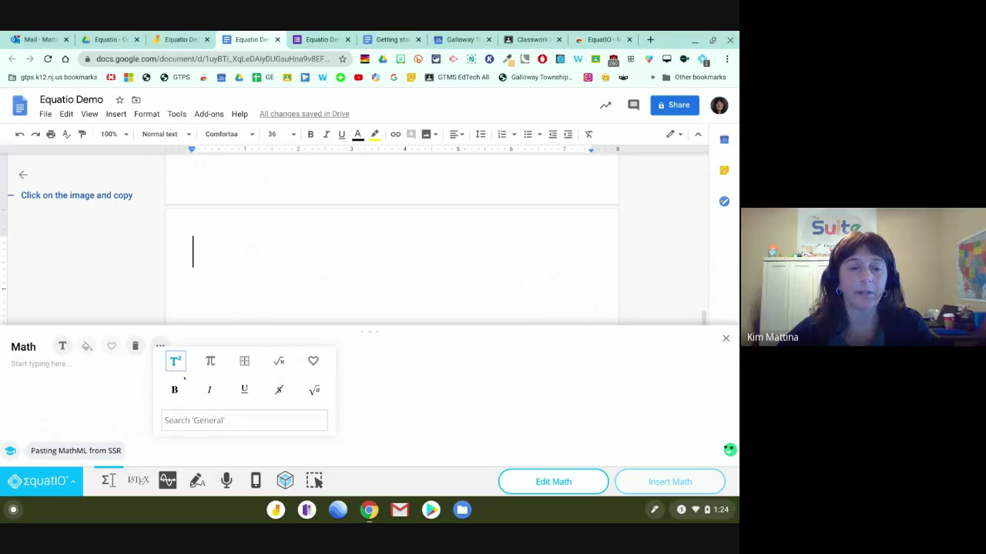
{"action": "left_click", "coordinate": [74, 366]}
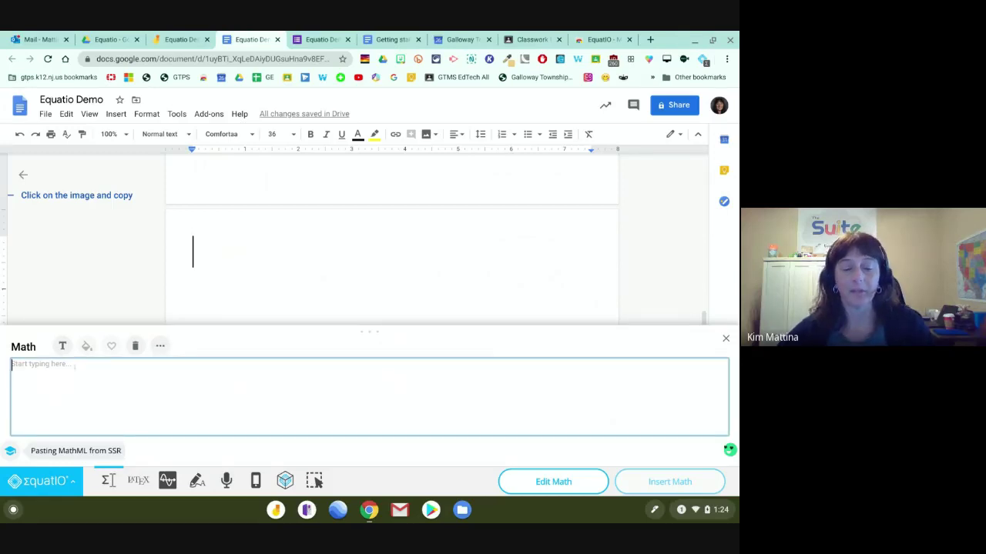
{"action": "type", "text": "4x"}
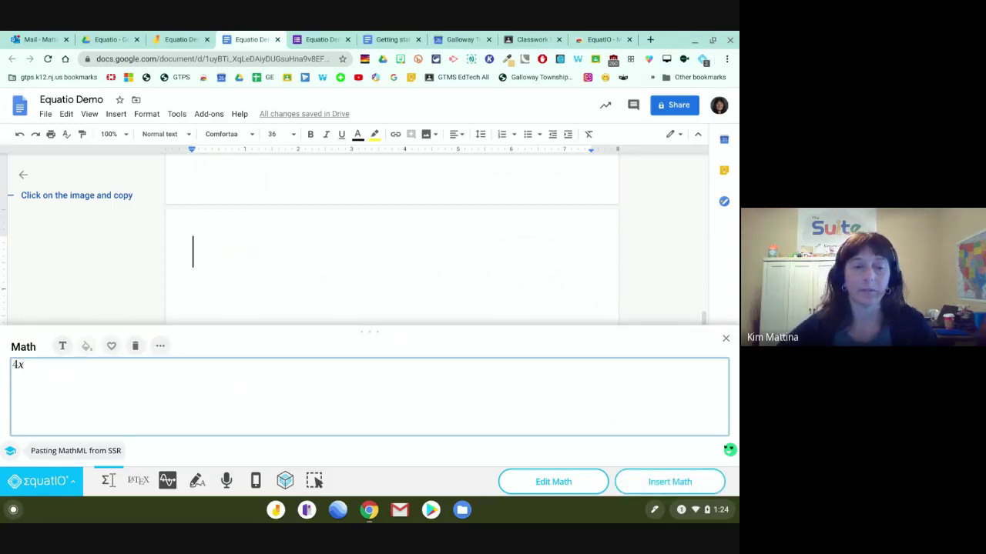
{"action": "type", "text": " sq"}
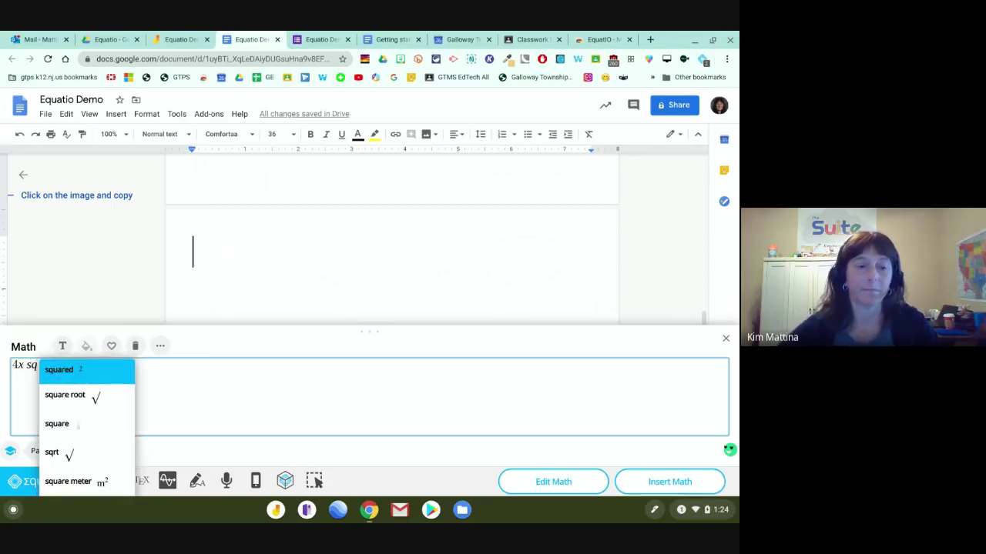
{"action": "left_click", "coordinate": [61, 371]}
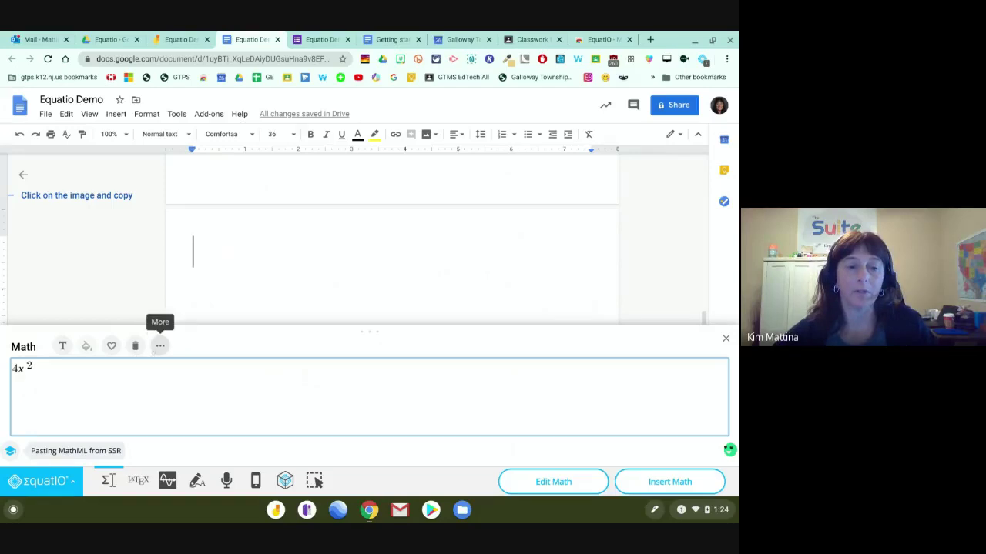
Complete the equation with + 5y = 20, using the predicted "plus" suggestion for the sign
{"action": "type", "text": "pl"}
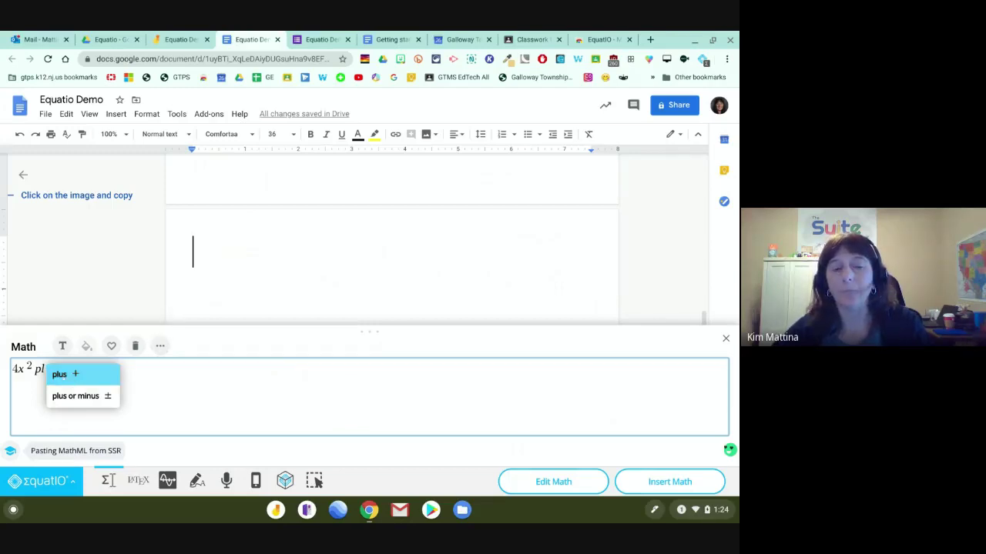
{"action": "left_click", "coordinate": [63, 375]}
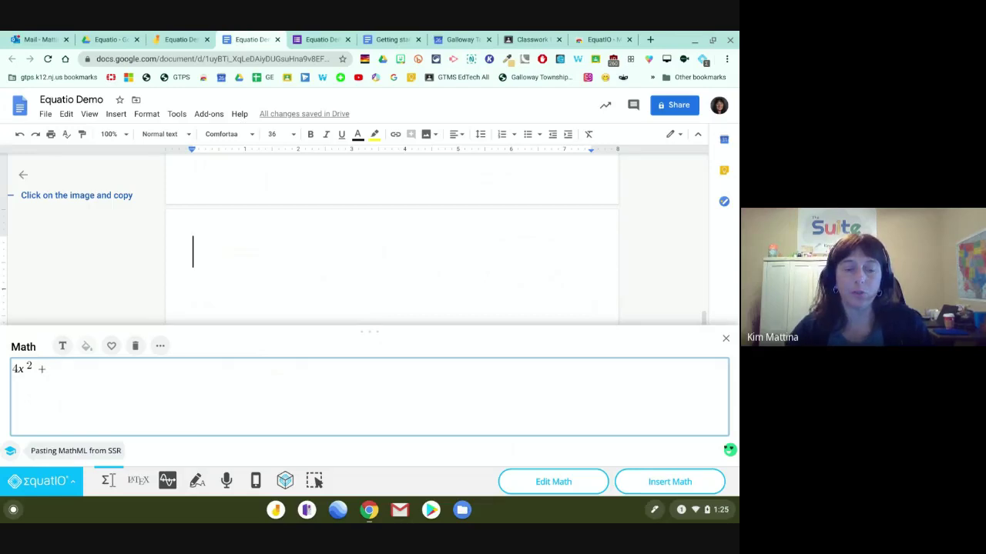
{"action": "type", "text": "5y = "}
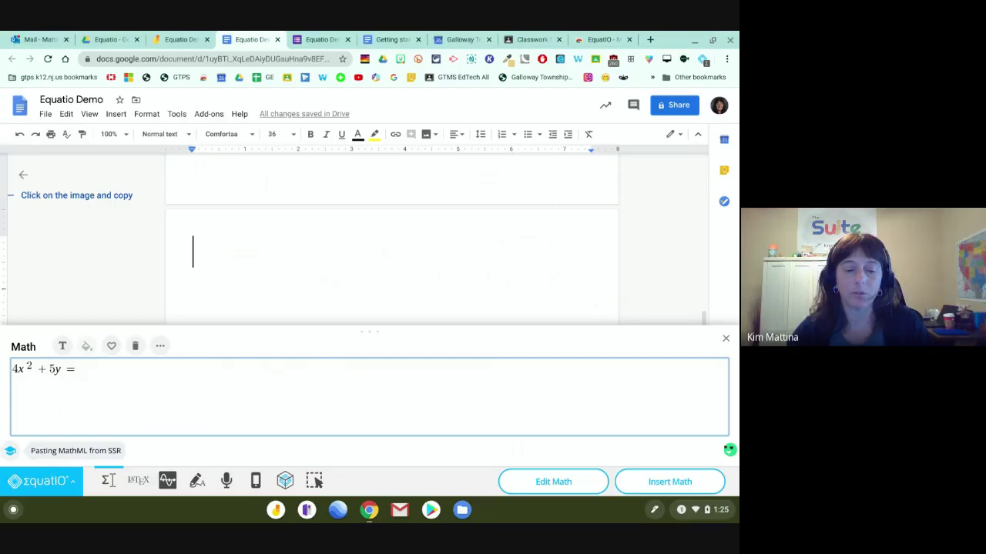
{"action": "type", "text": "20"}
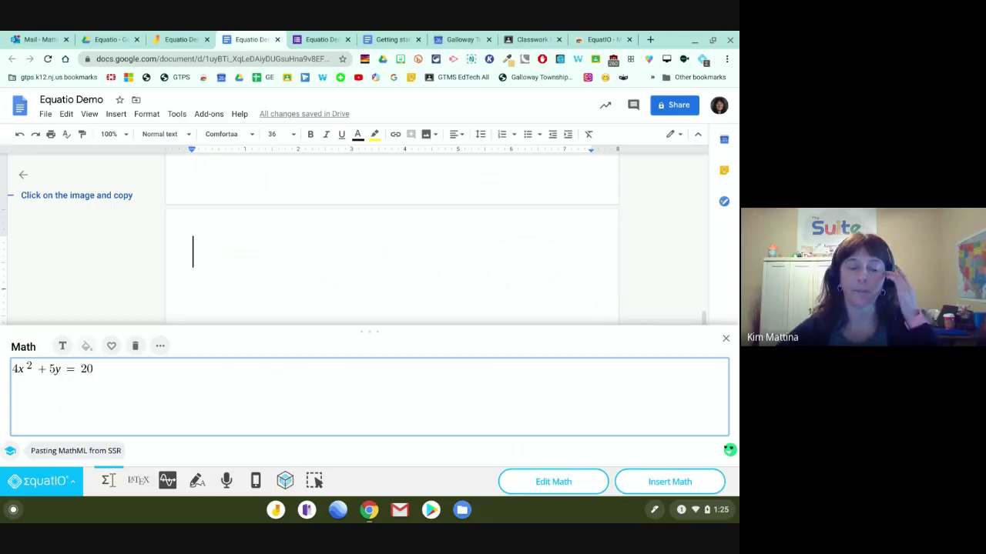
Look through the ready-made Formulas, including the volume formulas, and return to the end of the equation
{"action": "left_click", "coordinate": [160, 346]}
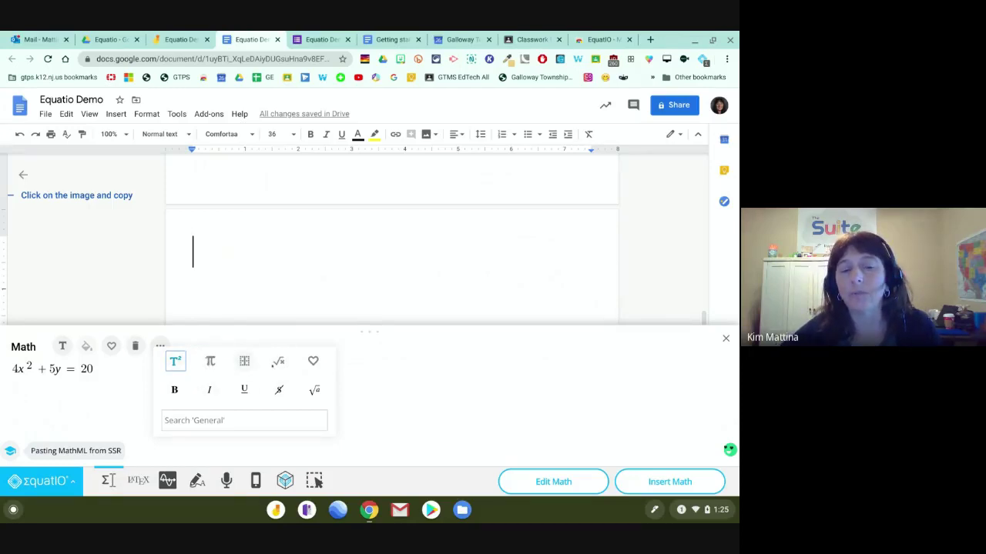
{"action": "left_click", "coordinate": [279, 361]}
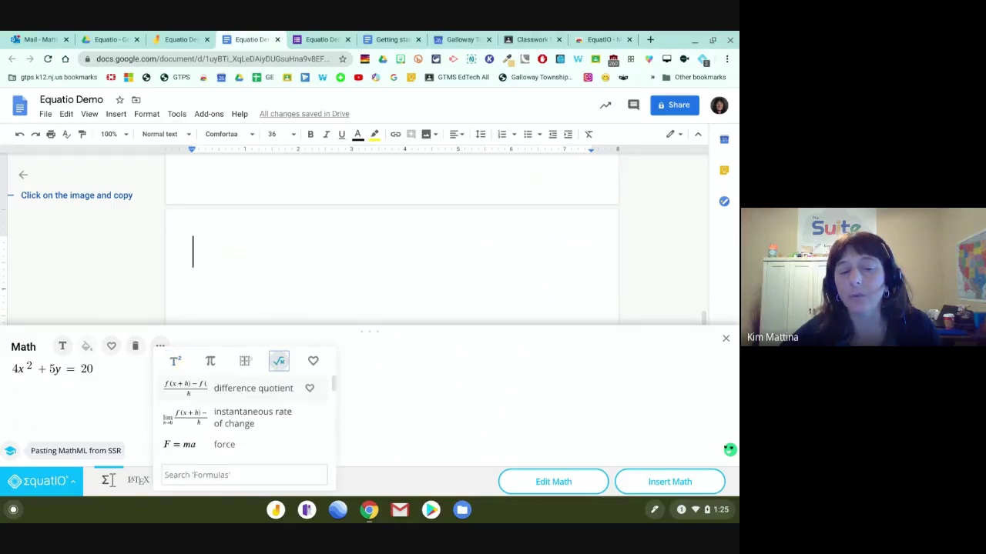
{"action": "scroll", "coordinate": [242, 407], "scroll_direction": "down", "scroll_amount": 5}
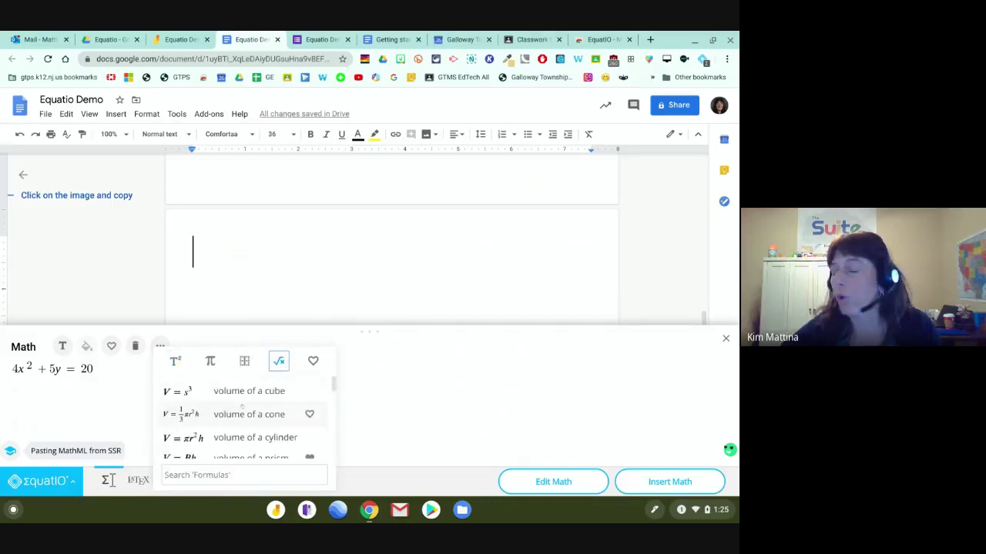
{"action": "scroll", "coordinate": [242, 406], "scroll_direction": "down", "scroll_amount": 5}
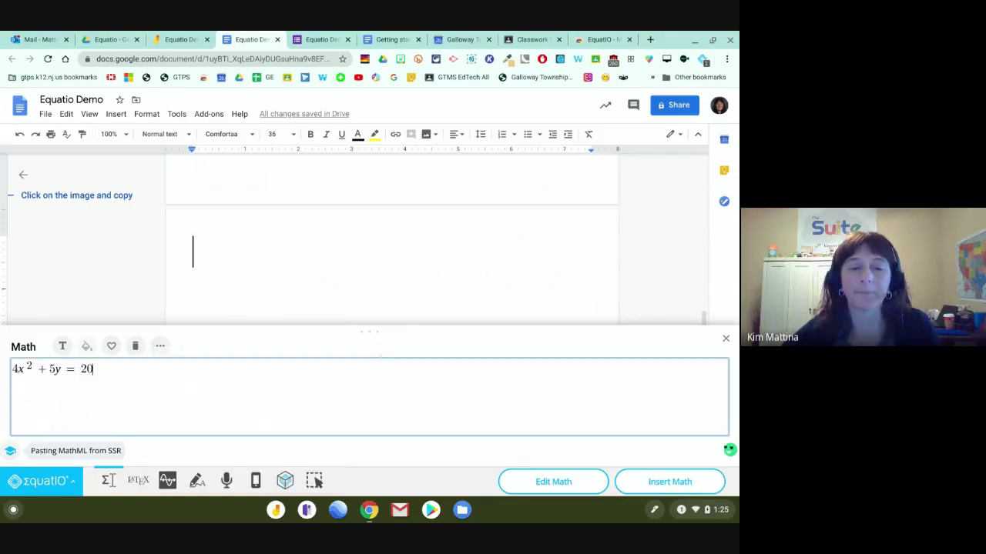
{"action": "left_click", "coordinate": [93, 369]}
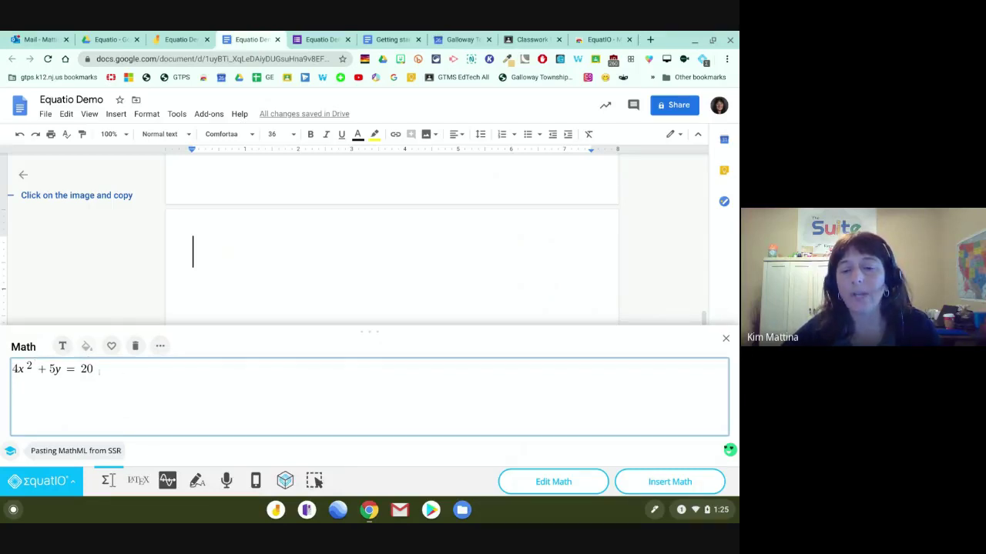
Insert the equation 4x² + 5y = 20 into the document and select its image on the page
{"action": "left_click", "coordinate": [669, 482]}
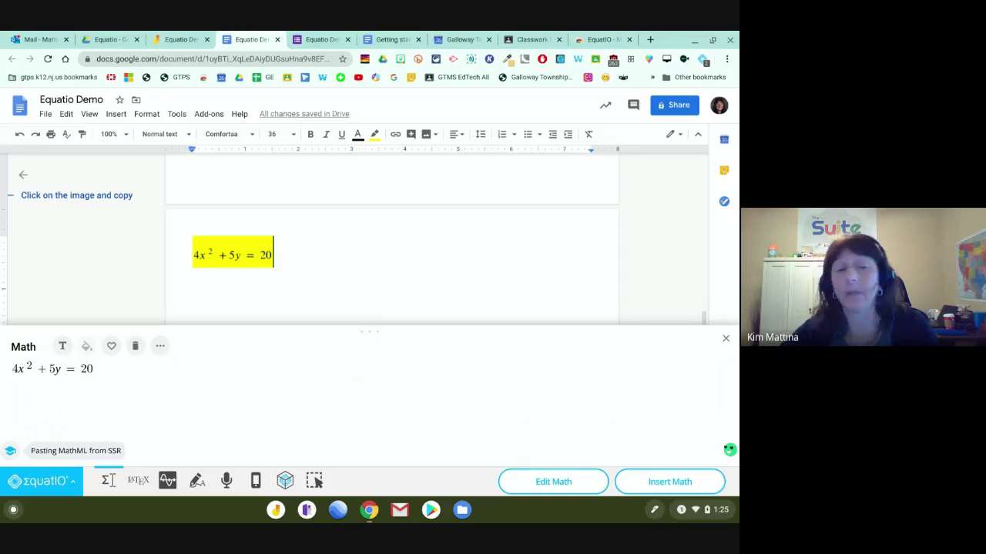
{"action": "left_click", "coordinate": [232, 252]}
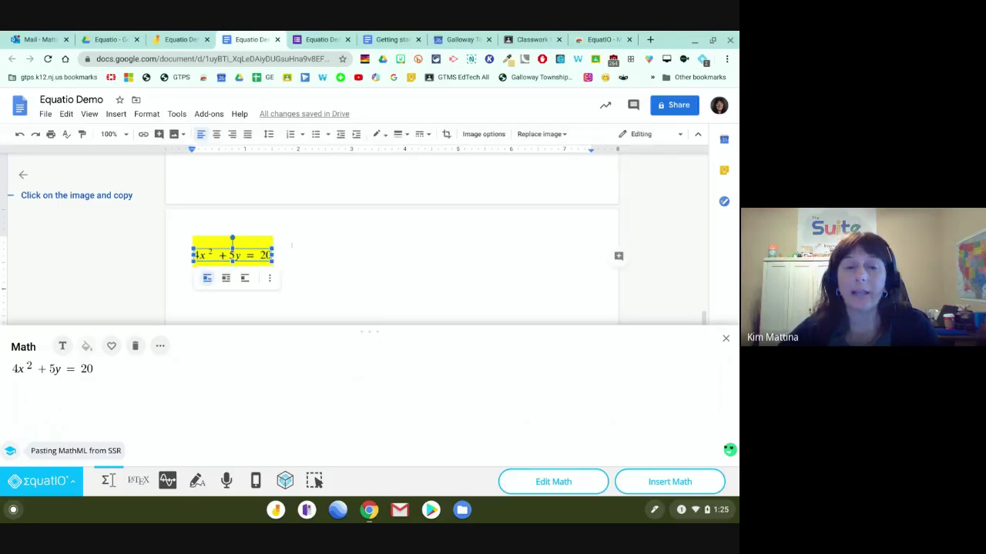
{"action": "scroll", "coordinate": [291, 244], "scroll_direction": "up", "scroll_amount": 3}
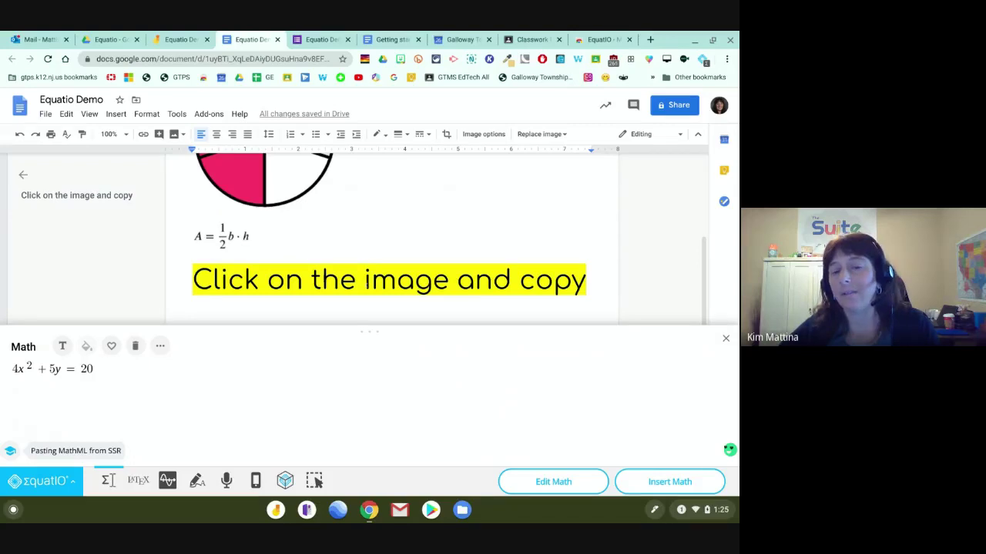
{"action": "scroll", "coordinate": [400, 275], "scroll_direction": "down", "scroll_amount": 4}
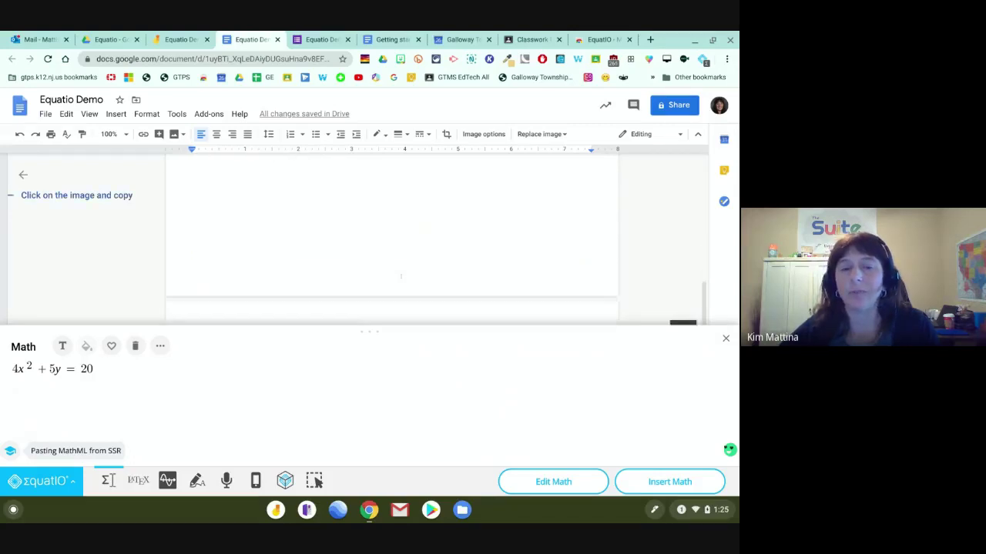
{"action": "scroll", "coordinate": [401, 276], "scroll_direction": "down", "scroll_amount": 3}
{"action": "scroll", "coordinate": [401, 276], "scroll_direction": "up", "scroll_amount": 1}
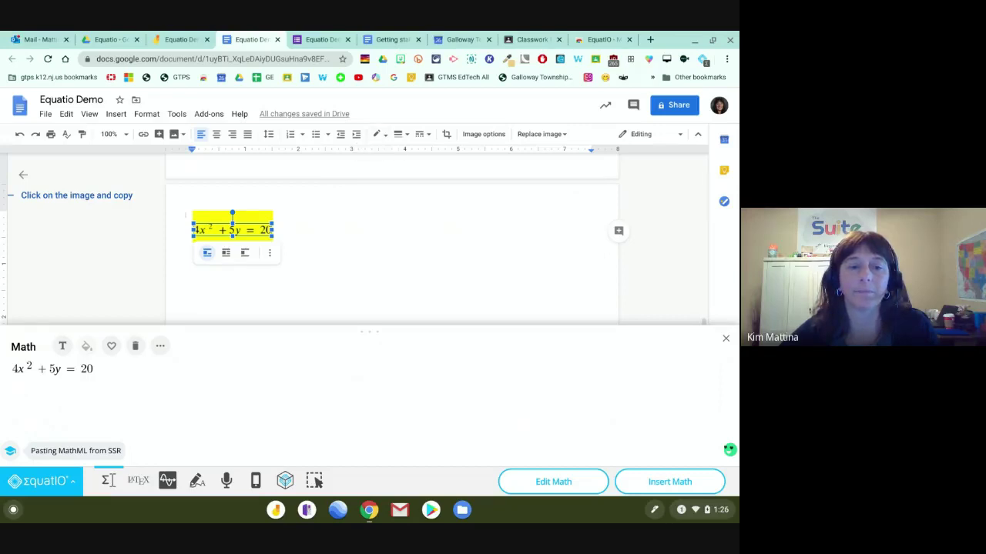
Highlight the line holding the inserted equation 4x² + 5y = 20 in yellow
{"action": "triple_click", "coordinate": [183, 226]}
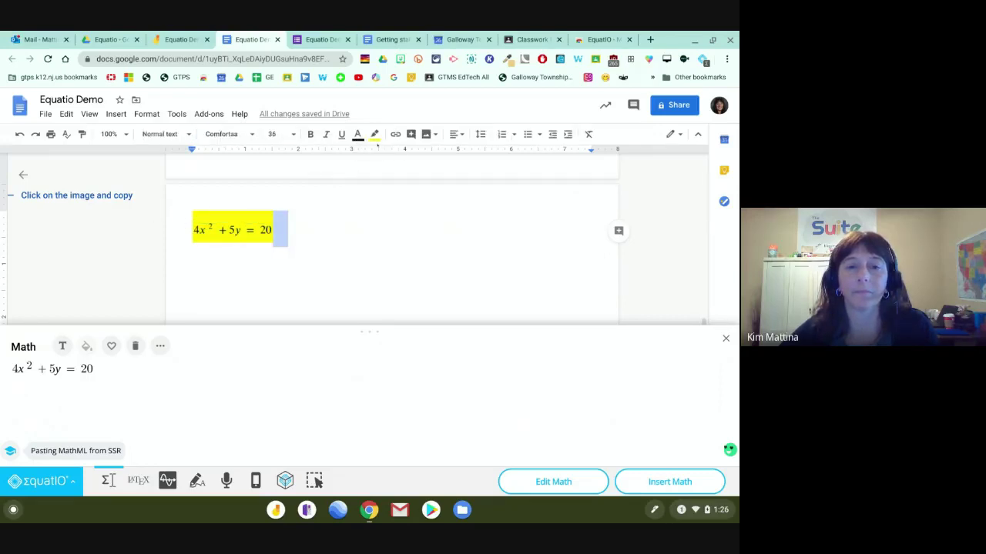
{"action": "left_click", "coordinate": [376, 136]}
{"action": "left_click", "coordinate": [418, 185]}
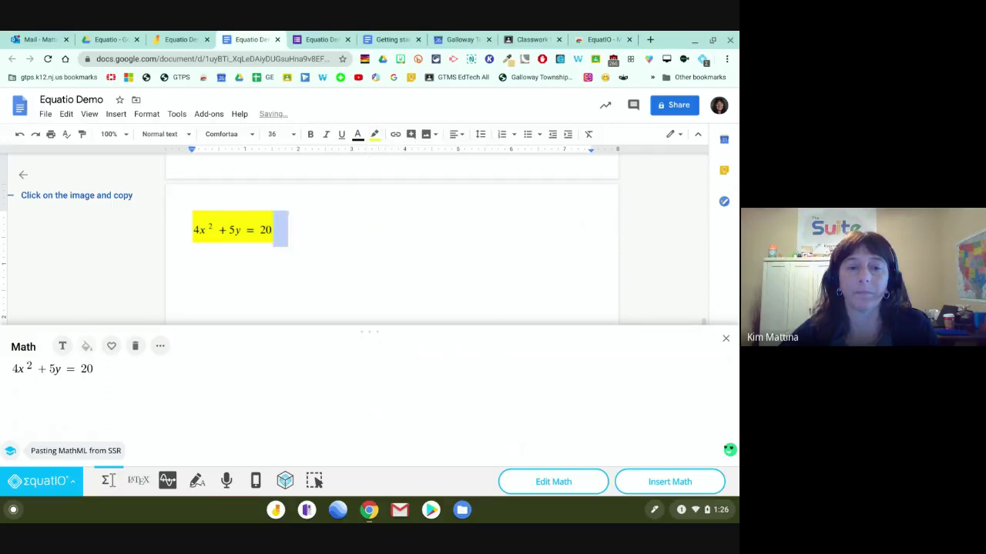
Start new lines below the highlighted equation and set their highlight color to None
{"action": "left_click", "coordinate": [232, 230]}
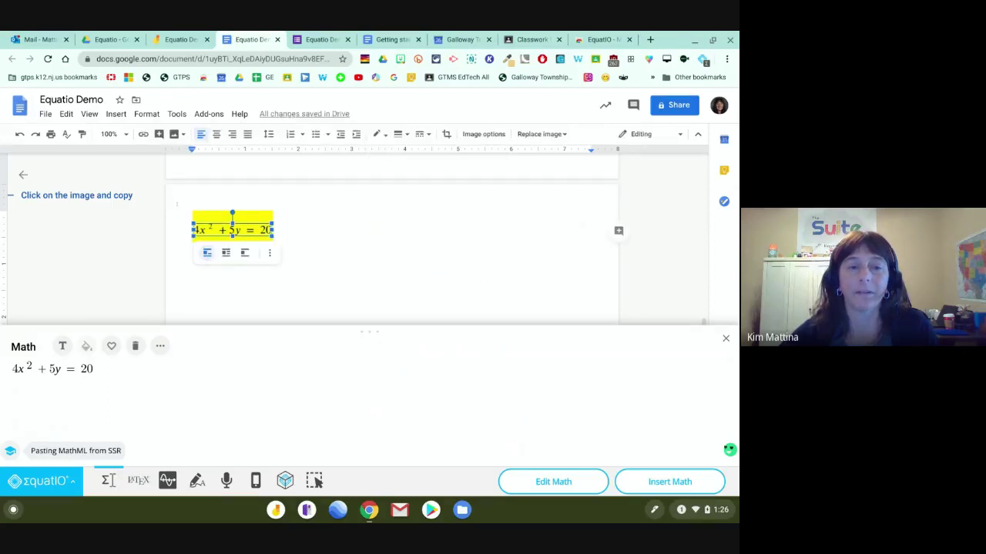
{"action": "triple_click", "coordinate": [302, 221]}
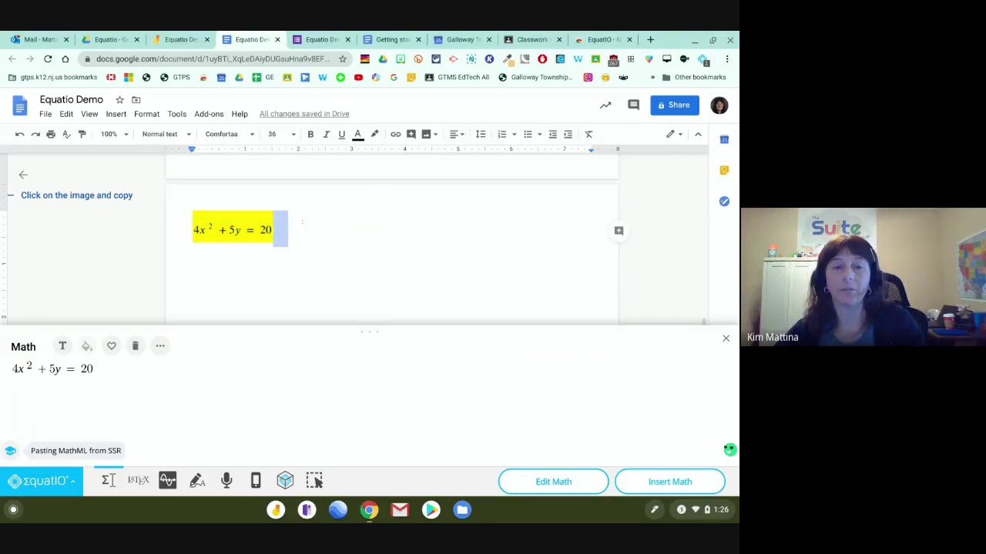
{"action": "key", "text": "Return"}
{"action": "left_click", "coordinate": [375, 135]}
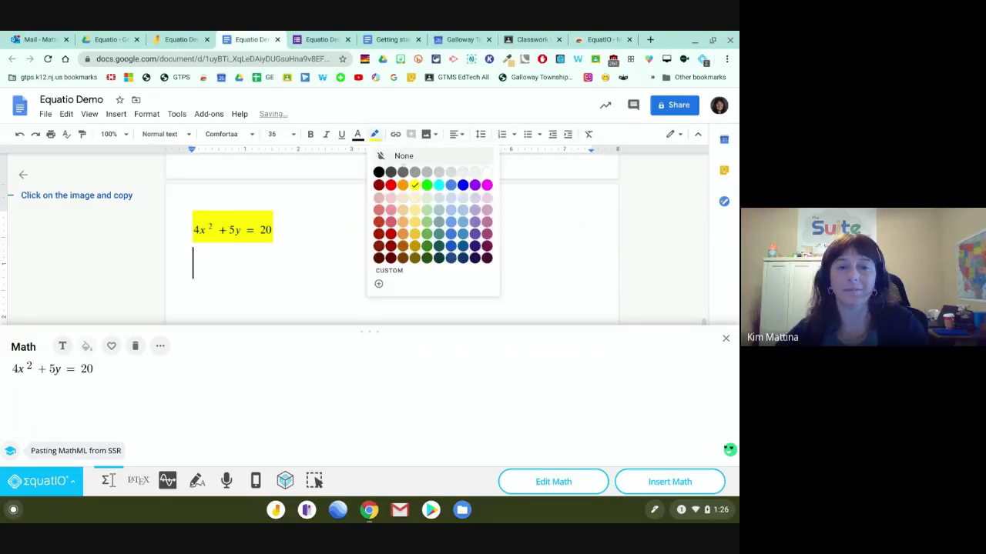
{"action": "left_click", "coordinate": [403, 156]}
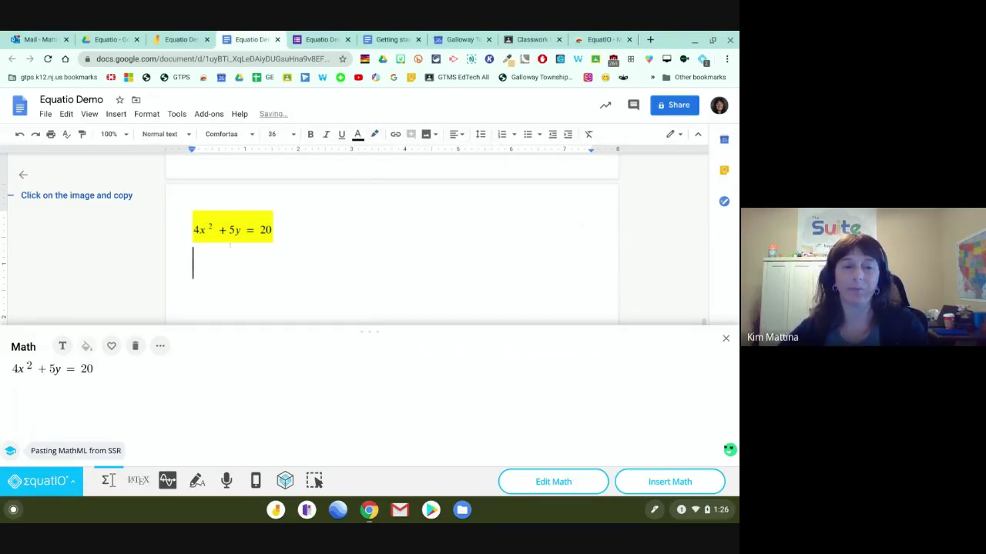
{"action": "key", "text": "Return"}
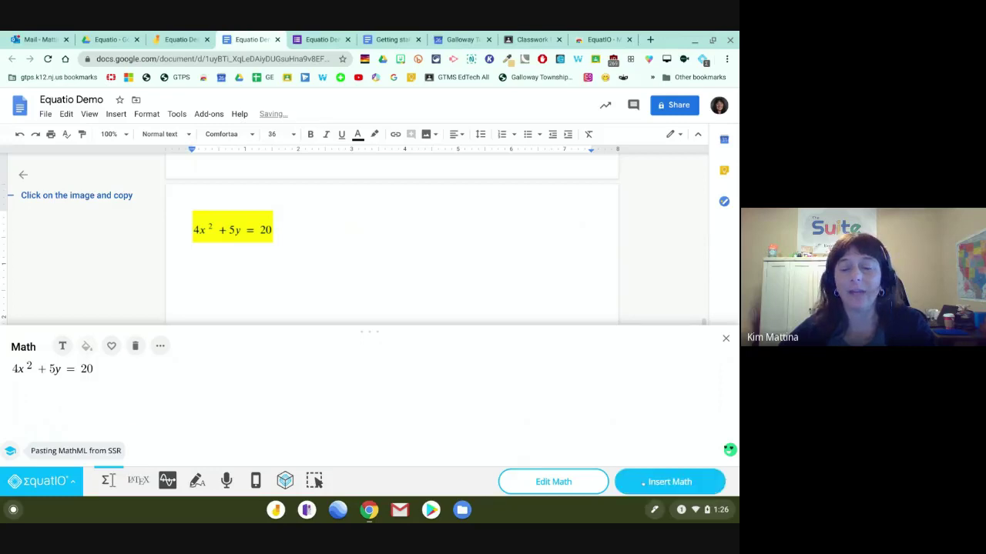
Insert the equation 4x² + 5y = 20 again without highlighting and enlarge its image to about 4.2 inches wide
{"action": "left_click", "coordinate": [670, 481]}
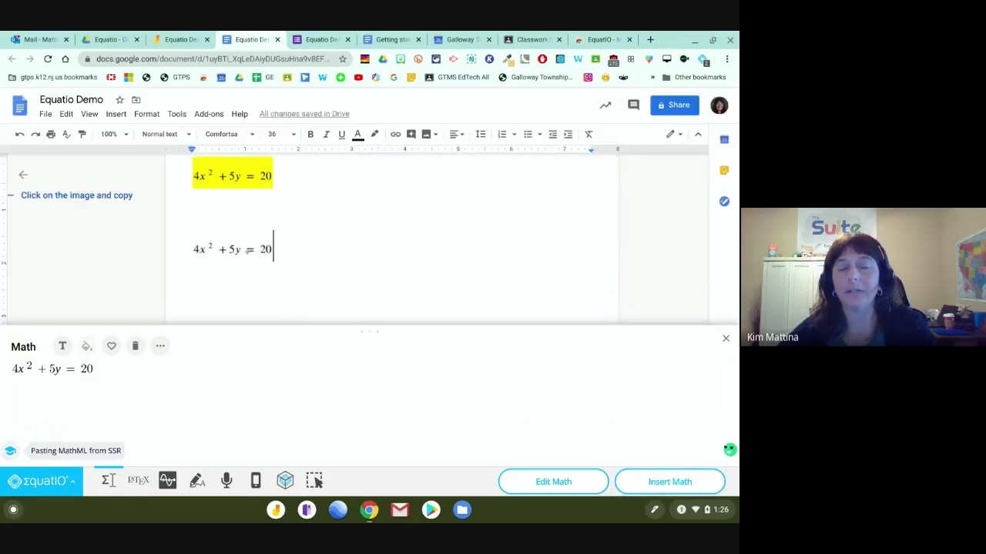
{"action": "mouse_move", "coordinate": [248, 251]}
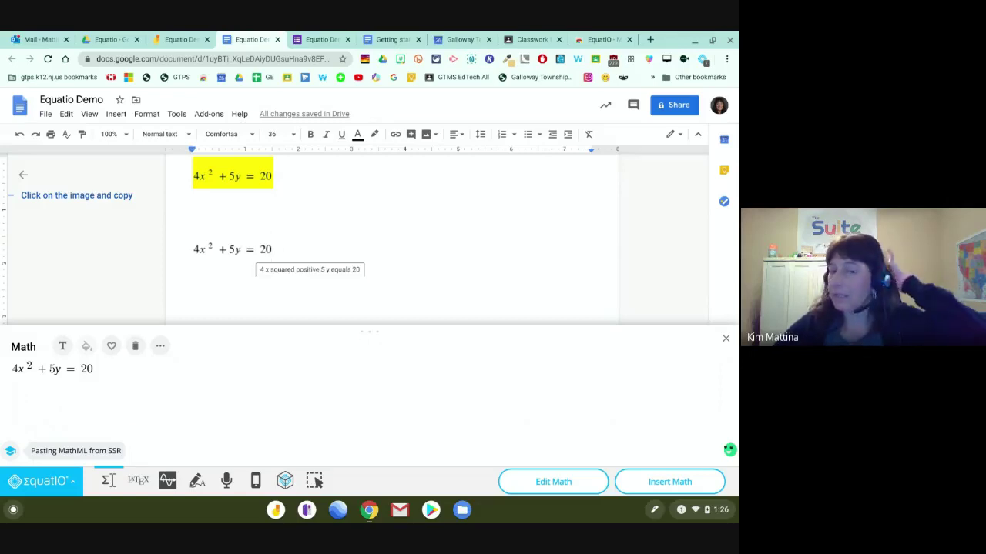
{"action": "left_click", "coordinate": [248, 251]}
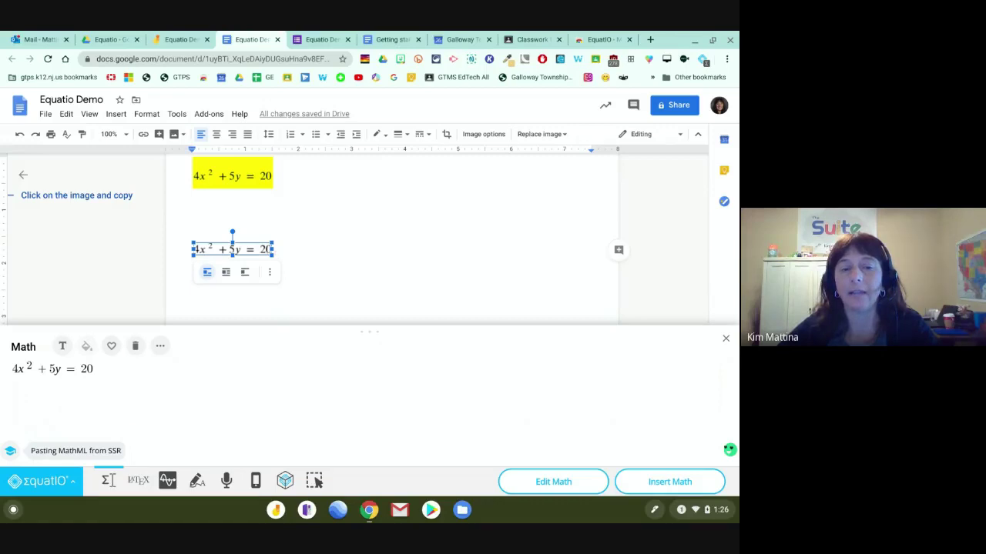
{"action": "left_click_drag", "start_coordinate": [273, 244], "coordinate": [419, 231]}
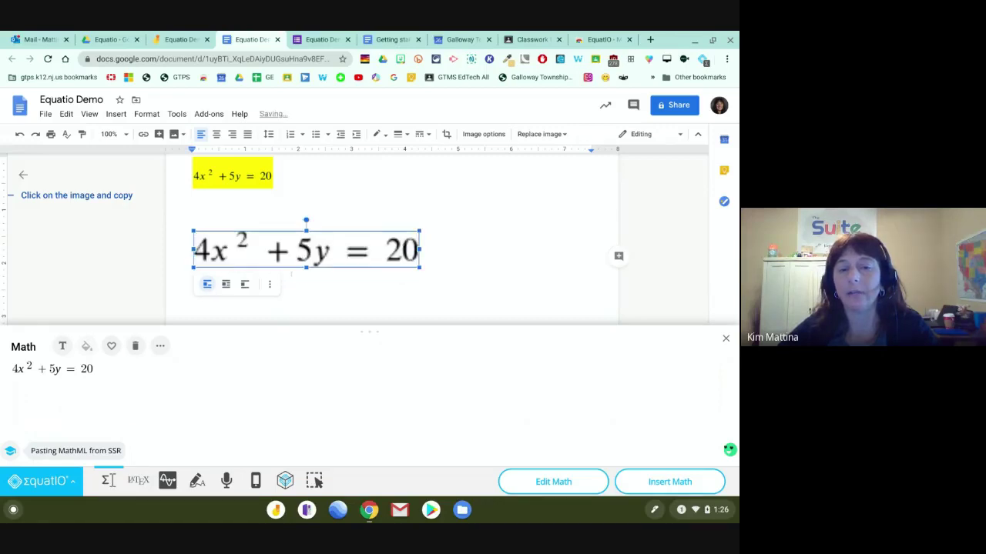
{"action": "left_click", "coordinate": [460, 234]}
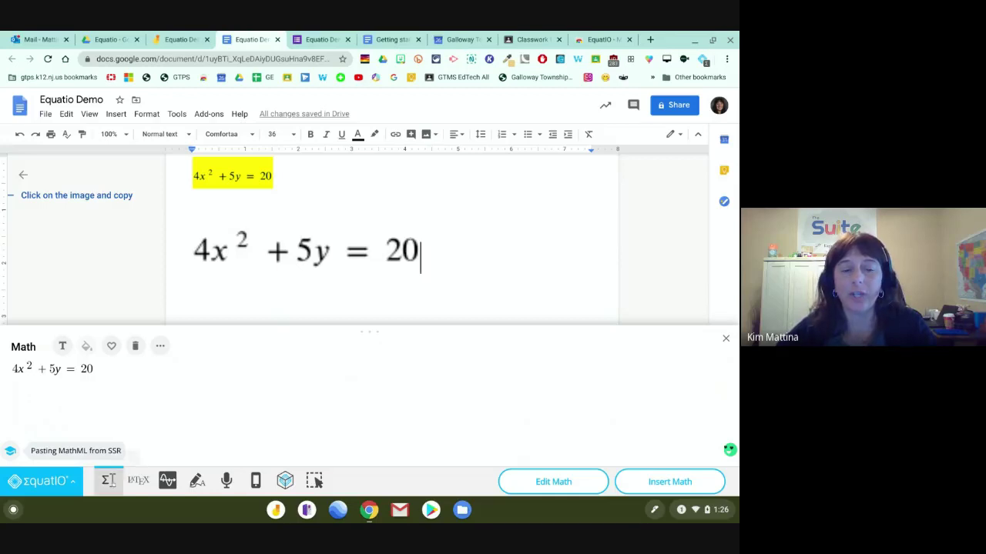
Clear the equation from the math field and open the LaTeX Editor
{"action": "left_click", "coordinate": [134, 346]}
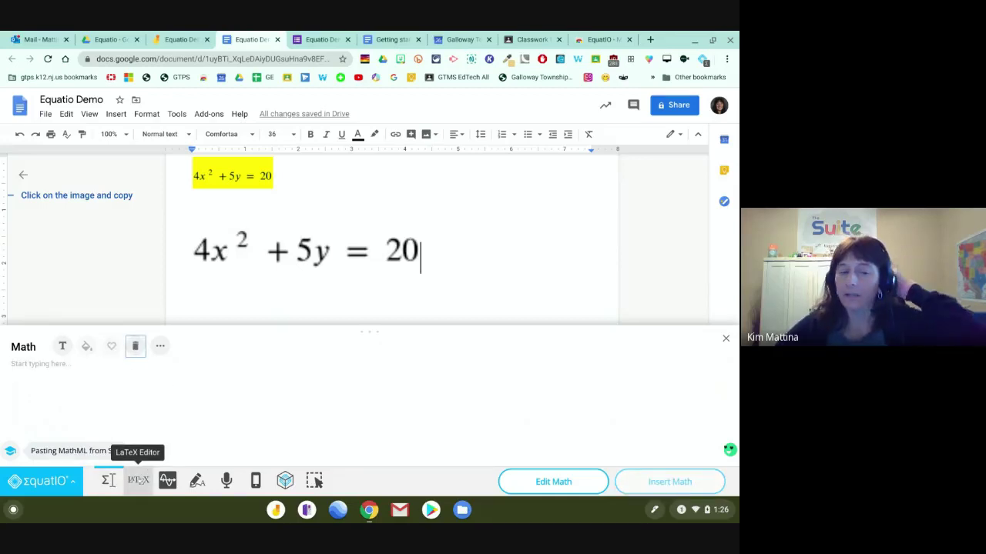
{"action": "left_click", "coordinate": [138, 479]}
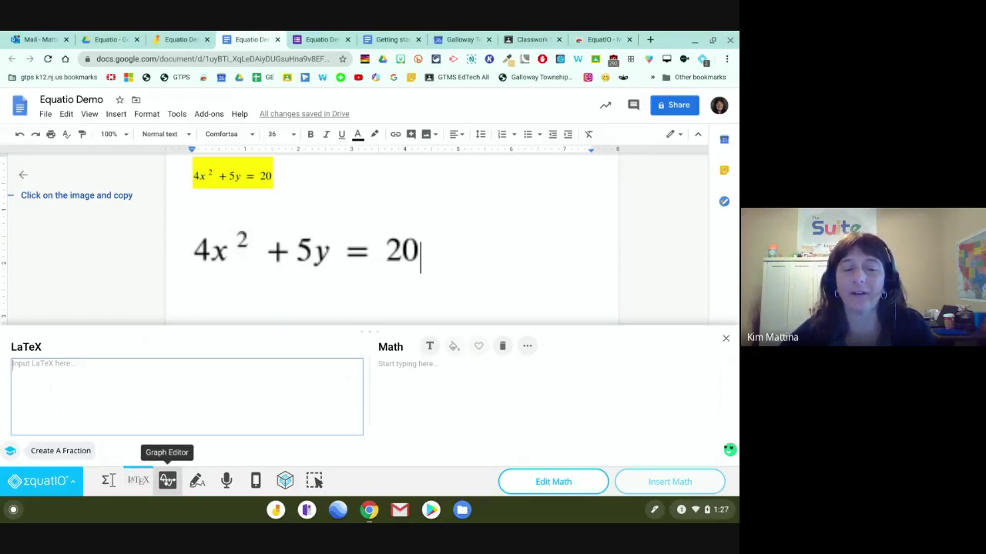
Open the Graph Editor and replace the existing expression with 4x + 3
{"action": "left_click", "coordinate": [167, 481]}
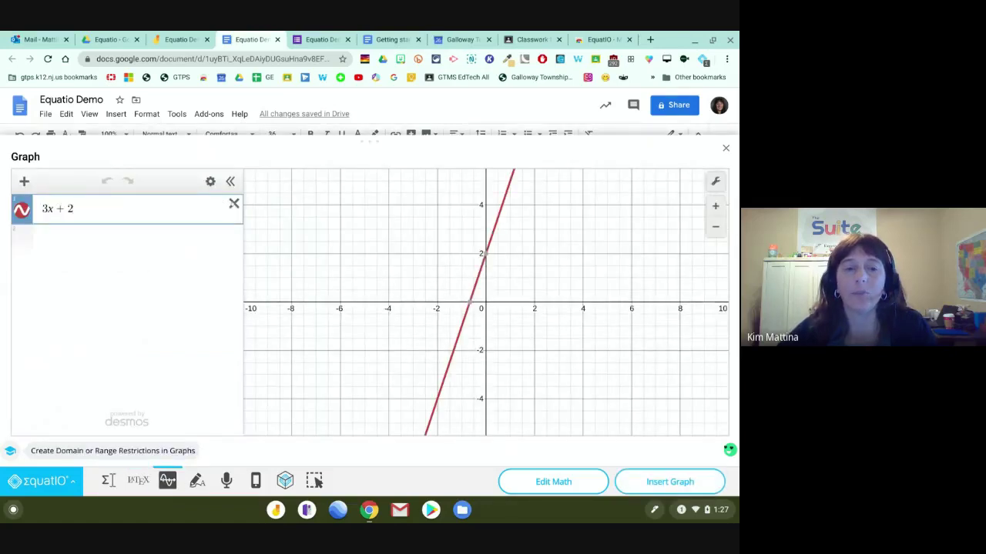
{"action": "left_click", "coordinate": [234, 203]}
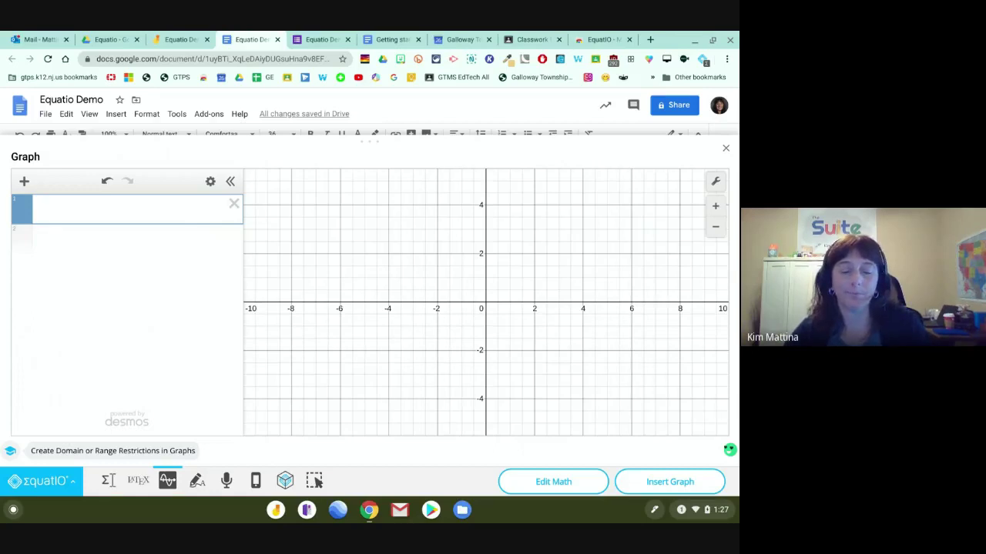
{"action": "type", "text": "4x"}
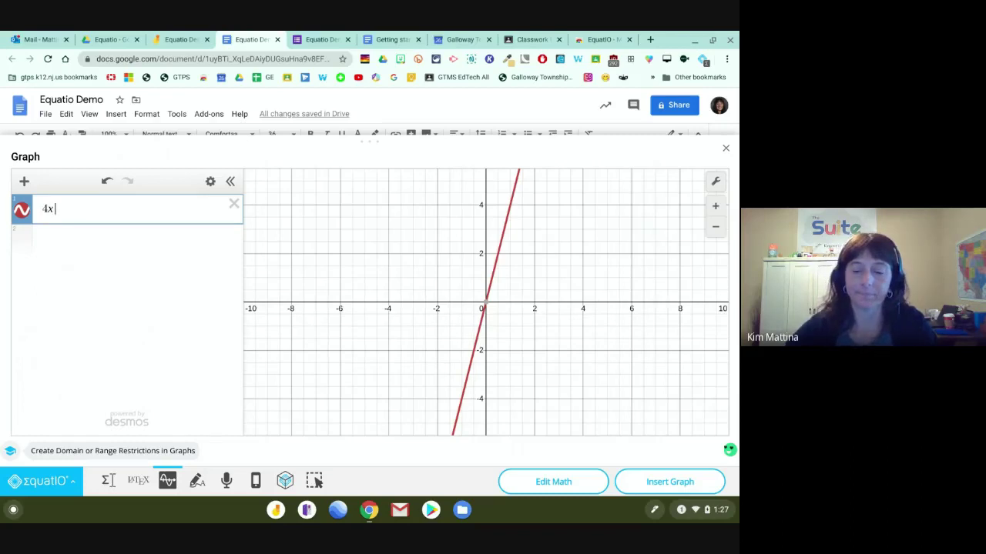
{"action": "type", "text": "+3"}
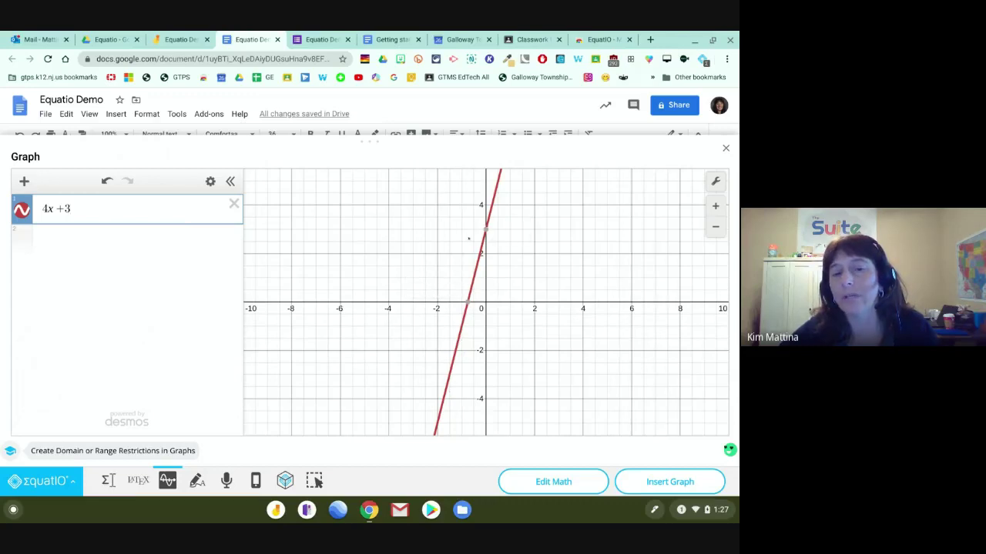
Examine the line's x-intercept and y-intercept, and look at the item types that can be added to the graph
{"action": "left_click", "coordinate": [467, 304]}
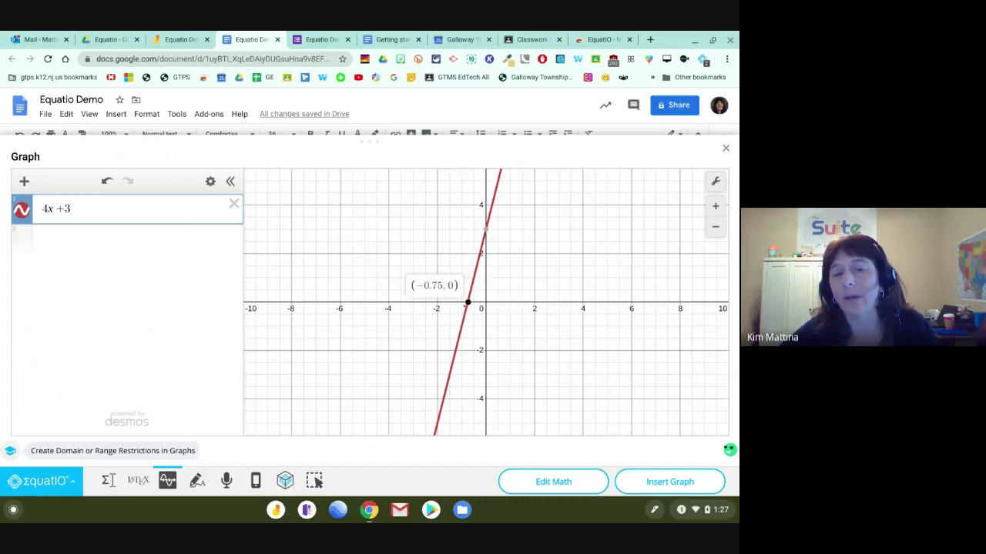
{"action": "left_click", "coordinate": [127, 207]}
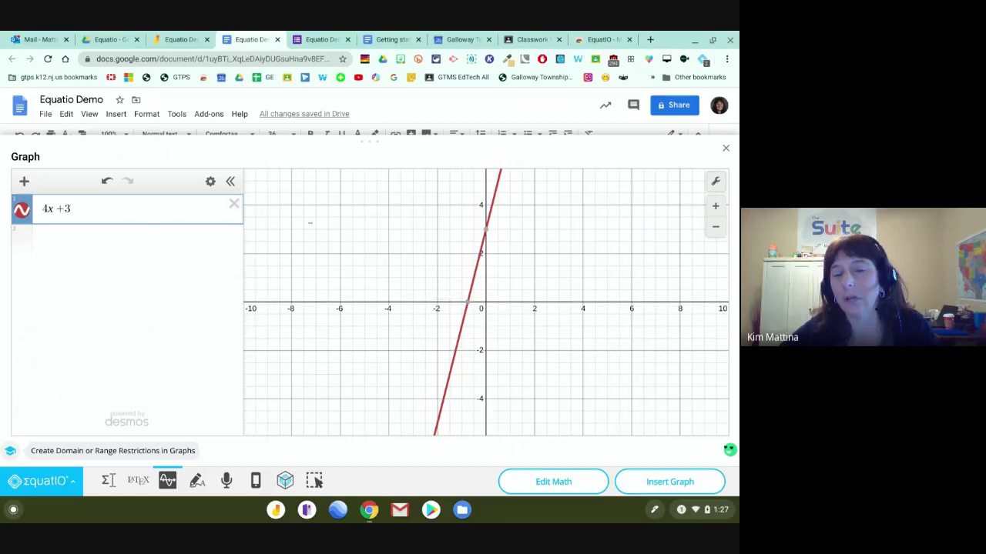
{"action": "mouse_move", "coordinate": [486, 229]}
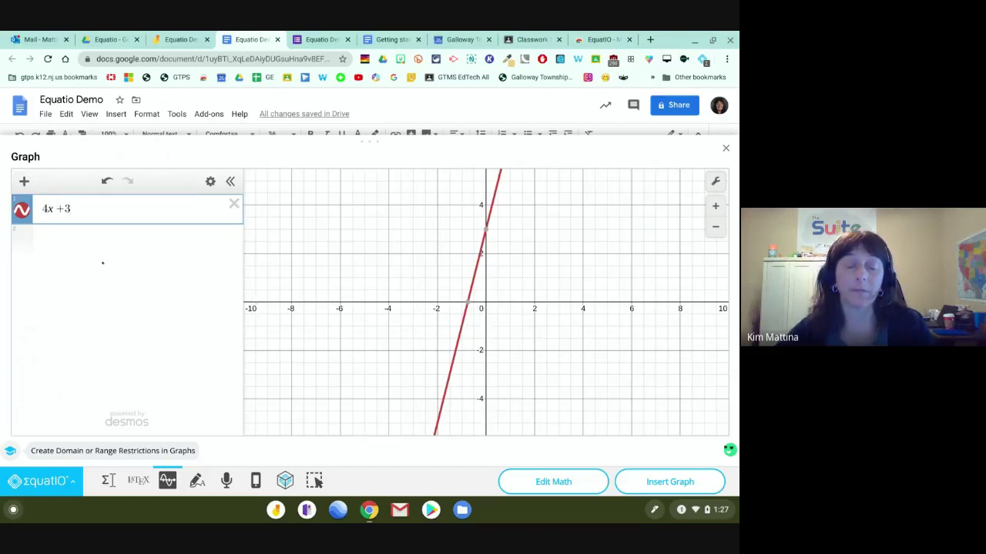
{"action": "left_click", "coordinate": [23, 181]}
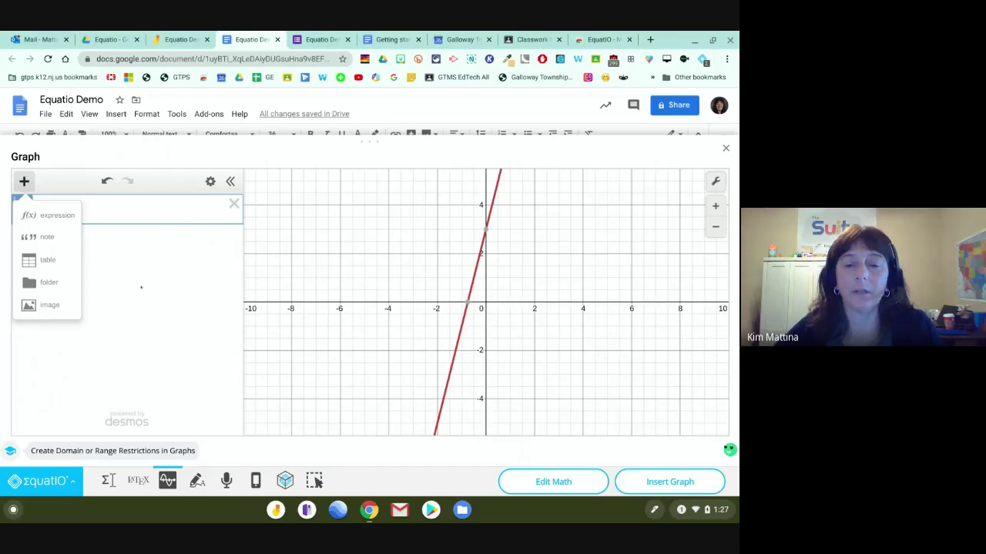
{"action": "left_click", "coordinate": [172, 298]}
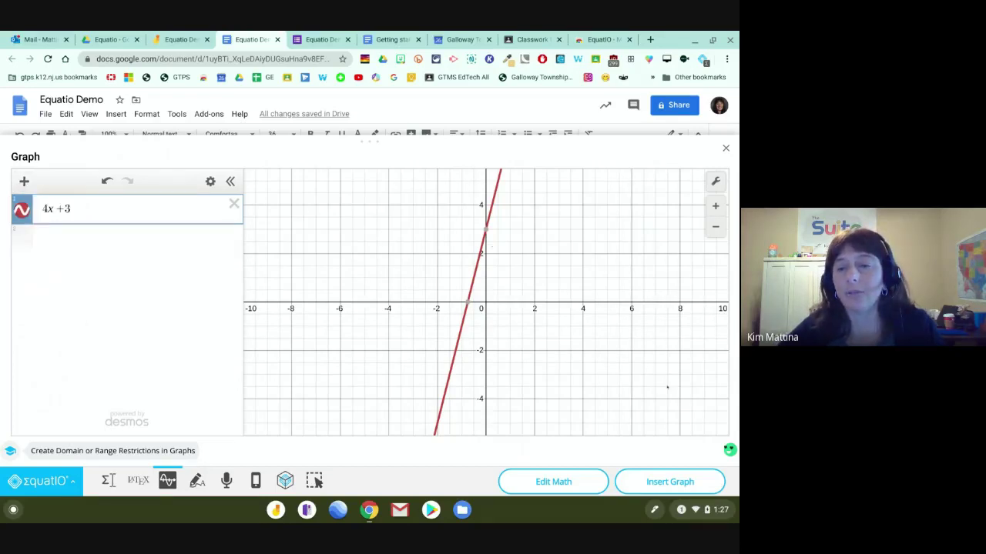
Insert the graph of 4x + 3 into the document below the enlarged equation
{"action": "left_click", "coordinate": [669, 482]}
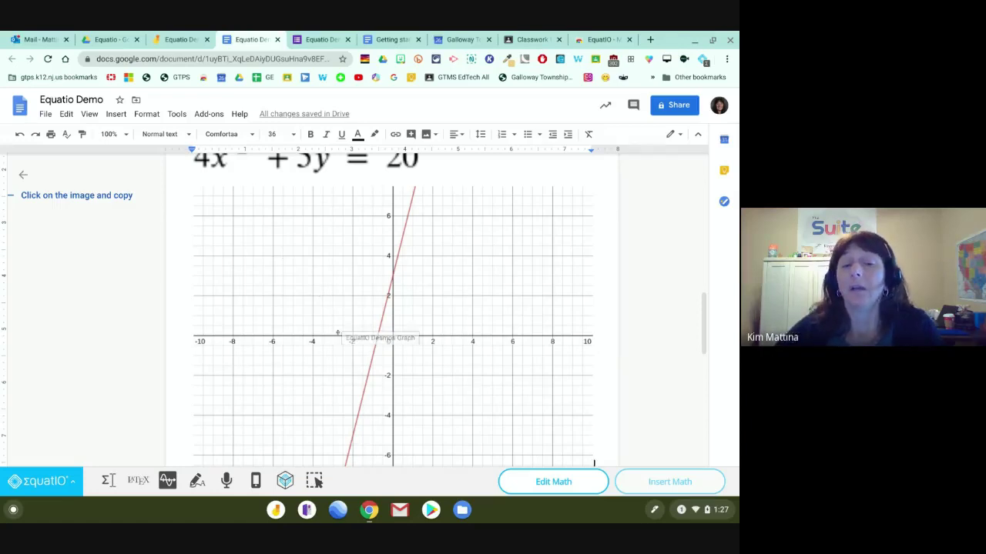
{"action": "scroll", "coordinate": [431, 308], "scroll_direction": "down", "scroll_amount": 1}
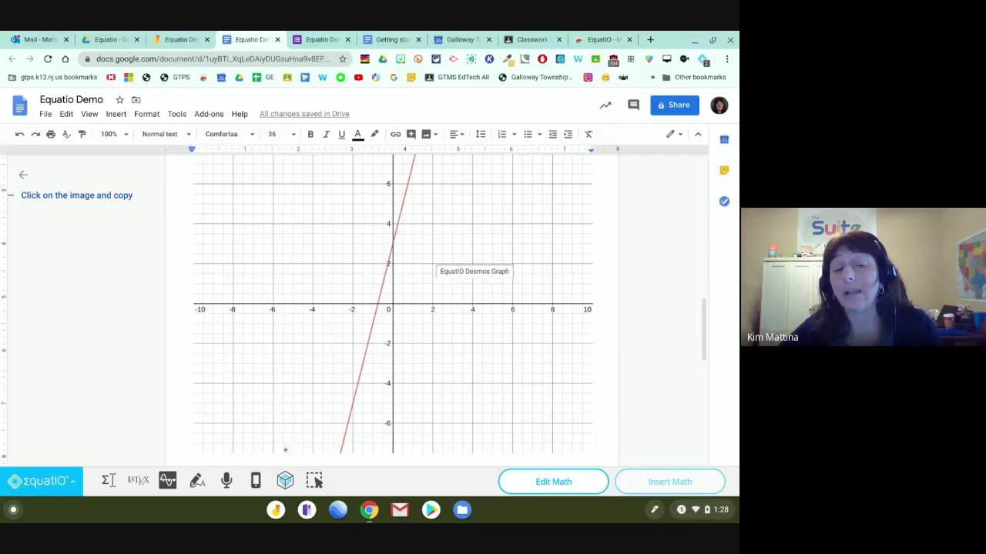
Reopen the Graph Editor and replace the previous expression with y = 4x − 7
{"action": "left_click", "coordinate": [167, 480]}
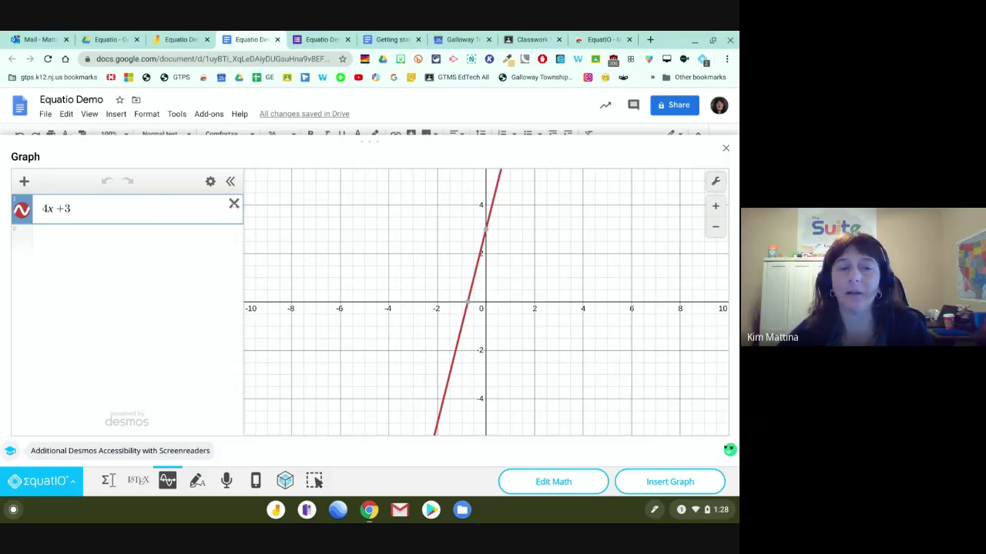
{"action": "left_click", "coordinate": [234, 203]}
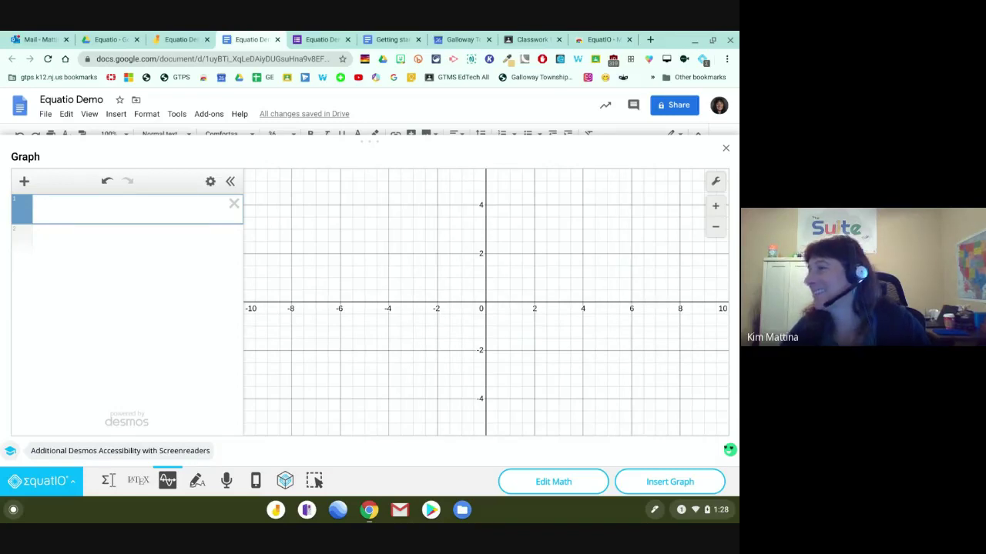
{"action": "scroll", "coordinate": [600, 213], "scroll_direction": "down", "scroll_amount": 1}
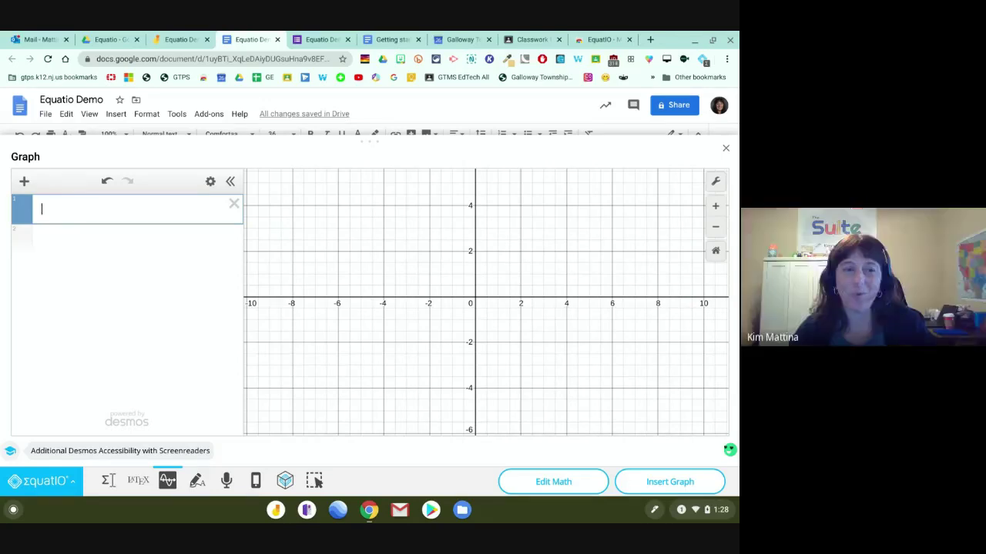
{"action": "type", "text": "y=4"}
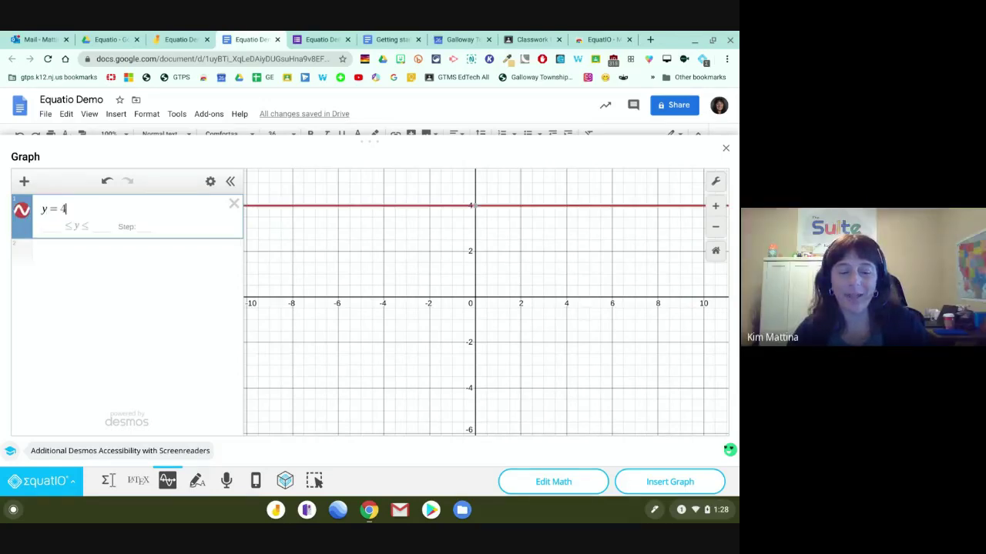
{"action": "type", "text": "x"}
{"action": "type", "text": "-7"}
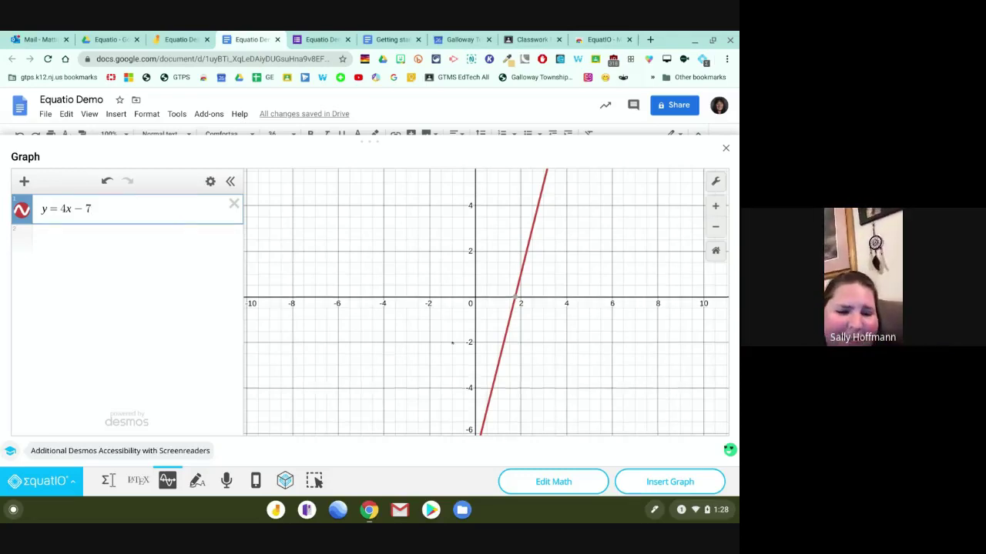
Zoom the graph of y = 4x − 7 out to show x from about −40 to 60 and insert it into the document
{"action": "scroll", "coordinate": [452, 341], "scroll_direction": "down", "scroll_amount": 2}
{"action": "scroll", "coordinate": [452, 342], "scroll_direction": "down", "scroll_amount": 3}
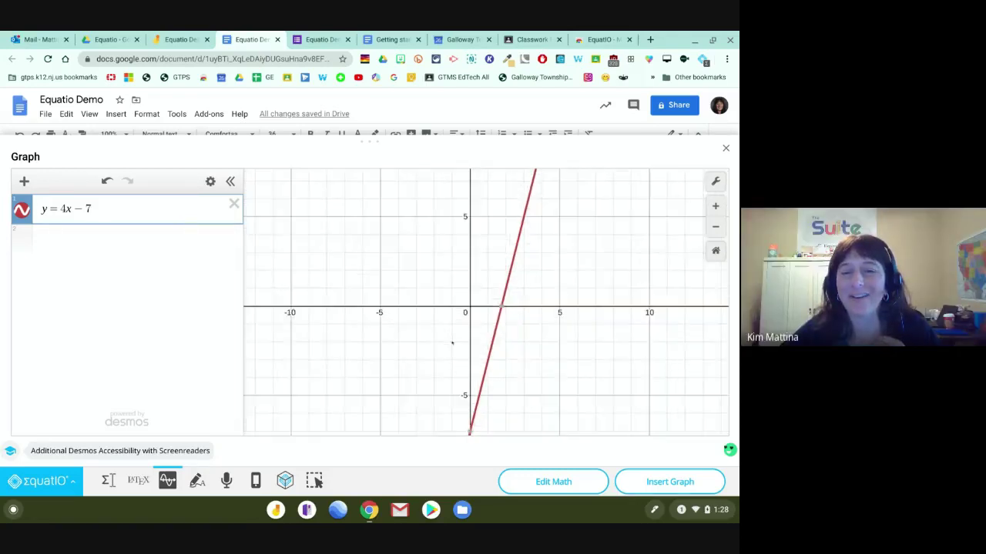
{"action": "scroll", "coordinate": [452, 342], "scroll_direction": "down", "scroll_amount": 1}
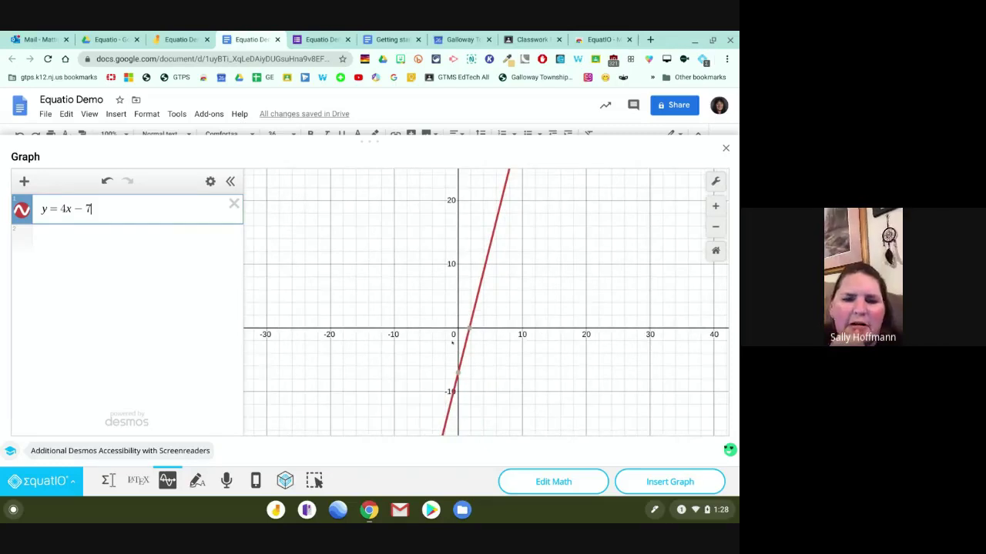
{"action": "scroll", "coordinate": [452, 342], "scroll_direction": "down", "scroll_amount": 2}
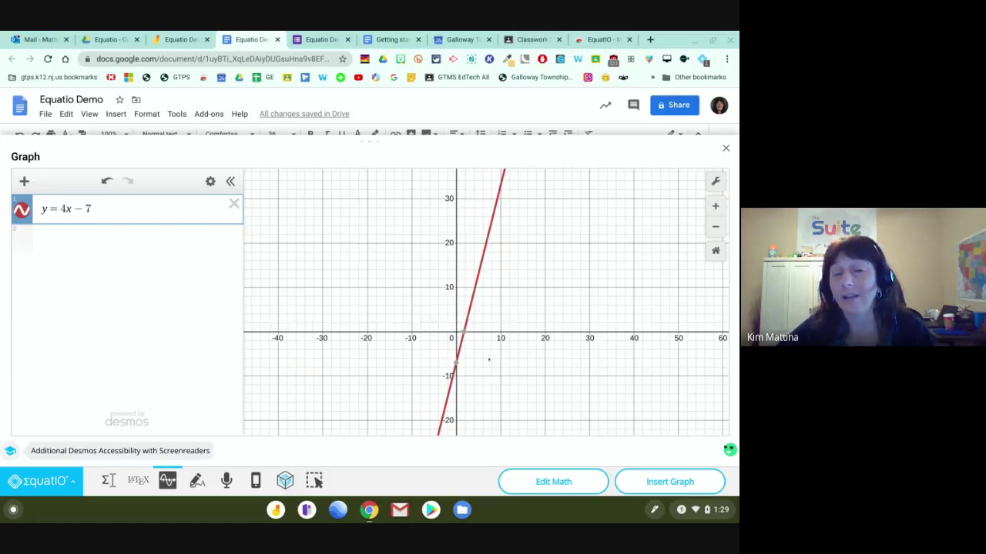
{"action": "left_click", "coordinate": [676, 484]}
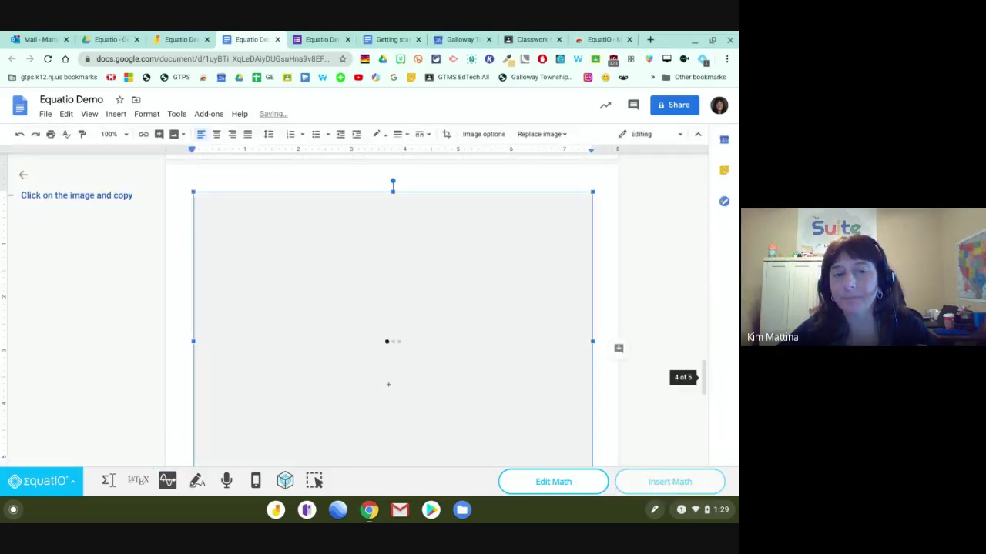
{"action": "scroll", "coordinate": [392, 370], "scroll_direction": "down", "scroll_amount": 2}
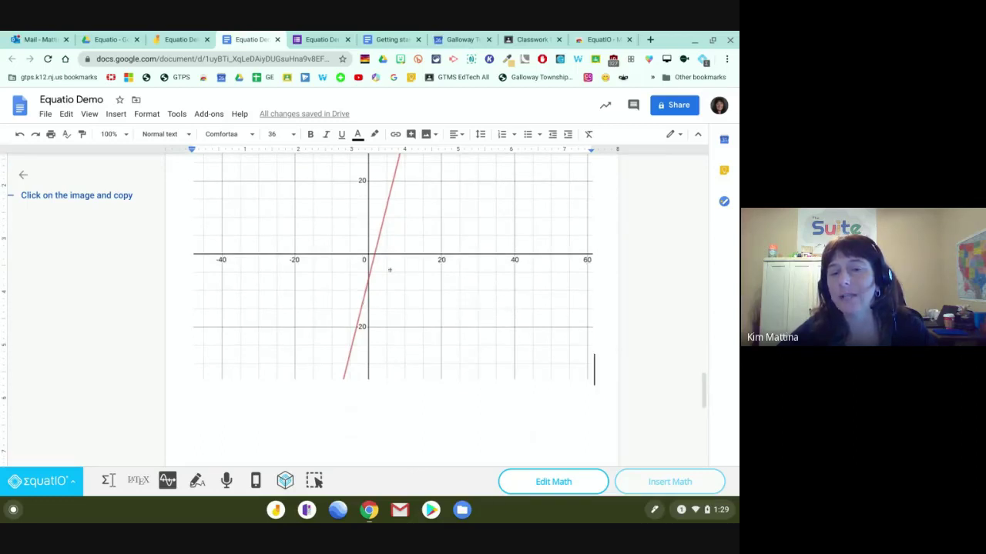
Resize the inserted y = 4x − 7 graph to about 5.3 inches wide
{"action": "left_click", "coordinate": [558, 382]}
{"action": "left_click_drag", "start_coordinate": [592, 458], "coordinate": [418, 326]}
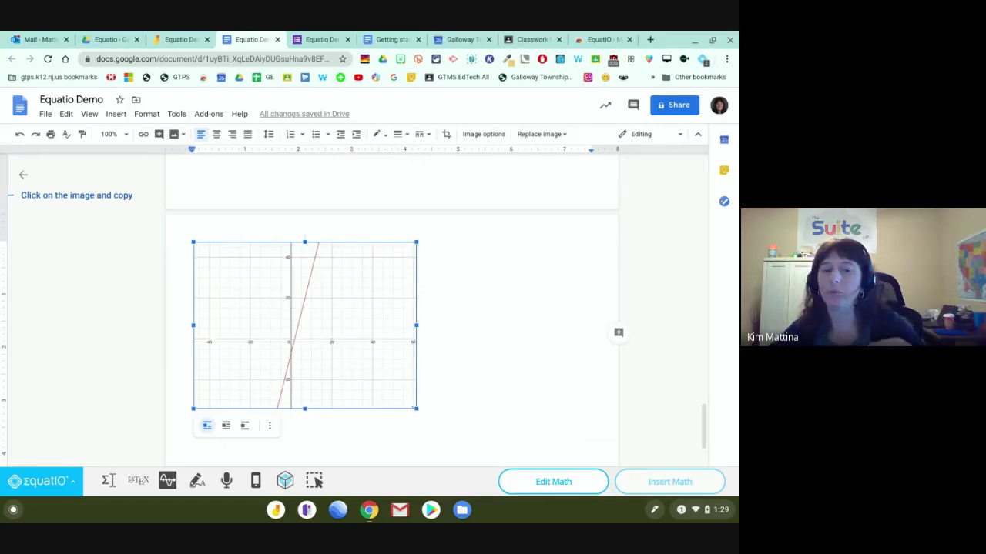
{"action": "left_click_drag", "start_coordinate": [417, 409], "coordinate": [476, 454]}
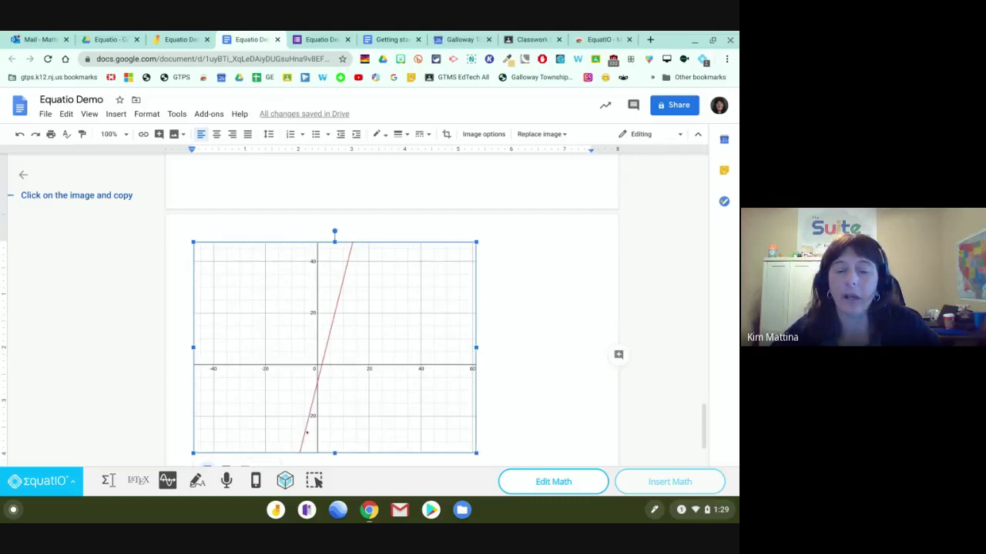
Start a new line in the document below the resized graph
{"action": "scroll", "coordinate": [245, 452], "scroll_direction": "down", "scroll_amount": 1}
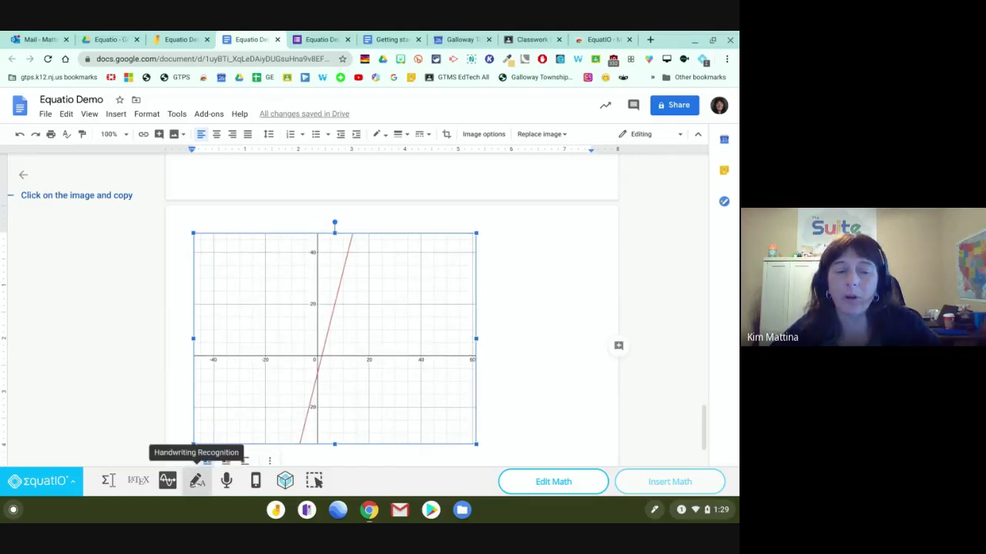
{"action": "scroll", "coordinate": [459, 385], "scroll_direction": "down", "scroll_amount": 2}
{"action": "left_click", "coordinate": [526, 359]}
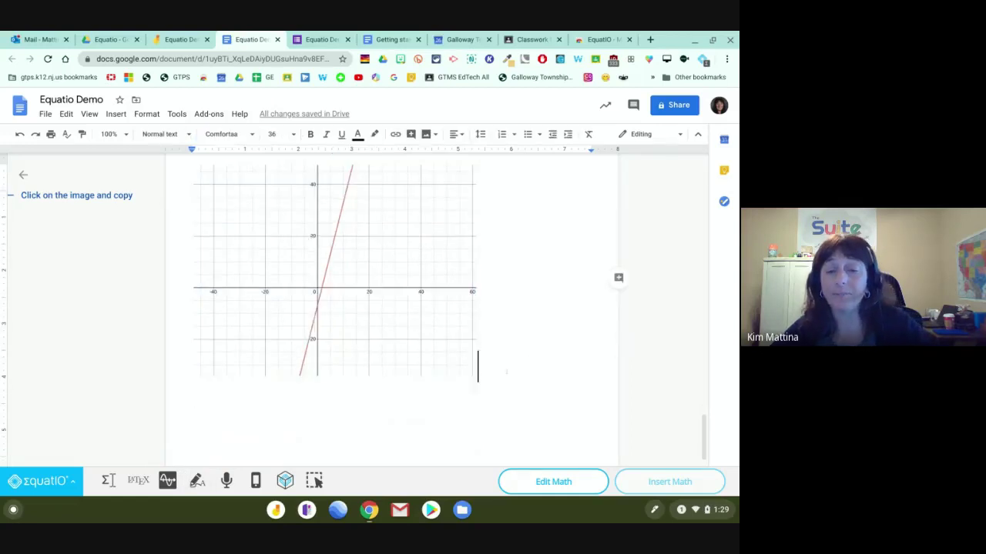
{"action": "key", "text": "Return"}
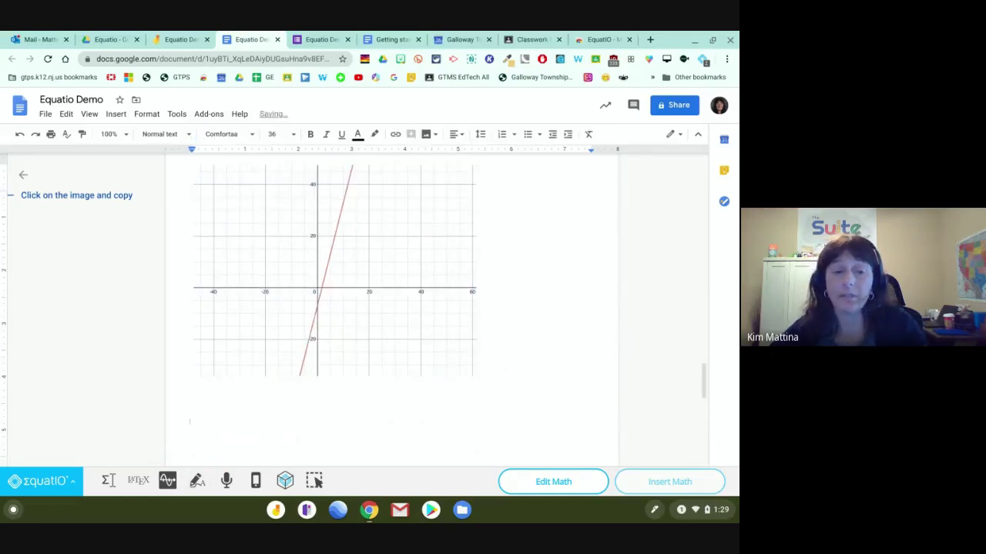
Handwrite 4x + 3 = 12 with Handwriting Recognition, insert the recognized equation below the graph, and close the editor
{"action": "scroll", "coordinate": [231, 431], "scroll_direction": "down", "scroll_amount": 1}
{"action": "left_click", "coordinate": [197, 481]}
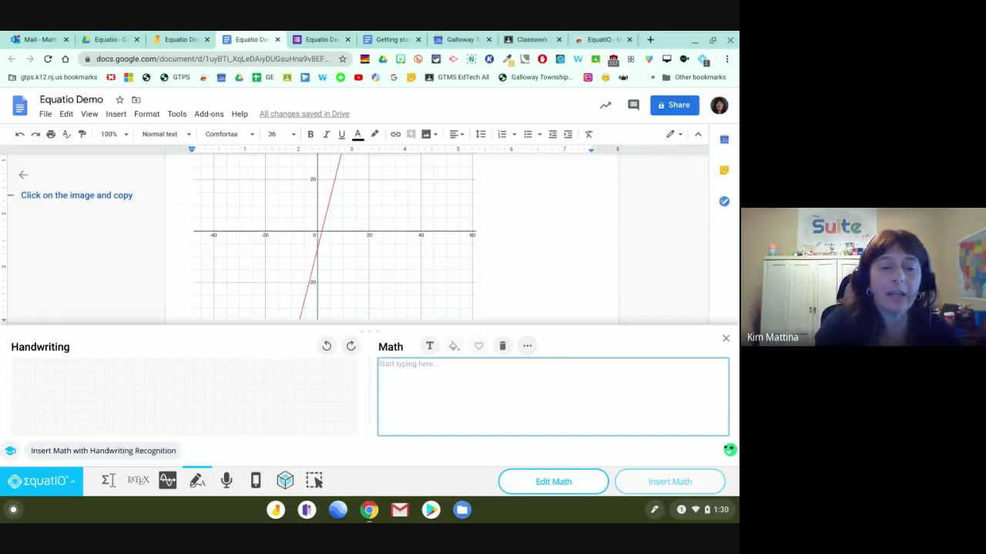
{"action": "left_click_drag", "start_coordinate": [66, 377], "coordinate": [81, 390]}
{"action": "mouse_move", "coordinate": [77, 373]}
{"action": "left_mouse_down"}
{"action": "mouse_move", "coordinate": [76, 410]}
{"action": "mouse_move", "coordinate": [108, 410]}
{"action": "left_mouse_up"}
{"action": "mouse_move", "coordinate": [110, 383]}
{"action": "left_mouse_down"}
{"action": "mouse_move", "coordinate": [89, 411]}
{"action": "mouse_move", "coordinate": [127, 409]}
{"action": "mouse_move", "coordinate": [141, 395]}
{"action": "left_mouse_up"}
{"action": "left_click_drag", "start_coordinate": [152, 379], "coordinate": [155, 416]}
{"action": "left_click_drag", "start_coordinate": [192, 387], "coordinate": [218, 385]}
{"action": "mouse_move", "coordinate": [194, 402]}
{"action": "left_mouse_down"}
{"action": "mouse_move", "coordinate": [219, 399]}
{"action": "mouse_move", "coordinate": [233, 419]}
{"action": "left_mouse_up"}
{"action": "mouse_move", "coordinate": [245, 389]}
{"action": "left_mouse_down"}
{"action": "mouse_move", "coordinate": [265, 388]}
{"action": "mouse_move", "coordinate": [278, 418]}
{"action": "left_mouse_up"}
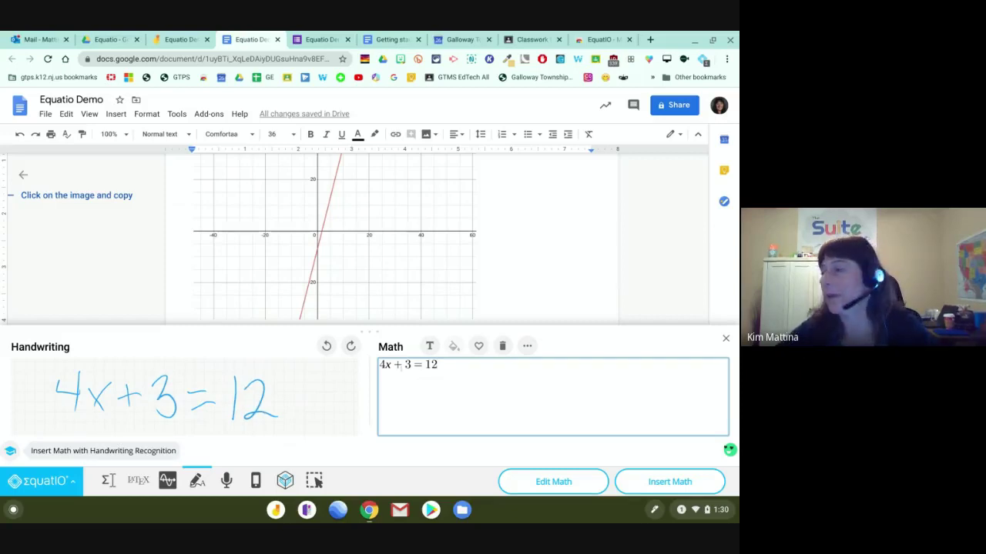
{"action": "left_click", "coordinate": [669, 481]}
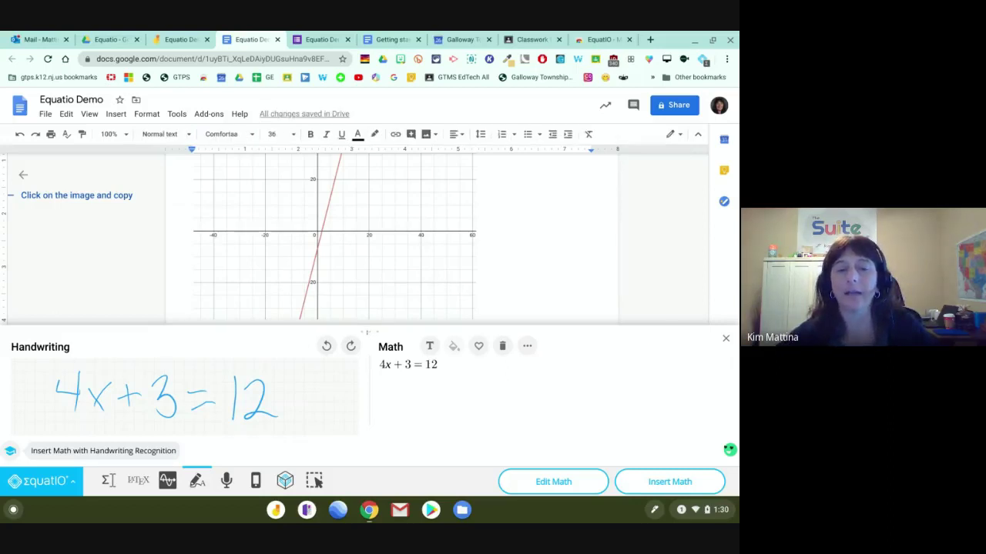
{"action": "left_click", "coordinate": [725, 338]}
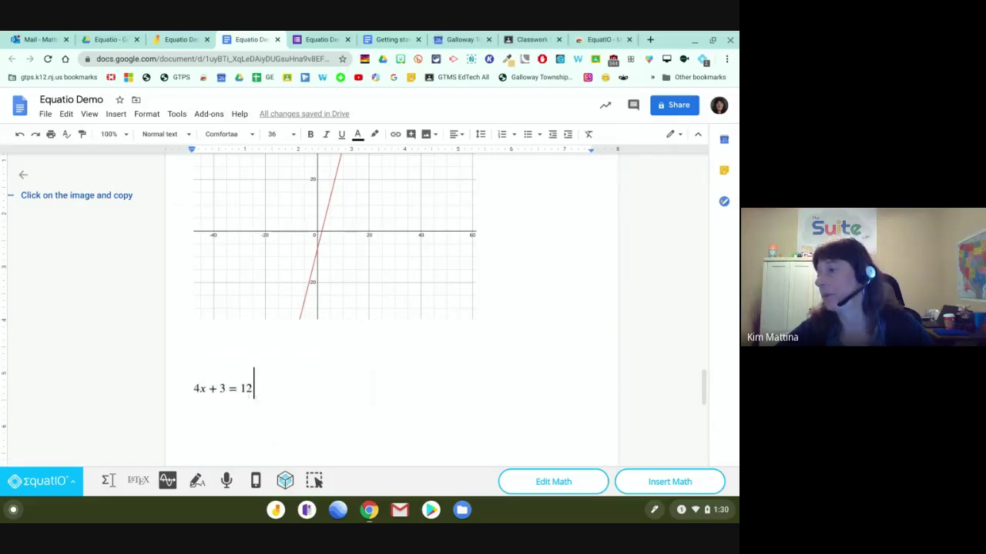
Clear the previous math in Speech Input, dictate 4x + 3 = 10, and insert it into the document
{"action": "scroll", "coordinate": [335, 277], "scroll_direction": "down", "scroll_amount": 1}
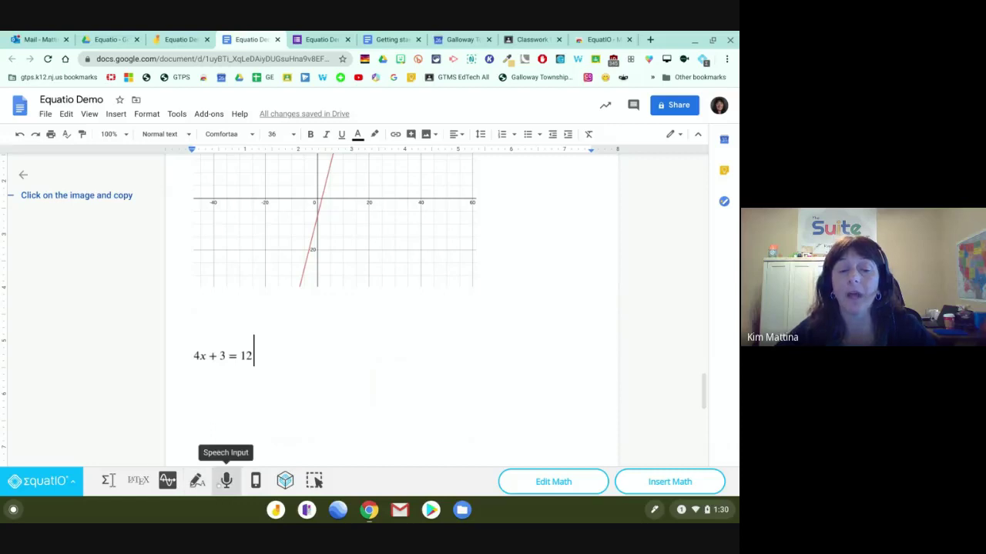
{"action": "left_click", "coordinate": [225, 480]}
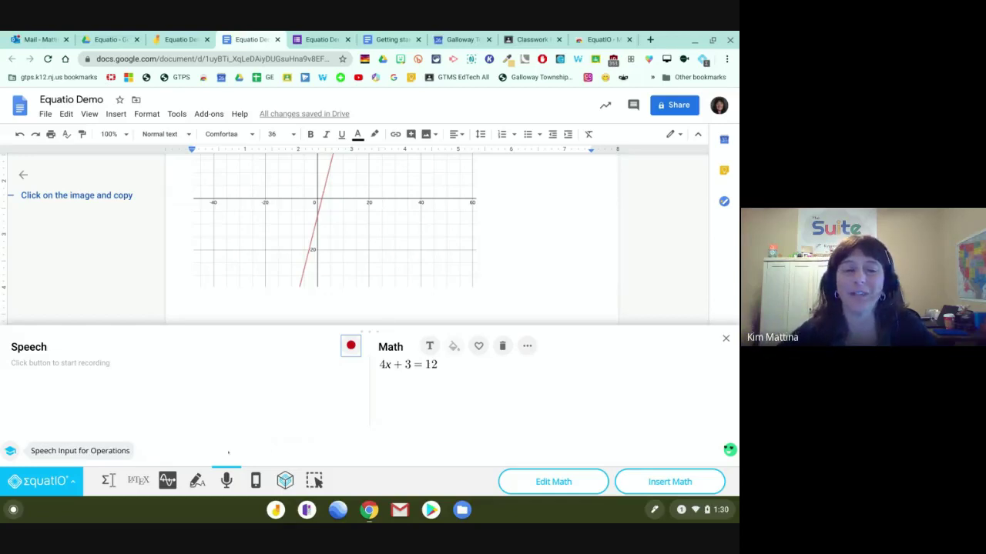
{"action": "left_click", "coordinate": [502, 346]}
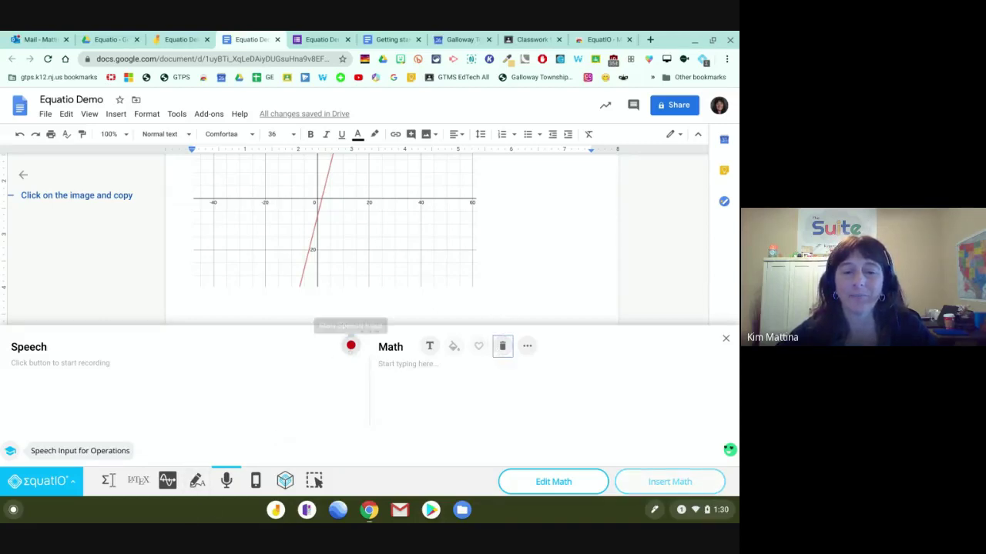
{"action": "left_click", "coordinate": [350, 346]}
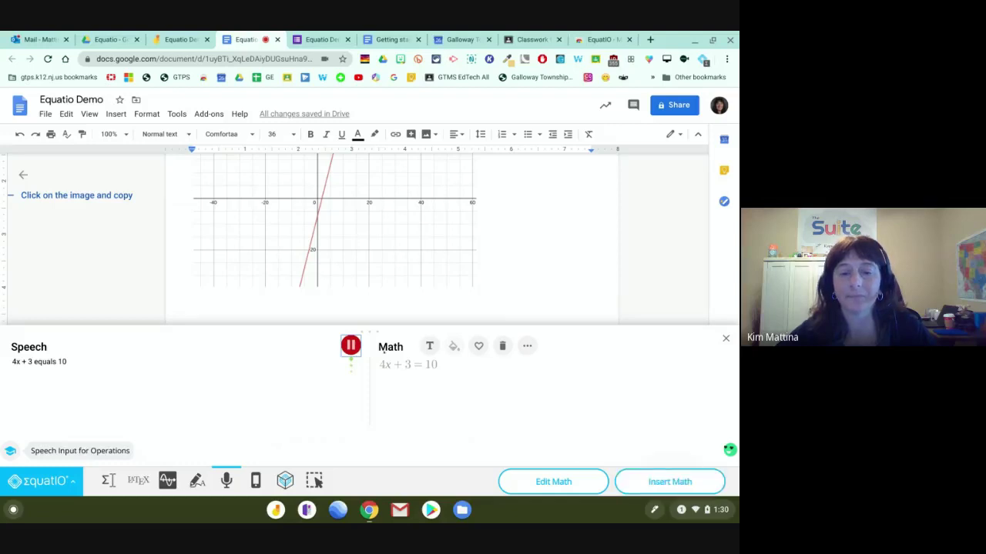
{"action": "left_click", "coordinate": [350, 346]}
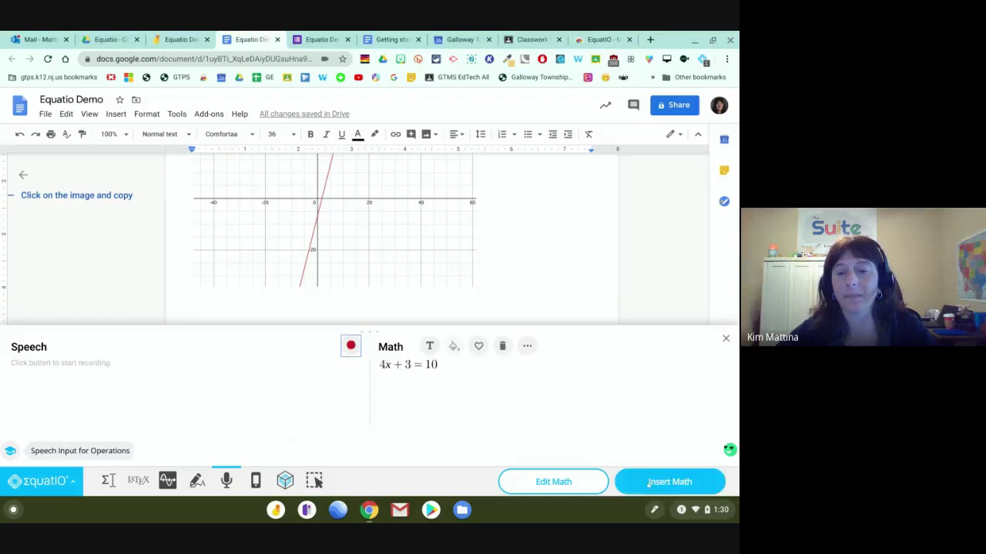
{"action": "left_click", "coordinate": [669, 481]}
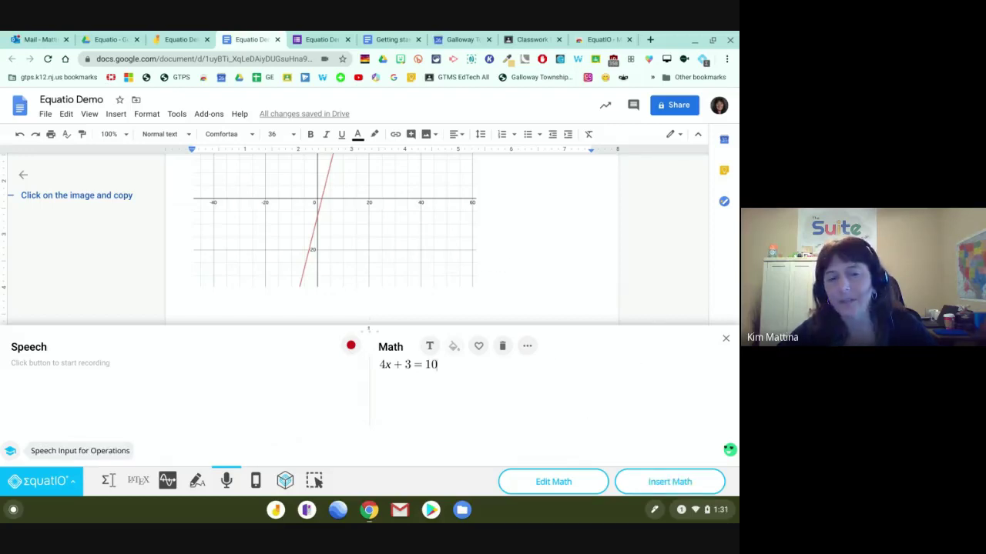
Put the dictated equation 4x + 3 = 10 on its own line below 4x + 3 = 12
{"action": "mouse_move", "coordinate": [367, 328]}
{"action": "left_mouse_down"}
{"action": "mouse_move", "coordinate": [370, 217]}
{"action": "mouse_move", "coordinate": [370, 330]}
{"action": "left_mouse_up"}
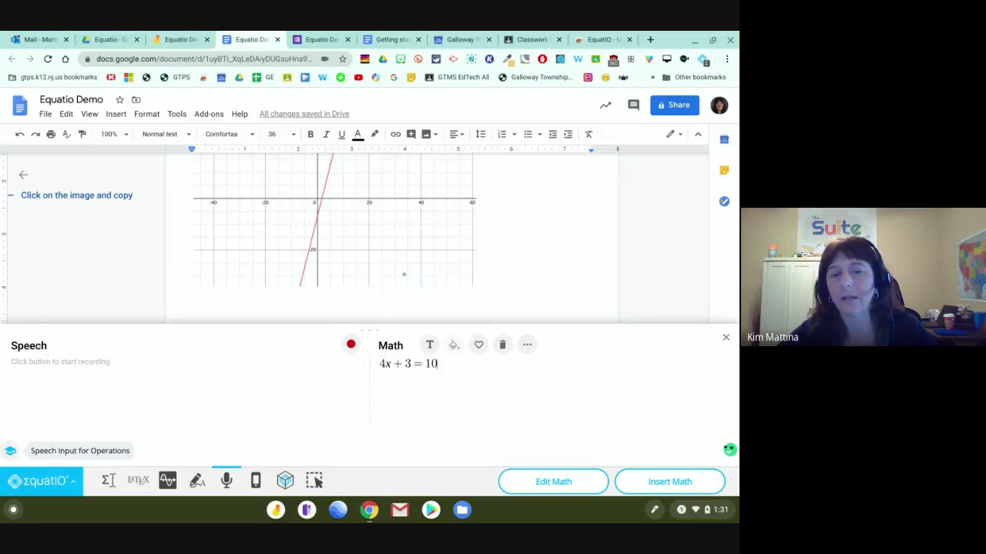
{"action": "scroll", "coordinate": [403, 274], "scroll_direction": "down", "scroll_amount": 3}
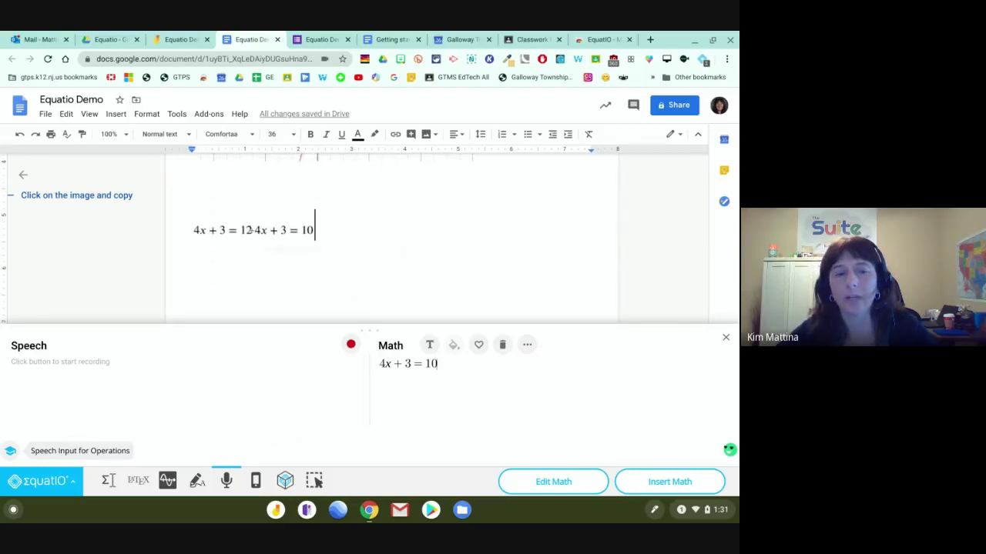
{"action": "left_click", "coordinate": [285, 230]}
{"action": "key", "text": "Left"}
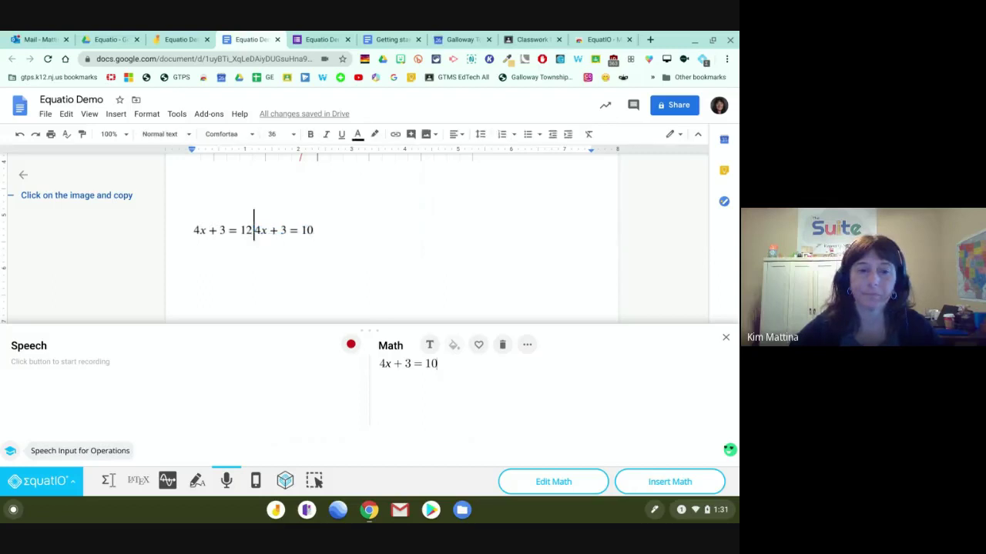
{"action": "key", "text": "Return"}
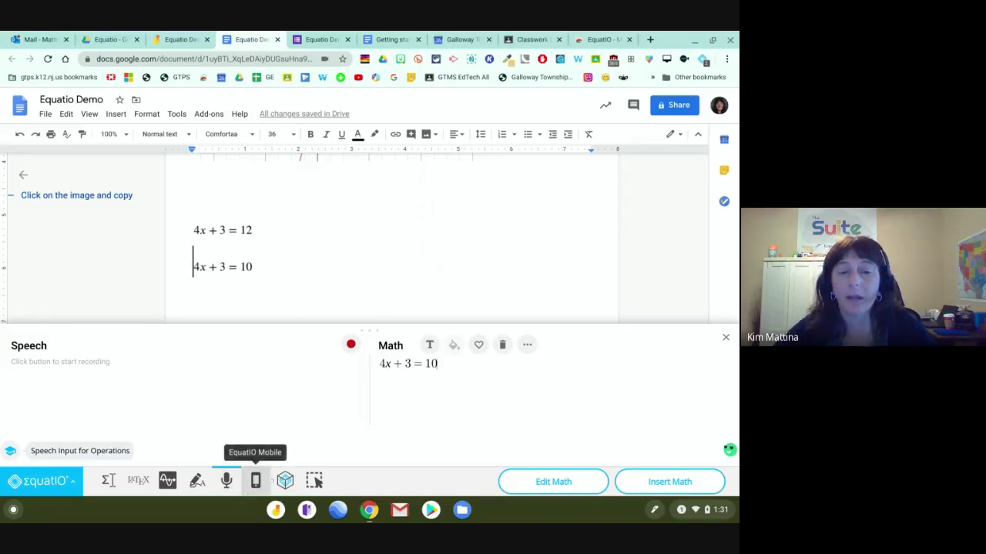
Add several blank lines after 4x + 3 = 10 and close the Speech Input editor
{"action": "double_click", "coordinate": [269, 267]}
{"action": "key", "text": "Return"}
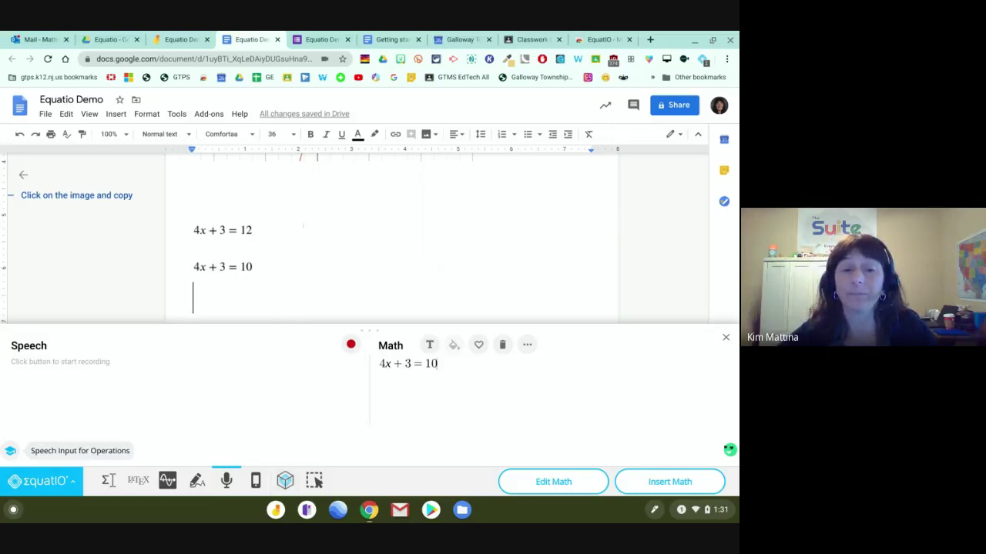
{"action": "scroll", "coordinate": [299, 238], "scroll_direction": "down", "scroll_amount": 2}
{"action": "key", "text": "Return"}
{"action": "key", "text": "Return"}
{"action": "key", "text": "Return"}
{"action": "key", "text": "Return"}
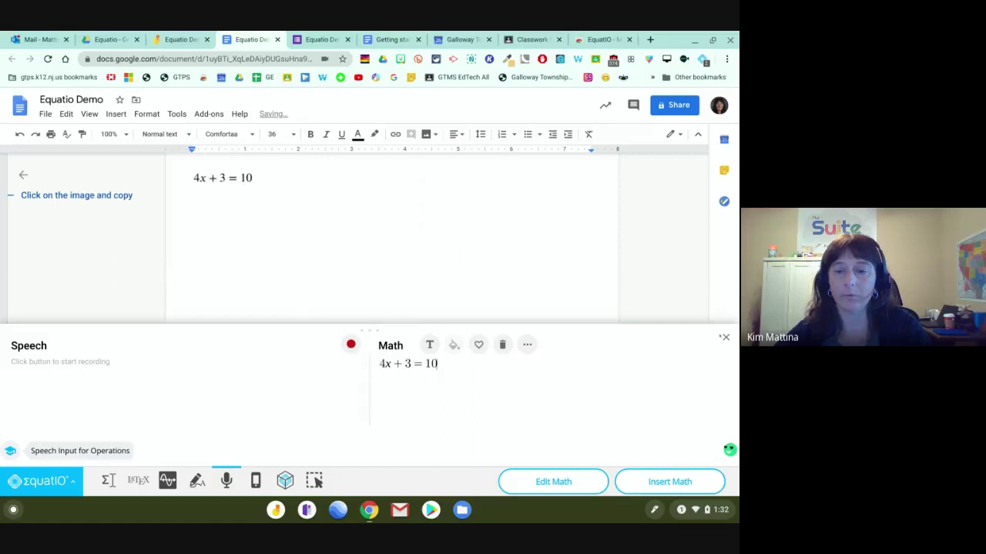
{"action": "key", "text": "Escape"}
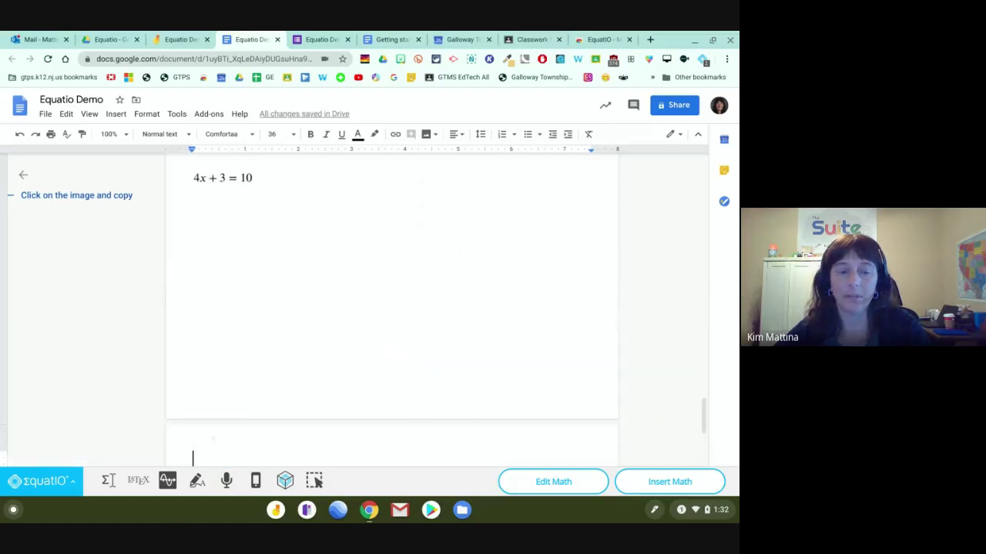
Open an EquatIO mathspace and write a first name with Freehand Drawing, underlined by a slanted stroke
{"action": "scroll", "coordinate": [391, 308], "scroll_direction": "down", "scroll_amount": 3}
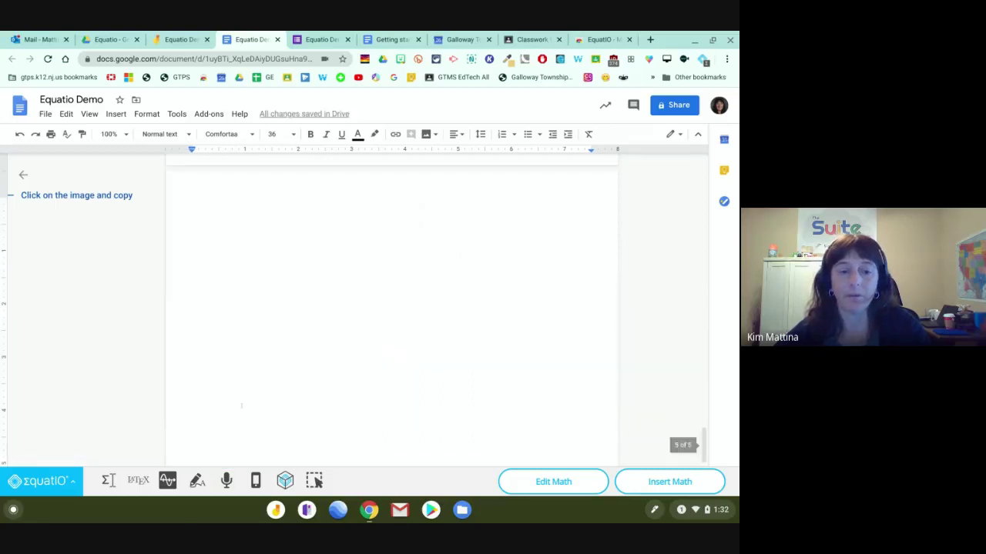
{"action": "left_click", "coordinate": [285, 480]}
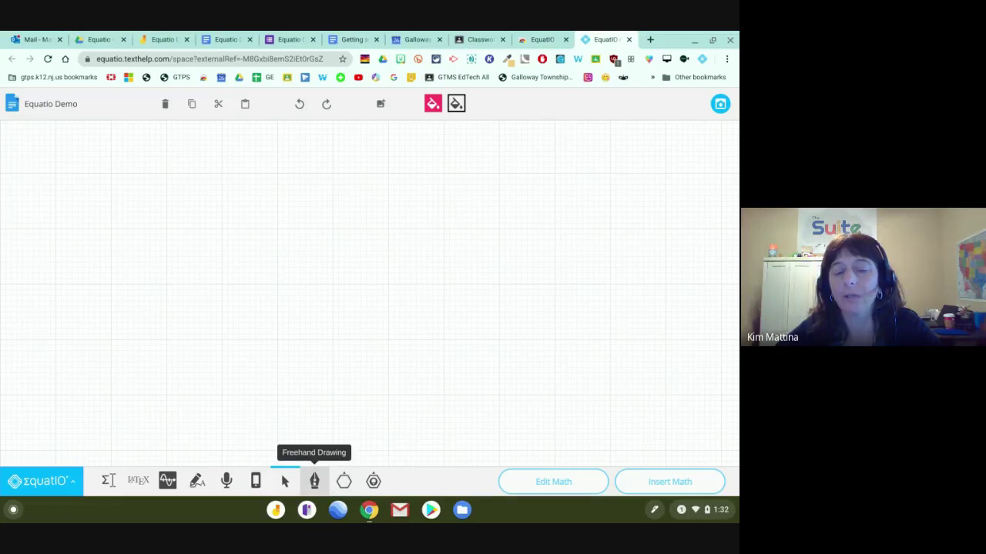
{"action": "left_click", "coordinate": [314, 482]}
{"action": "left_click_drag", "start_coordinate": [174, 185], "coordinate": [177, 222]}
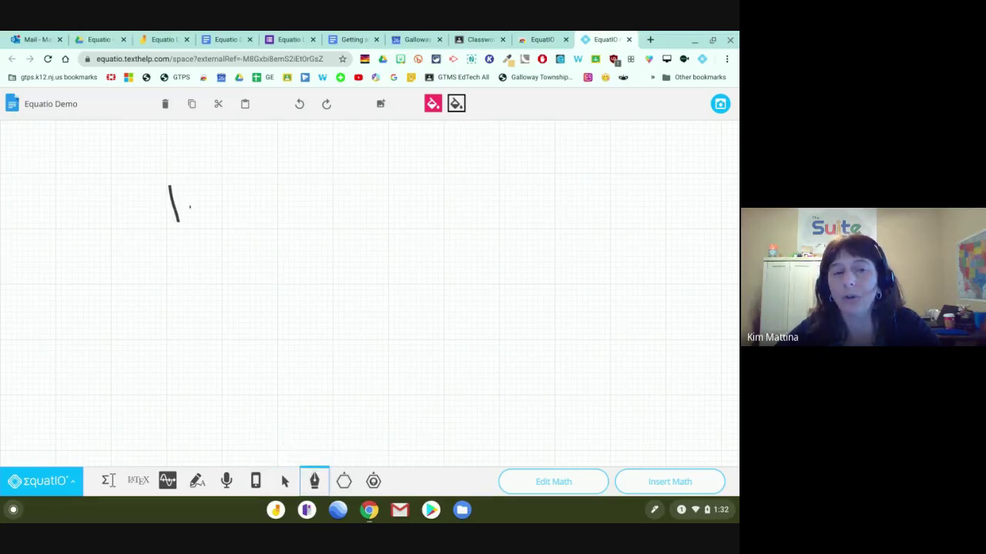
{"action": "mouse_move", "coordinate": [190, 180]}
{"action": "left_mouse_down"}
{"action": "mouse_move", "coordinate": [168, 216]}
{"action": "mouse_move", "coordinate": [214, 218]}
{"action": "left_mouse_up"}
{"action": "mouse_move", "coordinate": [205, 190]}
{"action": "left_mouse_down"}
{"action": "mouse_move", "coordinate": [214, 214]}
{"action": "mouse_move", "coordinate": [228, 208]}
{"action": "left_mouse_up"}
{"action": "mouse_move", "coordinate": [234, 193]}
{"action": "left_mouse_down"}
{"action": "mouse_move", "coordinate": [240, 184]}
{"action": "mouse_move", "coordinate": [266, 207]}
{"action": "left_mouse_up"}
{"action": "left_click_drag", "start_coordinate": [140, 254], "coordinate": [285, 217]}
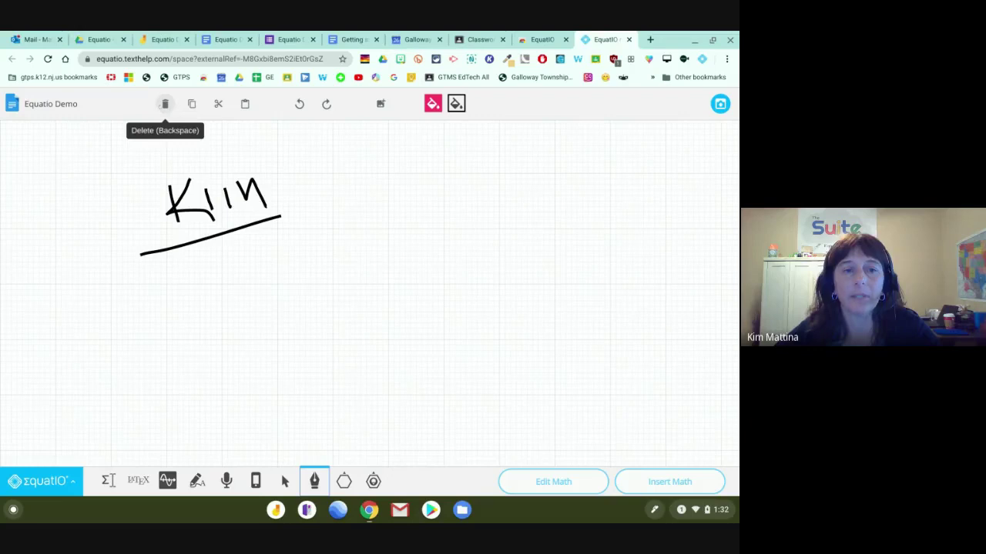
Try to delete the freehand name, and draw two crossing diagonal strokes over it
{"action": "left_click", "coordinate": [164, 105]}
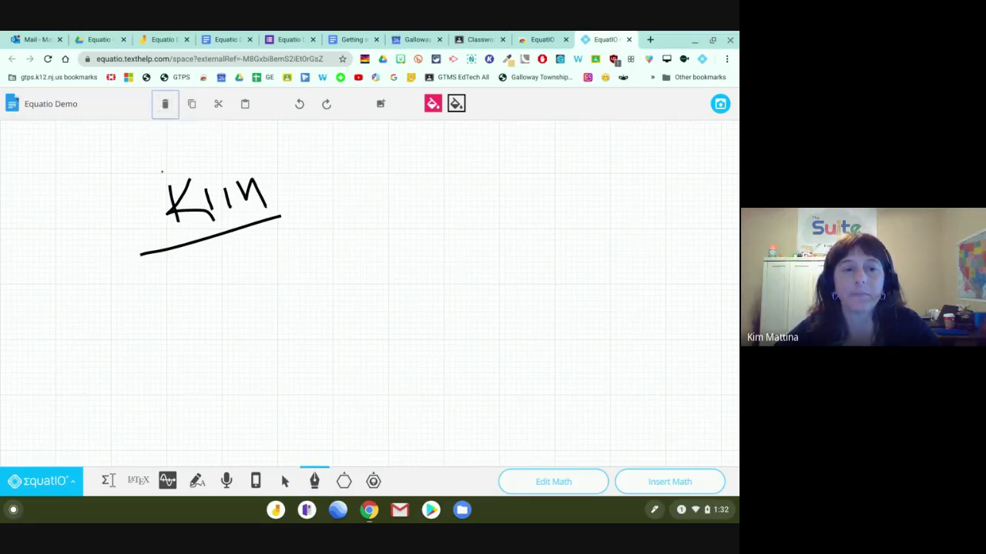
{"action": "left_click_drag", "start_coordinate": [161, 171], "coordinate": [219, 225]}
{"action": "left_click_drag", "start_coordinate": [242, 164], "coordinate": [157, 236]}
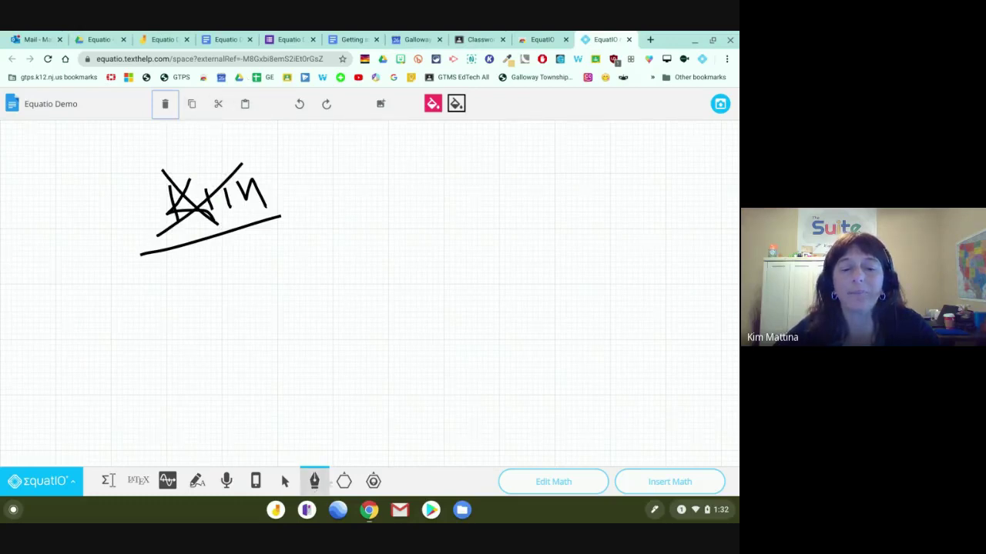
Place a circle on the canvas beside the freehand writing
{"action": "left_click", "coordinate": [343, 482]}
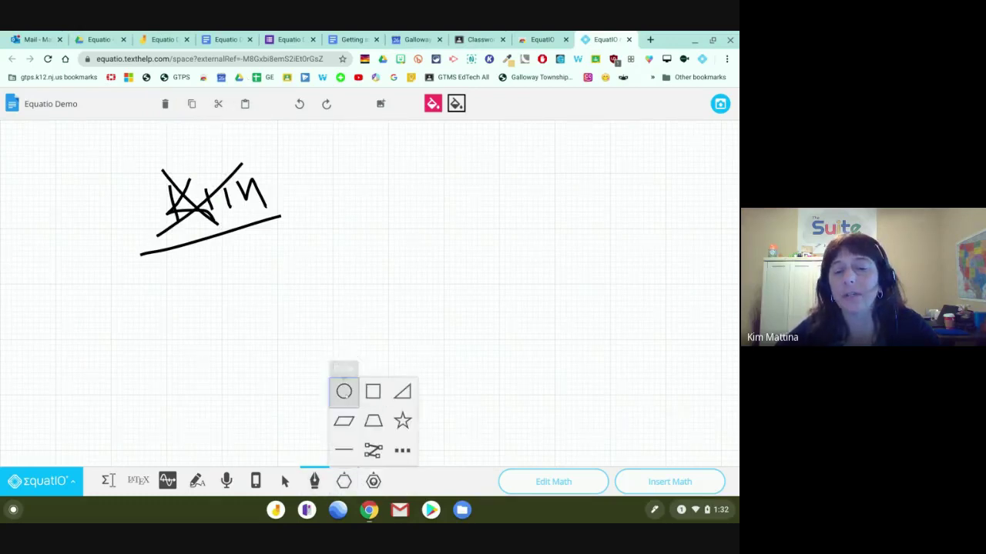
{"action": "left_click", "coordinate": [343, 391]}
{"action": "left_click", "coordinate": [320, 190]}
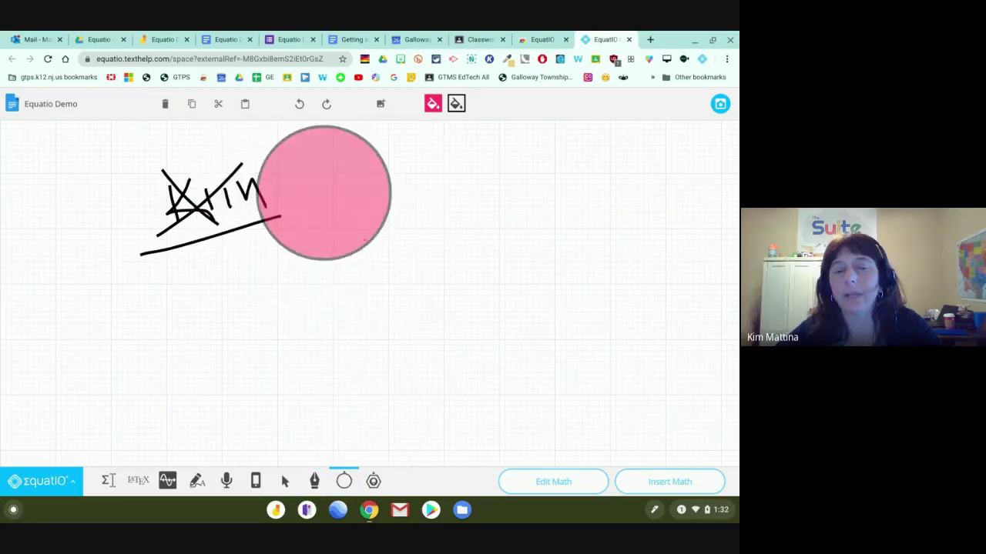
{"action": "left_click_drag", "start_coordinate": [319, 196], "coordinate": [370, 241]}
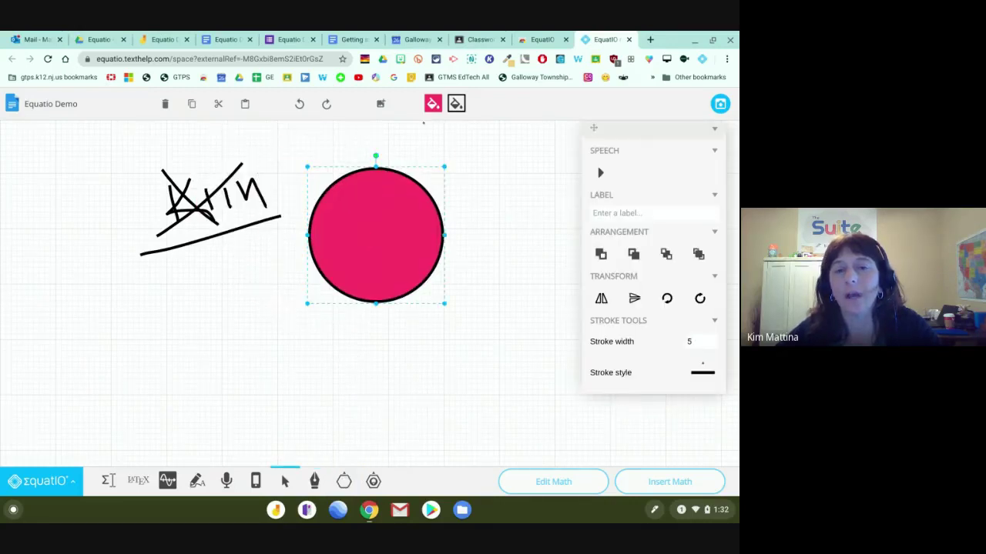
Change the circle's fill color to teal, #1AA6AD
{"action": "left_click", "coordinate": [433, 103]}
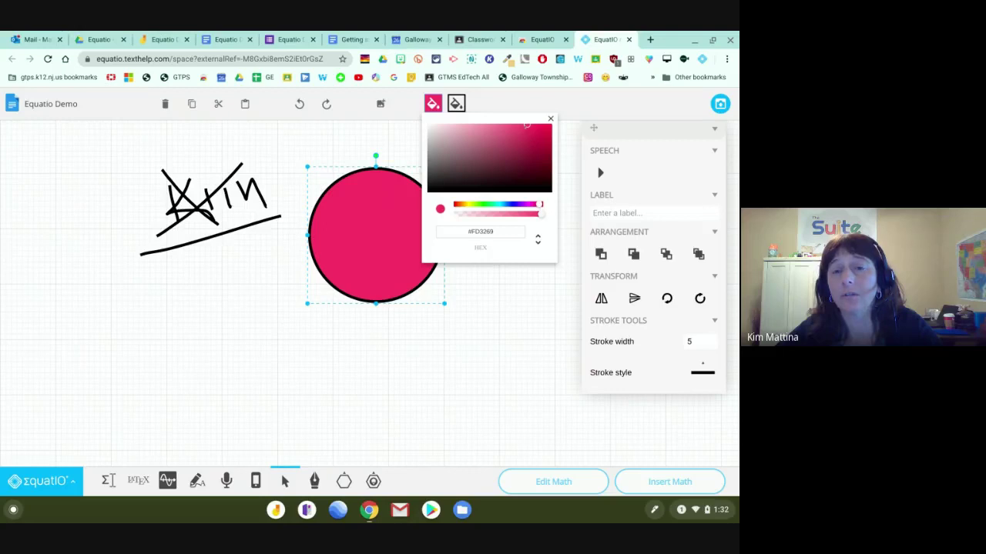
{"action": "left_click", "coordinate": [532, 145]}
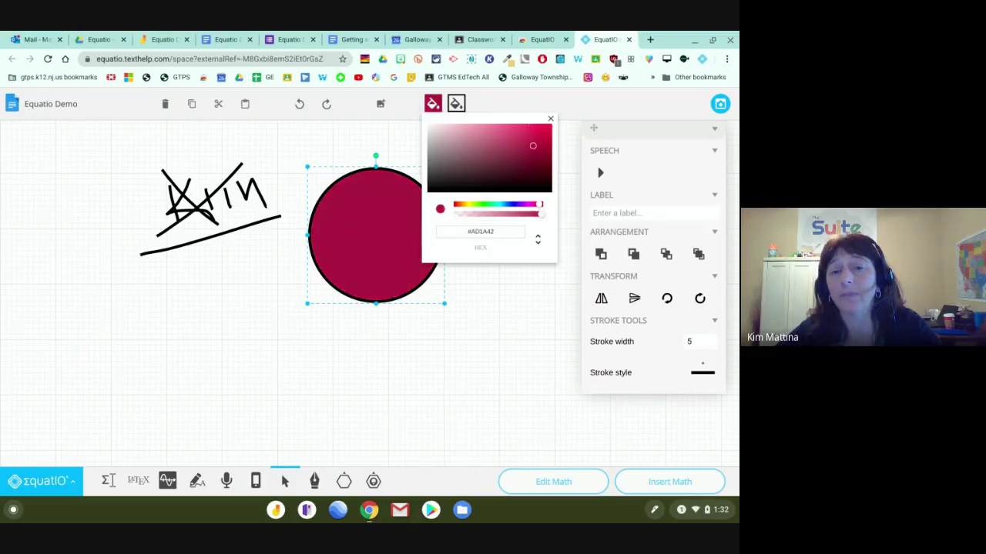
{"action": "left_click", "coordinate": [499, 204]}
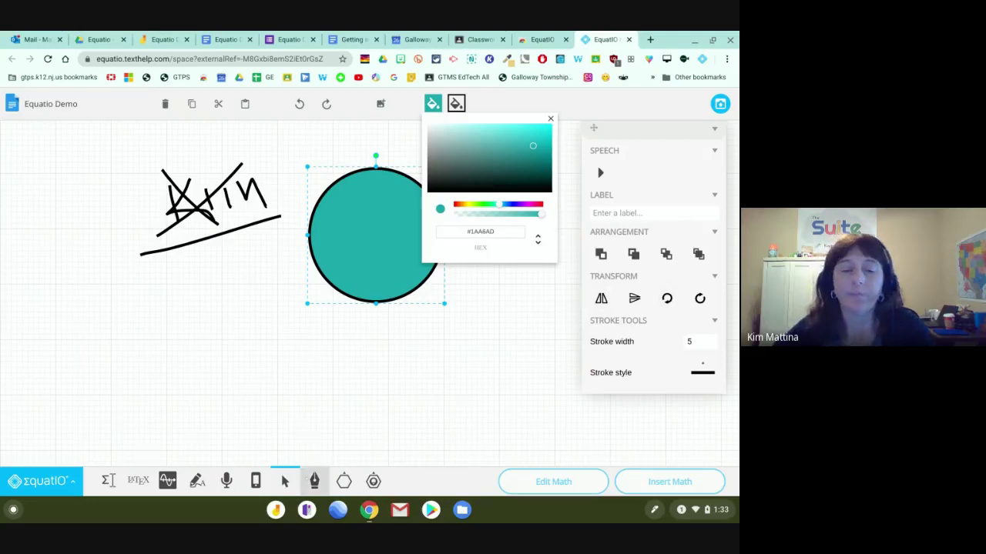
Draw a trapezoid on the canvas below the freehand writing
{"action": "left_click", "coordinate": [343, 481]}
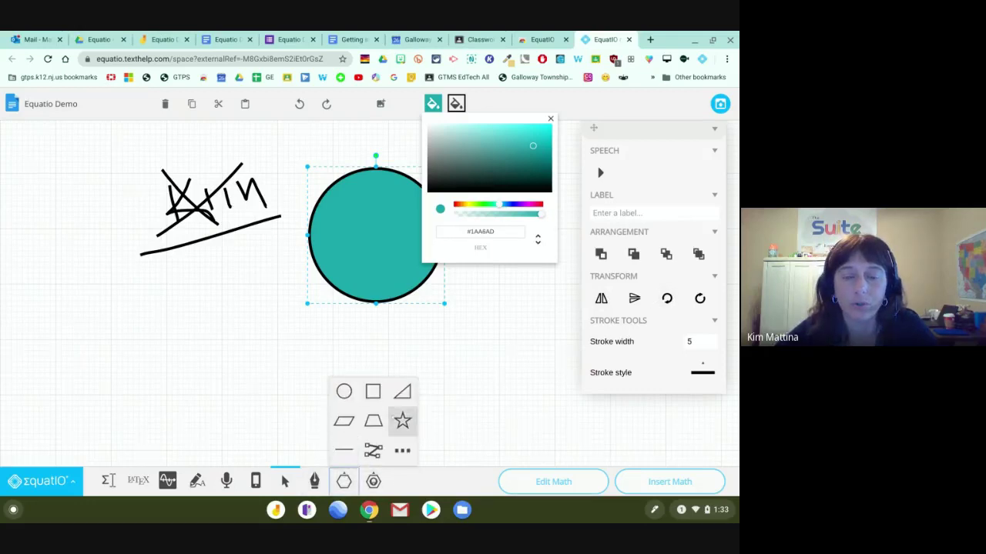
{"action": "left_click", "coordinate": [373, 421]}
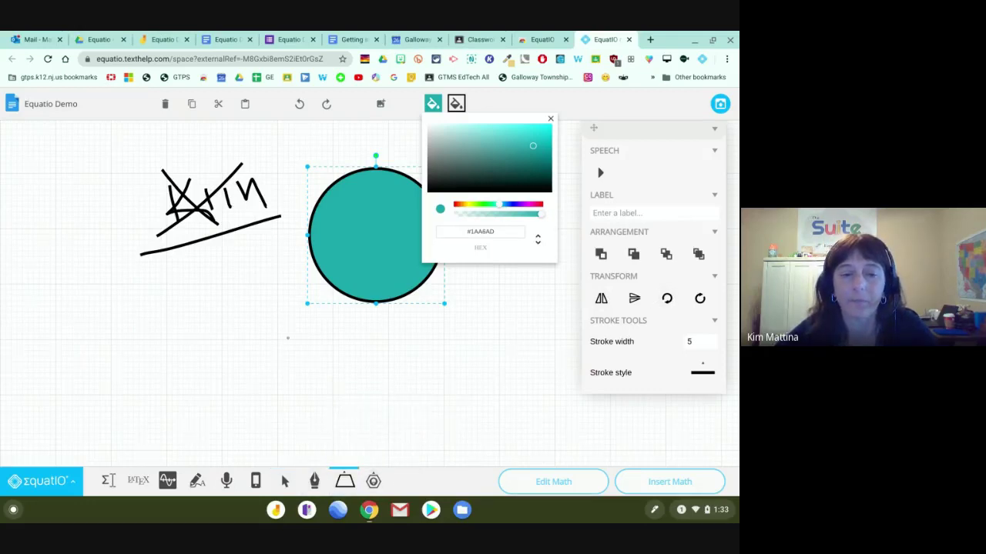
{"action": "left_click_drag", "start_coordinate": [126, 317], "coordinate": [257, 402]}
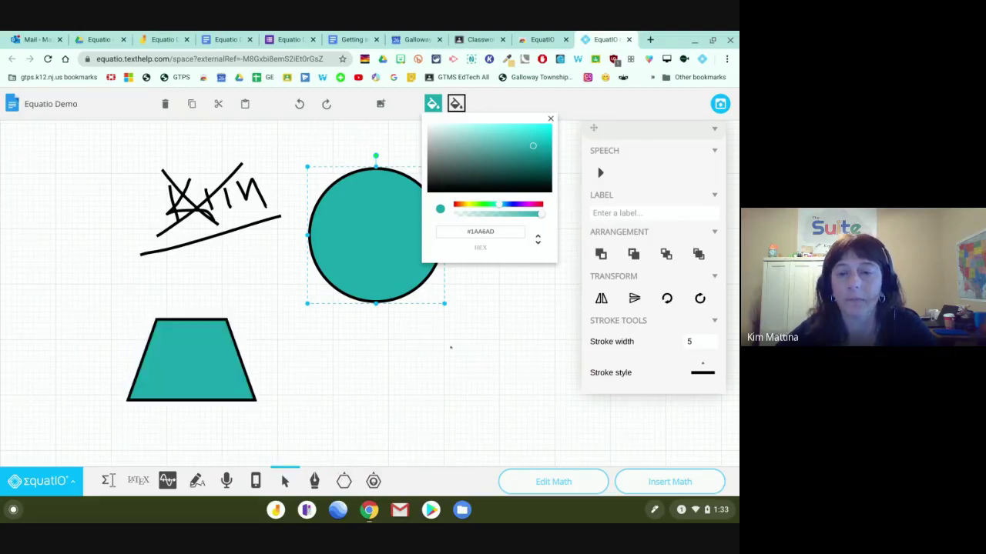
Rotate the circle 45° counterclockwise and the trapezoid 135° counterclockwise
{"action": "left_click", "coordinate": [667, 298]}
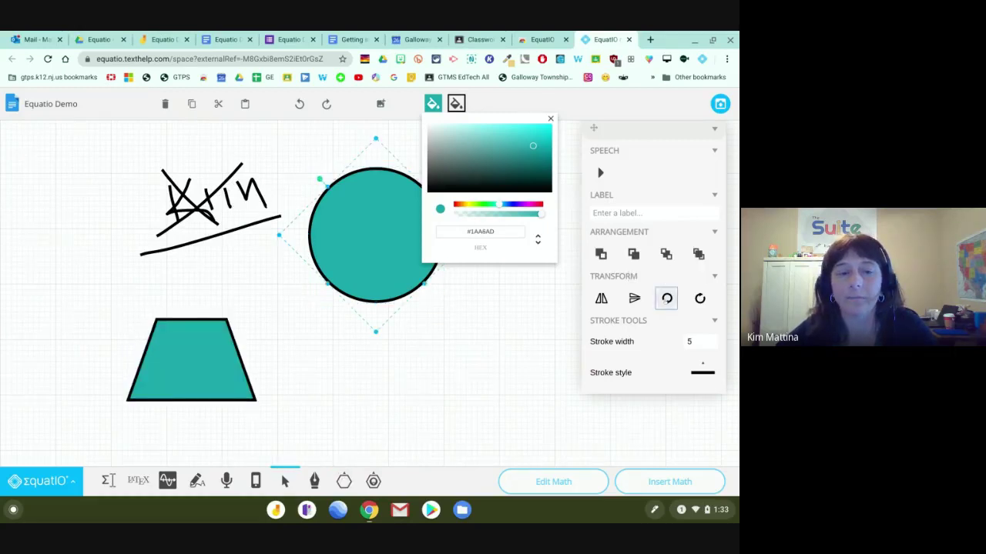
{"action": "left_click", "coordinate": [210, 360]}
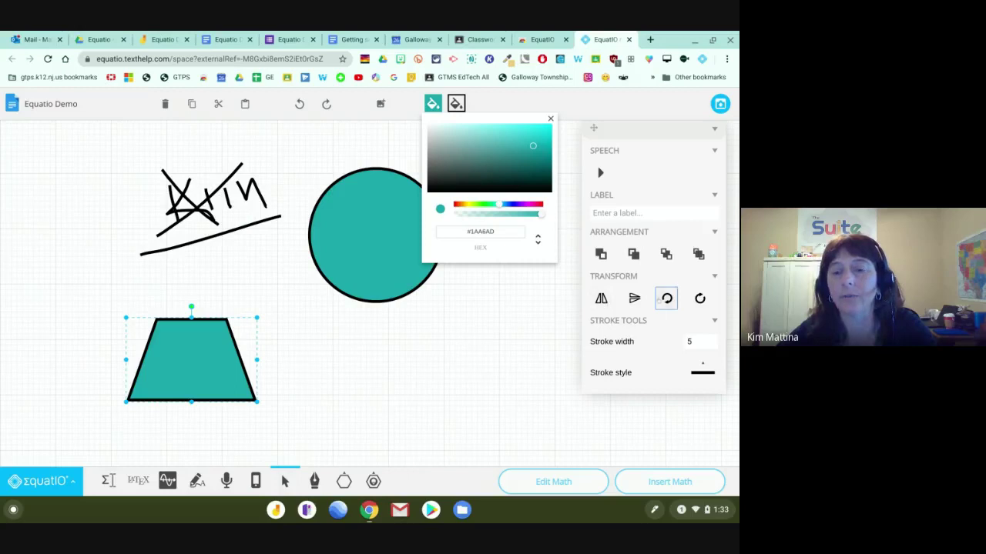
{"action": "left_click", "coordinate": [664, 302]}
{"action": "left_click", "coordinate": [667, 298]}
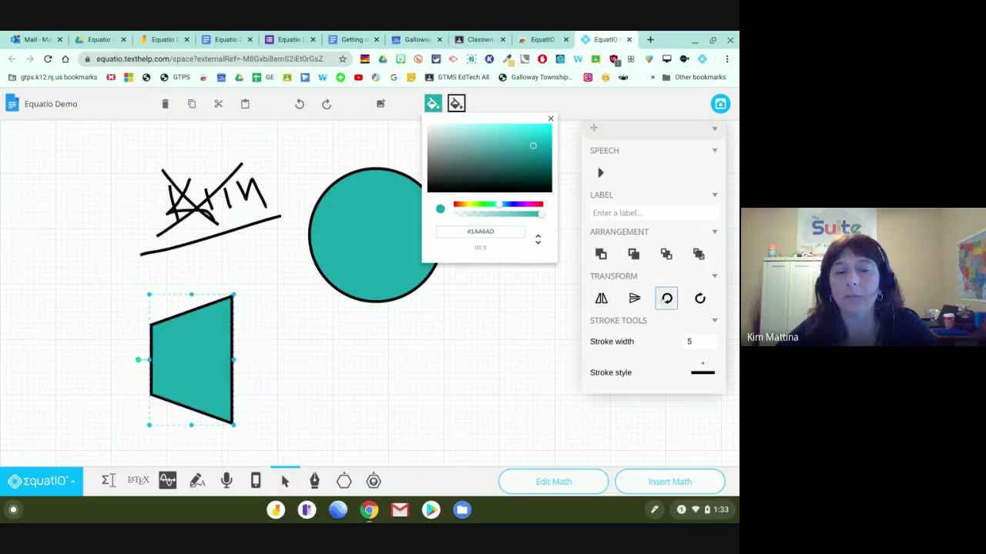
{"action": "left_click", "coordinate": [667, 299]}
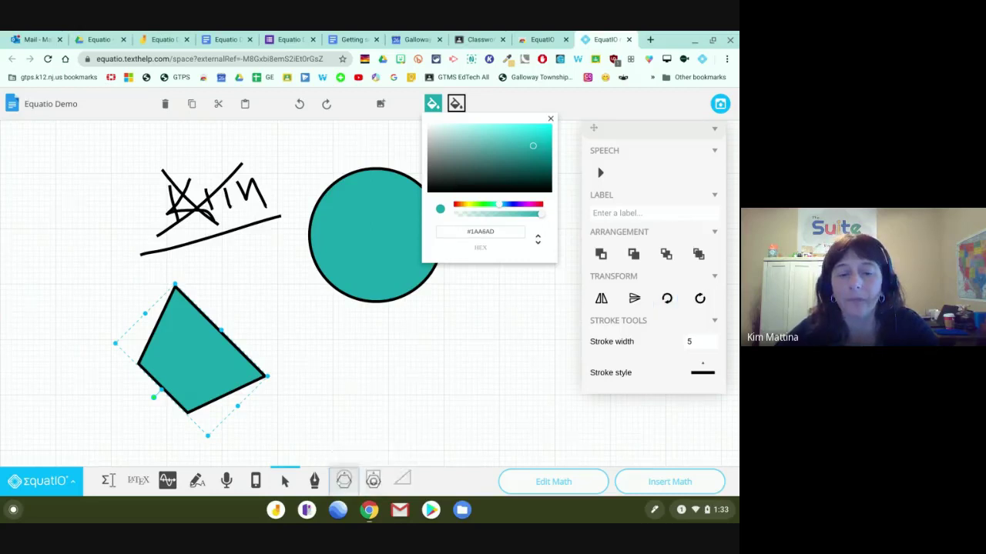
Draw a right triangle on the canvas below the circle
{"action": "left_click", "coordinate": [344, 481]}
{"action": "left_click", "coordinate": [402, 391]}
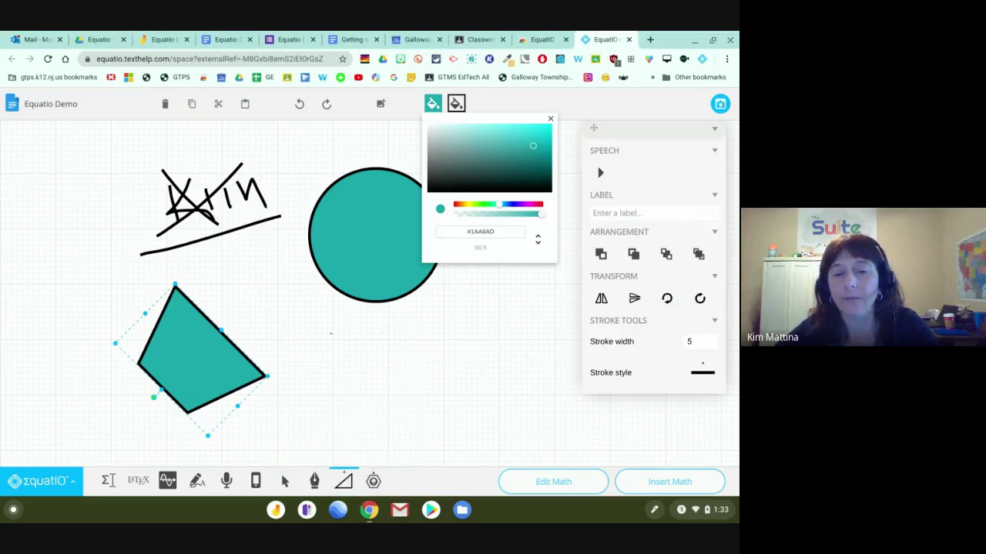
{"action": "left_click_drag", "start_coordinate": [331, 334], "coordinate": [460, 441]}
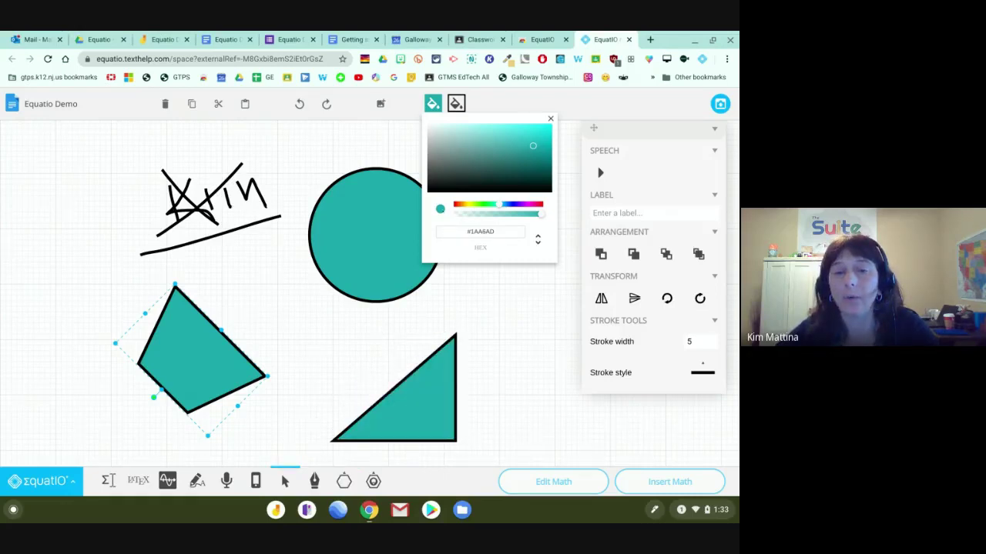
Change the trapezoid's fill to green #1AAD20 and the triangle's fill to #1AAD7D, and close the color picker
{"action": "left_click_drag", "start_coordinate": [497, 204], "coordinate": [482, 204]}
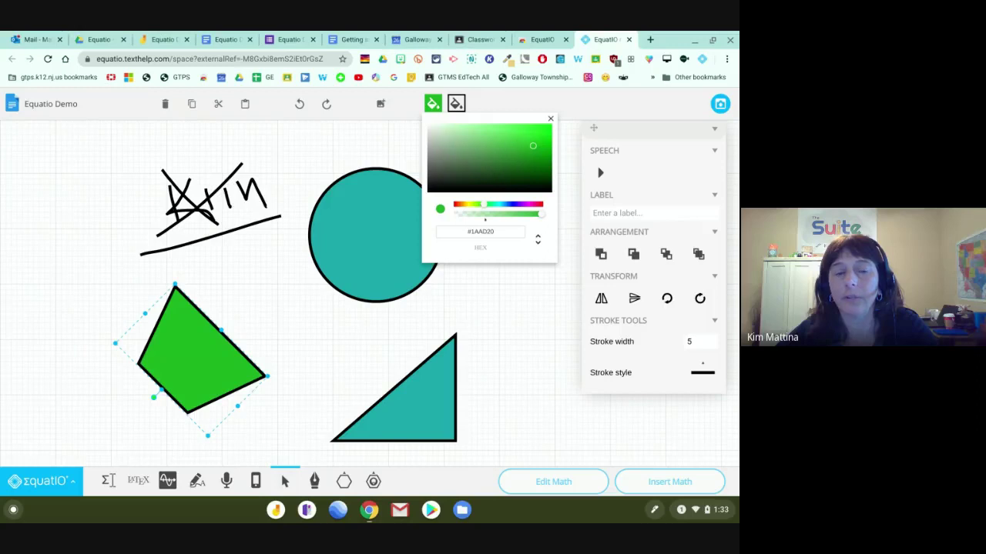
{"action": "left_click", "coordinate": [419, 395]}
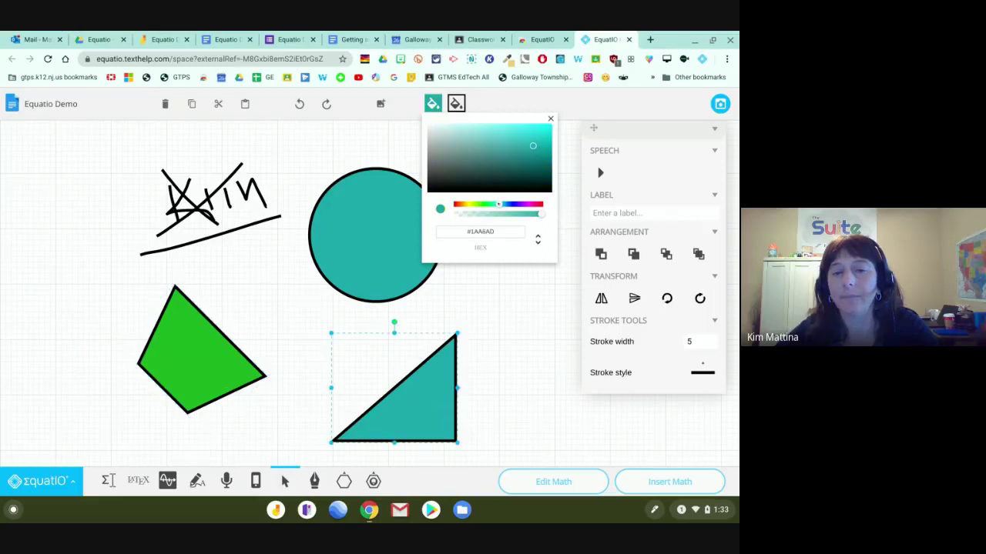
{"action": "left_click_drag", "start_coordinate": [498, 204], "coordinate": [496, 204]}
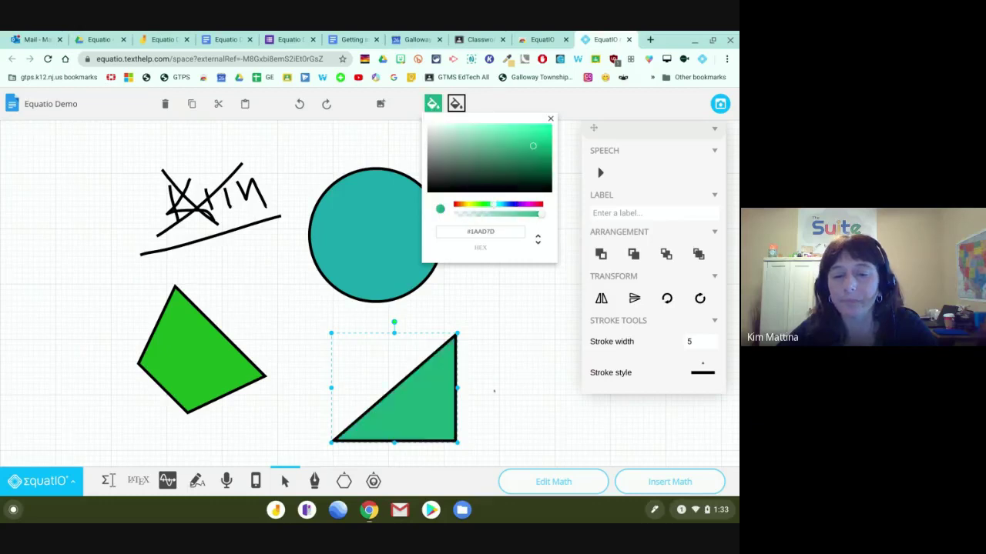
{"action": "left_click", "coordinate": [494, 392]}
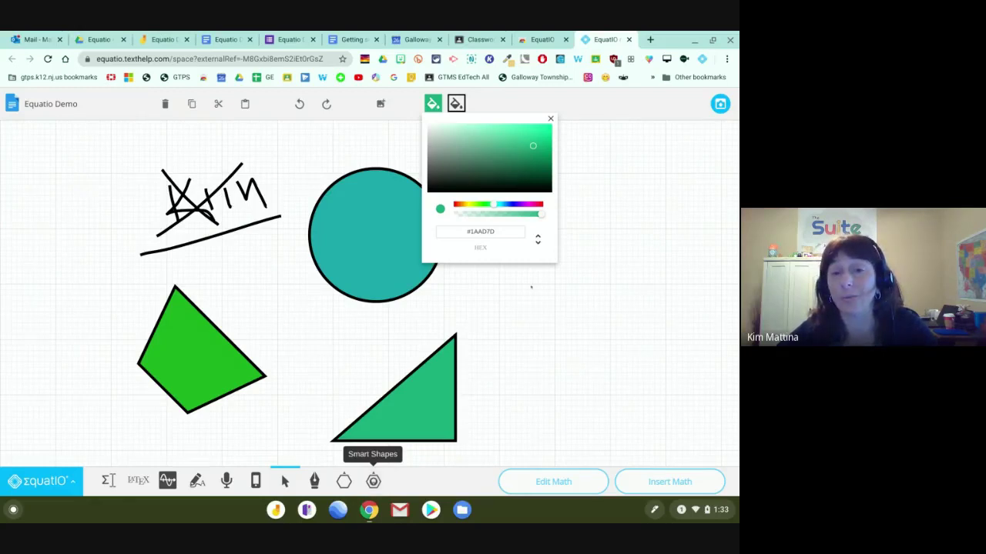
{"action": "left_click", "coordinate": [550, 119]}
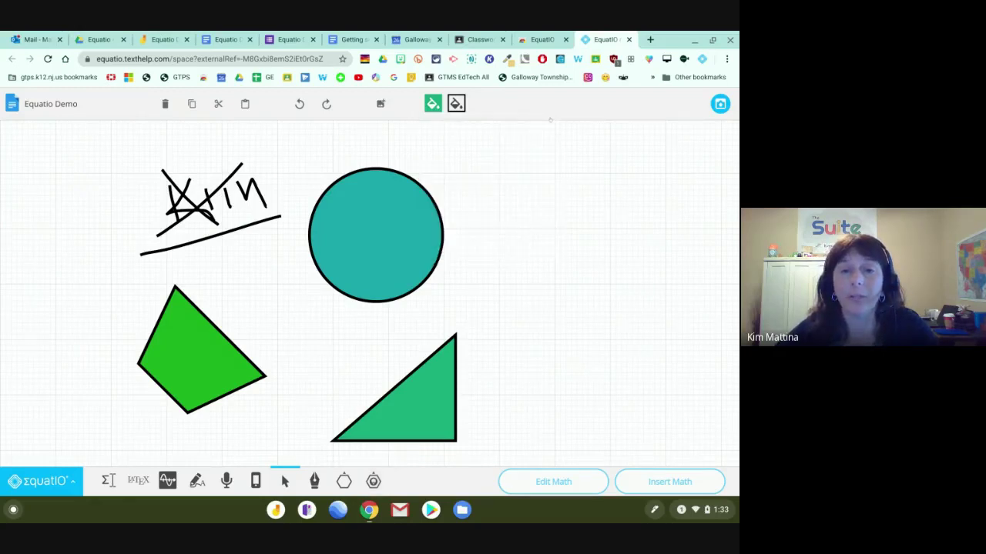
Delete the circle, the freehand writing, the trapezoid and the triangle to clear the canvas
{"action": "left_click", "coordinate": [369, 220]}
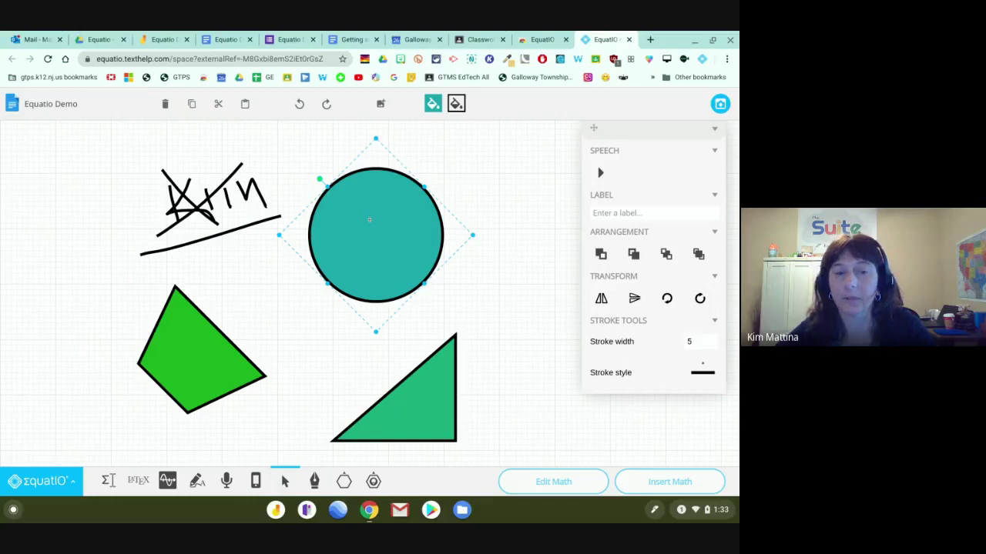
{"action": "key", "text": "Delete"}
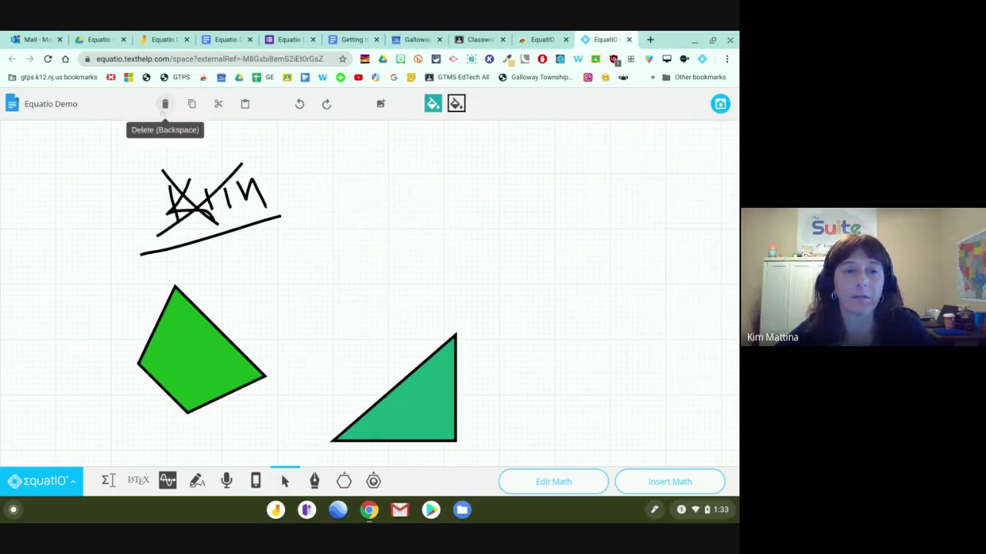
{"action": "left_click", "coordinate": [164, 105]}
{"action": "left_click_drag", "start_coordinate": [142, 149], "coordinate": [291, 275]}
{"action": "key", "text": "Delete"}
{"action": "left_click", "coordinate": [201, 350]}
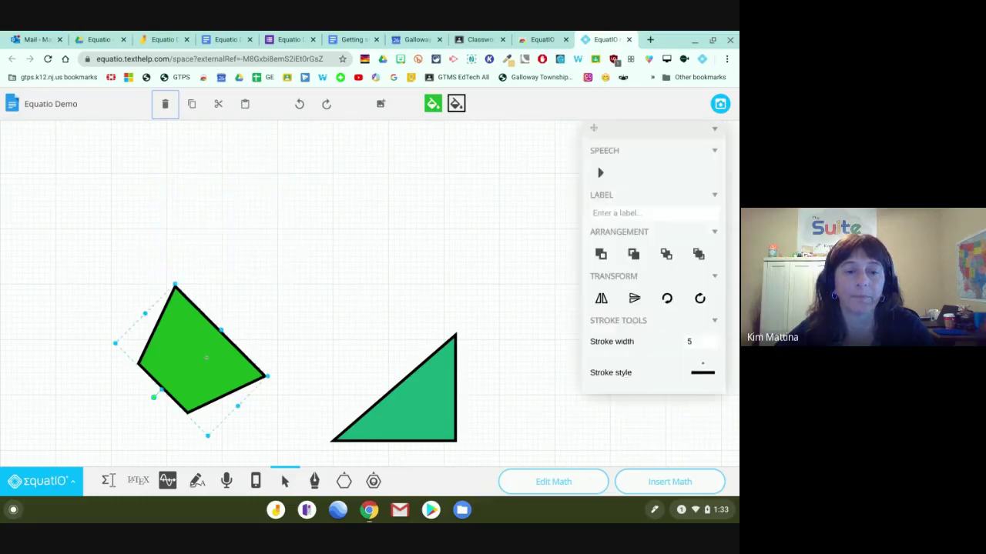
{"action": "key", "text": "Delete"}
{"action": "key", "text": "Delete"}
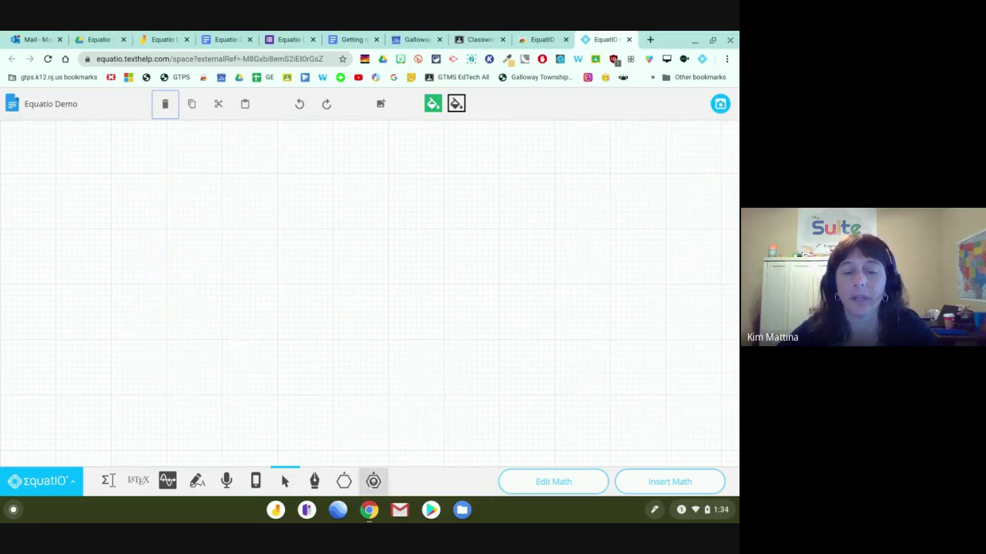
Place a fraction circle smart shape in the upper-left part of the canvas
{"action": "left_click", "coordinate": [374, 481]}
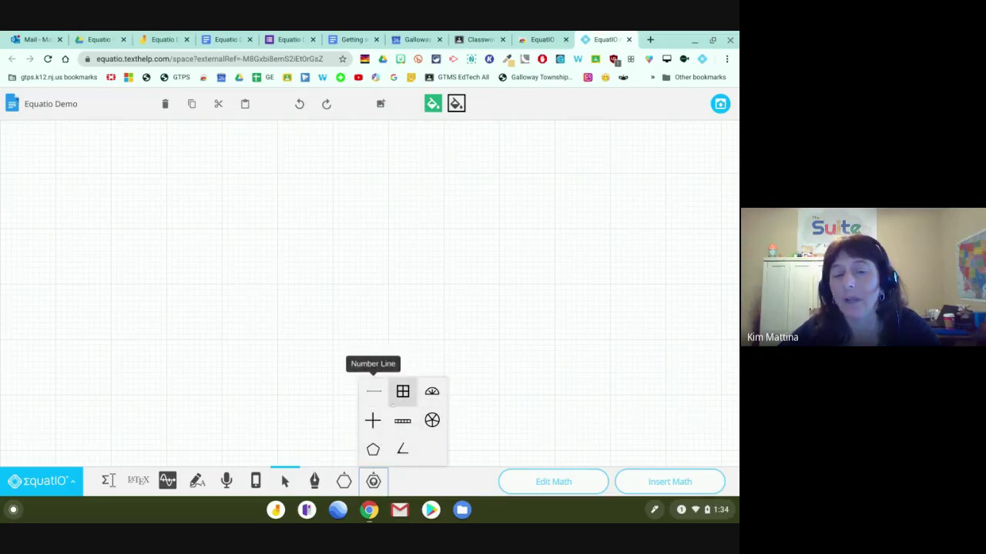
{"action": "left_click", "coordinate": [432, 420]}
{"action": "left_click_drag", "start_coordinate": [77, 159], "coordinate": [206, 302]}
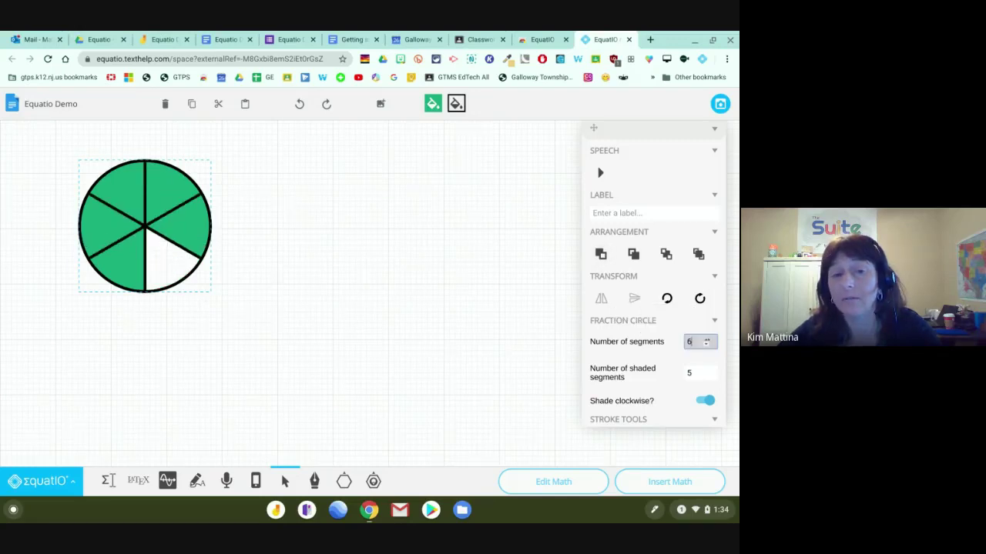
Set the fraction circle to 7 segments with 3 of them shaded
{"action": "type", "text": "7"}
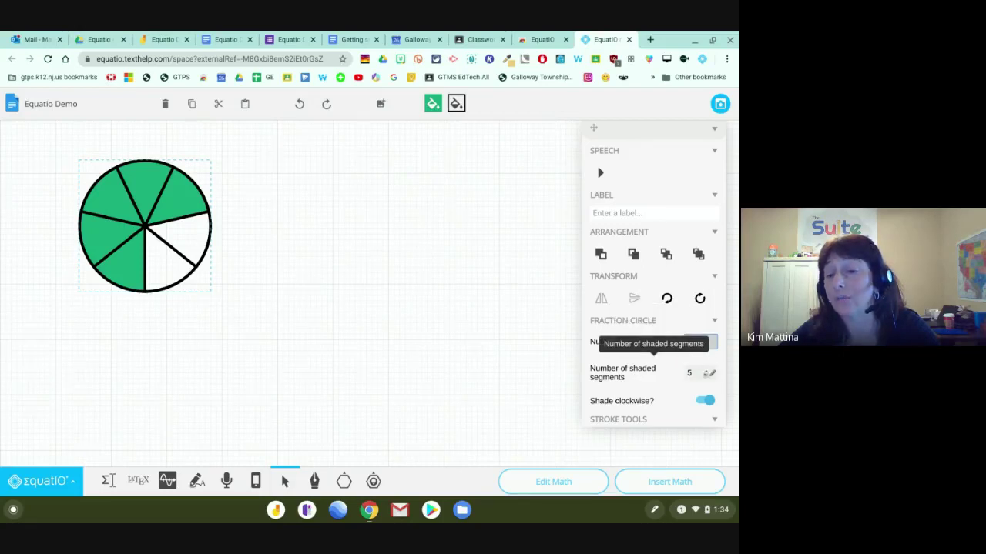
{"action": "key", "text": "Down"}
{"action": "key", "text": "Down"}
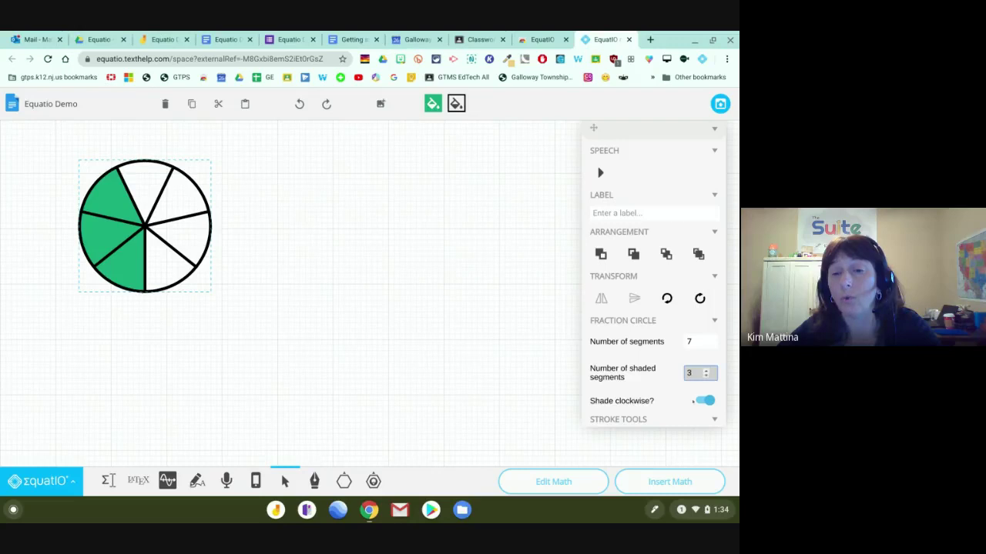
{"action": "left_click", "coordinate": [616, 213]}
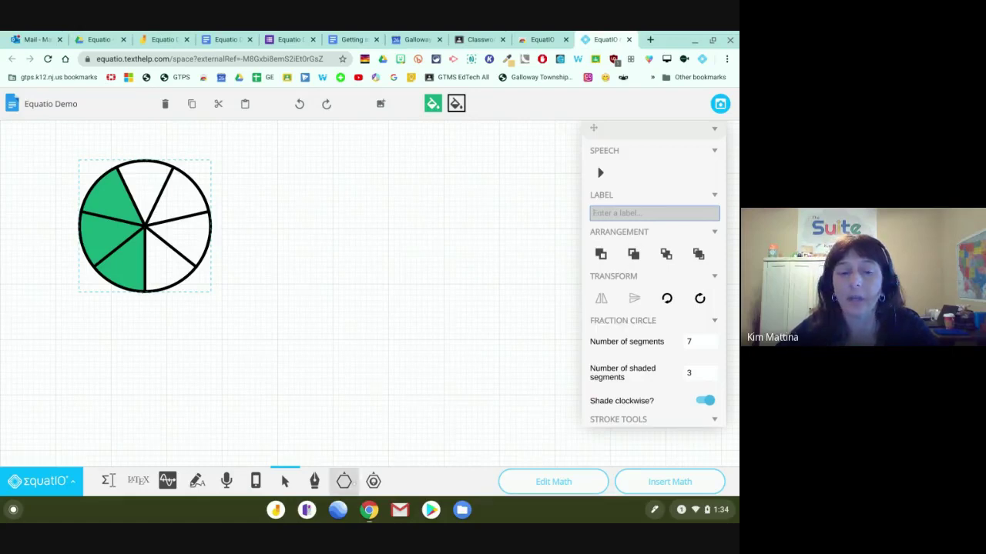
Place a fraction bar smart shape beside the fraction circle
{"action": "left_click", "coordinate": [373, 481]}
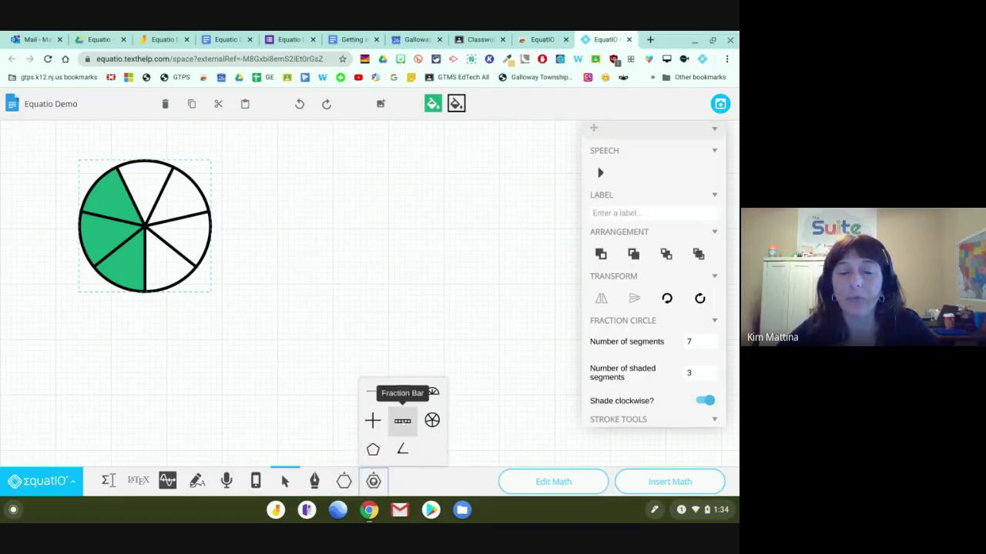
{"action": "left_click", "coordinate": [402, 420]}
{"action": "left_click_drag", "start_coordinate": [269, 181], "coordinate": [462, 285]}
{"action": "left_click", "coordinate": [429, 259]}
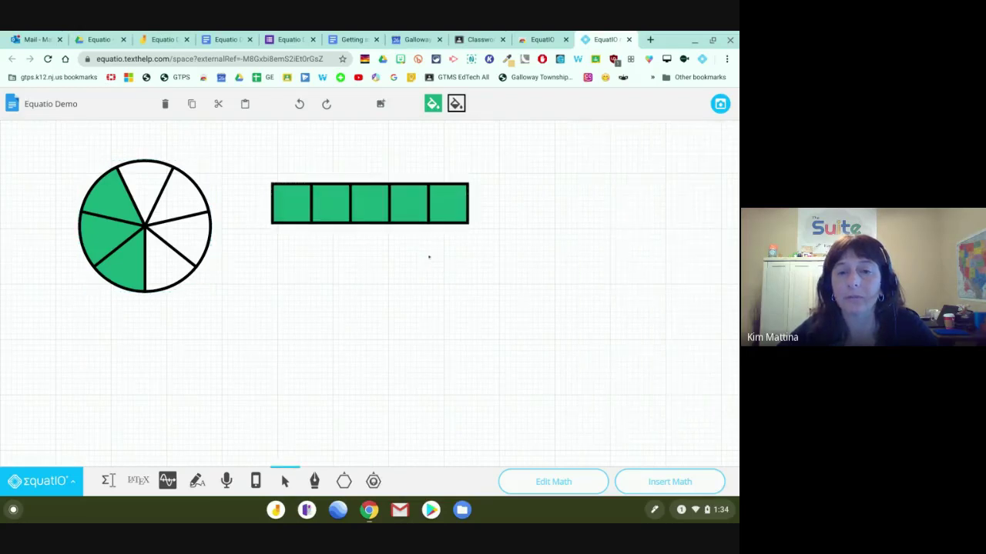
Set the fraction bar to 3 segments with 1 shaded segment
{"action": "left_click", "coordinate": [428, 198]}
{"action": "left_click", "coordinate": [706, 344]}
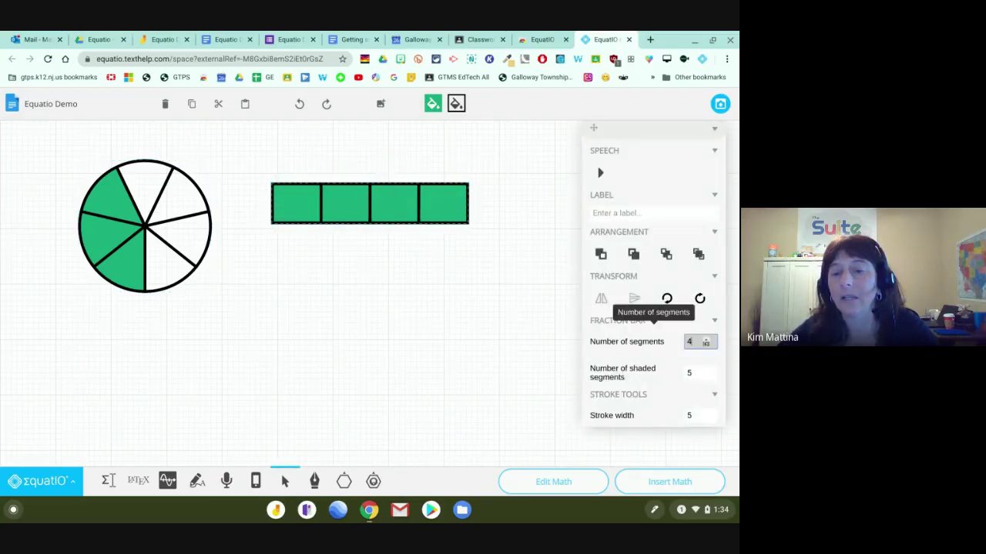
{"action": "left_click", "coordinate": [705, 344]}
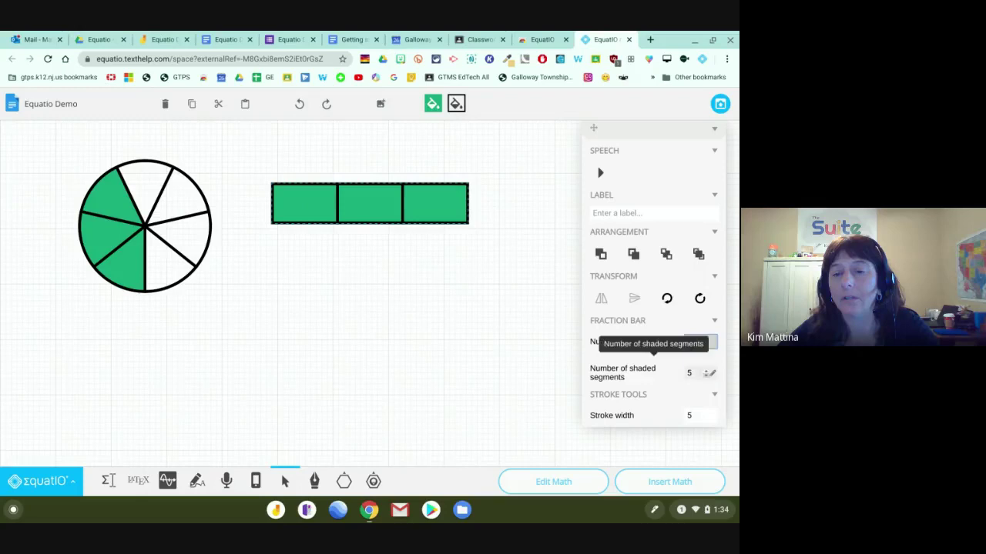
{"action": "left_click", "coordinate": [705, 376]}
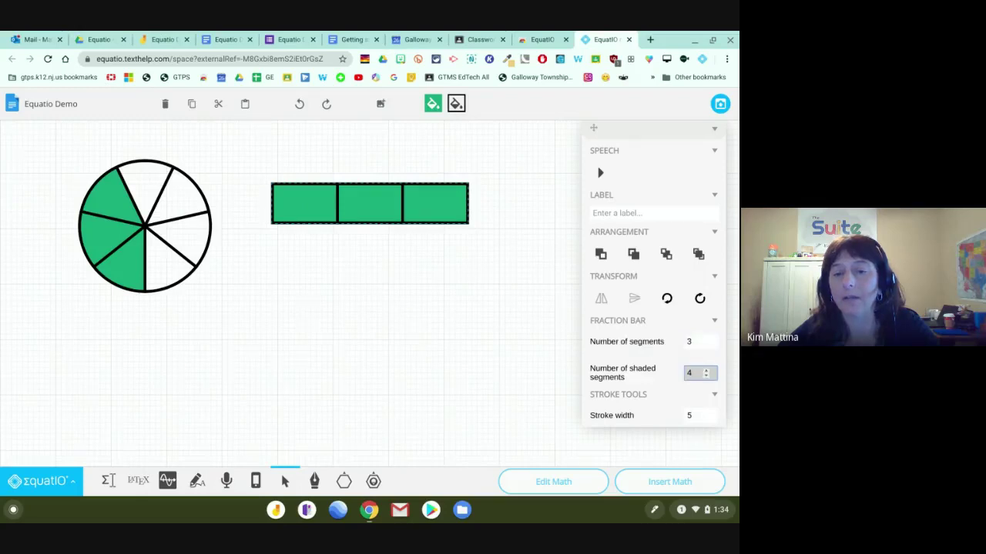
{"action": "left_click", "coordinate": [705, 371]}
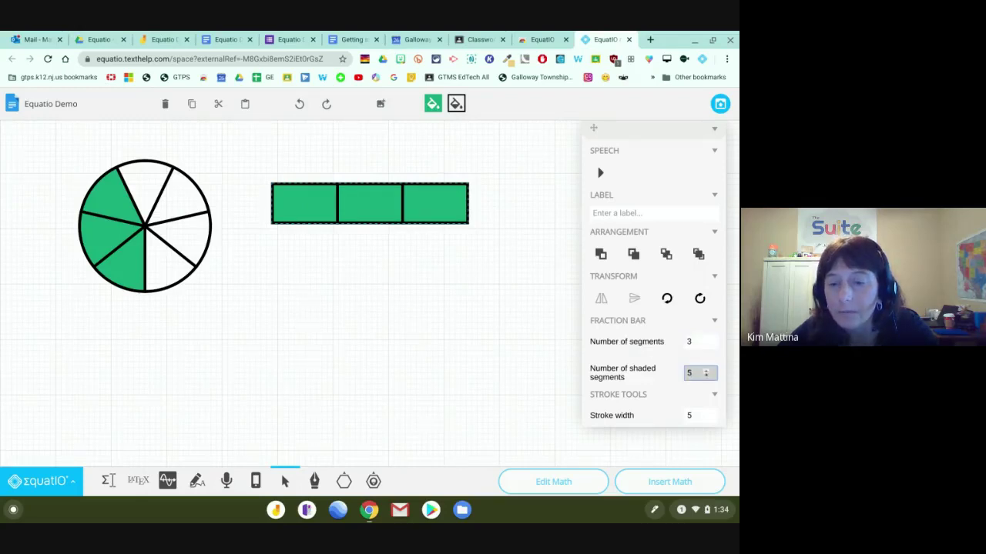
{"action": "left_click", "coordinate": [705, 377]}
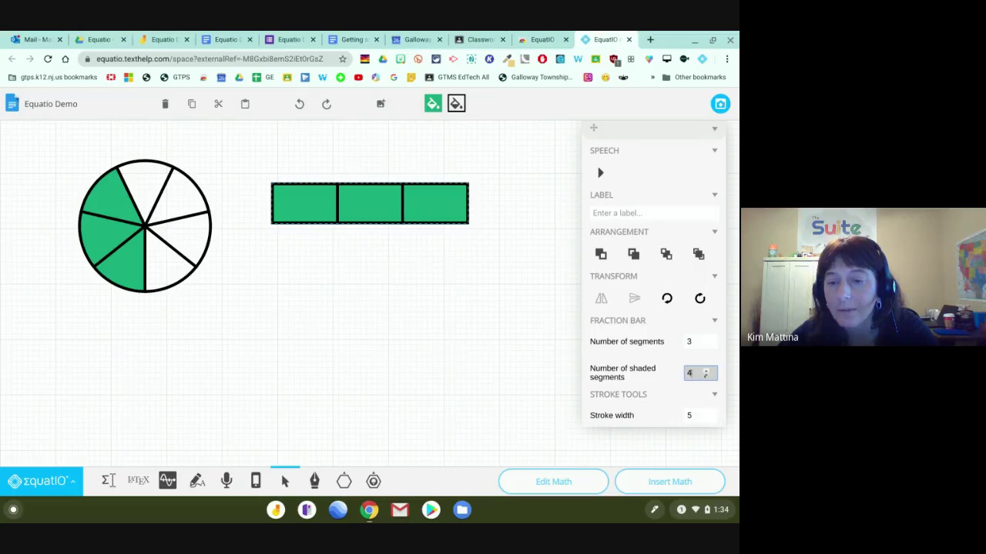
{"action": "left_click", "coordinate": [706, 376]}
{"action": "left_click", "coordinate": [705, 377]}
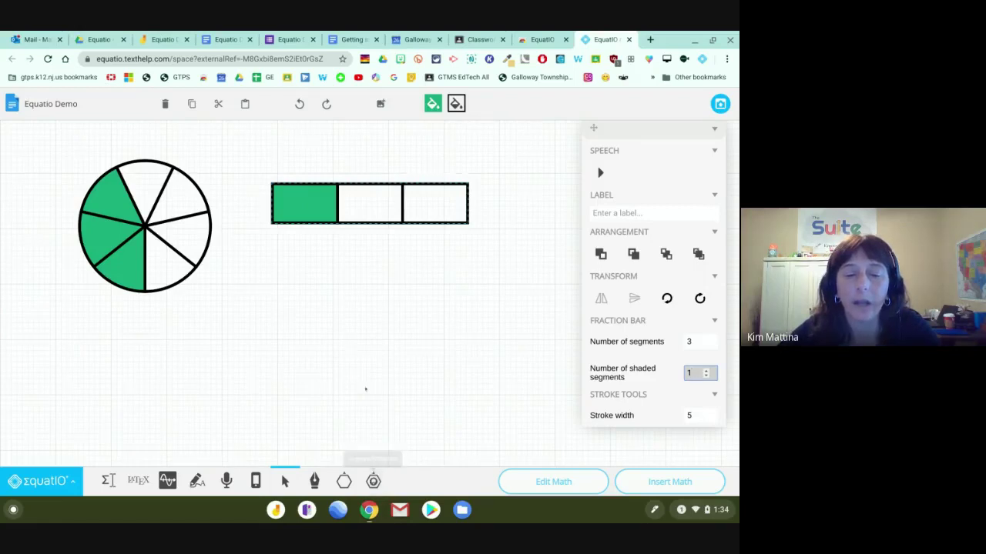
Place a second fraction bar below the first one, and delete it again
{"action": "left_click", "coordinate": [373, 481]}
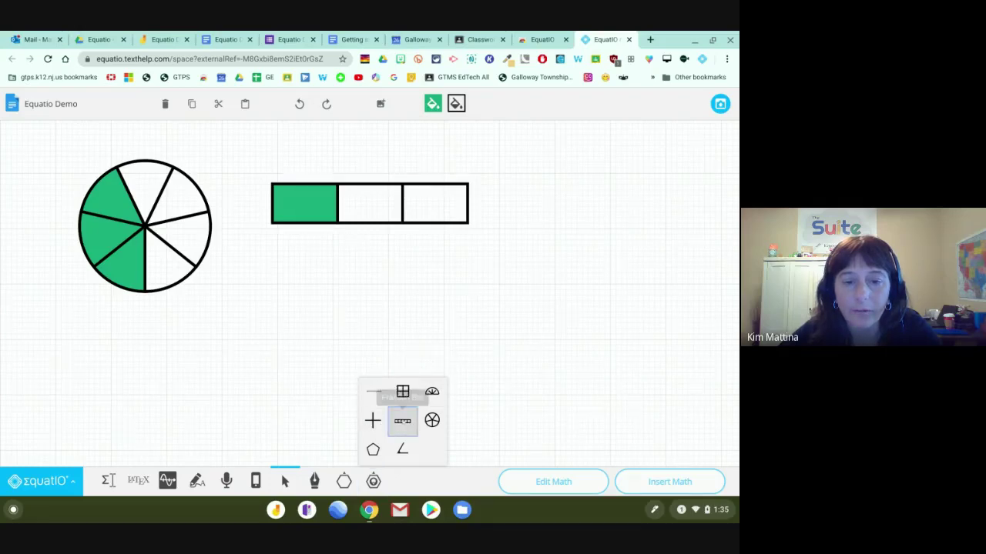
{"action": "left_click", "coordinate": [402, 420]}
{"action": "left_click_drag", "start_coordinate": [340, 301], "coordinate": [528, 341]}
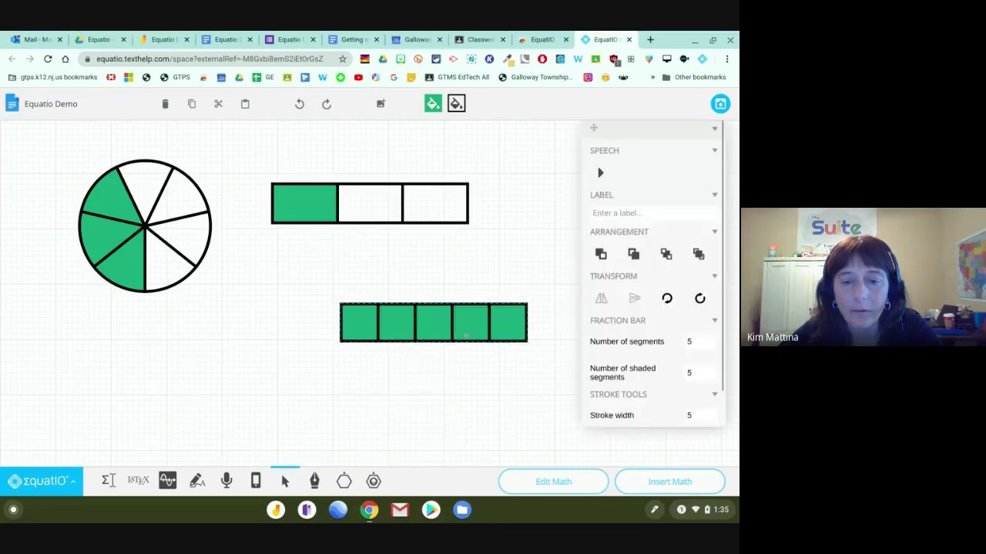
{"action": "left_click", "coordinate": [463, 329]}
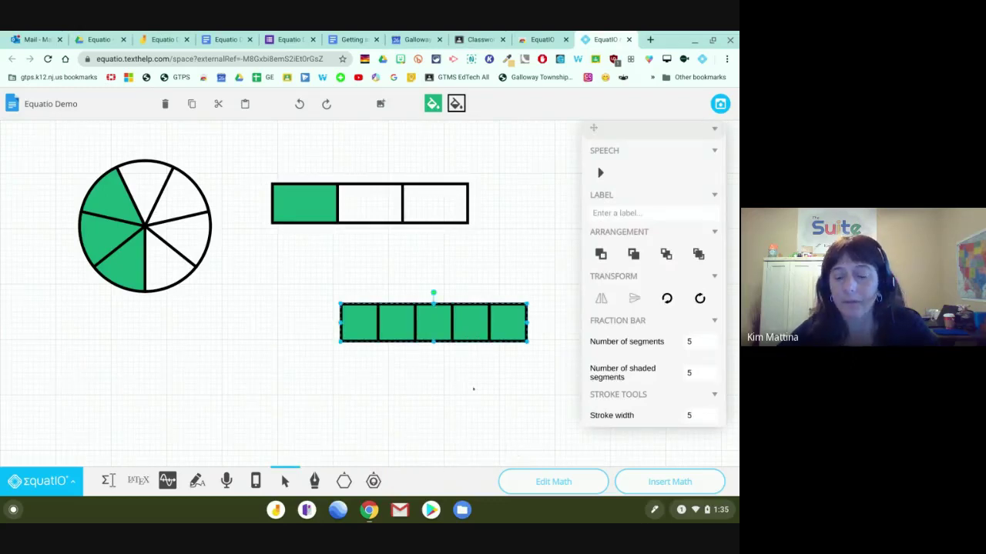
{"action": "key", "text": "Delete"}
Place an angle smart shape on the canvas below the fraction bar
{"action": "left_click", "coordinate": [373, 481]}
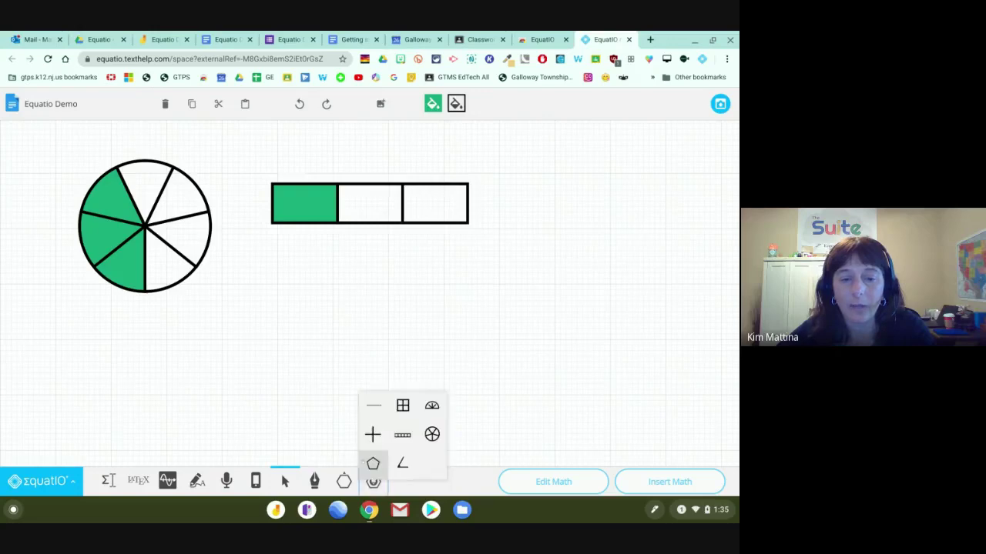
{"action": "left_click", "coordinate": [343, 481]}
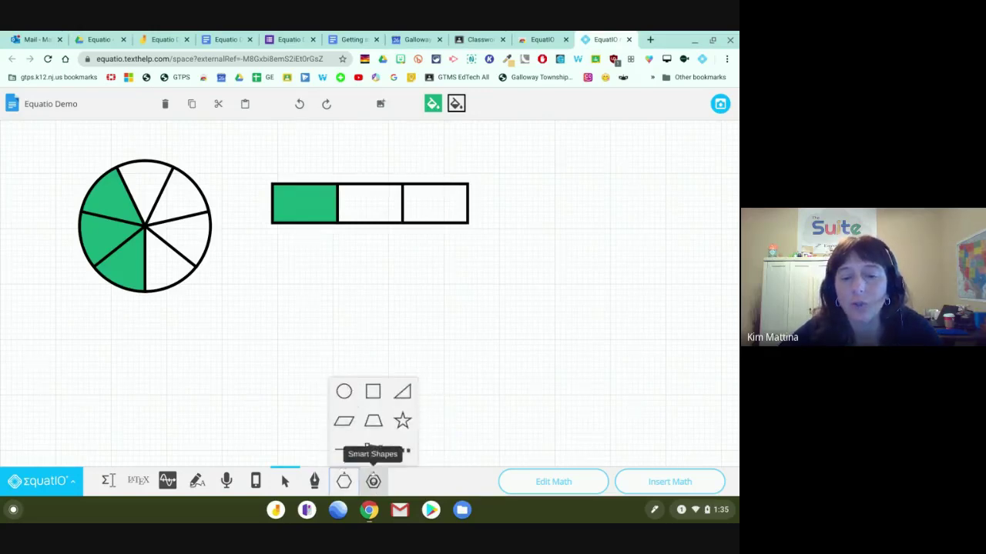
{"action": "left_click", "coordinate": [373, 481]}
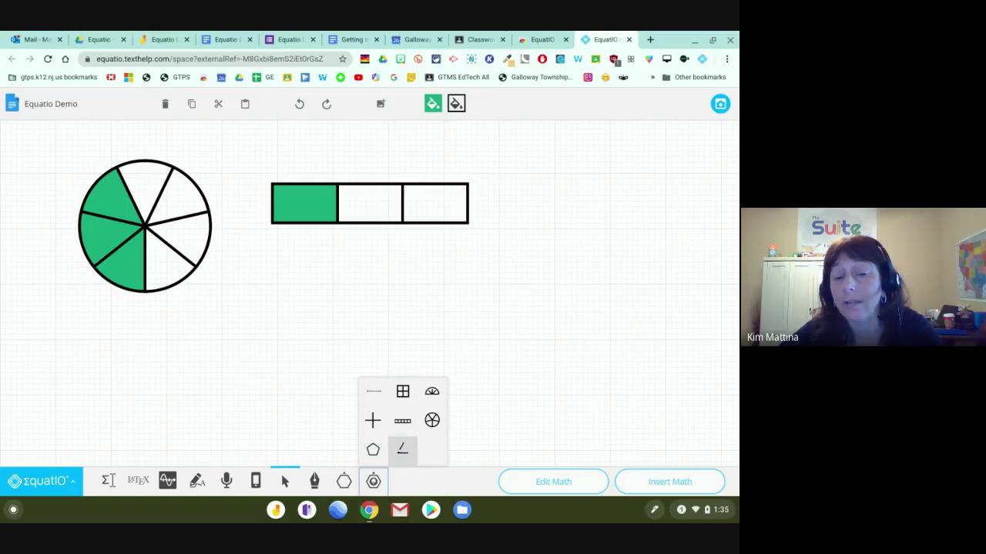
{"action": "left_click", "coordinate": [402, 449]}
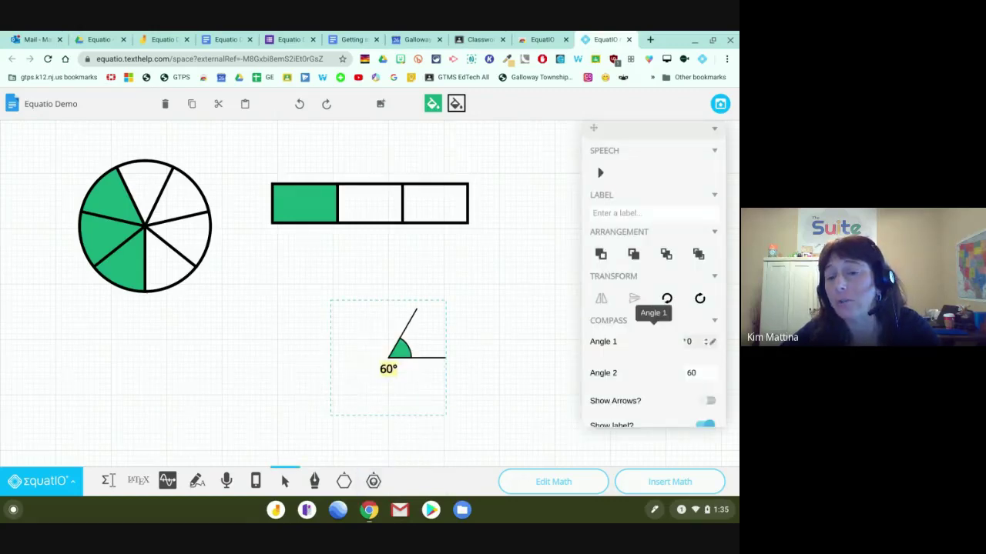
Set the angle shape's Angle 2 to 120 and show arrows on its rays
{"action": "left_click", "coordinate": [693, 342]}
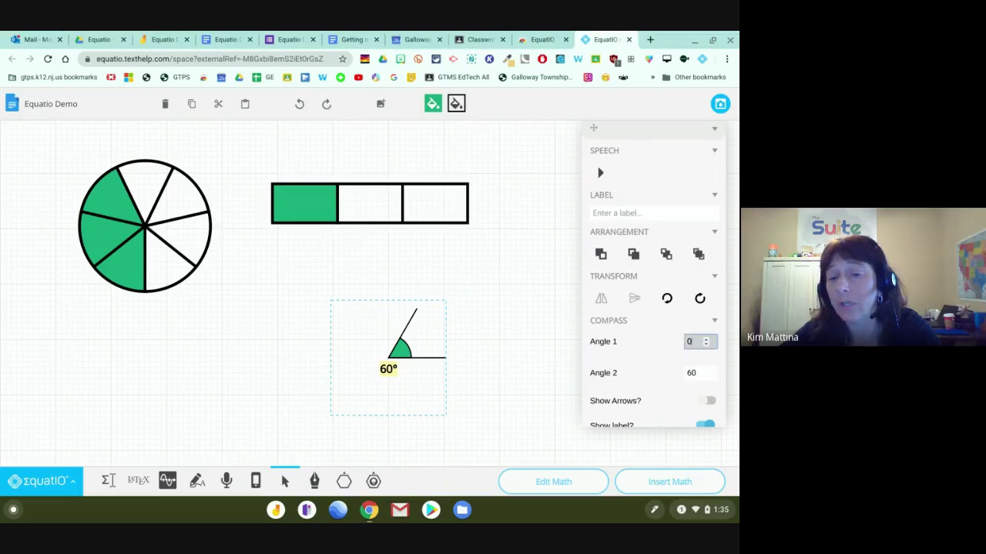
{"action": "left_click", "coordinate": [691, 373]}
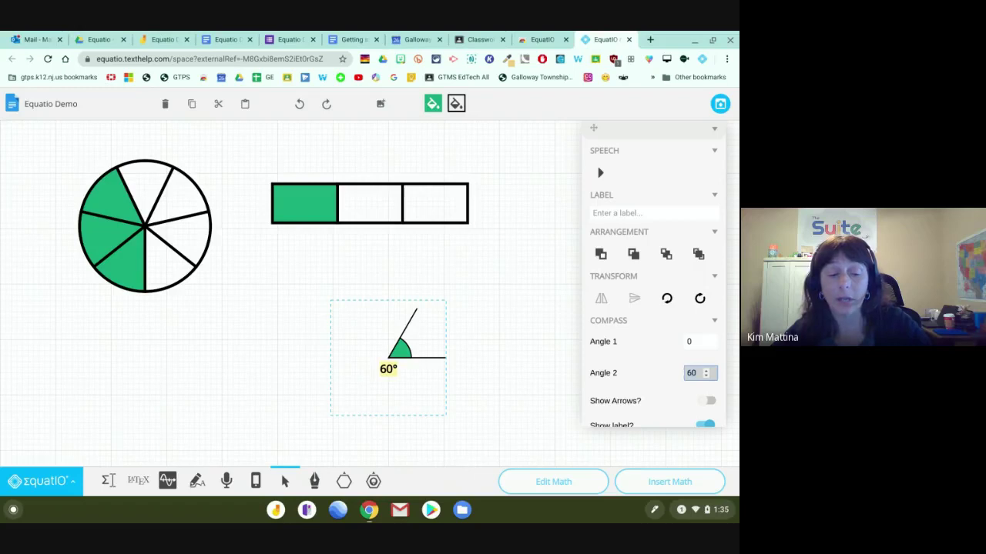
{"action": "type", "text": "120"}
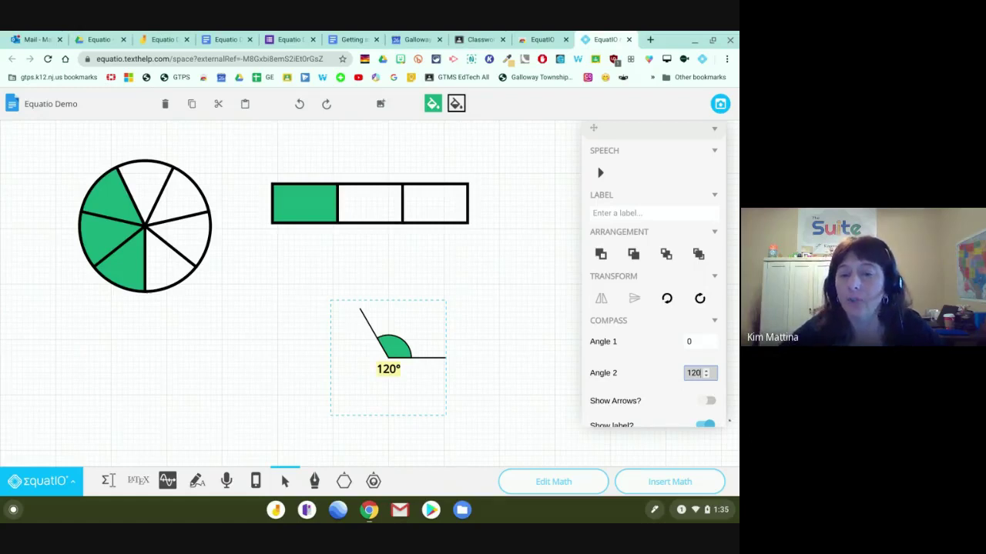
{"action": "scroll", "coordinate": [655, 308], "scroll_direction": "down", "scroll_amount": 2}
{"action": "left_click", "coordinate": [705, 335]}
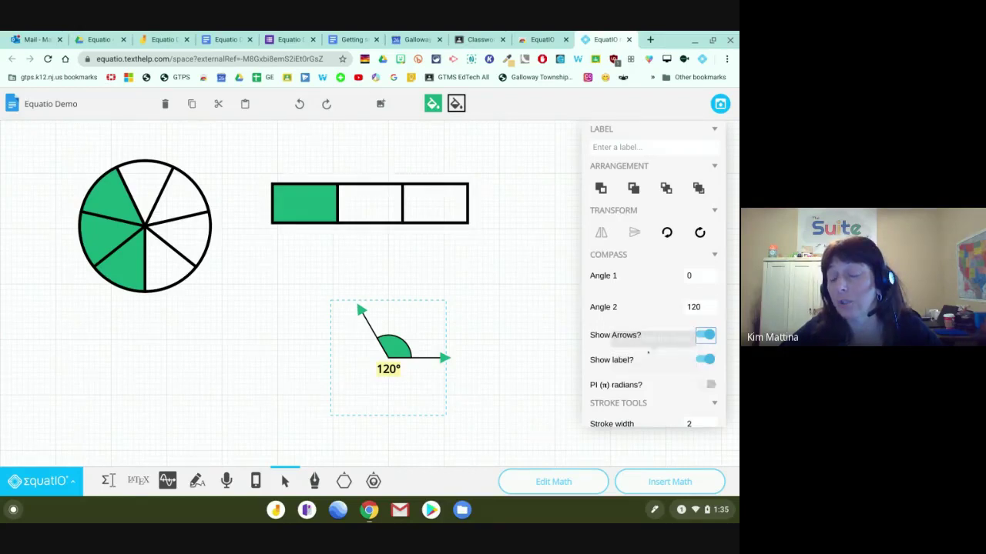
{"action": "scroll", "coordinate": [648, 353], "scroll_direction": "down", "scroll_amount": 1}
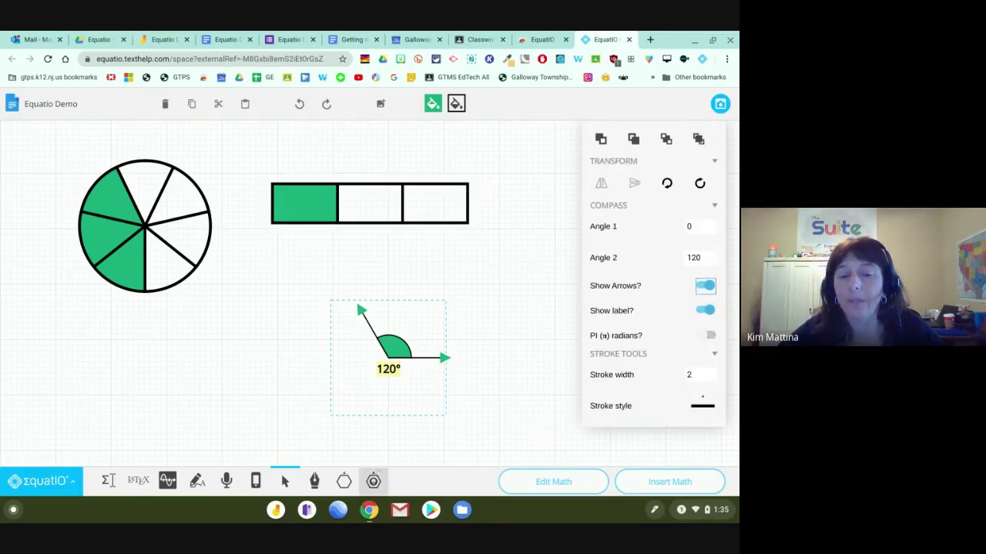
Draw a Square Based Pyramid from the extended shape list below the fraction circle
{"action": "left_click", "coordinate": [372, 481]}
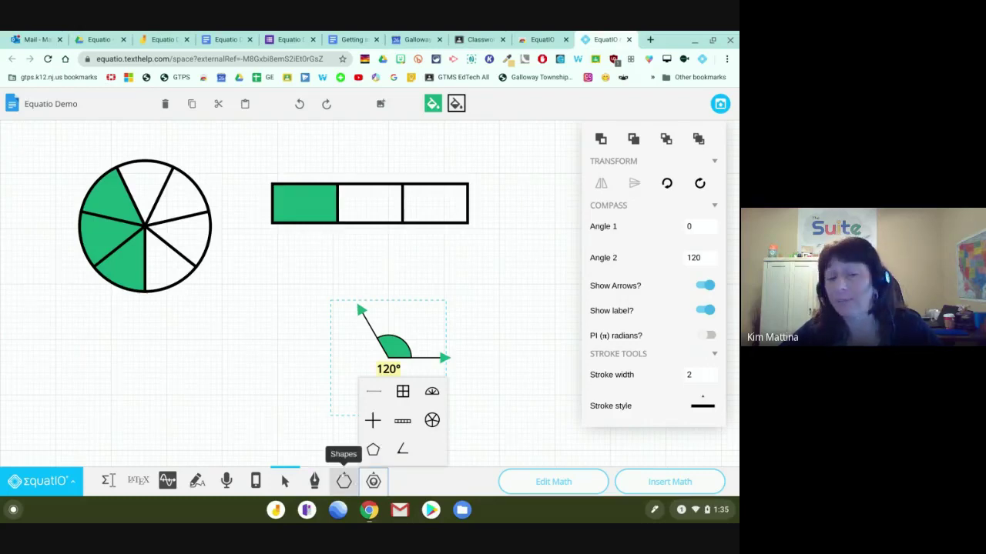
{"action": "left_click", "coordinate": [343, 481]}
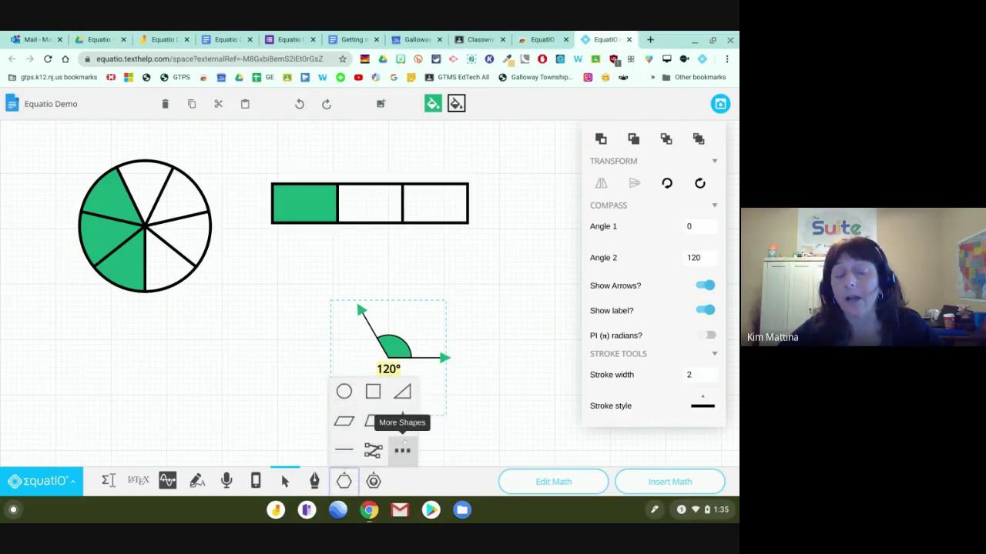
{"action": "left_click", "coordinate": [402, 451]}
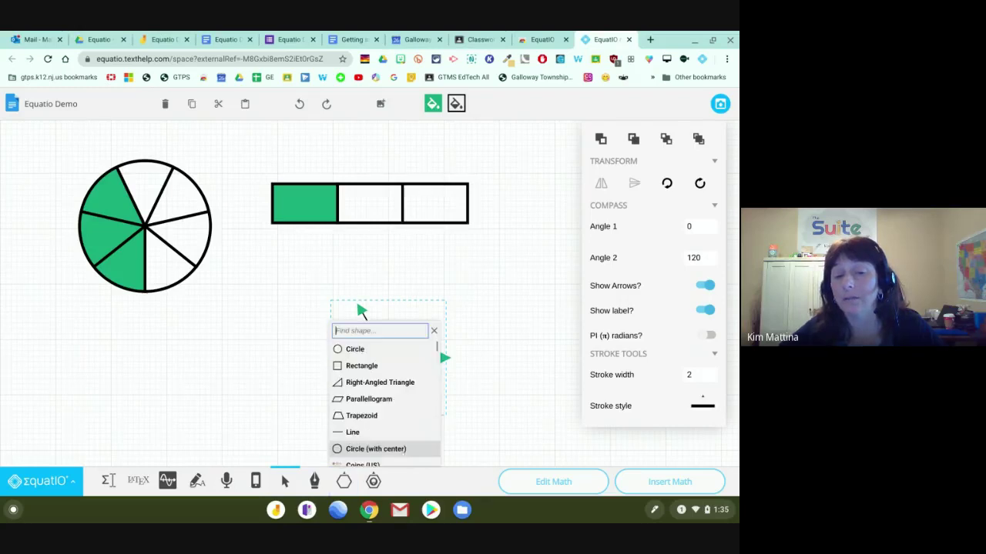
{"action": "scroll", "coordinate": [373, 369], "scroll_direction": "down", "scroll_amount": 3}
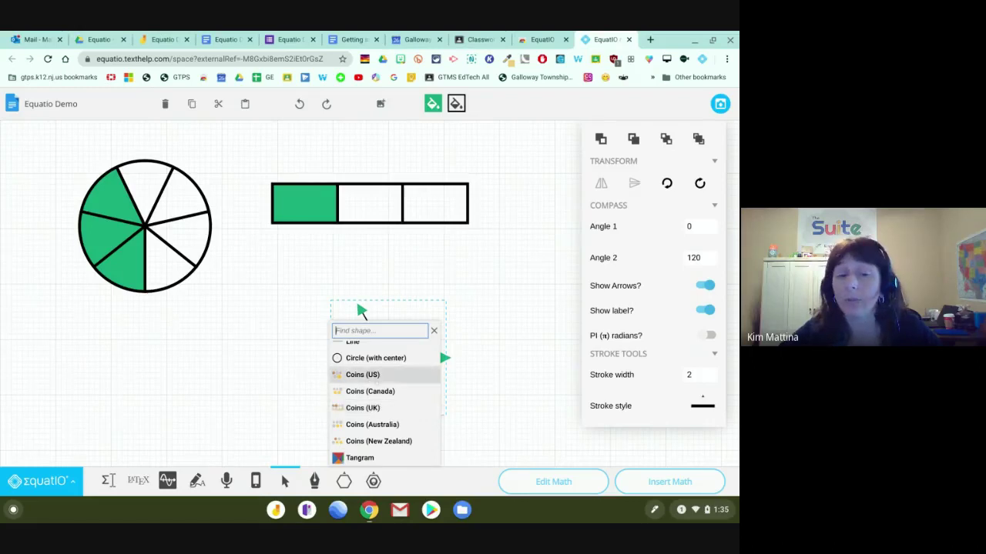
{"action": "scroll", "coordinate": [369, 420], "scroll_direction": "down", "scroll_amount": 2}
{"action": "scroll", "coordinate": [372, 402], "scroll_direction": "down", "scroll_amount": 2}
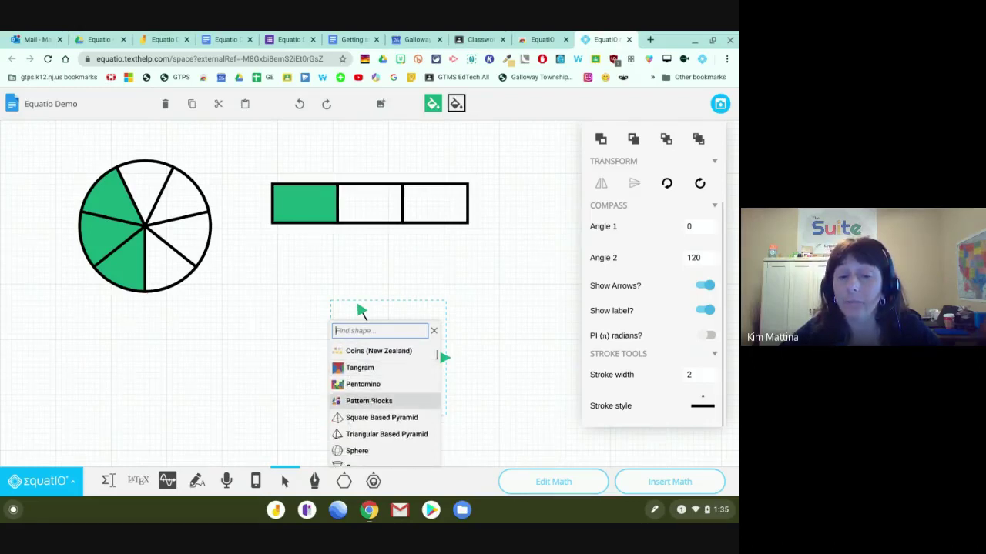
{"action": "scroll", "coordinate": [371, 401], "scroll_direction": "down", "scroll_amount": 1}
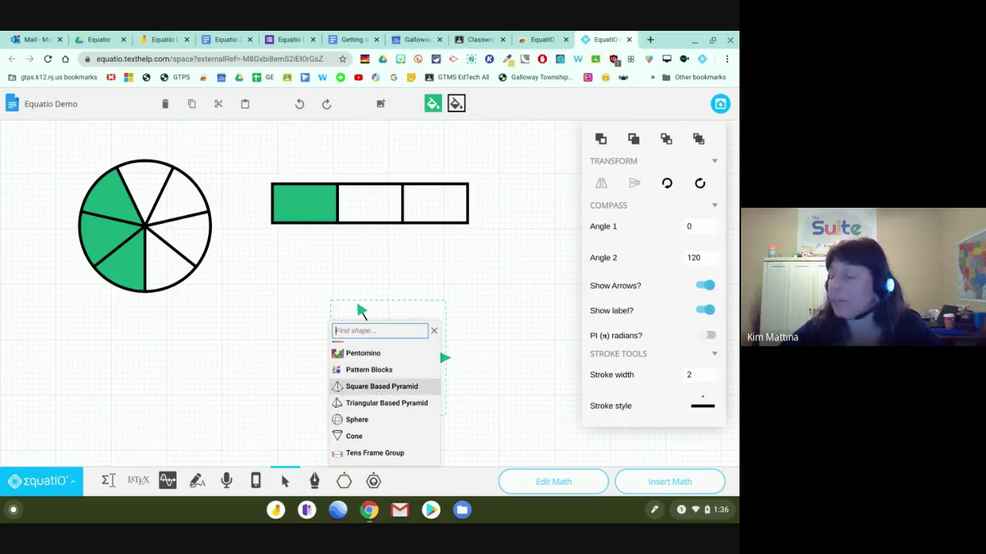
{"action": "left_click", "coordinate": [379, 386]}
{"action": "left_click_drag", "start_coordinate": [139, 328], "coordinate": [257, 441]}
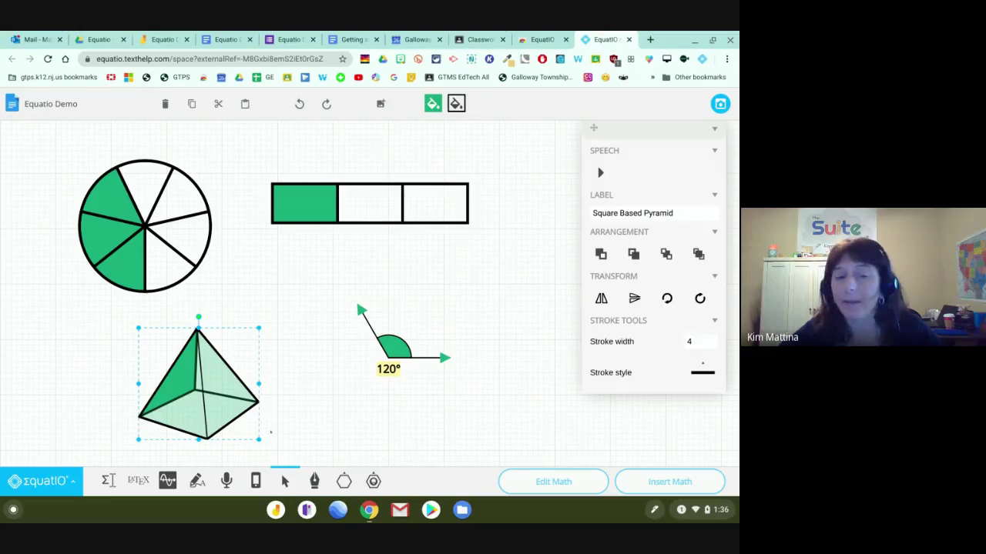
Insert the Base 10 Blocks (3d) set on the canvas, beside the 120° angle, and deselect it
{"action": "left_click", "coordinate": [343, 482]}
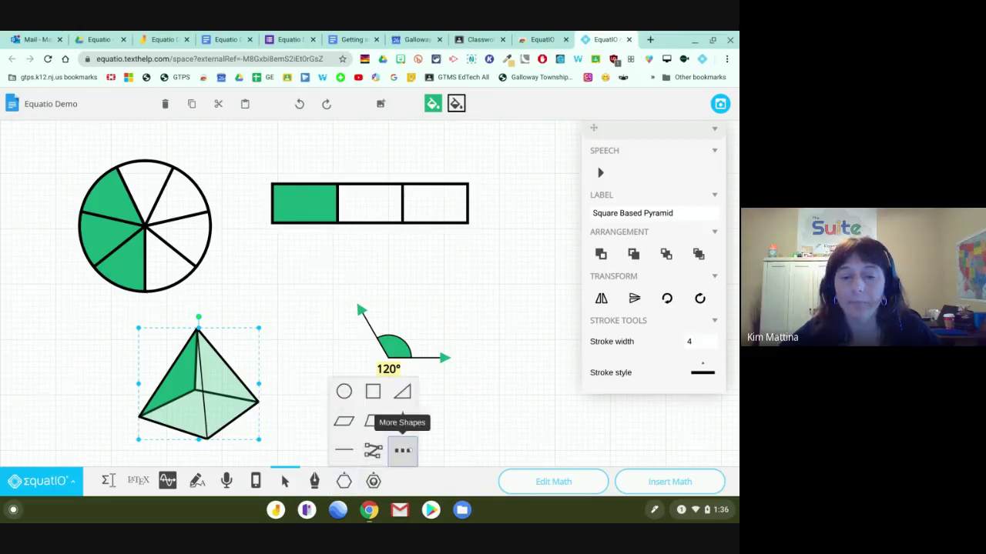
{"action": "left_click", "coordinate": [402, 451]}
{"action": "scroll", "coordinate": [381, 400], "scroll_direction": "down", "scroll_amount": 5}
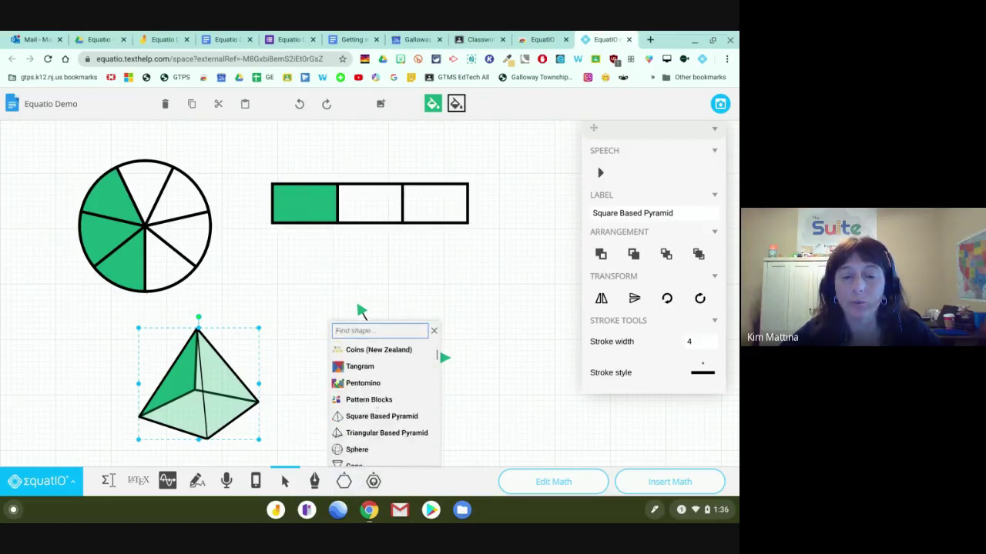
{"action": "scroll", "coordinate": [381, 400], "scroll_direction": "down", "scroll_amount": 4}
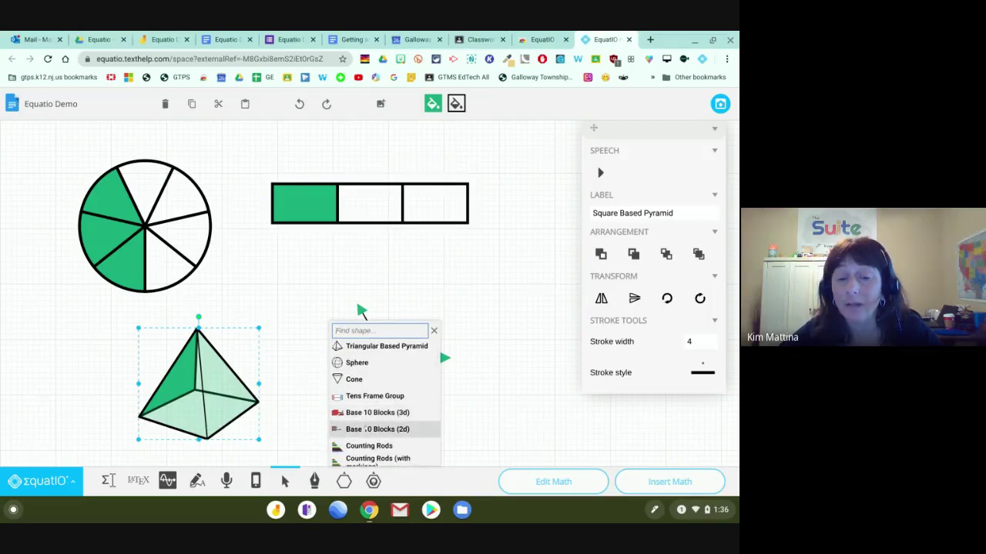
{"action": "left_click", "coordinate": [365, 413]}
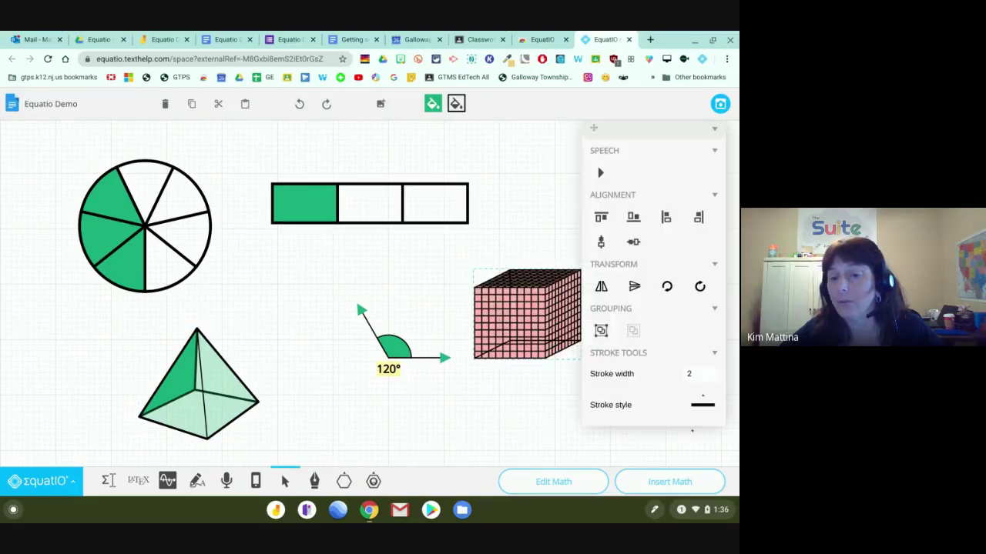
{"action": "left_click", "coordinate": [402, 327]}
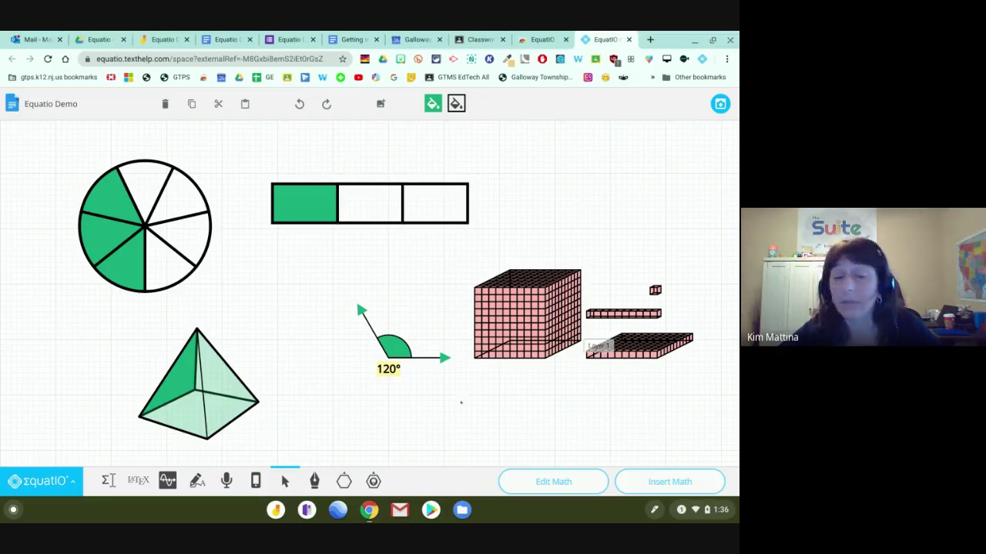
Insert the Algebra tiles (x and y grouped) beside the pyramid and move the angle shape up beside the fraction bar
{"action": "left_click", "coordinate": [343, 481]}
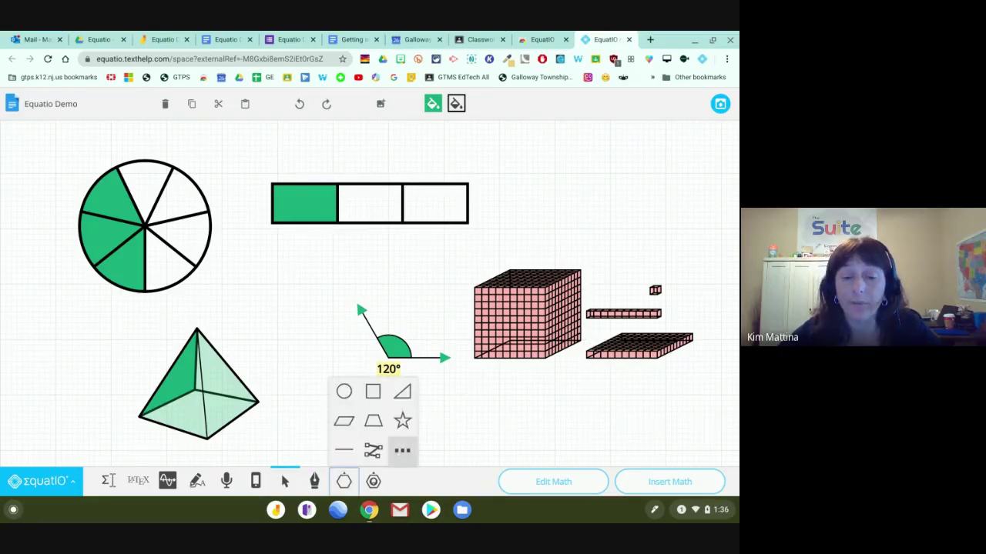
{"action": "left_click", "coordinate": [403, 450]}
{"action": "scroll", "coordinate": [378, 393], "scroll_direction": "down", "scroll_amount": 6}
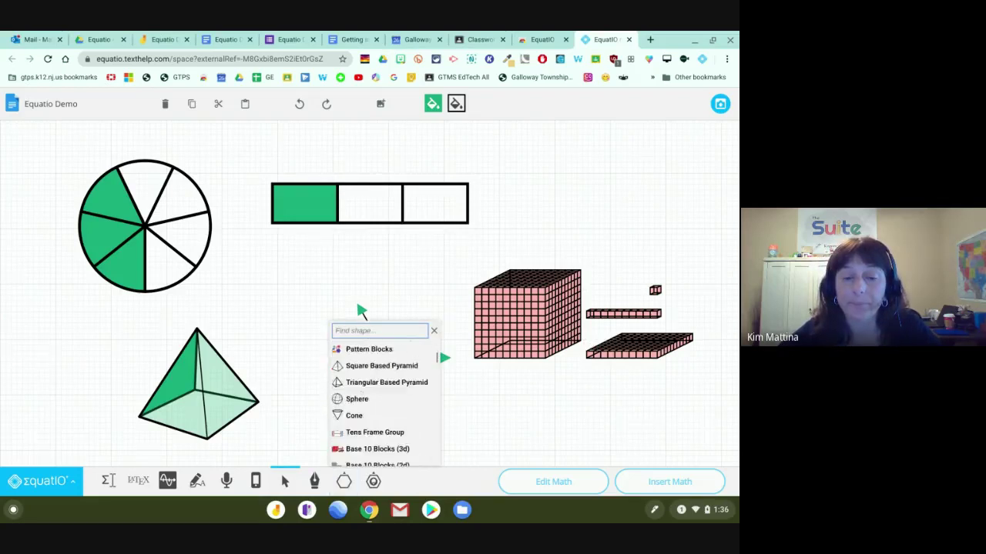
{"action": "scroll", "coordinate": [385, 396], "scroll_direction": "down", "scroll_amount": 5}
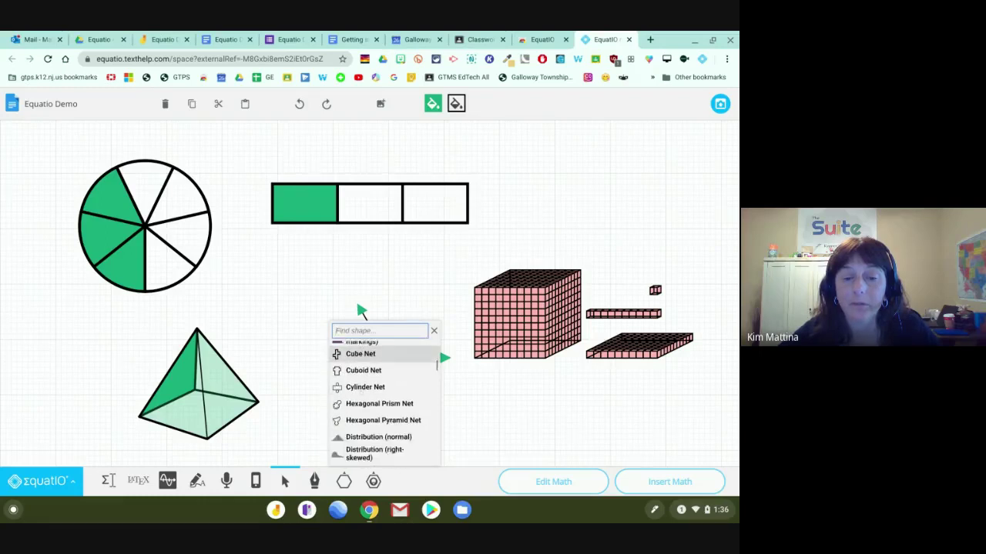
{"action": "scroll", "coordinate": [360, 382], "scroll_direction": "down", "scroll_amount": 2}
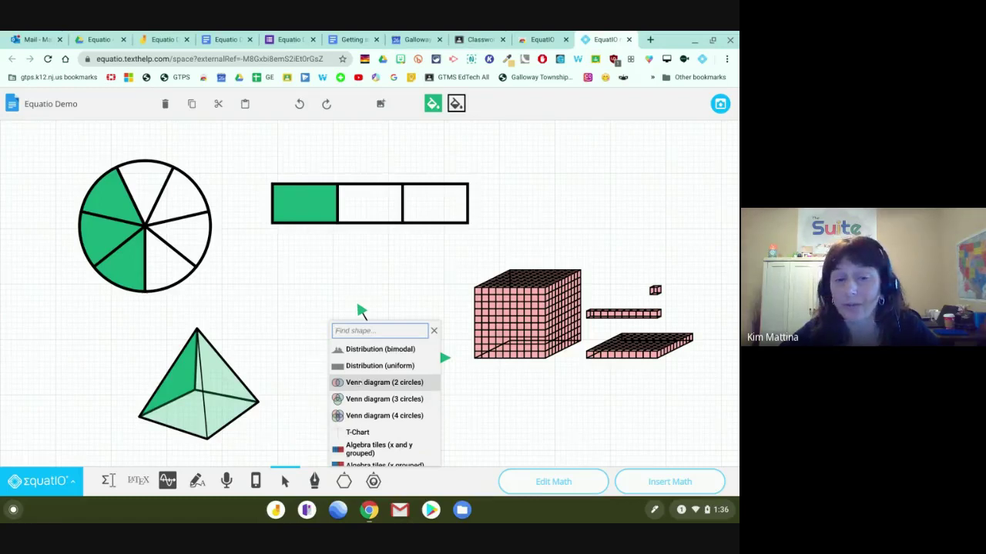
{"action": "scroll", "coordinate": [361, 382], "scroll_direction": "down", "scroll_amount": 2}
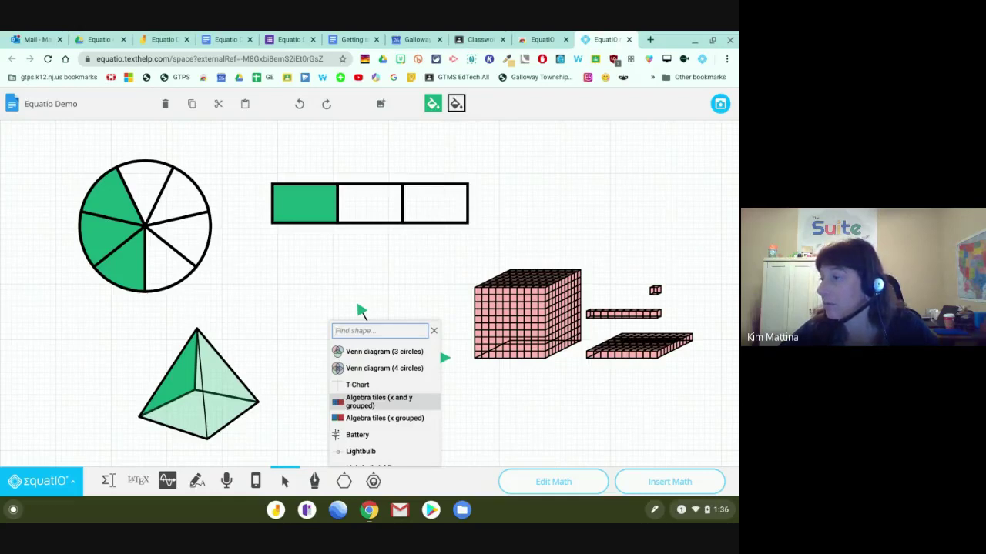
{"action": "left_click", "coordinate": [377, 401]}
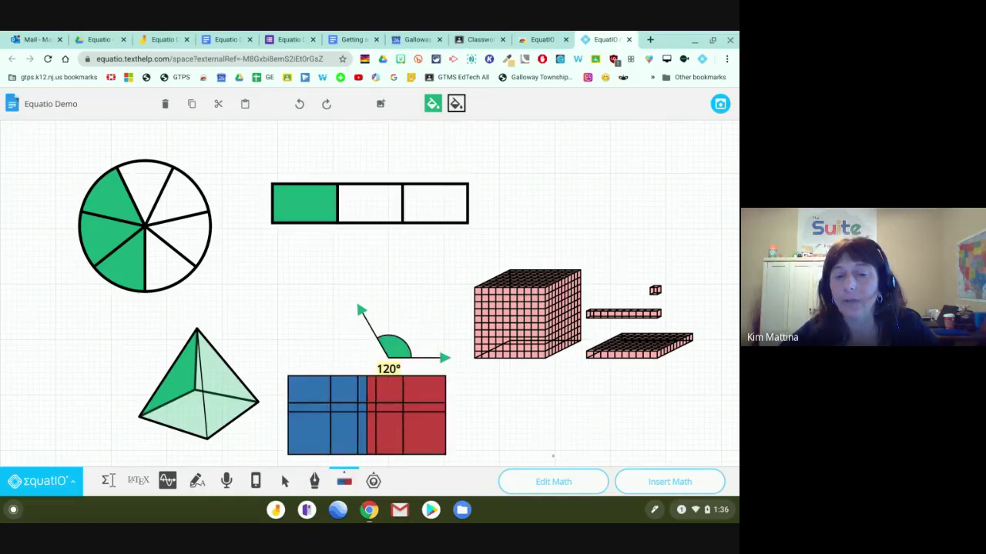
{"action": "left_click_drag", "start_coordinate": [388, 348], "coordinate": [534, 175]}
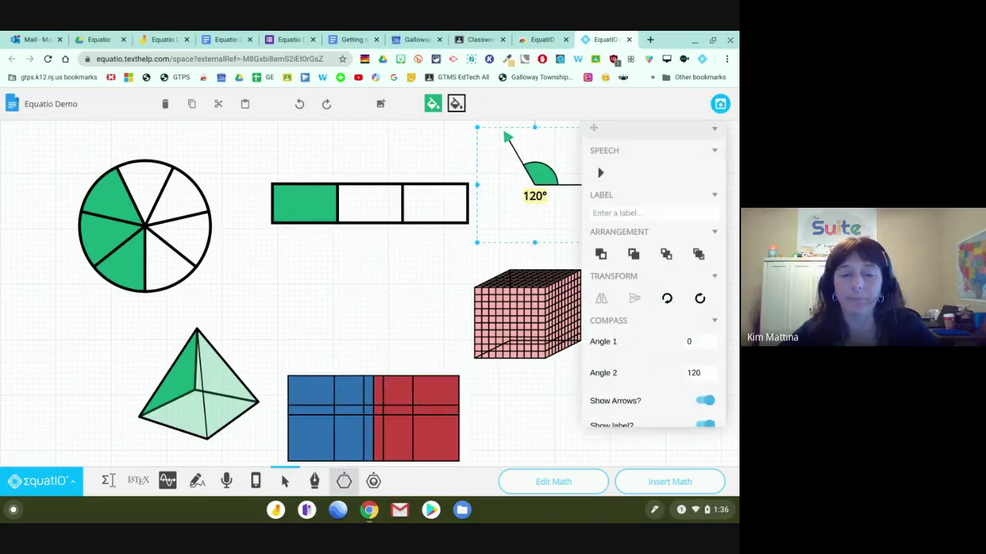
Pull five blue tiles and one red tile out of the algebra tile group into the space above it
{"action": "left_click_drag", "start_coordinate": [346, 389], "coordinate": [338, 303]}
{"action": "left_click_drag", "start_coordinate": [311, 391], "coordinate": [294, 339]}
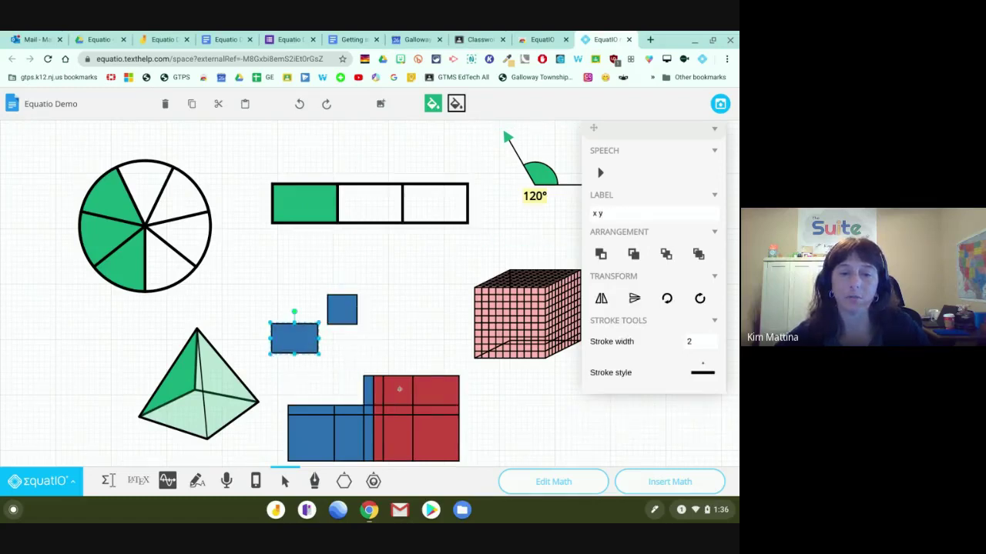
{"action": "left_click_drag", "start_coordinate": [399, 390], "coordinate": [399, 344]}
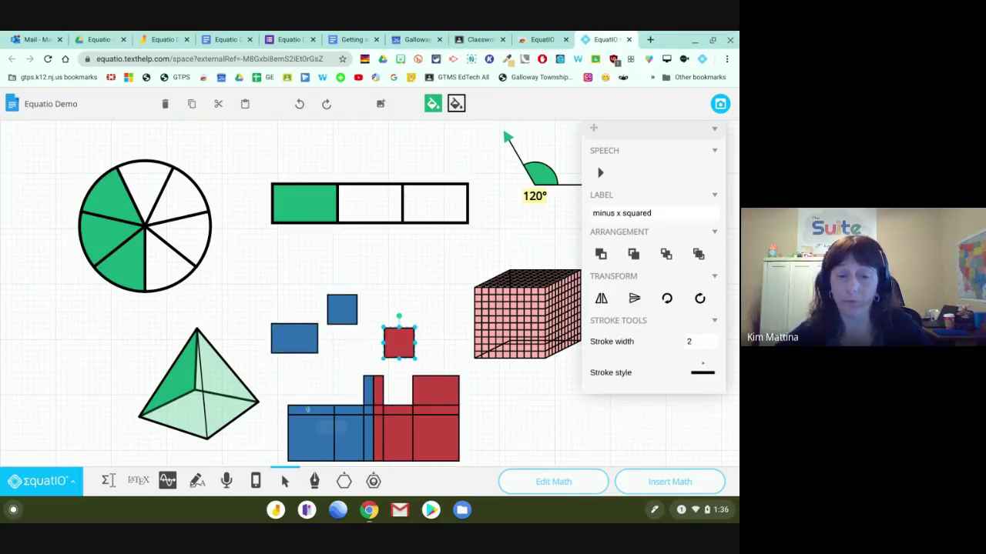
{"action": "left_click_drag", "start_coordinate": [315, 412], "coordinate": [411, 284]}
{"action": "left_click_drag", "start_coordinate": [367, 405], "coordinate": [432, 304]}
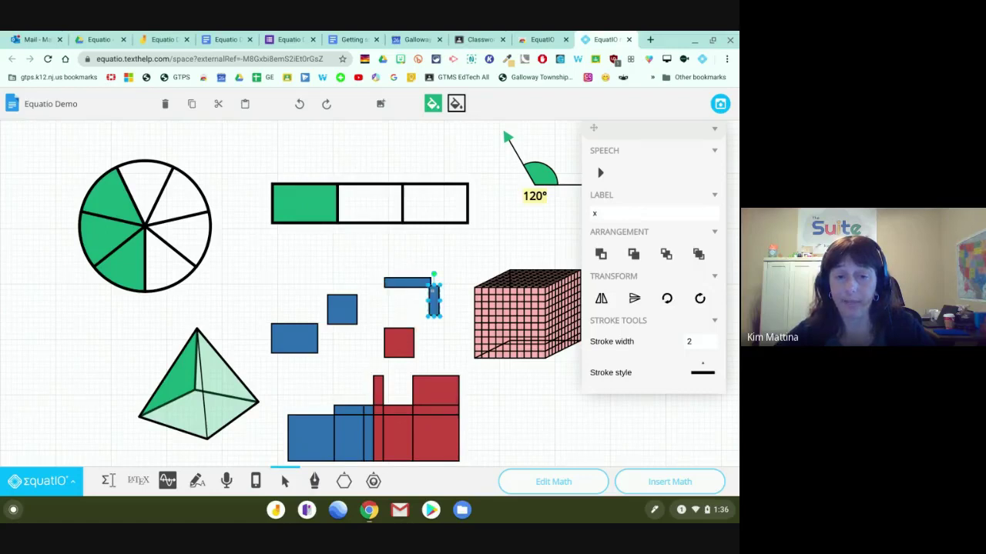
{"action": "left_click_drag", "start_coordinate": [352, 406], "coordinate": [352, 355]}
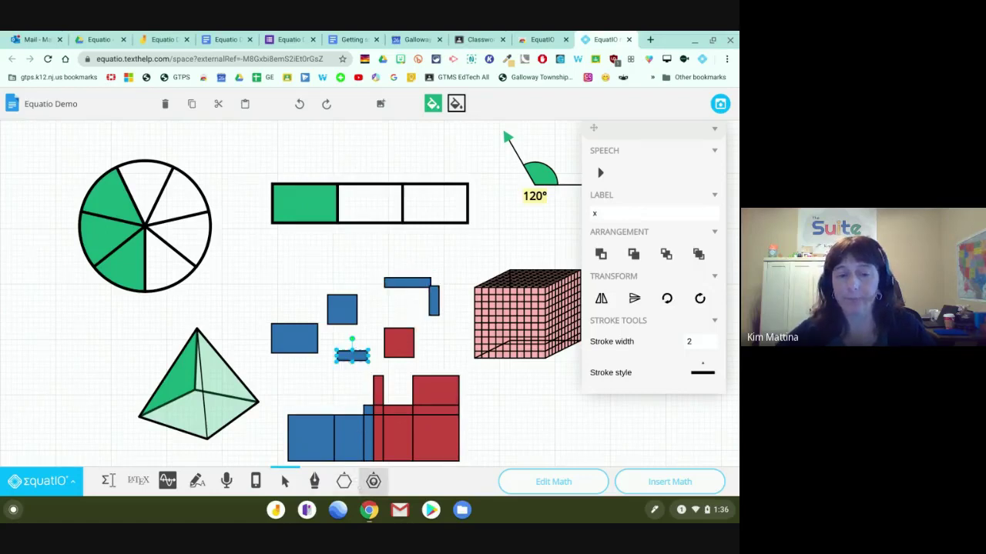
Examine the extended shape list, from the basic shapes through distributions and Venn diagrams to the electrical circuit symbols
{"action": "left_click", "coordinate": [343, 481]}
{"action": "left_click", "coordinate": [401, 450]}
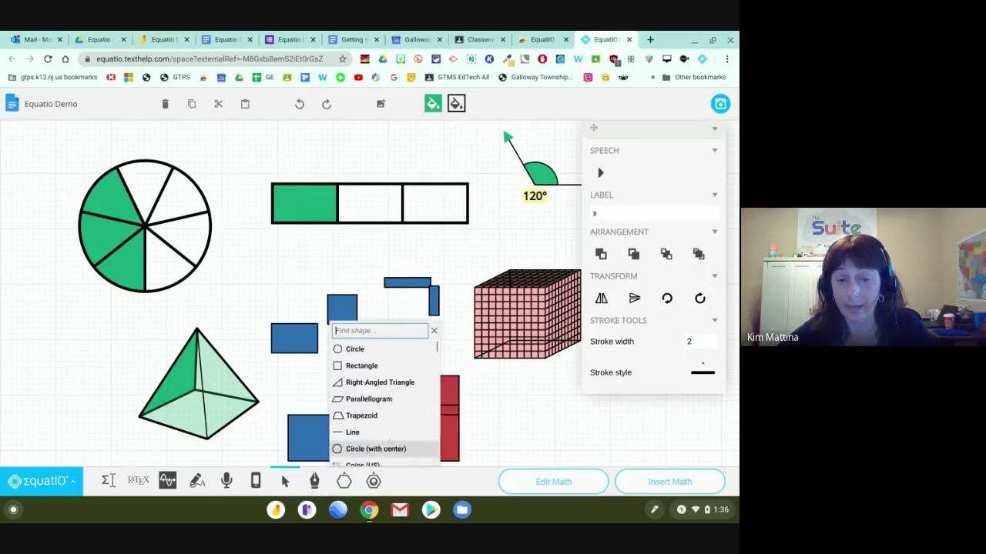
{"action": "scroll", "coordinate": [362, 400], "scroll_direction": "down", "scroll_amount": 2}
{"action": "scroll", "coordinate": [362, 401], "scroll_direction": "down", "scroll_amount": 10}
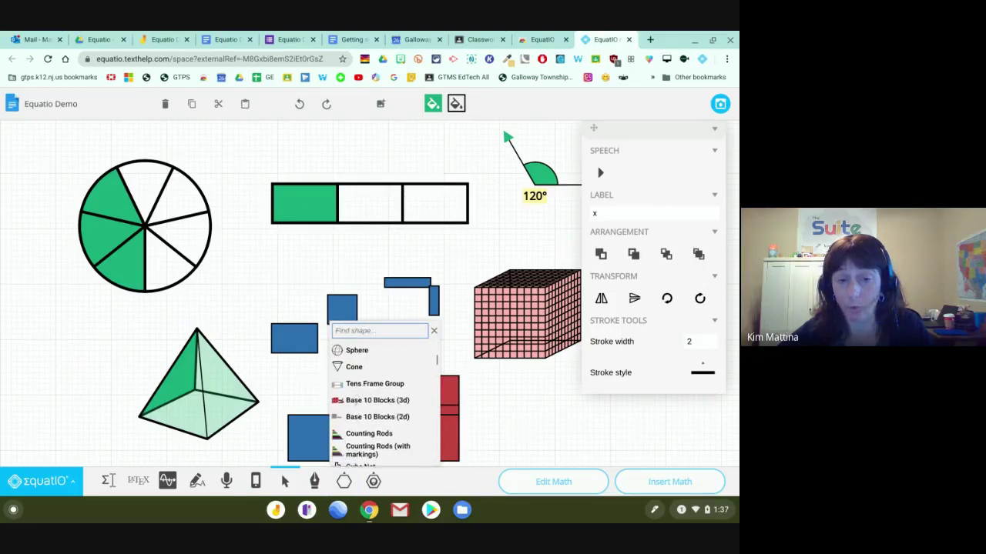
{"action": "scroll", "coordinate": [357, 406], "scroll_direction": "down", "scroll_amount": 8}
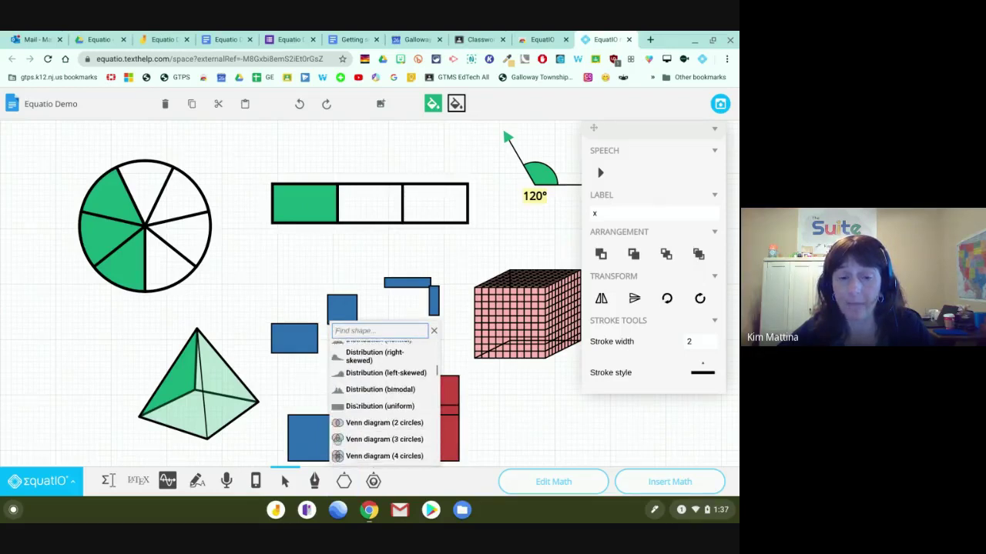
{"action": "scroll", "coordinate": [359, 404], "scroll_direction": "down", "scroll_amount": 5}
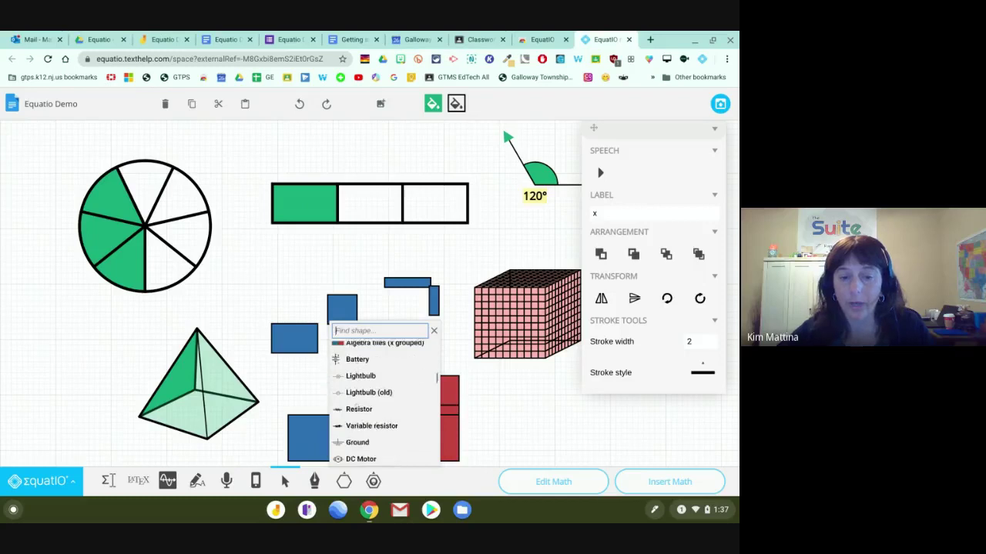
{"action": "scroll", "coordinate": [359, 403], "scroll_direction": "down", "scroll_amount": 3}
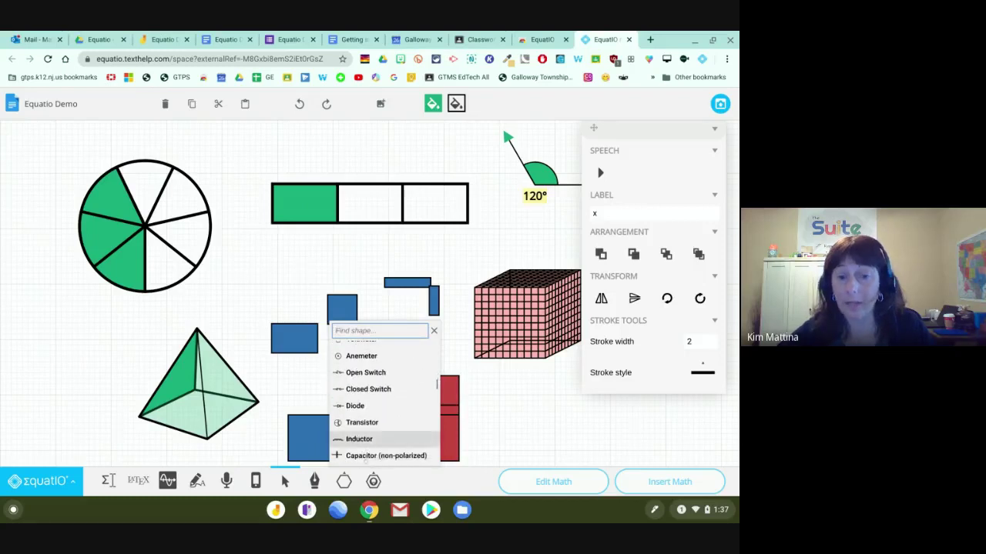
{"action": "scroll", "coordinate": [368, 433], "scroll_direction": "down", "scroll_amount": 2}
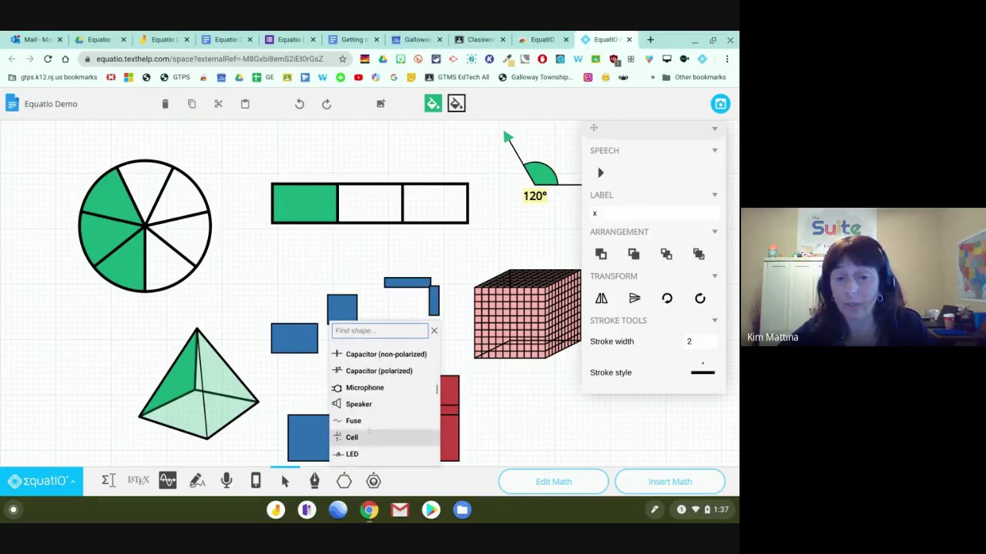
{"action": "scroll", "coordinate": [365, 413], "scroll_direction": "up", "scroll_amount": 8}
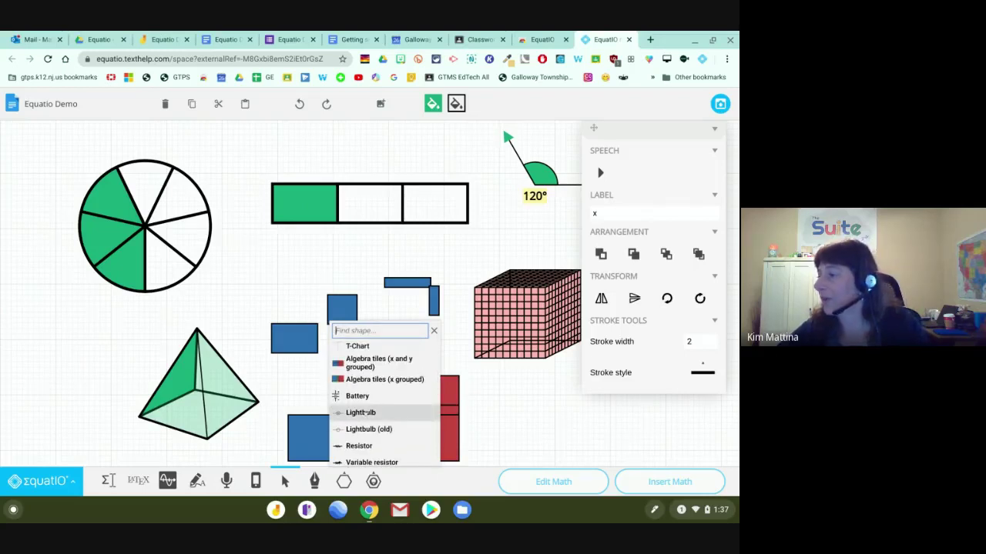
{"action": "scroll", "coordinate": [359, 412], "scroll_direction": "up", "scroll_amount": 2}
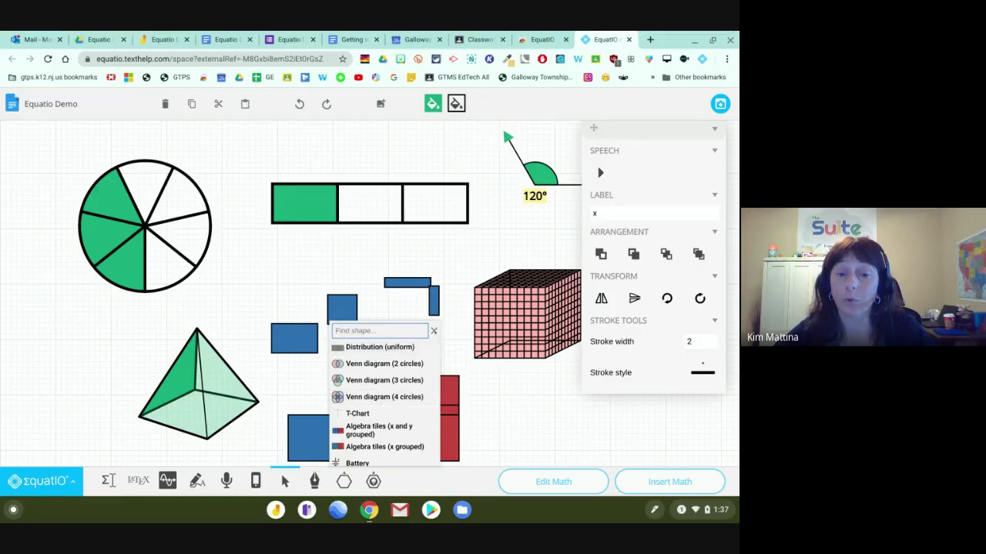
{"action": "left_click", "coordinate": [528, 419]}
{"action": "left_click", "coordinate": [550, 417]}
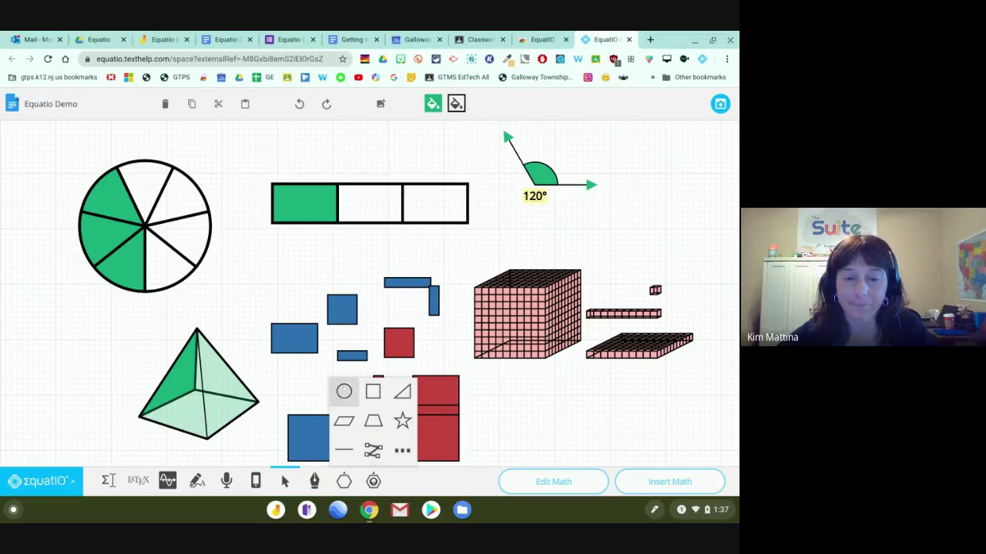
Draw a green rectangle in the empty space below the fraction circle, beside the pyramid
{"action": "left_click", "coordinate": [402, 450]}
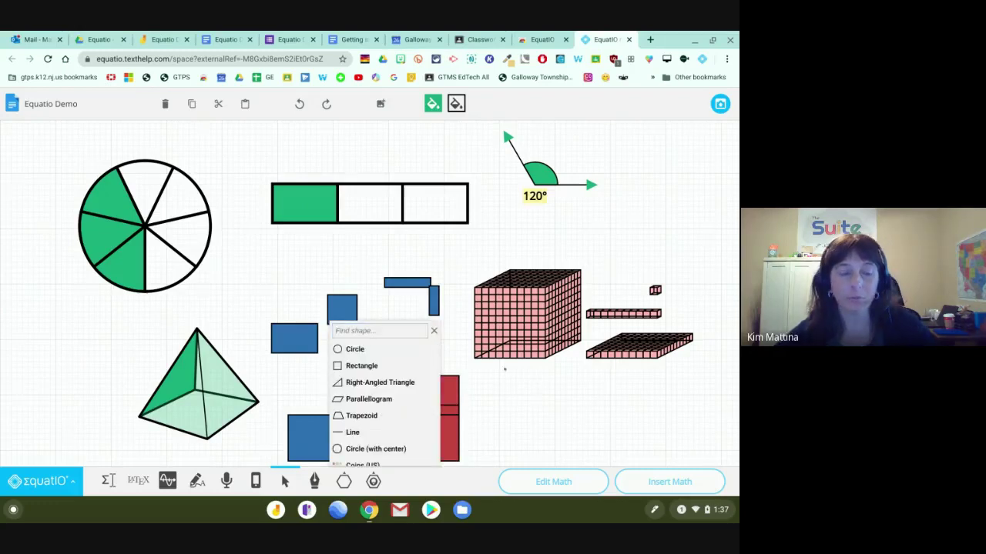
{"action": "left_click", "coordinate": [434, 330]}
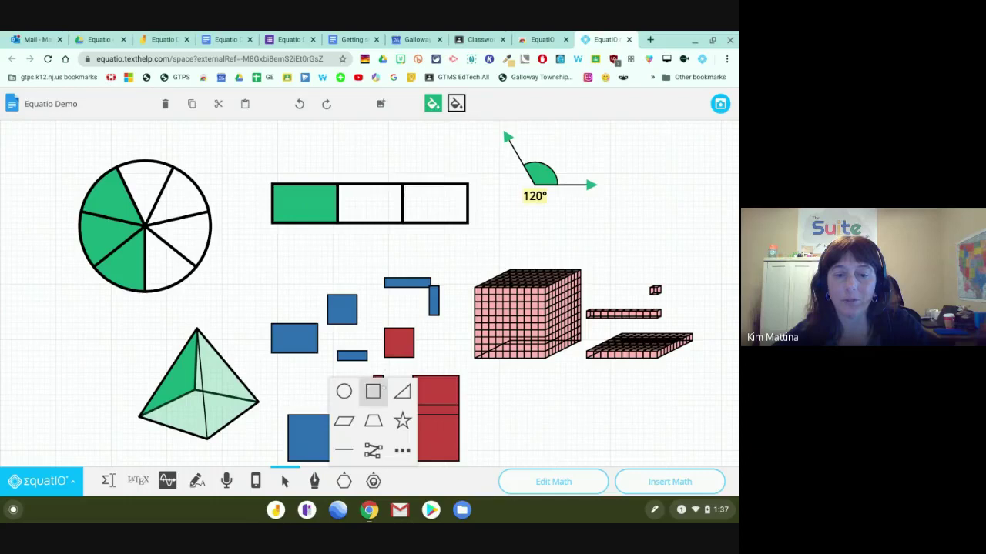
{"action": "left_click", "coordinate": [373, 391]}
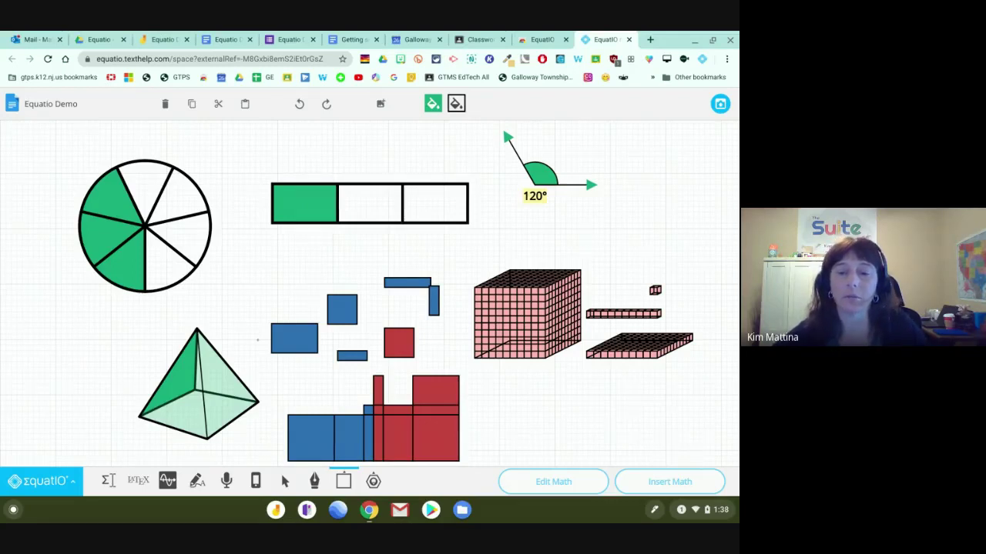
{"action": "left_click_drag", "start_coordinate": [48, 301], "coordinate": [112, 379]}
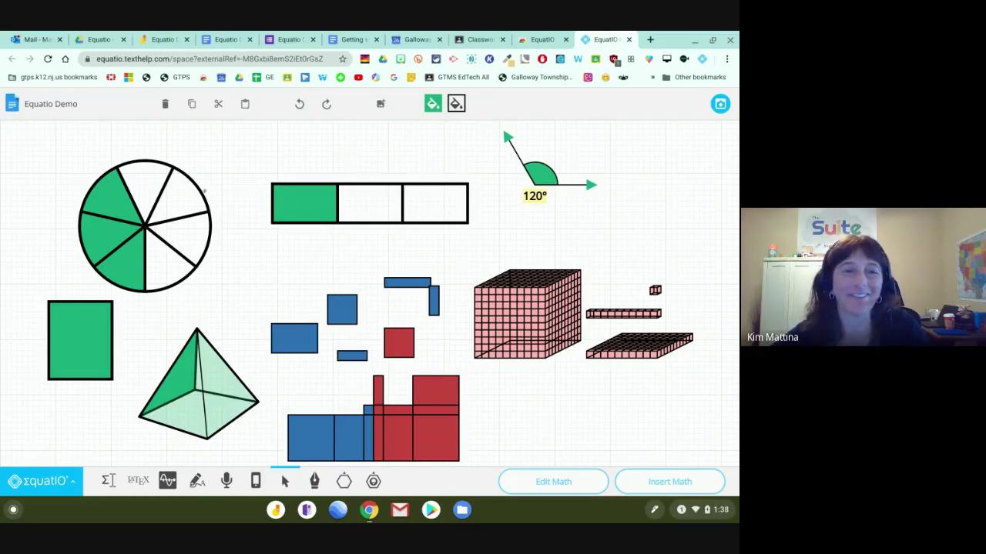
Delete the pyramid, all the algebra tiles and every piece of the Base 10 Blocks set from the canvas
{"action": "left_click_drag", "start_coordinate": [248, 268], "coordinate": [479, 455]}
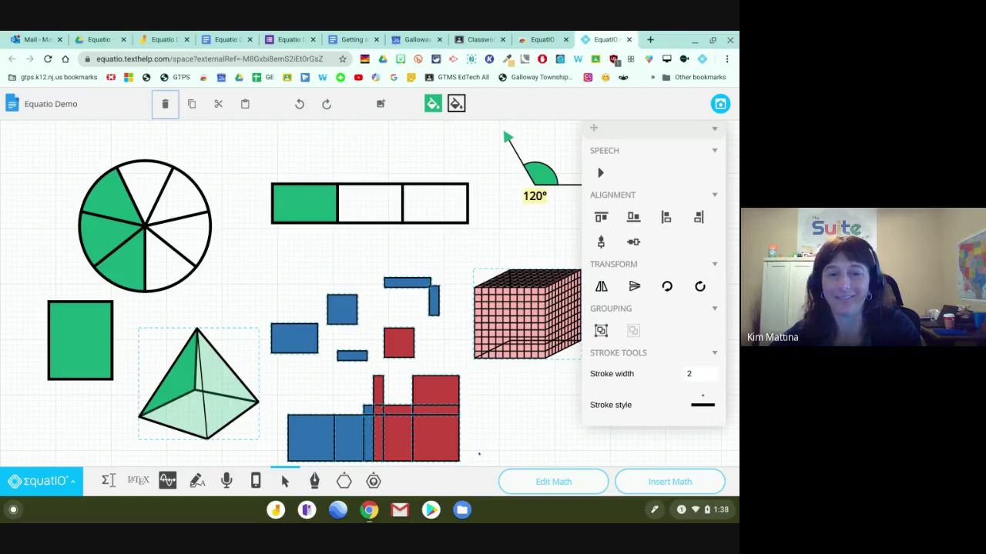
{"action": "key", "text": "Delete"}
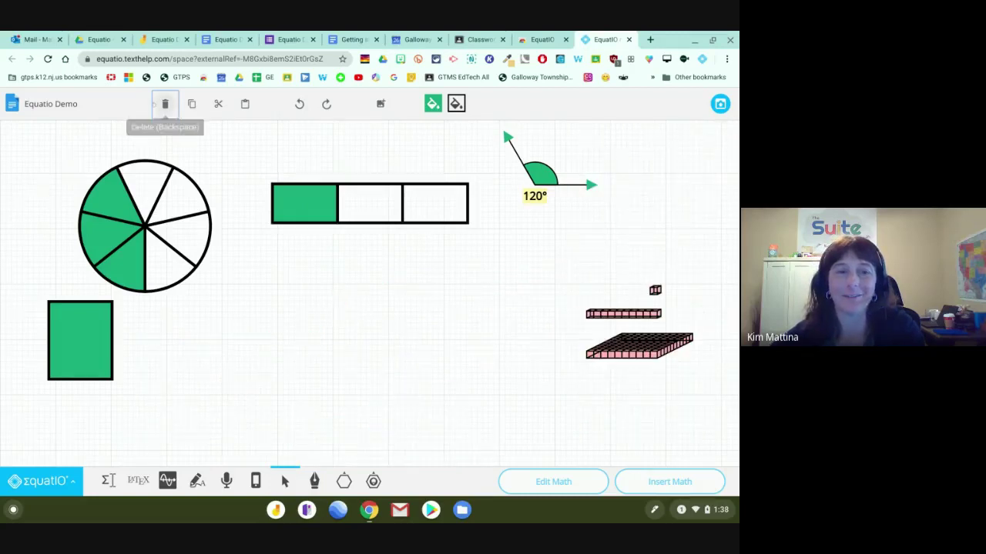
{"action": "left_click", "coordinate": [623, 314]}
{"action": "key", "text": "Delete"}
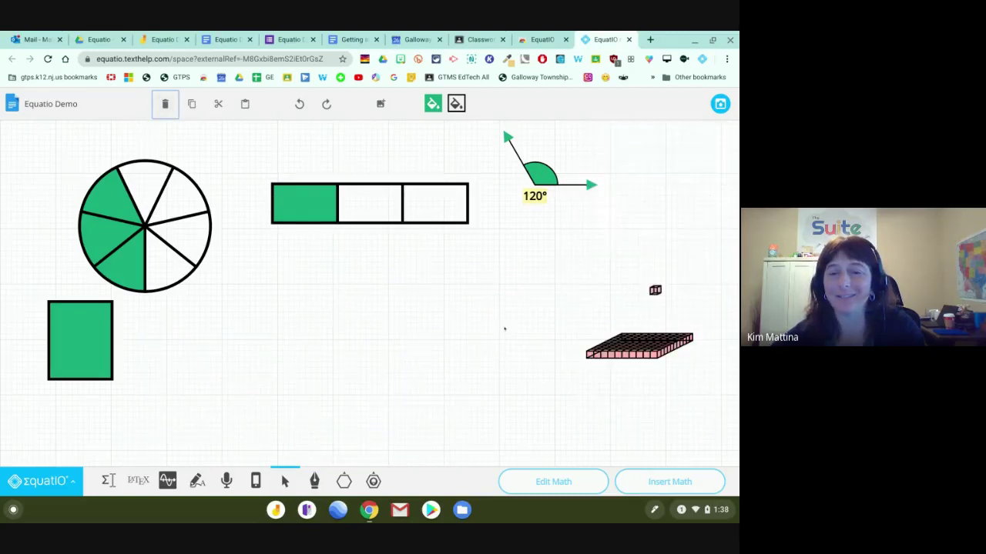
{"action": "left_click_drag", "start_coordinate": [595, 266], "coordinate": [662, 322]}
{"action": "key", "text": "Delete"}
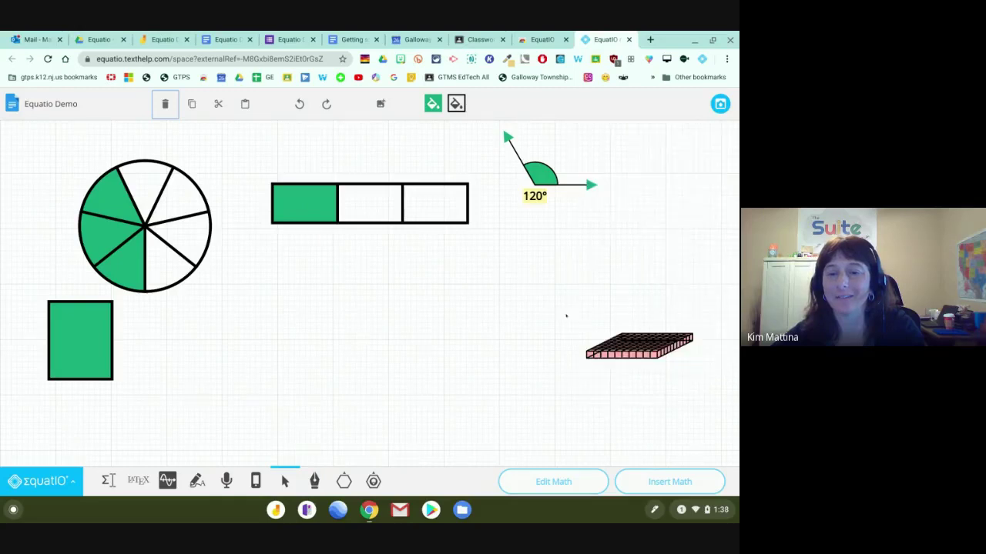
{"action": "left_click", "coordinate": [612, 349]}
{"action": "key", "text": "Delete"}
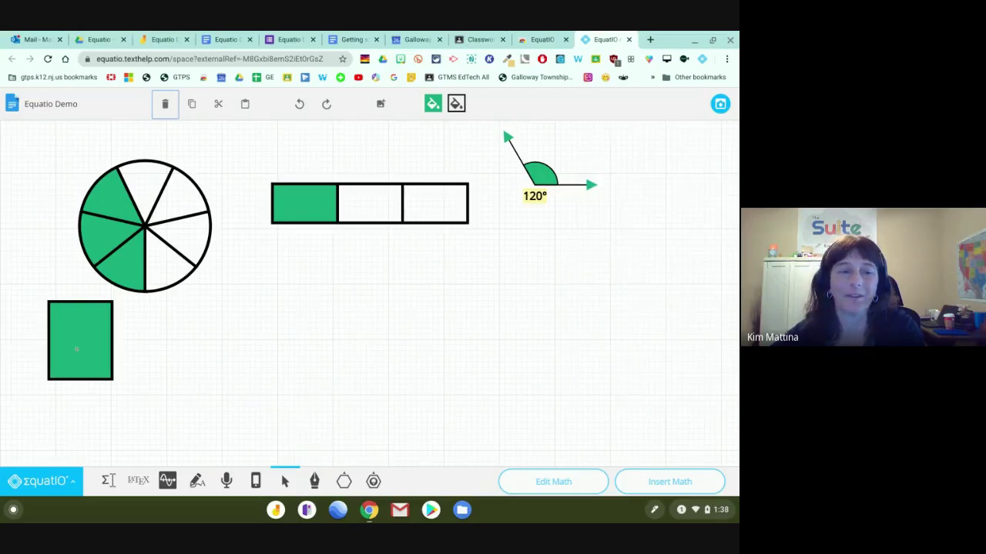
Delete the green rectangle below the fraction circle and the 120° angle shape
{"action": "left_click", "coordinate": [76, 349]}
{"action": "key", "text": "Delete"}
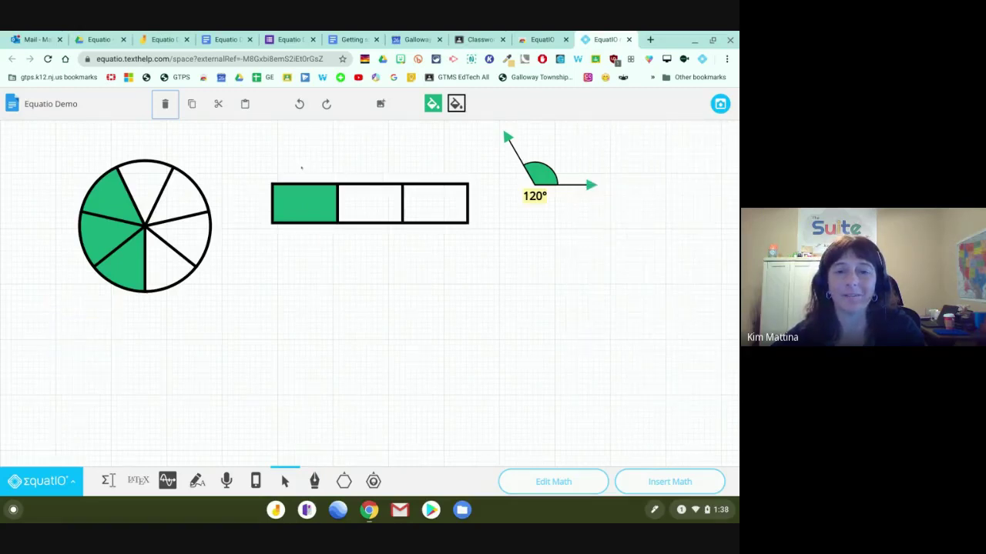
{"action": "left_click", "coordinate": [539, 173]}
{"action": "key", "text": "Delete"}
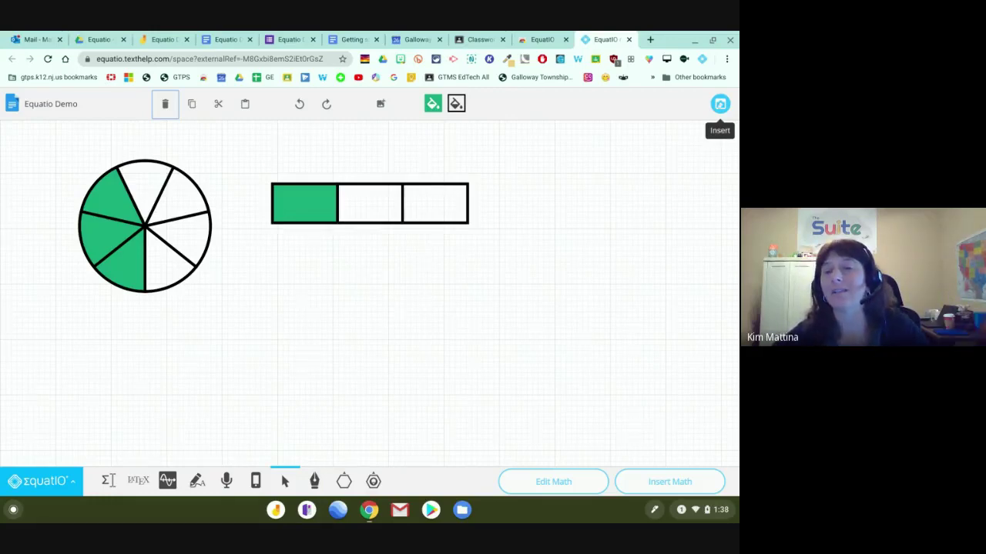
Insert the fraction circle and fraction bar into the Google document, and open a new mathspace with the inserted image selected
{"action": "left_click", "coordinate": [720, 104]}
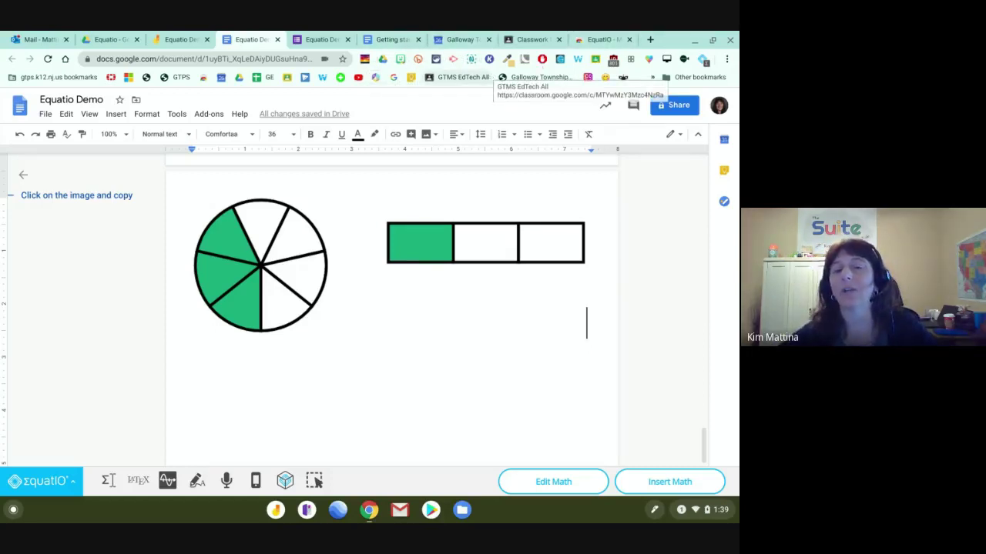
{"action": "left_click", "coordinate": [418, 295]}
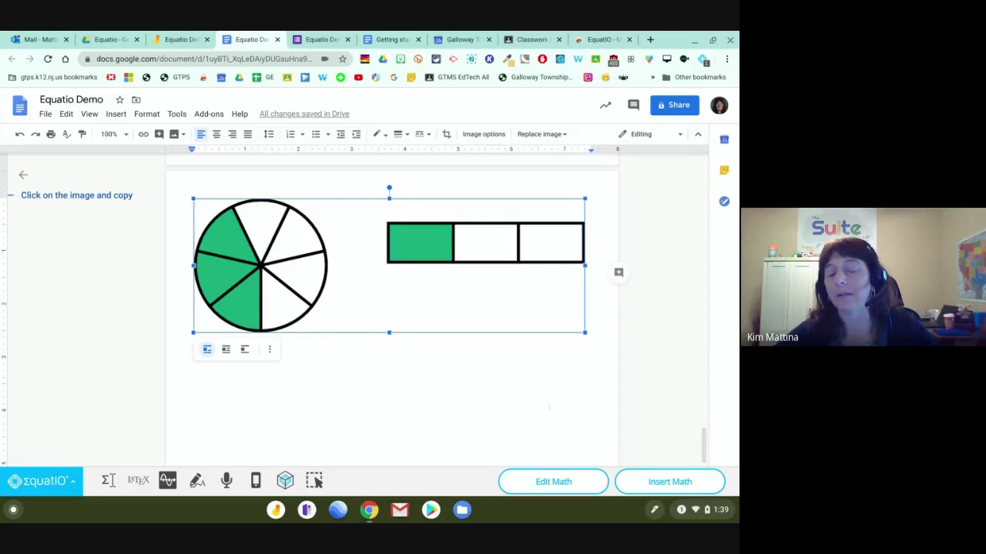
{"action": "left_click", "coordinate": [285, 481]}
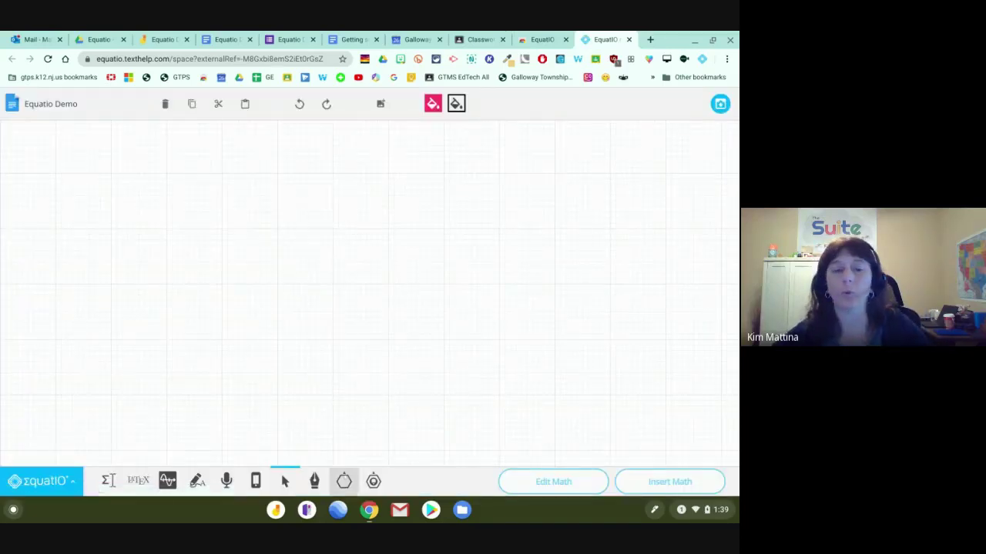
{"action": "left_click", "coordinate": [344, 481]}
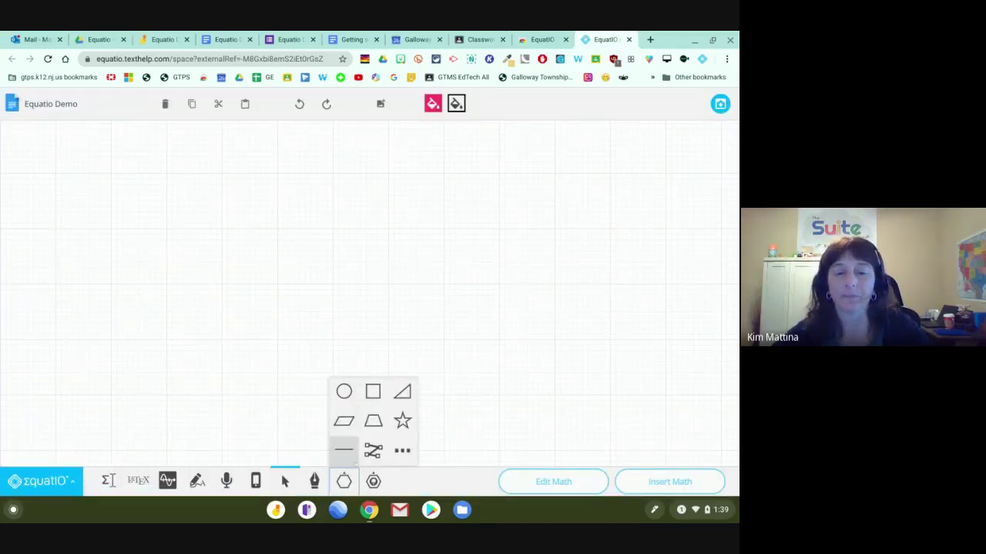
{"action": "left_click", "coordinate": [373, 481]}
{"action": "left_click", "coordinate": [432, 418]}
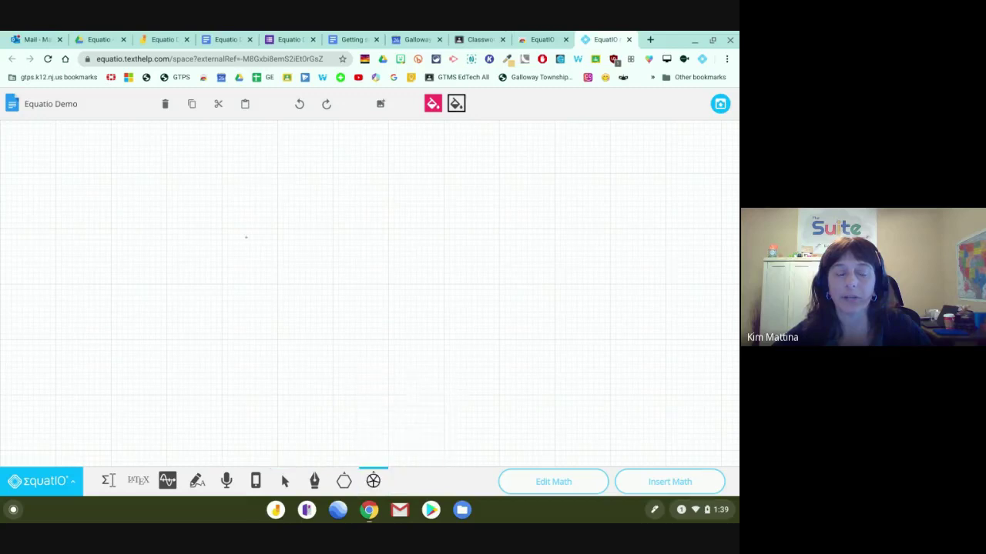
{"action": "left_click", "coordinate": [214, 184]}
{"action": "left_click_drag", "start_coordinate": [192, 183], "coordinate": [335, 318]}
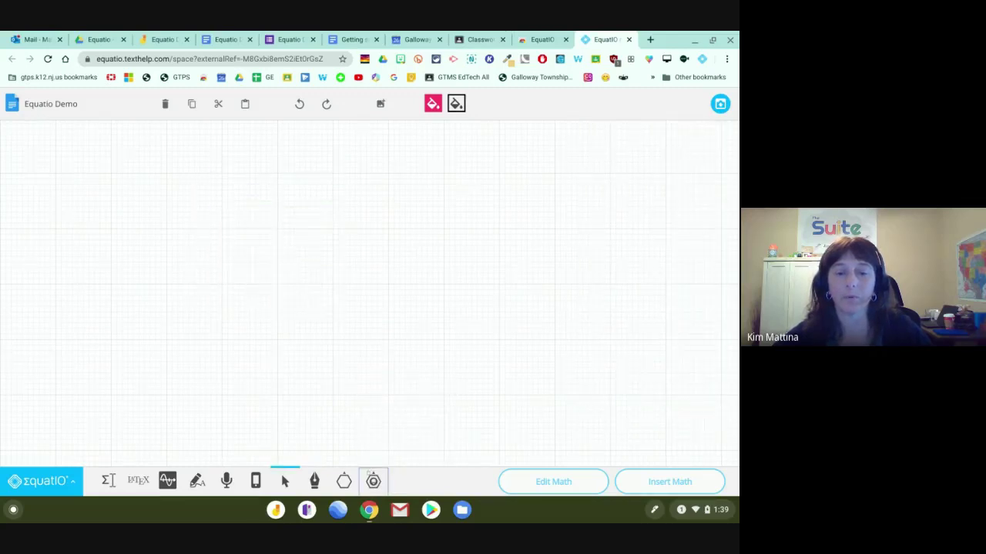
{"action": "left_click", "coordinate": [372, 481]}
{"action": "left_click", "coordinate": [431, 419]}
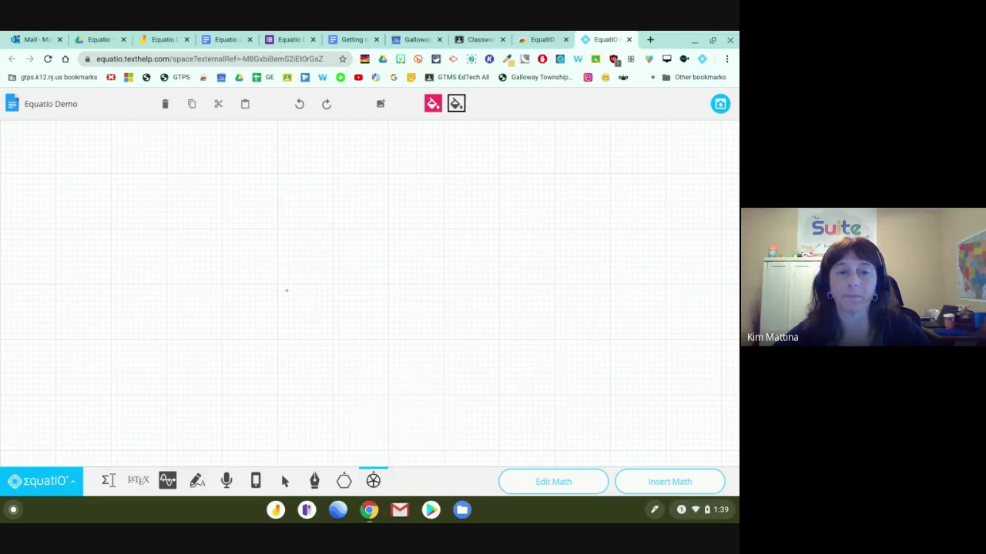
{"action": "left_click", "coordinate": [194, 175]}
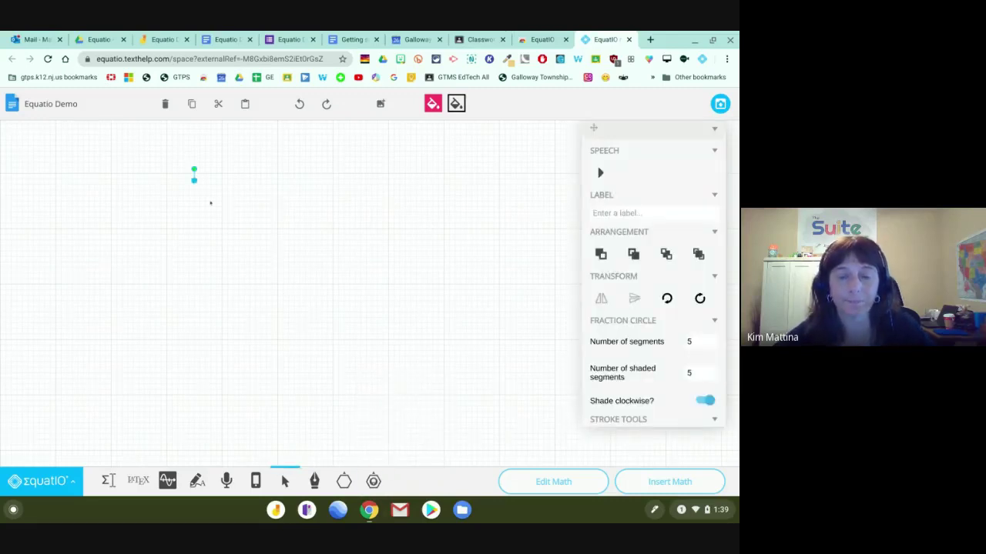
{"action": "key", "text": "Delete"}
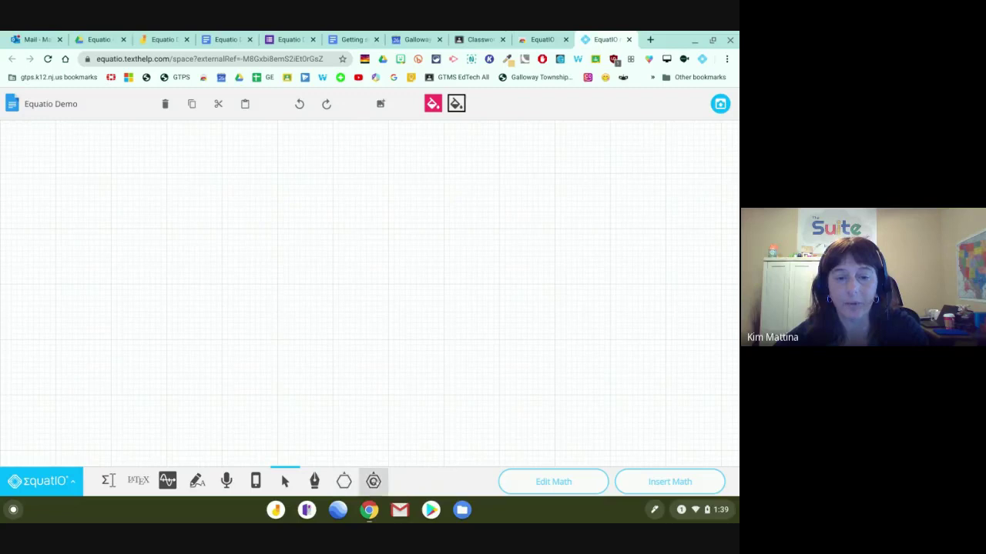
Draw a pink fraction circle with five shaded segments, insert it into the Google document and select the inserted image
{"action": "left_click", "coordinate": [373, 481]}
{"action": "left_click", "coordinate": [429, 420]}
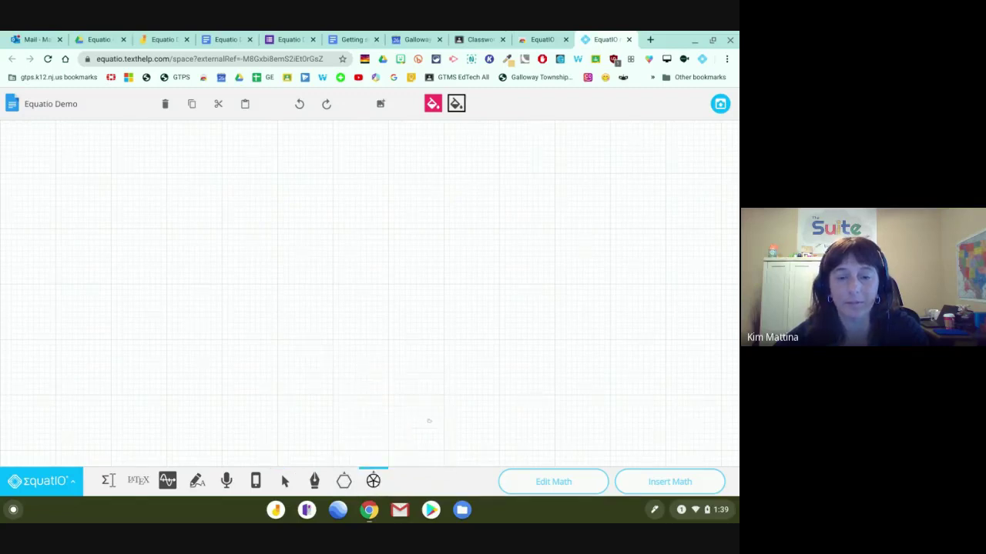
{"action": "left_click_drag", "start_coordinate": [207, 199], "coordinate": [342, 334]}
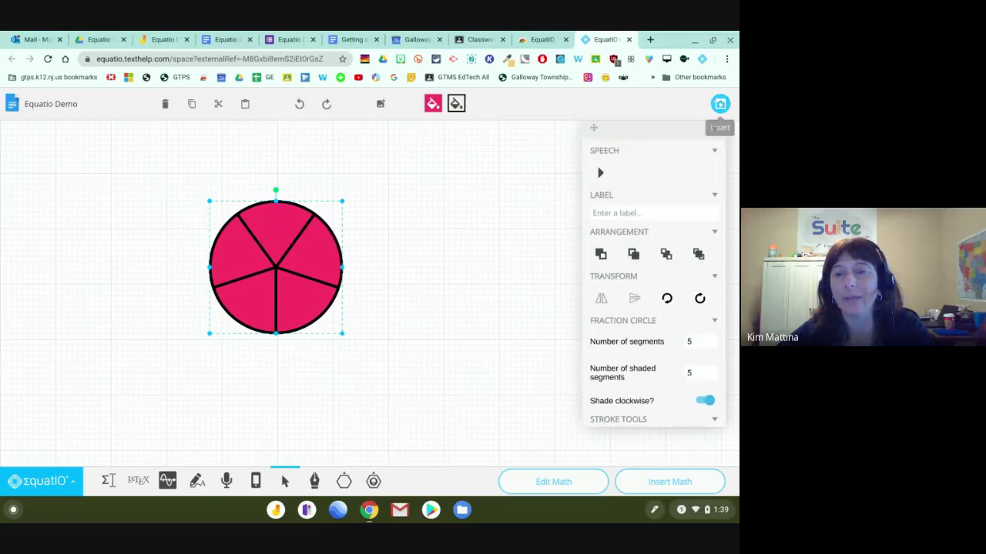
{"action": "left_click", "coordinate": [720, 104]}
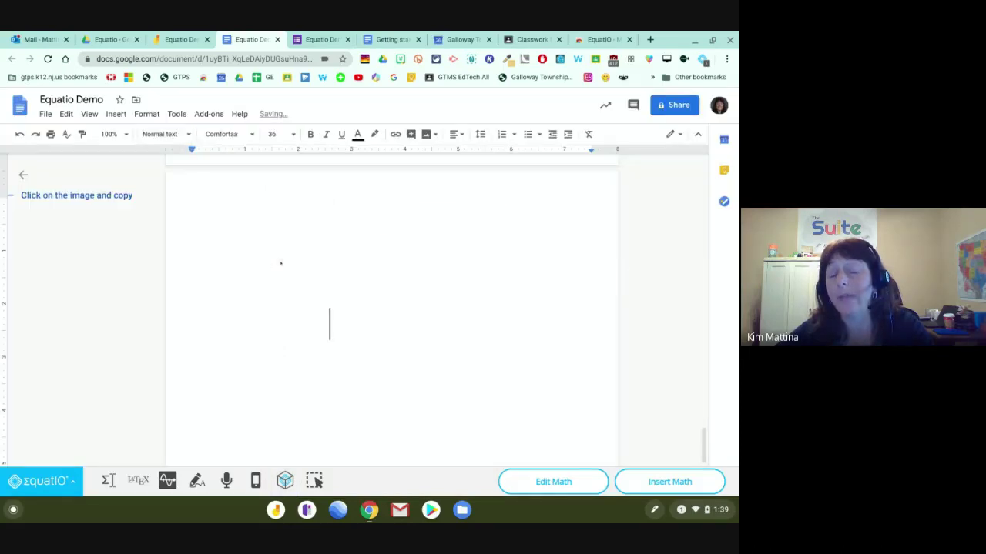
{"action": "left_click", "coordinate": [268, 256]}
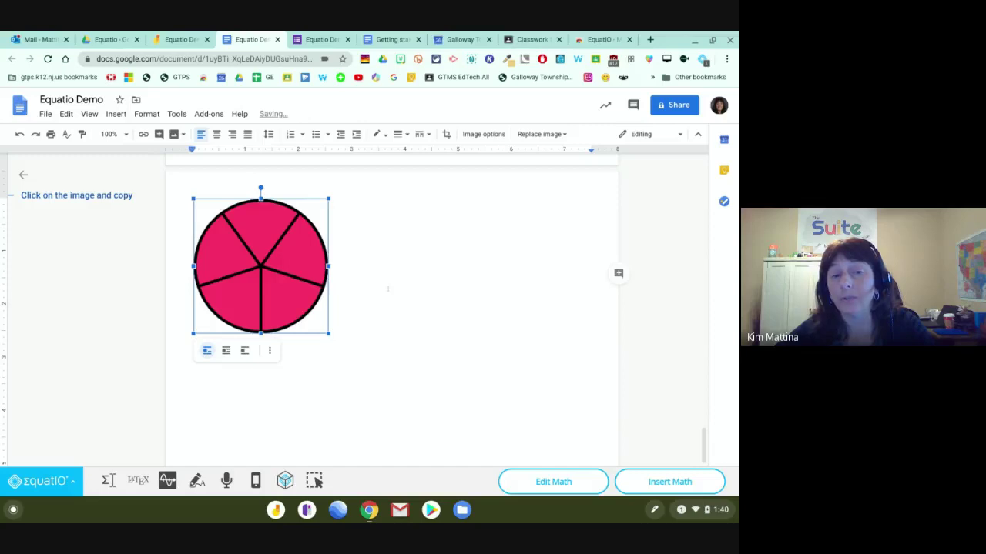
{"action": "scroll", "coordinate": [388, 289], "scroll_direction": "up", "scroll_amount": 2}
{"action": "scroll", "coordinate": [388, 289], "scroll_direction": "down", "scroll_amount": 1}
{"action": "scroll", "coordinate": [287, 260], "scroll_direction": "up", "scroll_amount": 6}
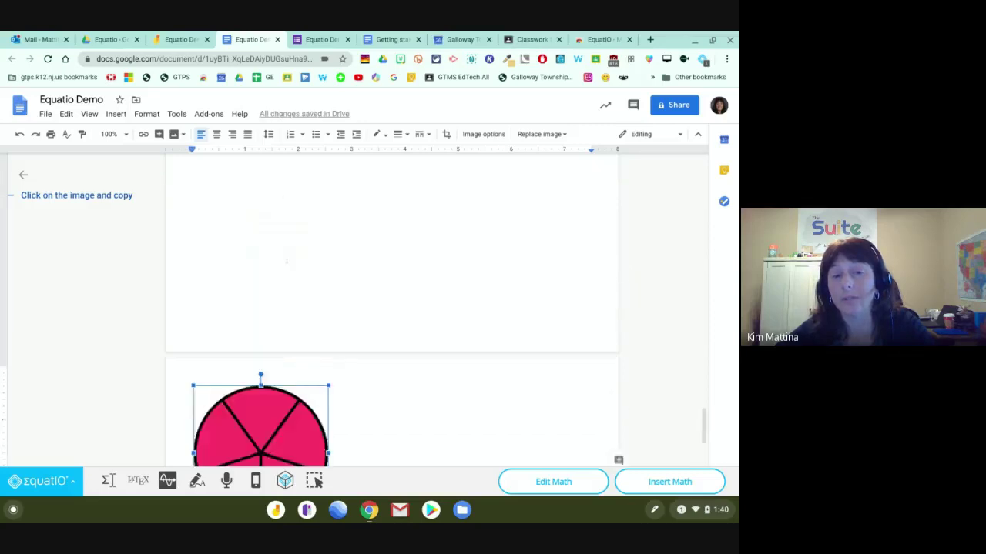
{"action": "scroll", "coordinate": [286, 262], "scroll_direction": "down", "scroll_amount": 5}
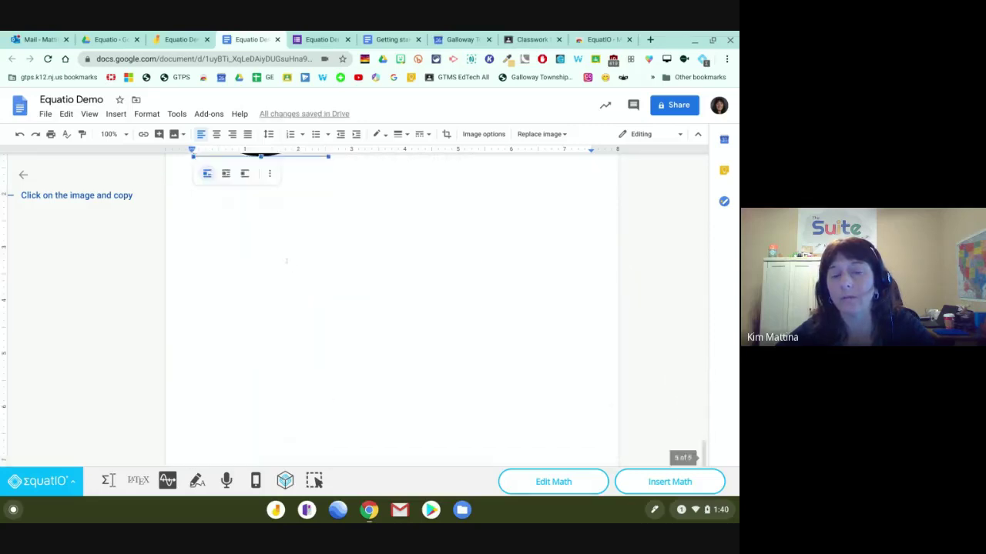
Review the equations, graphs and fraction circle in the Equatio Demo document, returning to the "Click on the image and copy" heading
{"action": "scroll", "coordinate": [287, 262], "scroll_direction": "up", "scroll_amount": 2}
{"action": "scroll", "coordinate": [287, 261], "scroll_direction": "up", "scroll_amount": 7}
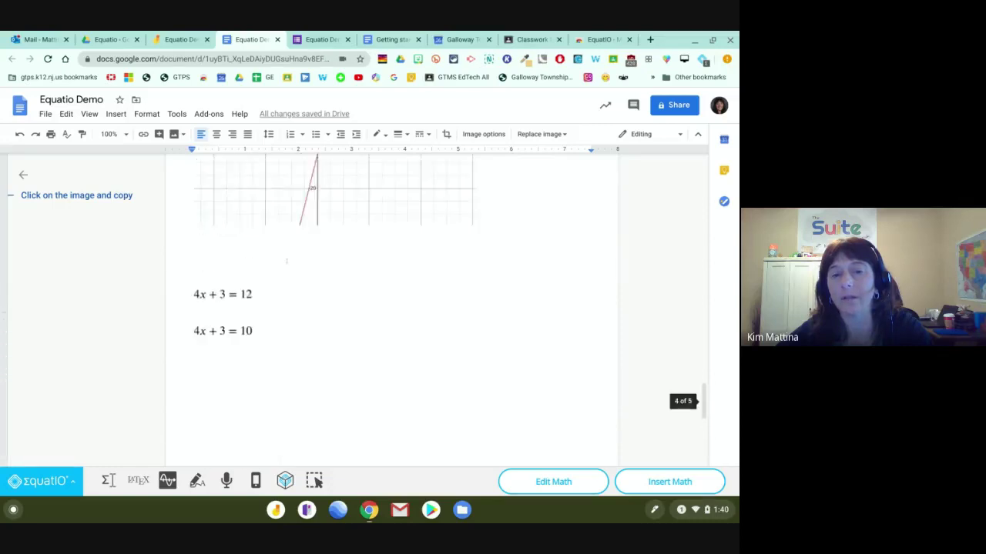
{"action": "scroll", "coordinate": [286, 261], "scroll_direction": "down", "scroll_amount": 5}
{"action": "scroll", "coordinate": [287, 261], "scroll_direction": "up", "scroll_amount": 3}
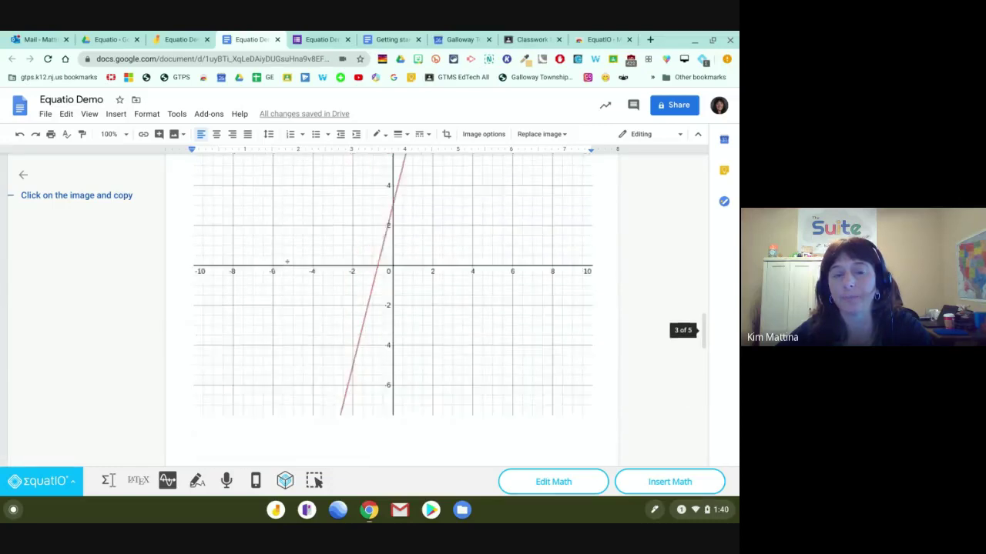
{"action": "scroll", "coordinate": [286, 262], "scroll_direction": "up", "scroll_amount": 1}
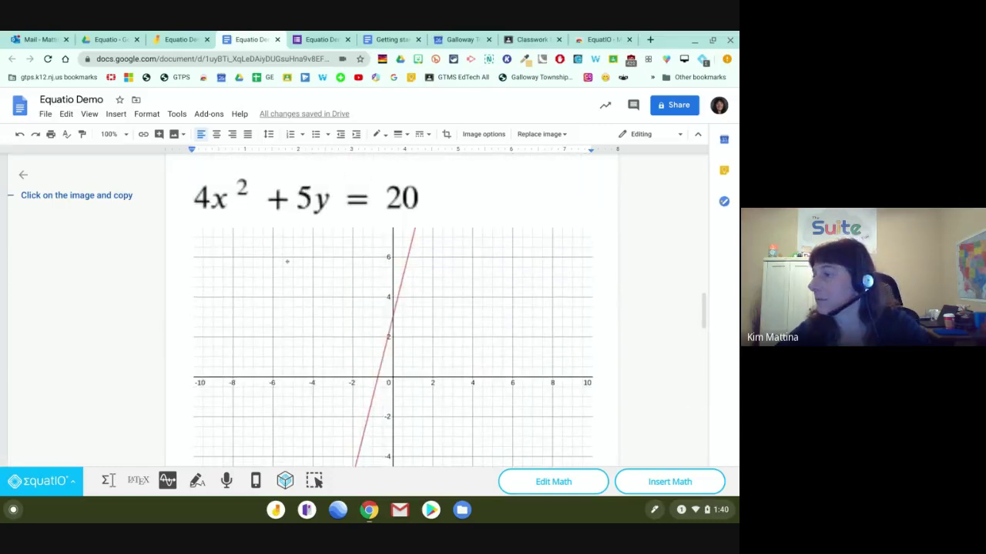
{"action": "scroll", "coordinate": [298, 285], "scroll_direction": "up", "scroll_amount": 8}
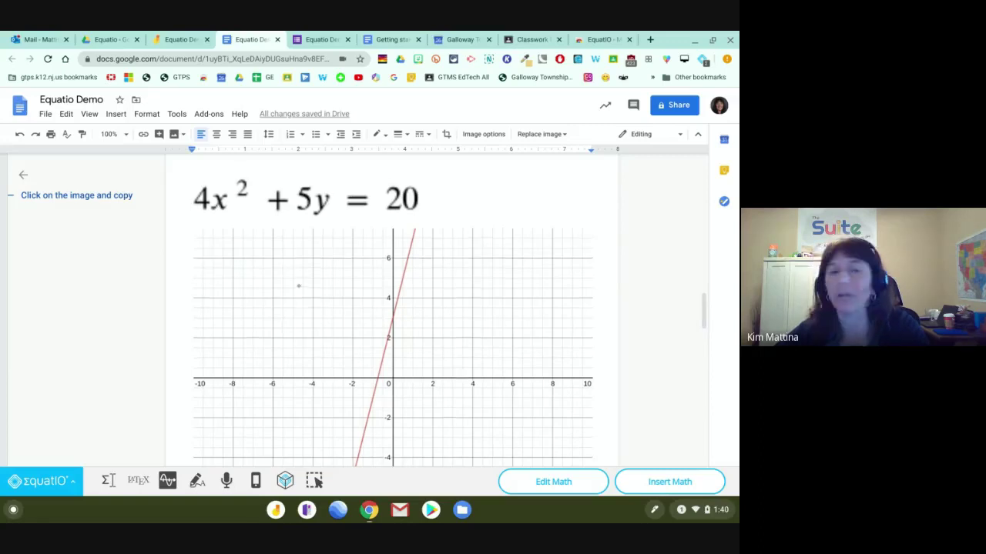
{"action": "scroll", "coordinate": [298, 285], "scroll_direction": "up", "scroll_amount": 10}
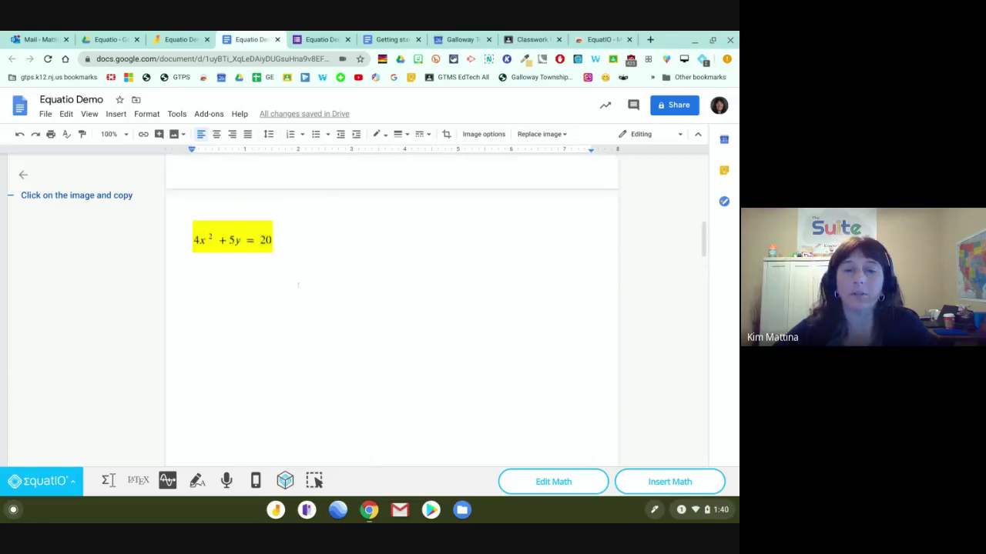
{"action": "scroll", "coordinate": [298, 285], "scroll_direction": "up", "scroll_amount": 3}
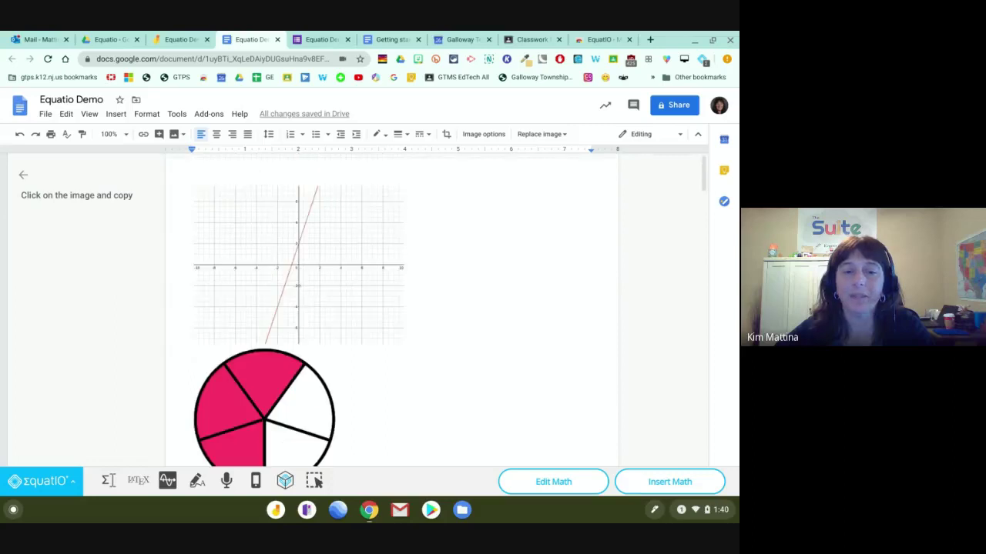
{"action": "scroll", "coordinate": [298, 285], "scroll_direction": "down", "scroll_amount": 8}
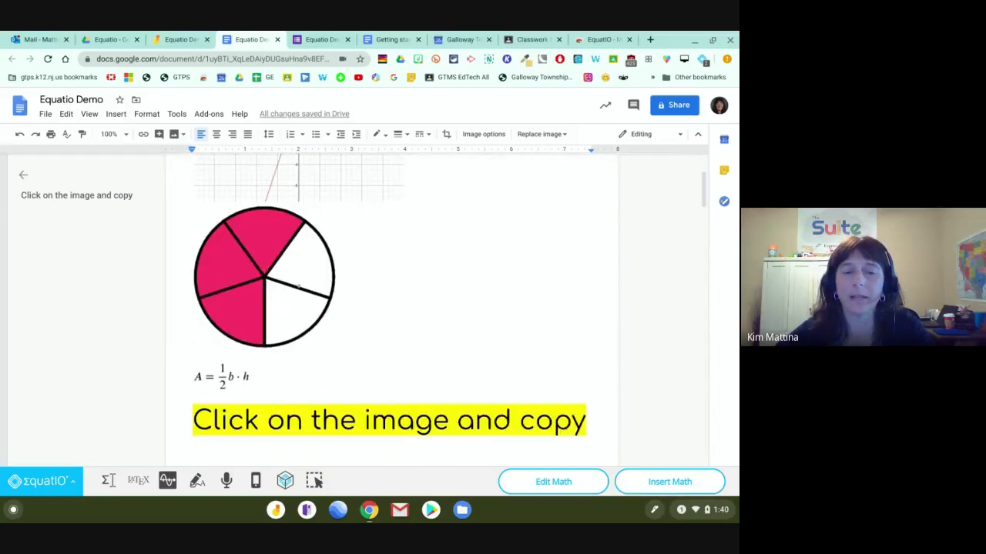
{"action": "scroll", "coordinate": [298, 287], "scroll_direction": "down", "scroll_amount": 5}
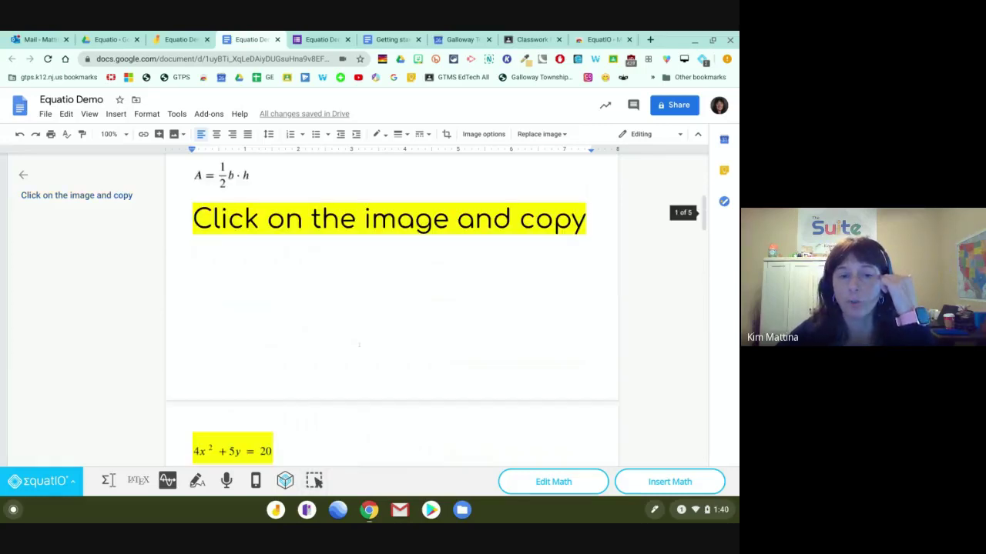
{"action": "scroll", "coordinate": [320, 431], "scroll_direction": "up", "scroll_amount": 3}
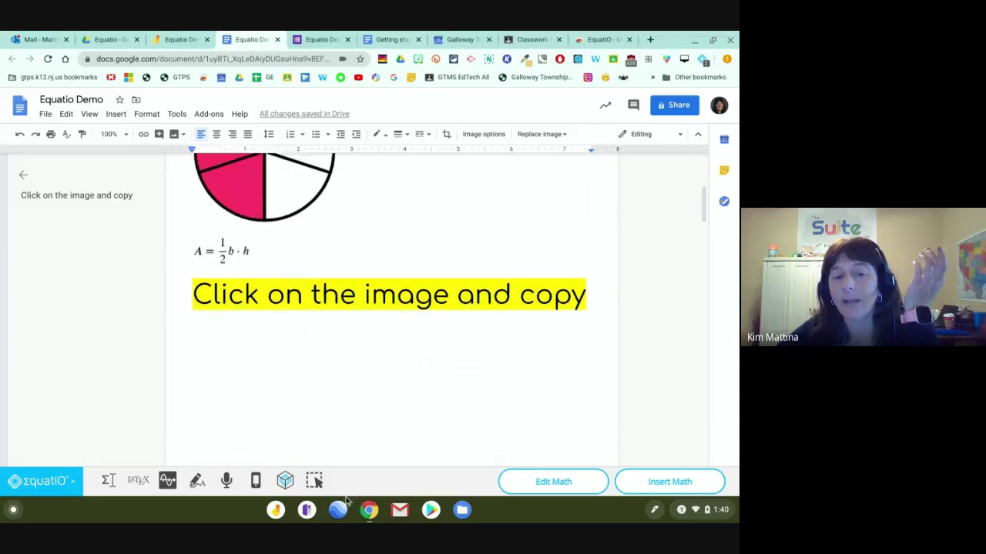
{"action": "scroll", "coordinate": [320, 449], "scroll_direction": "up", "scroll_amount": 2}
{"action": "scroll", "coordinate": [322, 368], "scroll_direction": "down", "scroll_amount": 3}
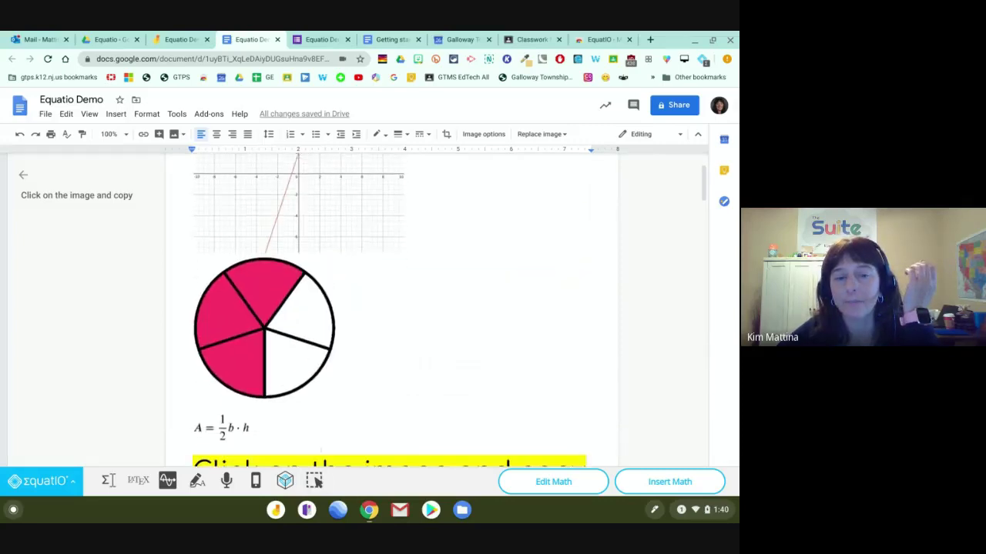
Capture the highlighted "Click on the image and copy" heading with the Screenshot Reader to have it read aloud
{"action": "left_click", "coordinate": [322, 352]}
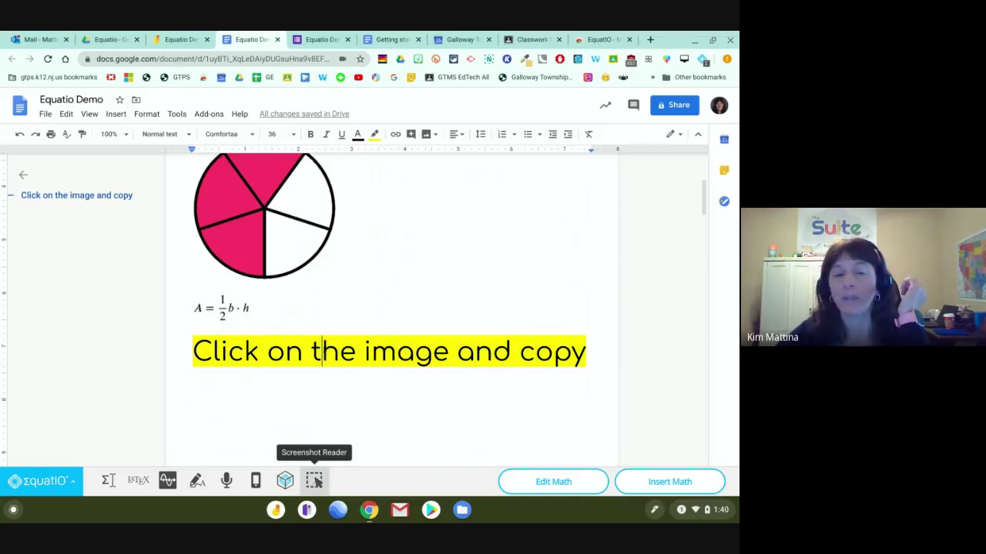
{"action": "left_click", "coordinate": [314, 481]}
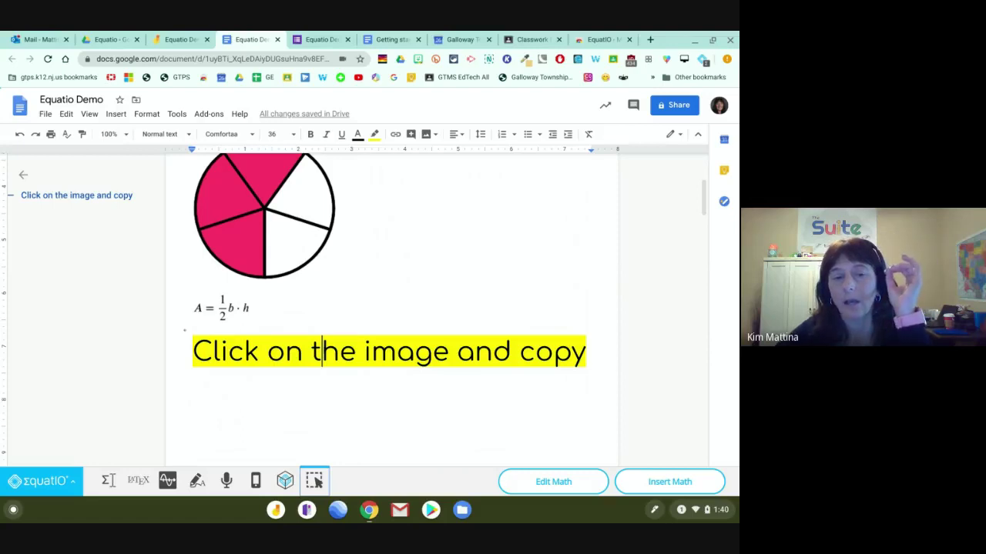
{"action": "left_click_drag", "start_coordinate": [186, 332], "coordinate": [516, 362]}
{"action": "left_click_drag", "start_coordinate": [579, 367], "coordinate": [589, 373]}
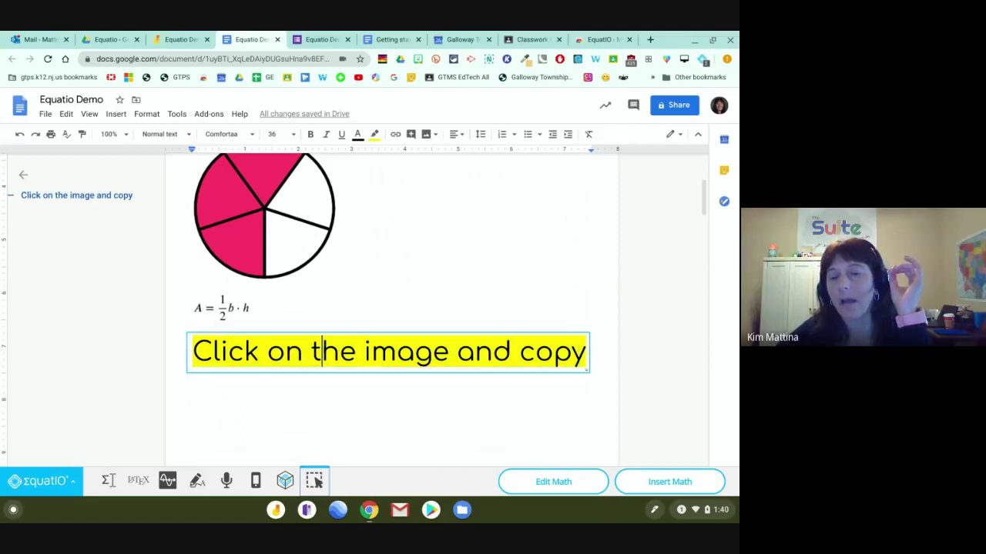
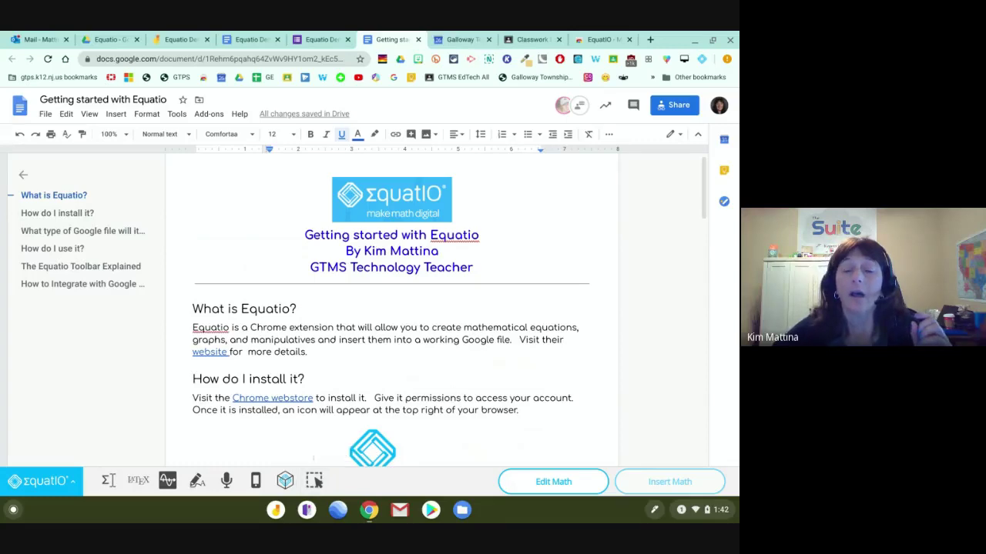
Read through the Getting started with Equatio guide, from the introduction past the toolbar explanations to the Google Files integration section
{"action": "scroll", "coordinate": [391, 308], "scroll_direction": "down", "scroll_amount": 3}
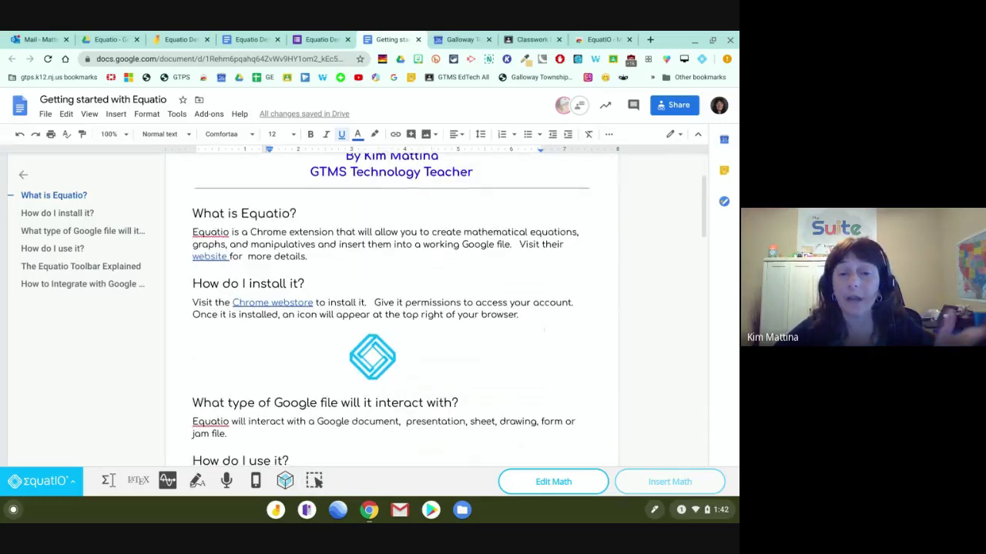
{"action": "scroll", "coordinate": [391, 308], "scroll_direction": "down", "scroll_amount": 5}
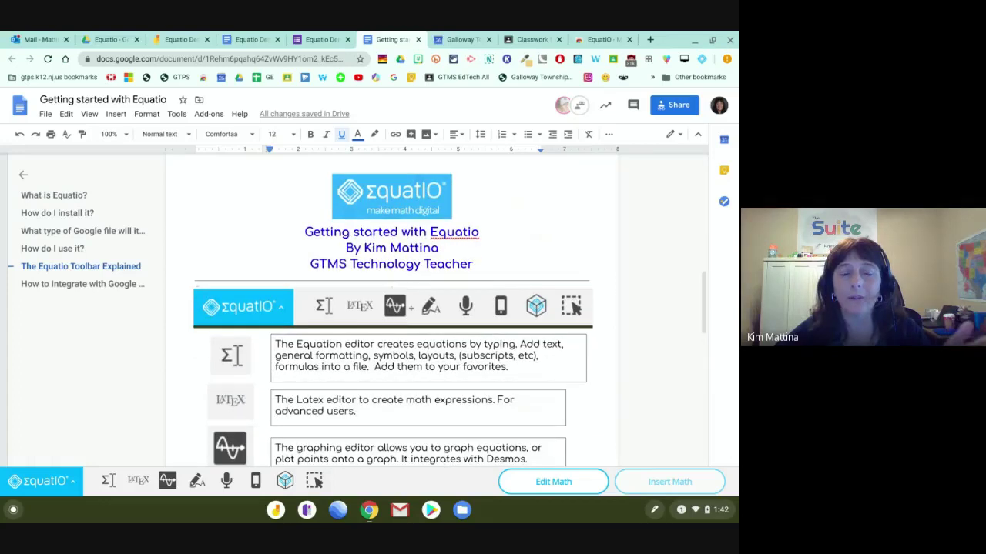
{"action": "scroll", "coordinate": [391, 308], "scroll_direction": "down", "scroll_amount": 1}
{"action": "scroll", "coordinate": [265, 351], "scroll_direction": "down", "scroll_amount": 1}
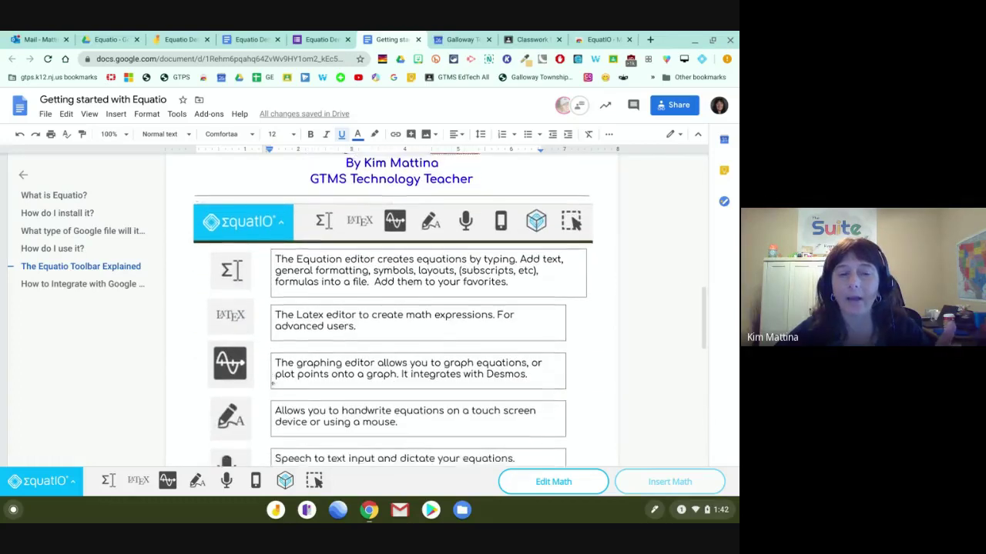
{"action": "scroll", "coordinate": [272, 383], "scroll_direction": "down", "scroll_amount": 3}
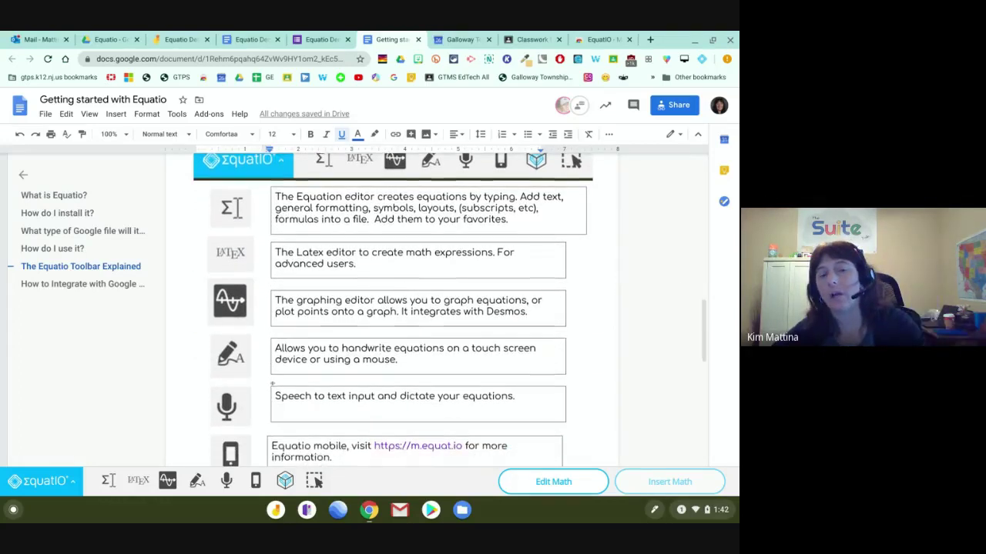
{"action": "scroll", "coordinate": [272, 383], "scroll_direction": "down", "scroll_amount": 1}
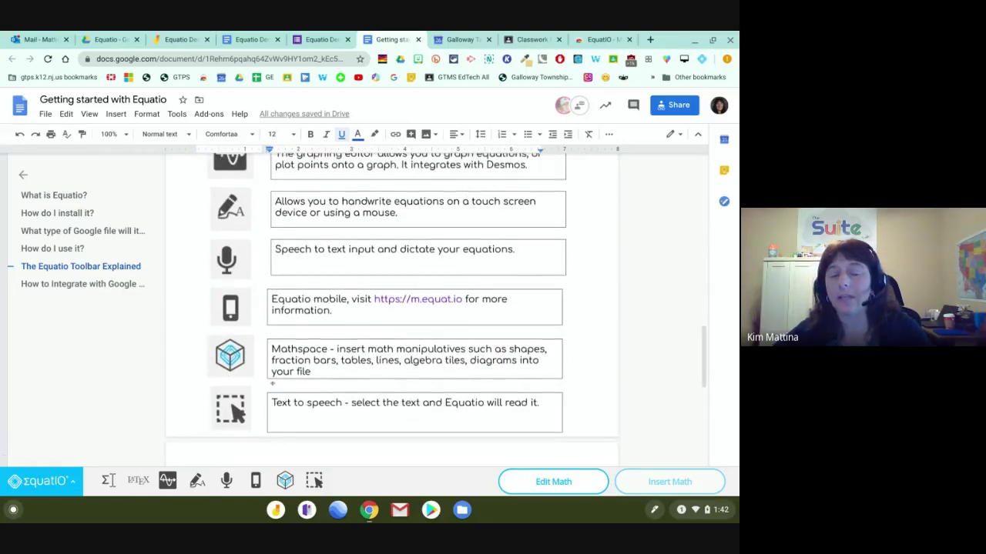
{"action": "scroll", "coordinate": [271, 383], "scroll_direction": "down", "scroll_amount": 1}
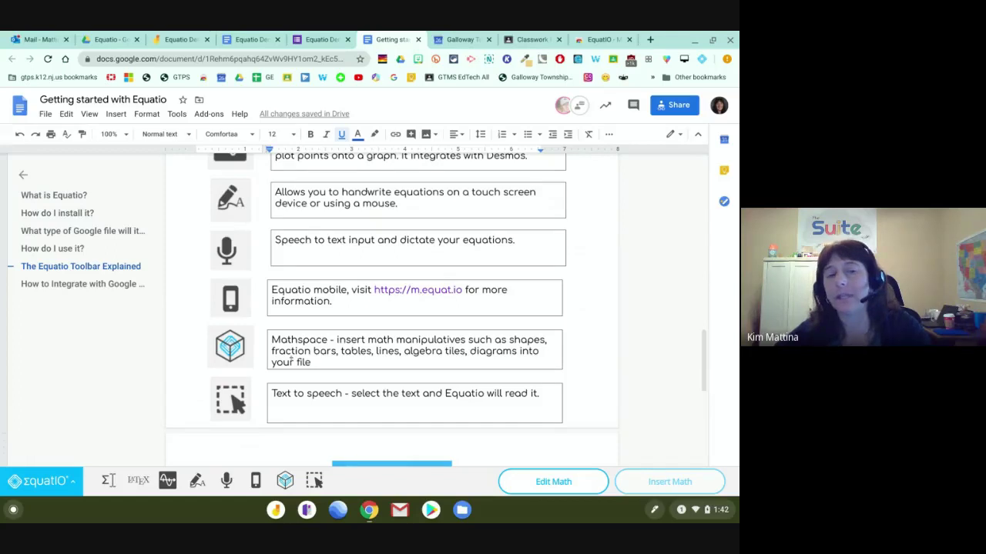
{"action": "scroll", "coordinate": [291, 357], "scroll_direction": "down", "scroll_amount": 3}
{"action": "scroll", "coordinate": [291, 356], "scroll_direction": "down", "scroll_amount": 2}
{"action": "scroll", "coordinate": [291, 357], "scroll_direction": "down", "scroll_amount": 3}
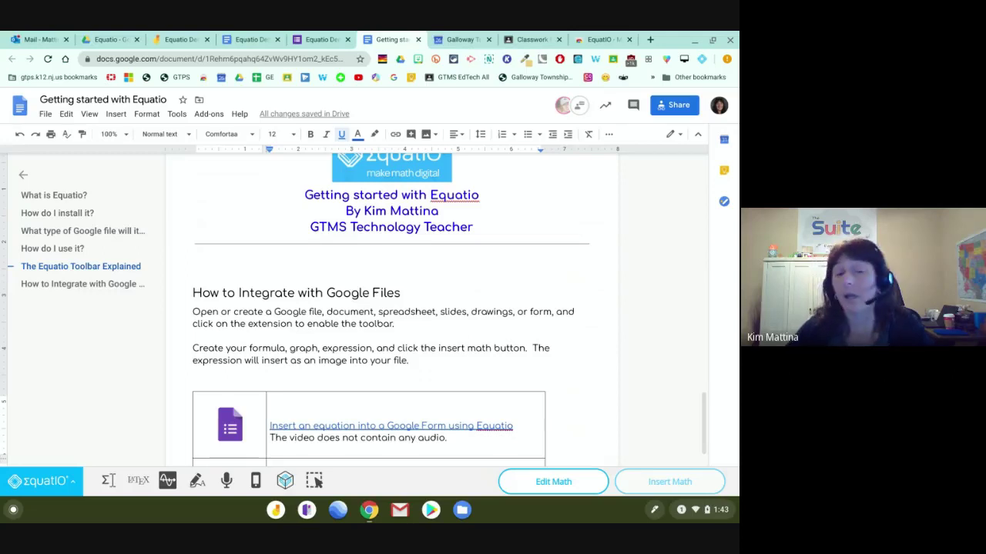
Switch to the Equatio Demo form and look over its email field and the first Solve questions
{"action": "left_click", "coordinate": [317, 39]}
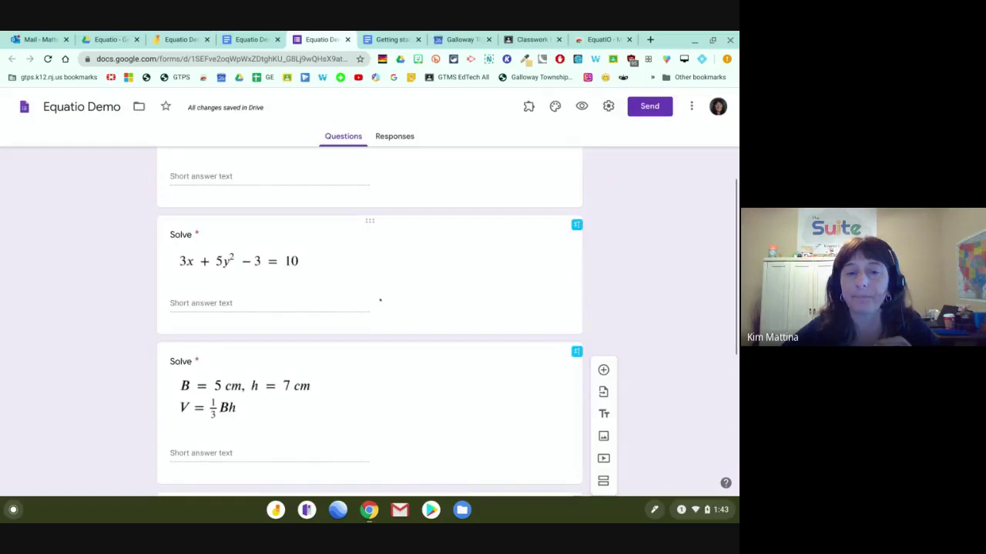
{"action": "scroll", "coordinate": [378, 301], "scroll_direction": "up", "scroll_amount": 3}
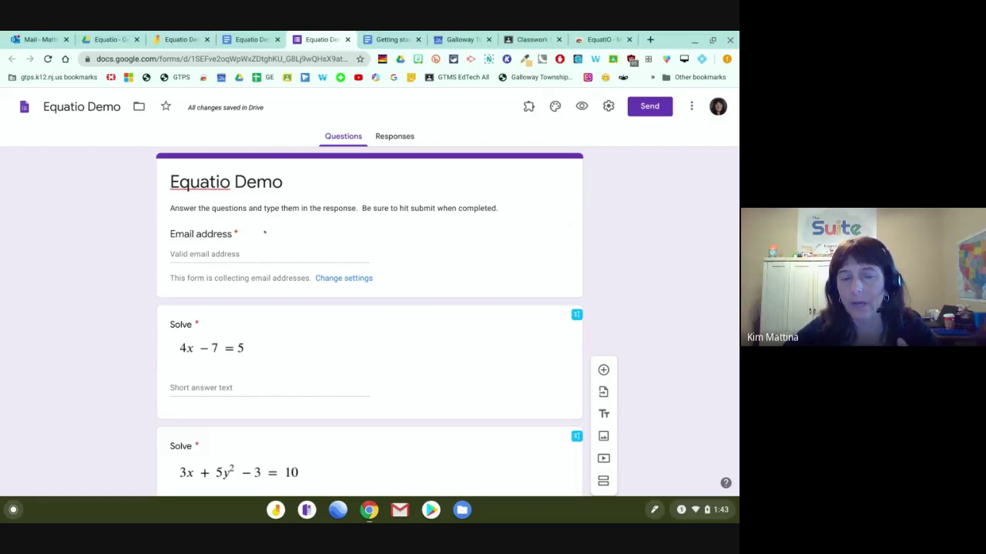
{"action": "scroll", "coordinate": [225, 286], "scroll_direction": "down", "scroll_amount": 2}
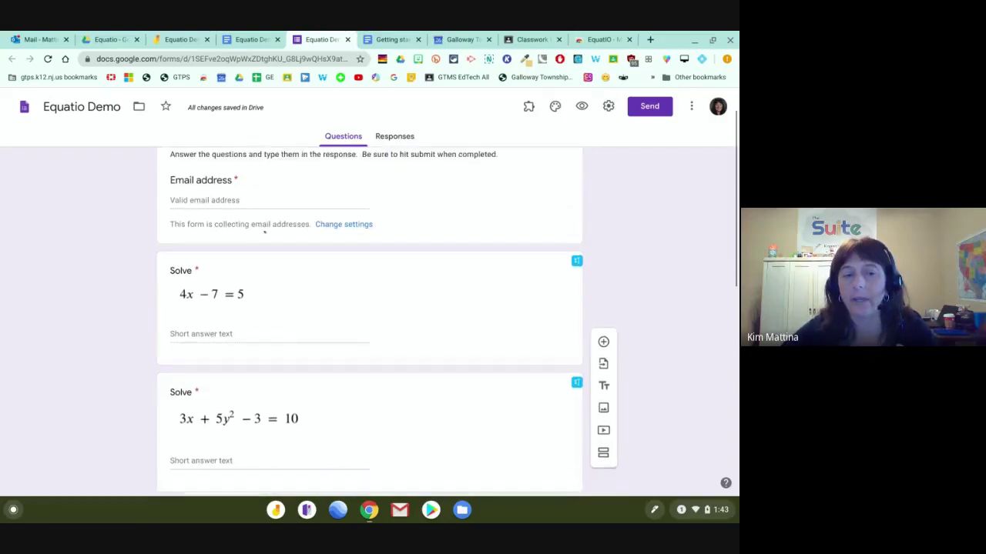
{"action": "scroll", "coordinate": [208, 290], "scroll_direction": "up", "scroll_amount": 1}
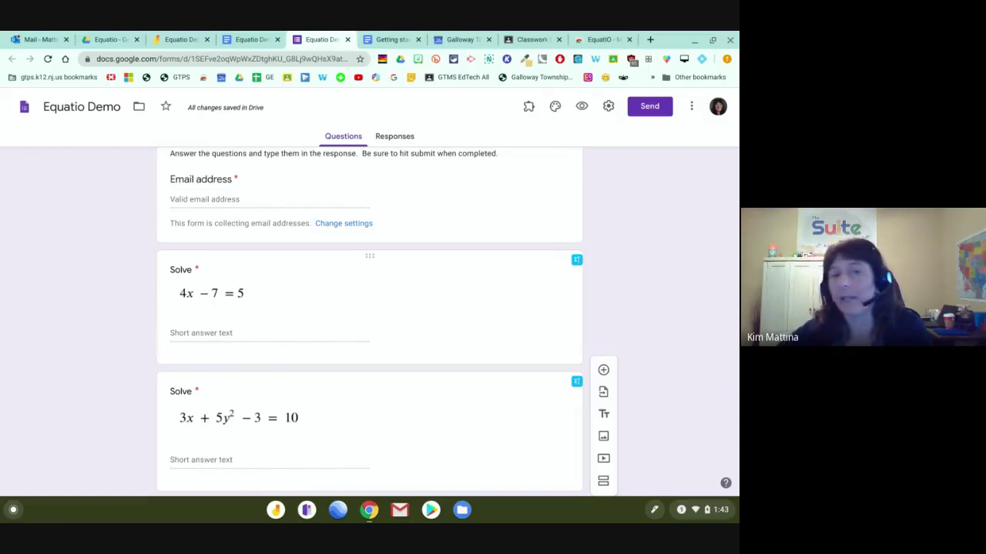
Select the 4x − 7 = 5 question, then preview the form as a respondent and return to editing it
{"action": "left_click", "coordinate": [194, 334]}
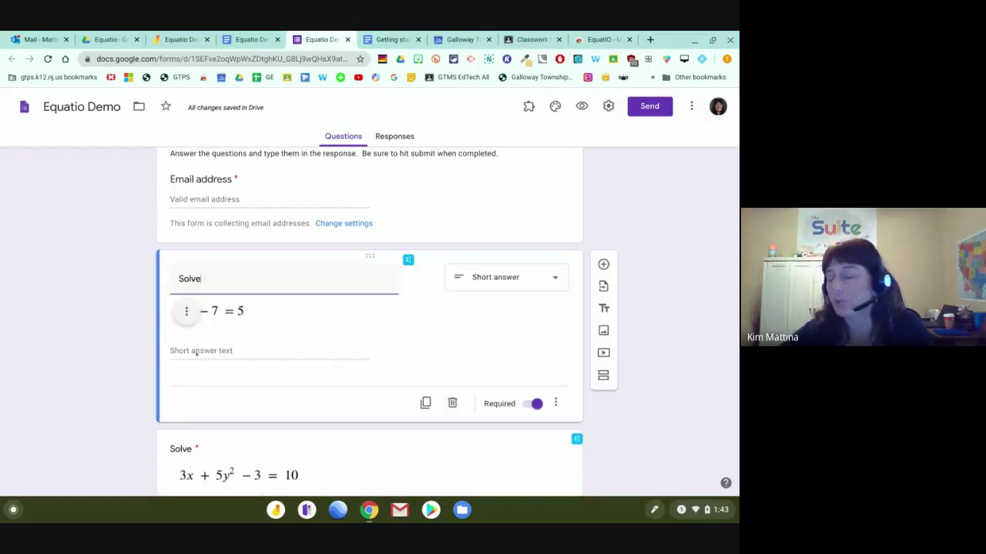
{"action": "left_click", "coordinate": [582, 106]}
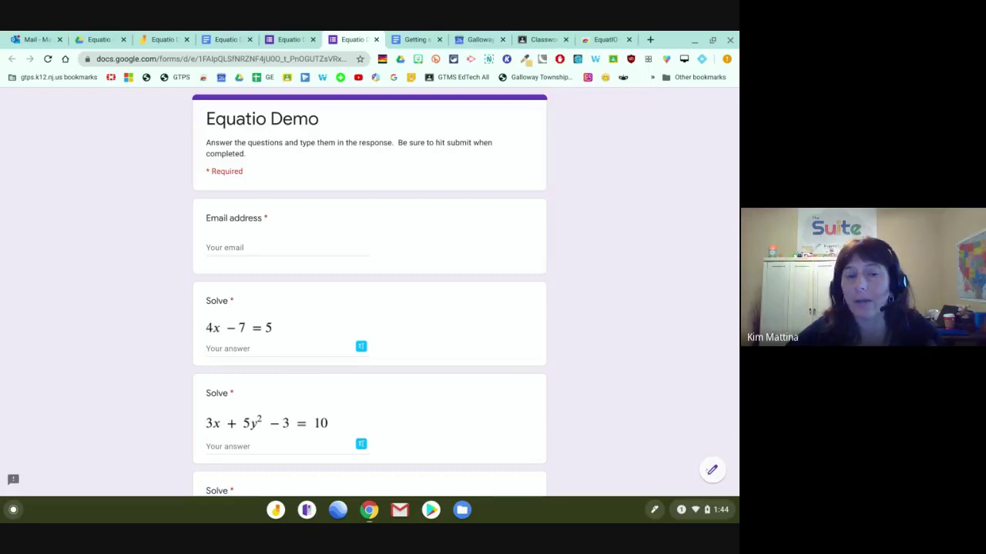
{"action": "left_click", "coordinate": [713, 470]}
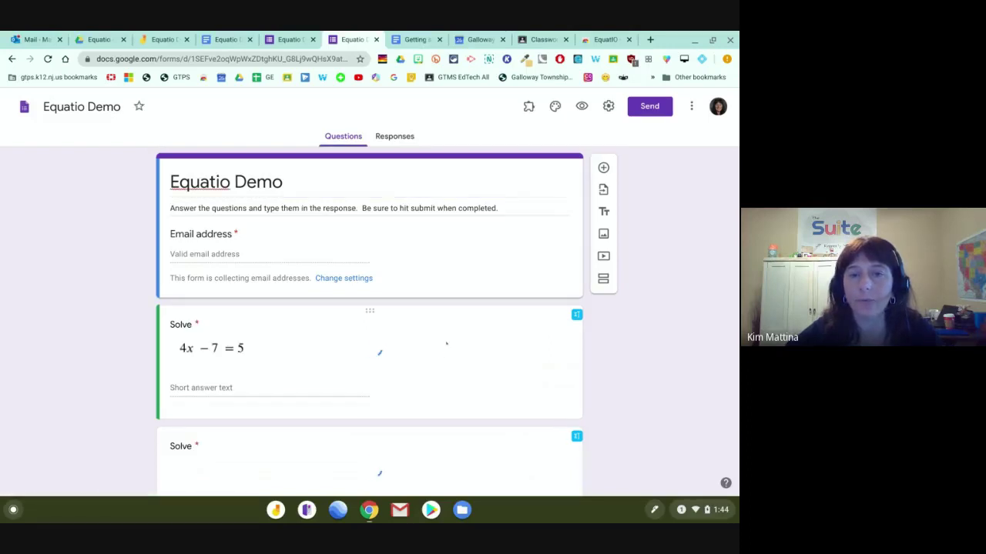
Delete the blank multiple choice question at the end of the form
{"action": "scroll", "coordinate": [448, 342], "scroll_direction": "down", "scroll_amount": 2}
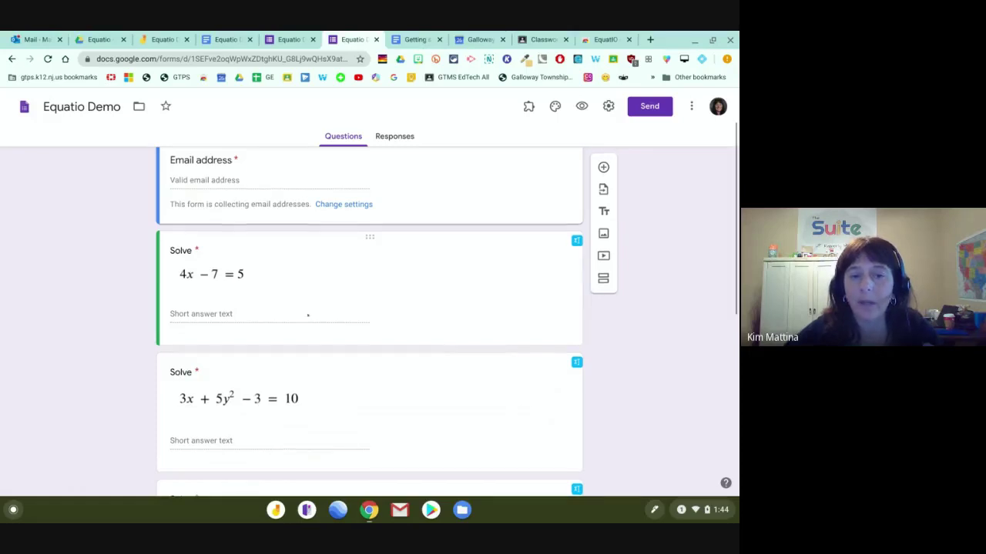
{"action": "scroll", "coordinate": [306, 313], "scroll_direction": "down", "scroll_amount": 5}
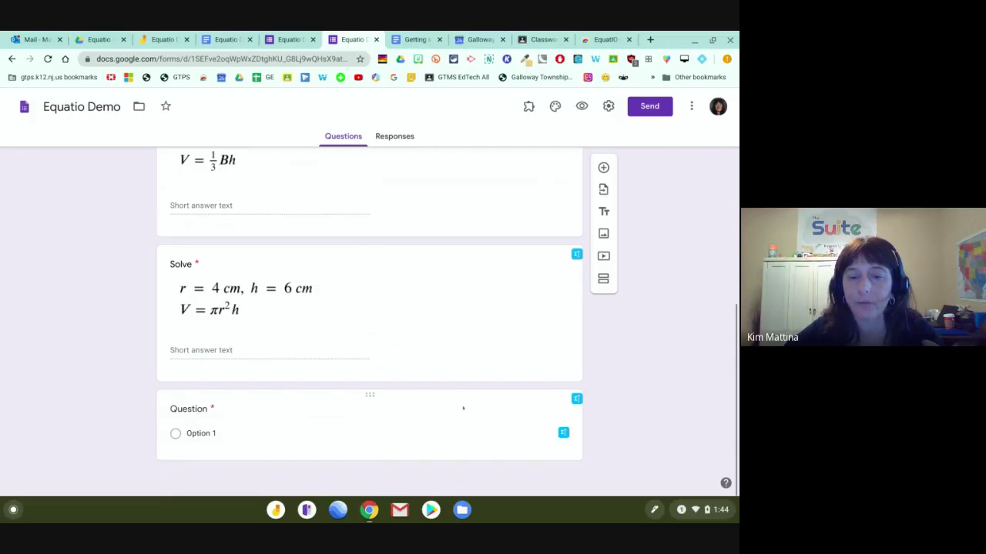
{"action": "left_click", "coordinate": [419, 407]}
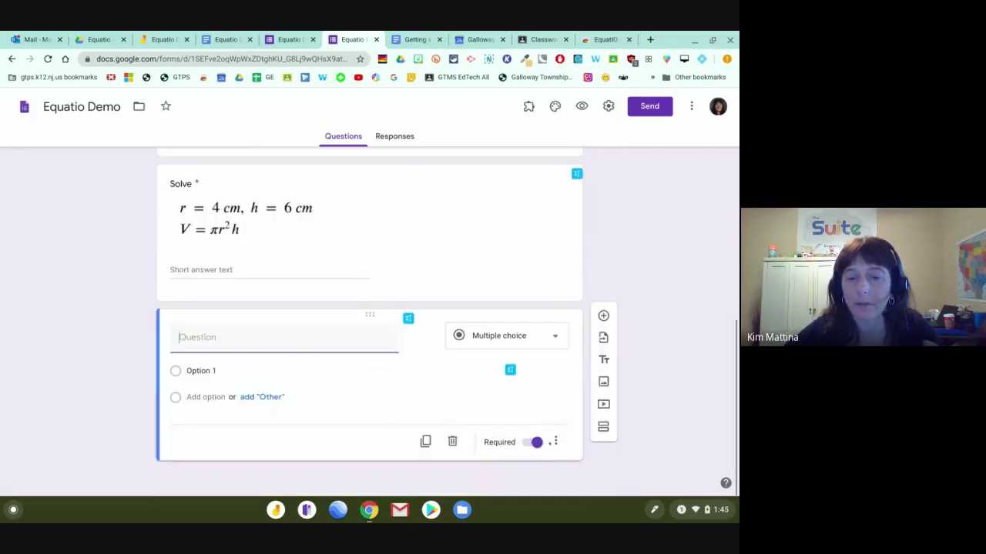
{"action": "left_click", "coordinate": [452, 441]}
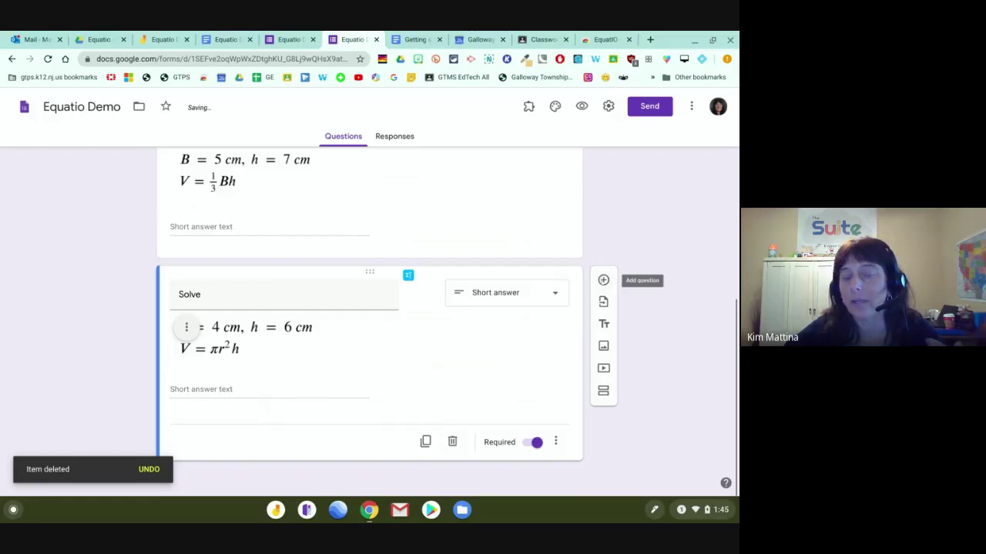
Add a new question after the V = πr²h question and set its type to Short answer
{"action": "left_click", "coordinate": [603, 280]}
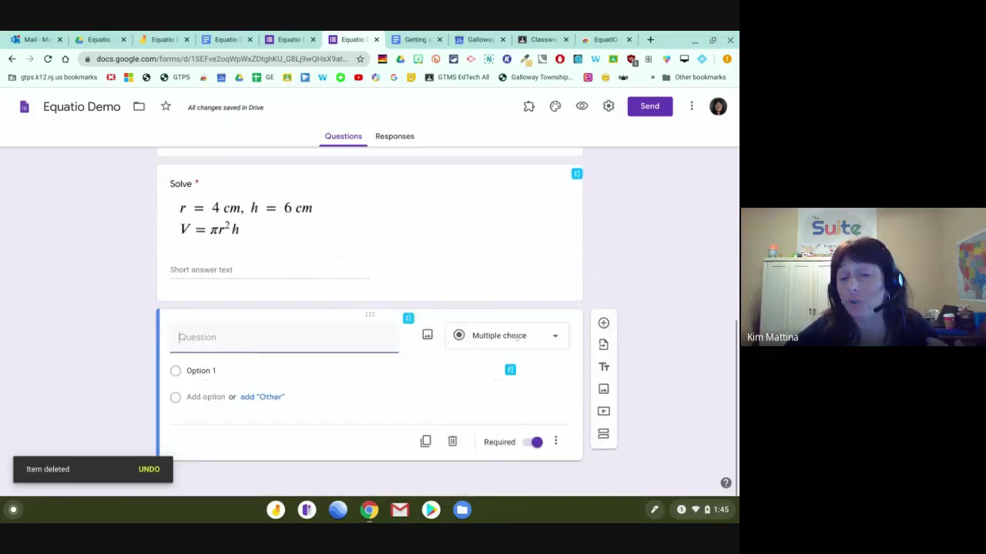
{"action": "left_click", "coordinate": [508, 336]}
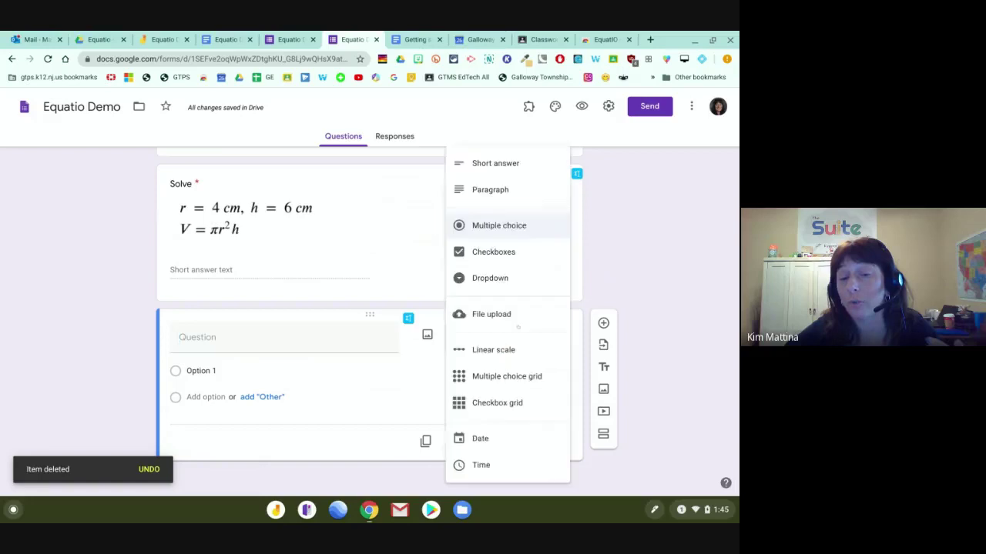
{"action": "left_click", "coordinate": [501, 166]}
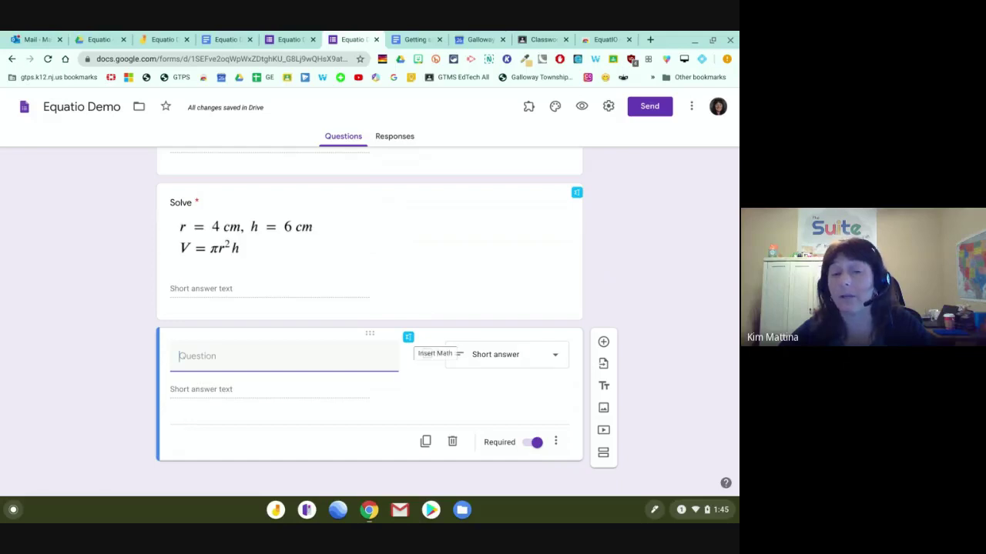
Insert √16 as math into the new short answer question and title the question Solve
{"action": "left_click", "coordinate": [409, 338]}
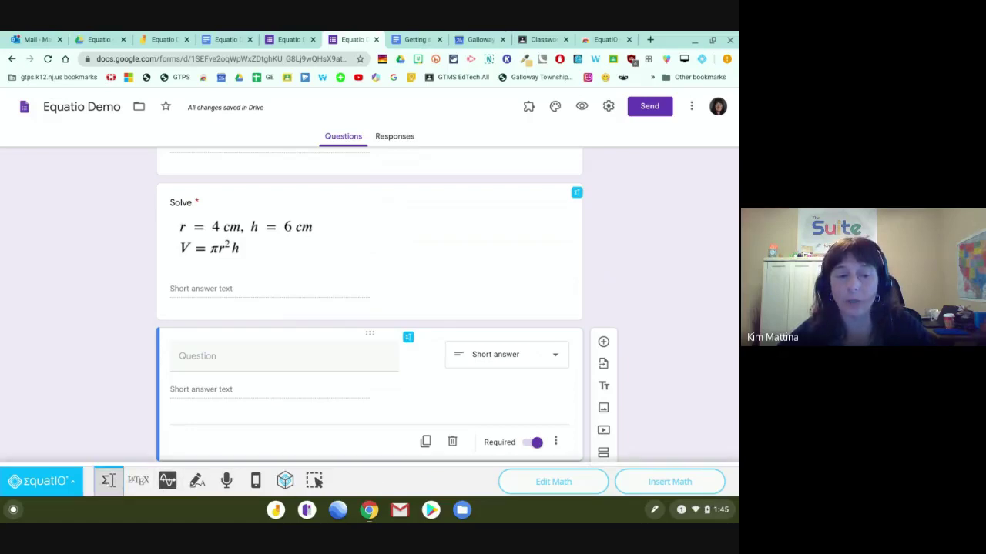
{"action": "left_click", "coordinate": [109, 480]}
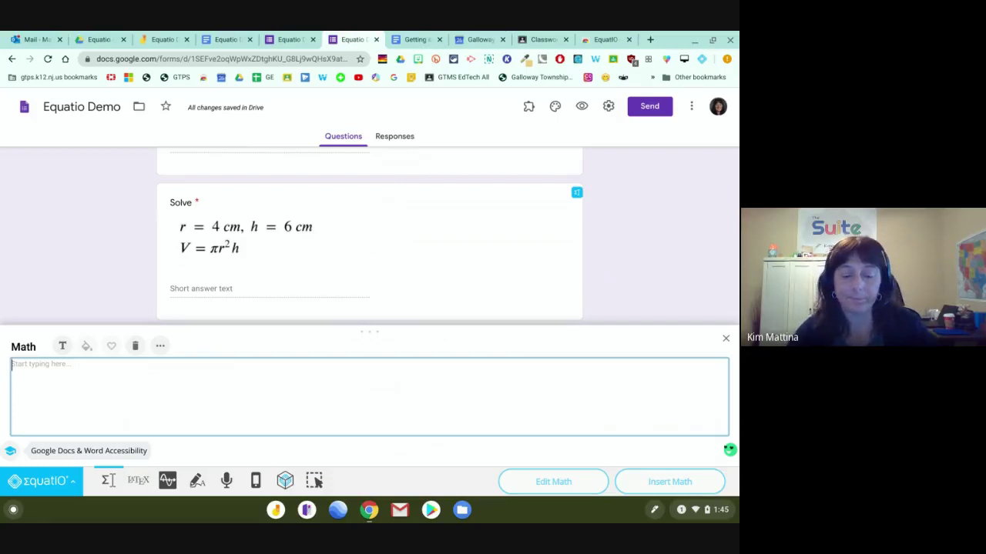
{"action": "type", "text": "sq"}
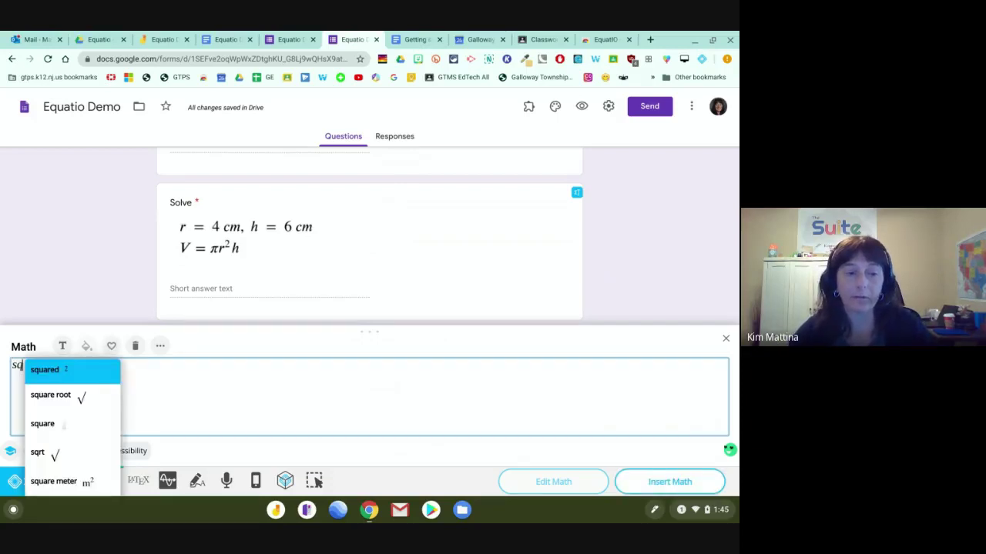
{"action": "left_click", "coordinate": [68, 395]}
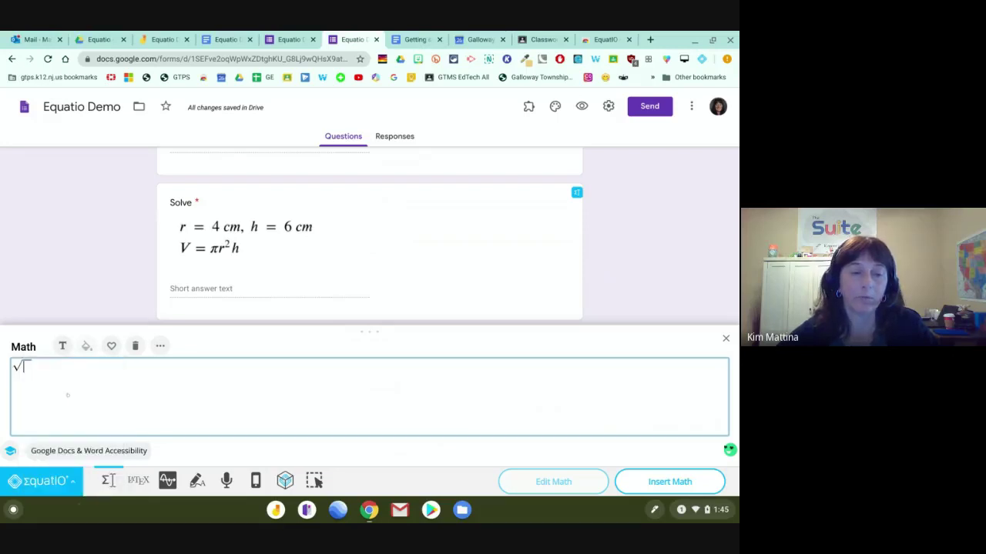
{"action": "type", "text": "16"}
{"action": "left_click", "coordinate": [645, 482]}
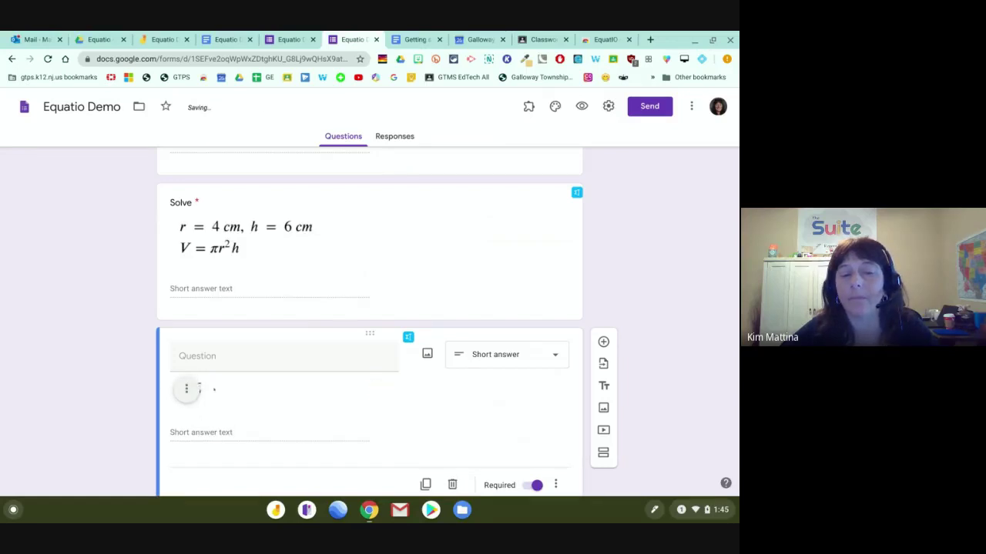
{"action": "type", "text": "So"}
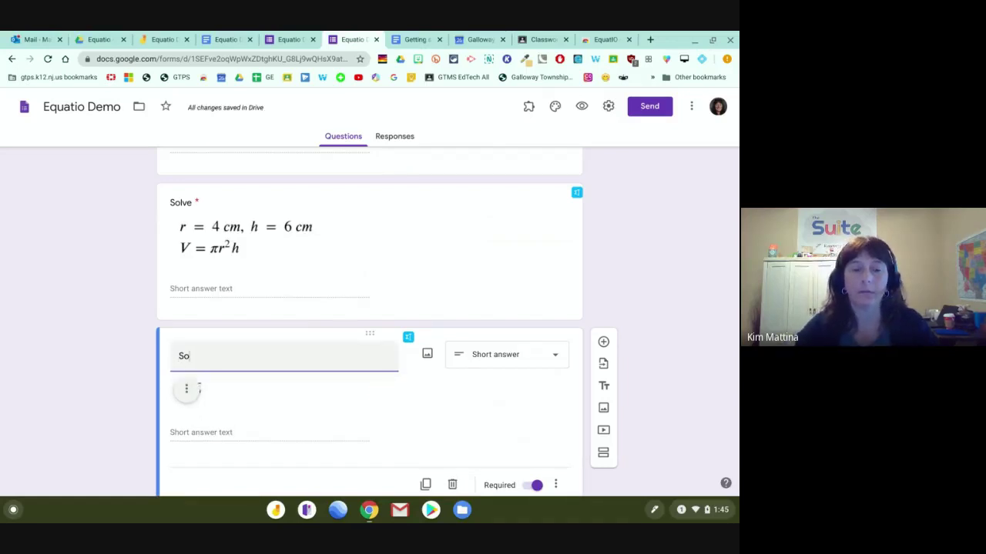
{"action": "type", "text": "lve"}
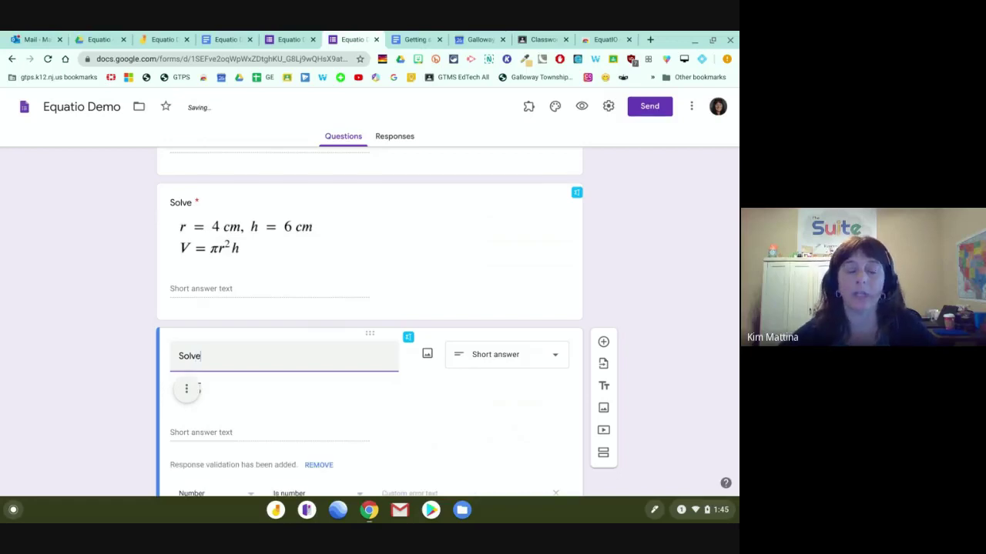
Add another blank question after the √16 question
{"action": "scroll", "coordinate": [245, 405], "scroll_direction": "down", "scroll_amount": 2}
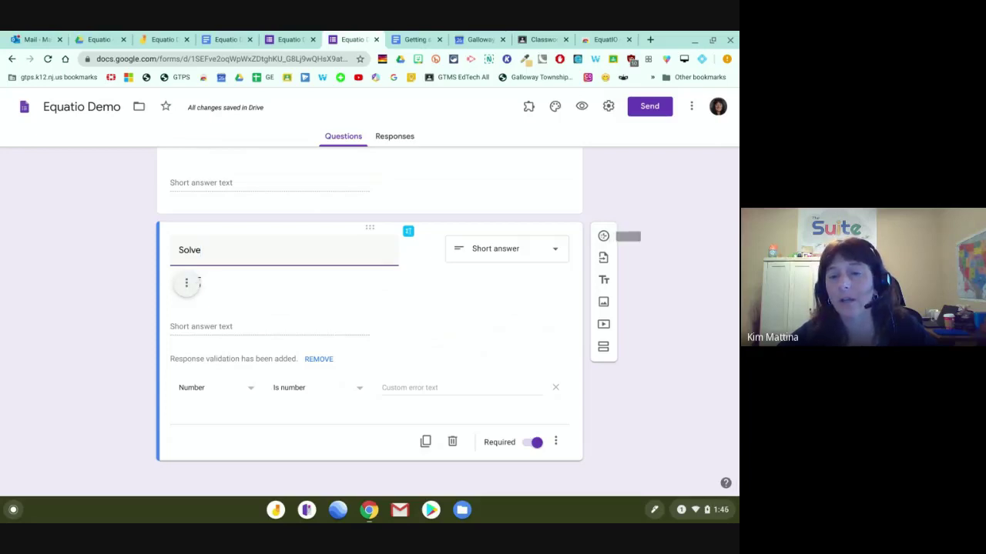
{"action": "left_click", "coordinate": [603, 236]}
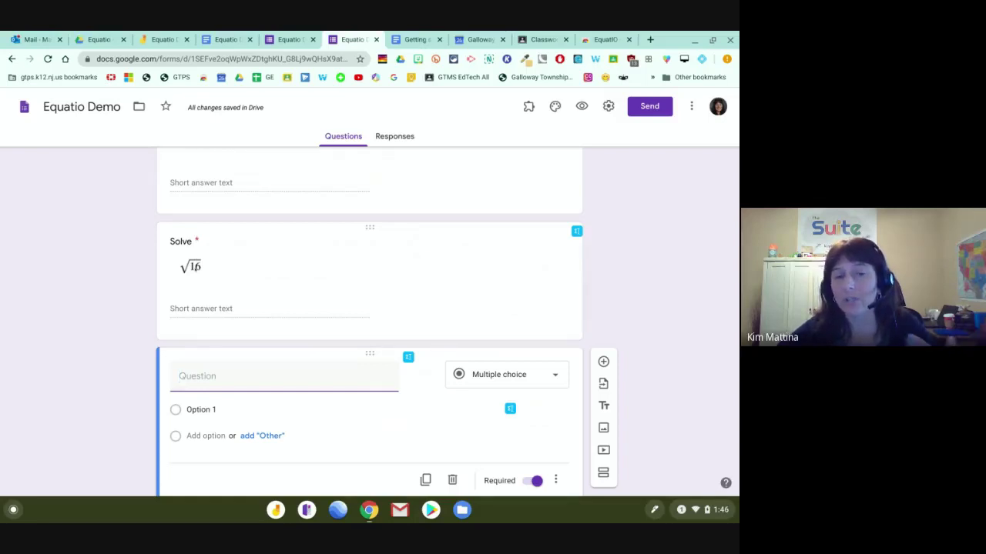
{"action": "scroll", "coordinate": [231, 309], "scroll_direction": "down", "scroll_amount": 1}
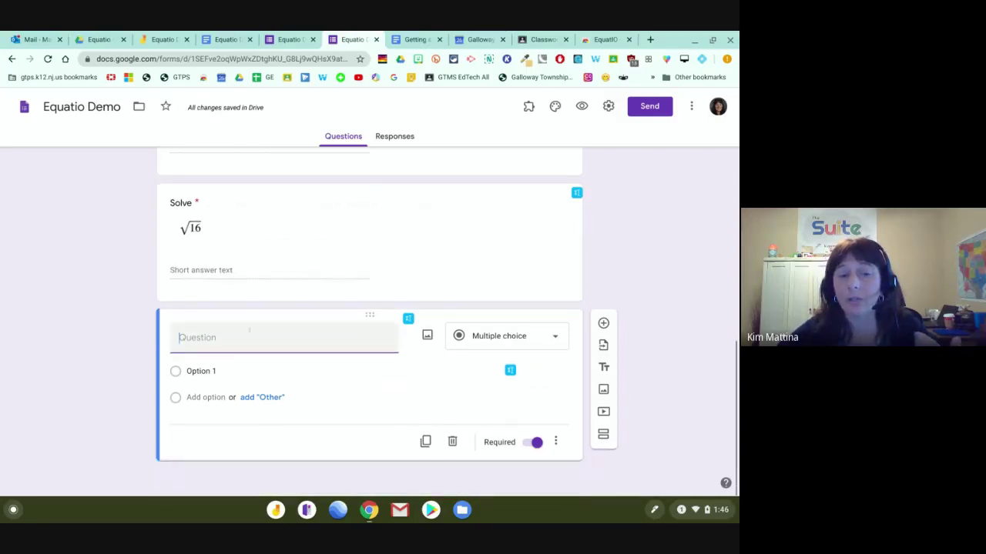
Change the √16 question's type to Multiple choice
{"action": "left_click", "coordinate": [280, 262]}
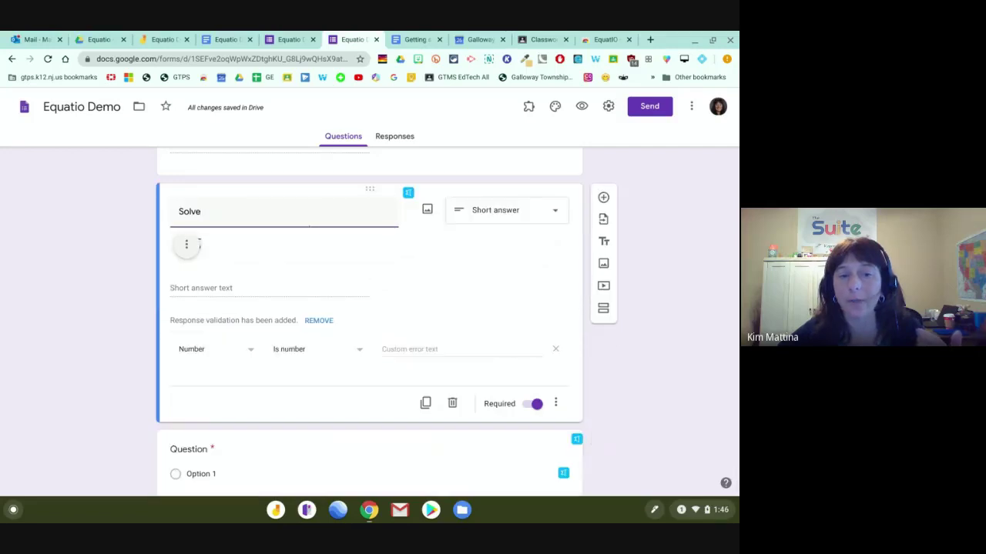
{"action": "left_click", "coordinate": [504, 211]}
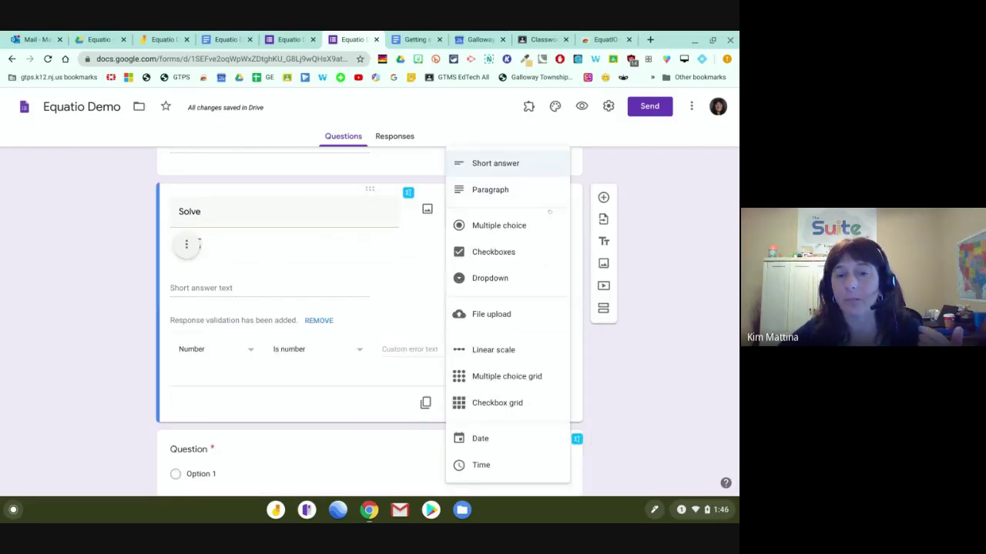
{"action": "left_click", "coordinate": [499, 225]}
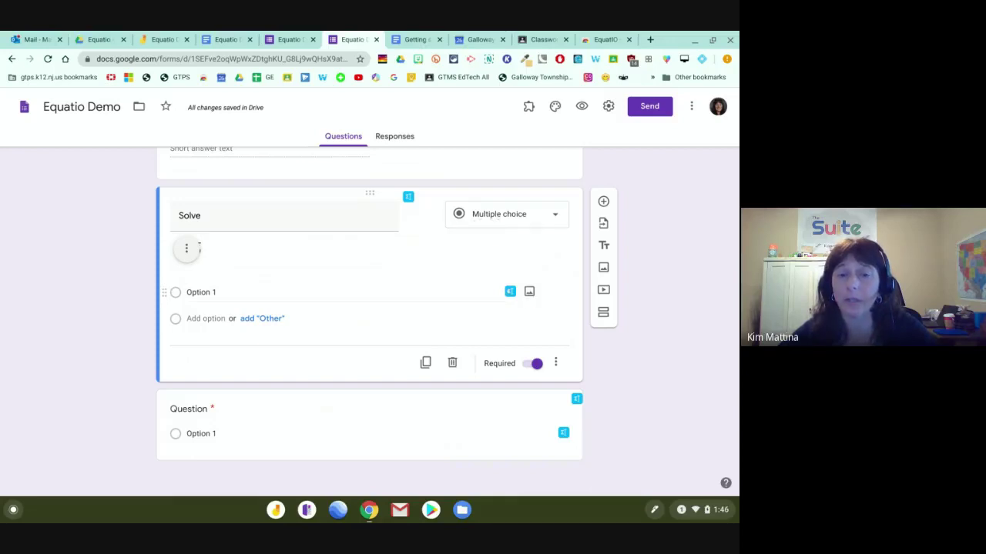
Clear the previous expression from the math editor and insert 3x² as math for Option 1 of the √16 question
{"action": "left_click", "coordinate": [510, 291]}
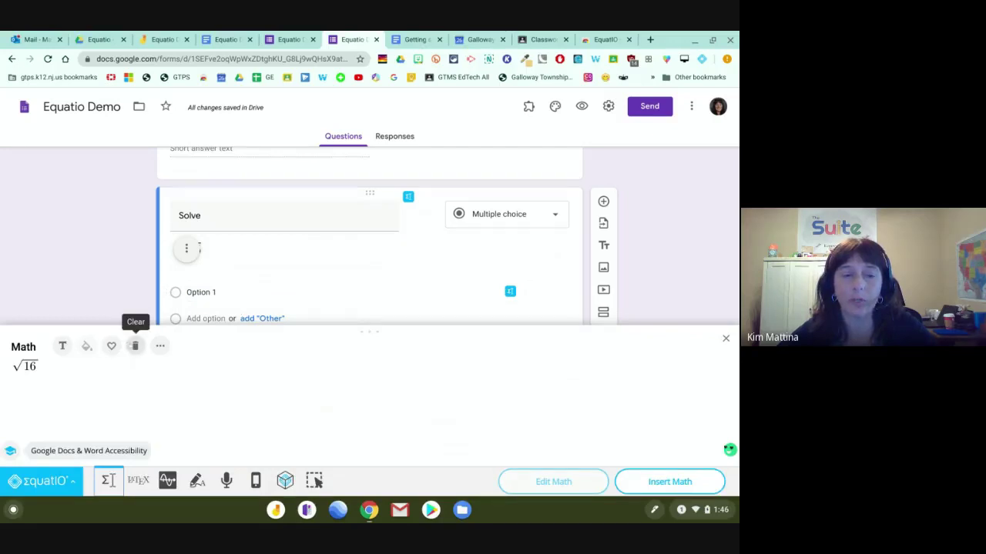
{"action": "left_click", "coordinate": [135, 346]}
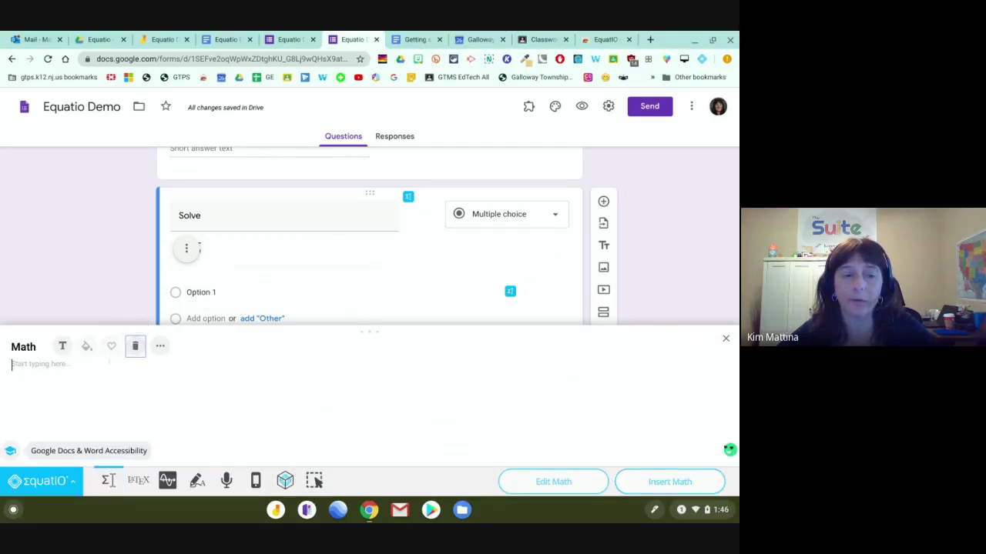
{"action": "left_click", "coordinate": [62, 346]}
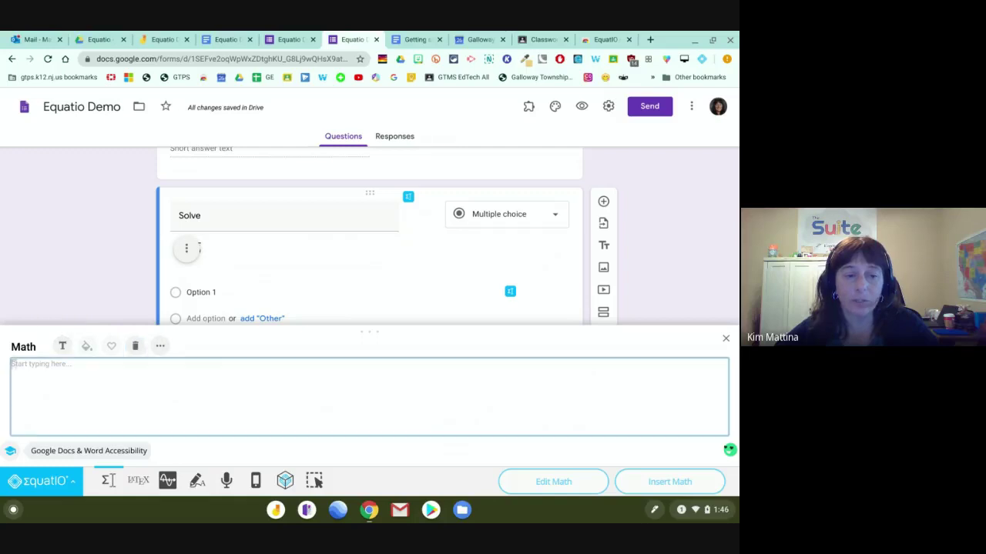
{"action": "type", "text": "3x sq"}
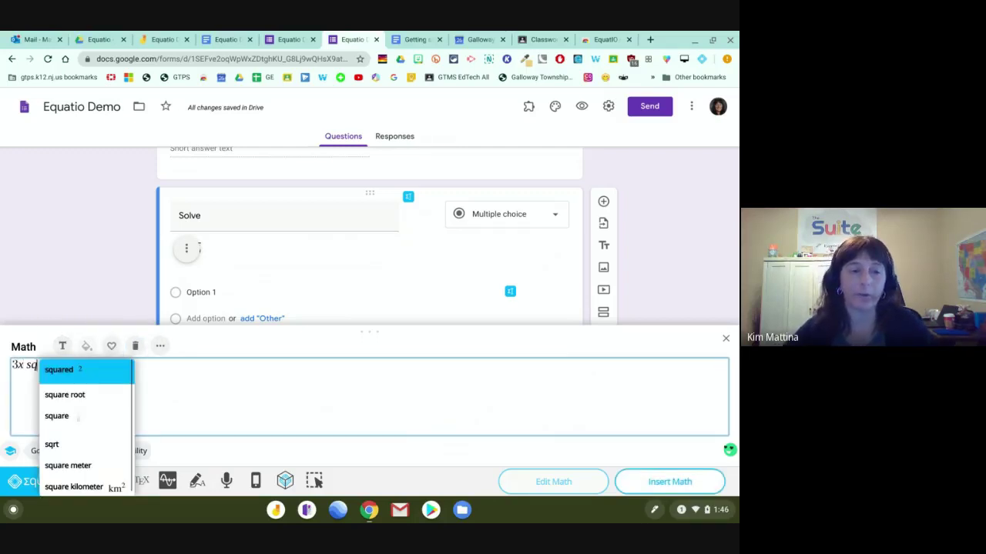
{"action": "key", "text": "Return"}
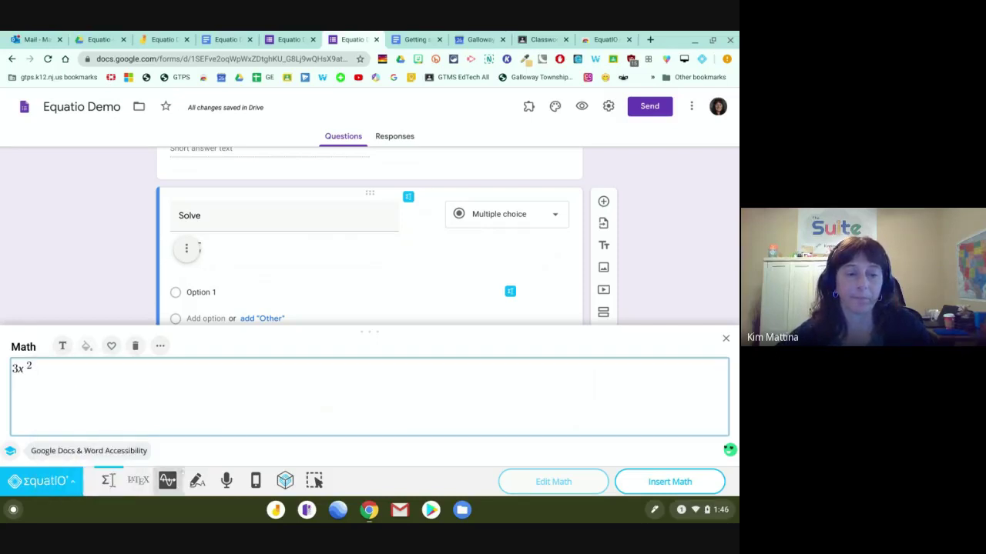
{"action": "left_click", "coordinate": [675, 482]}
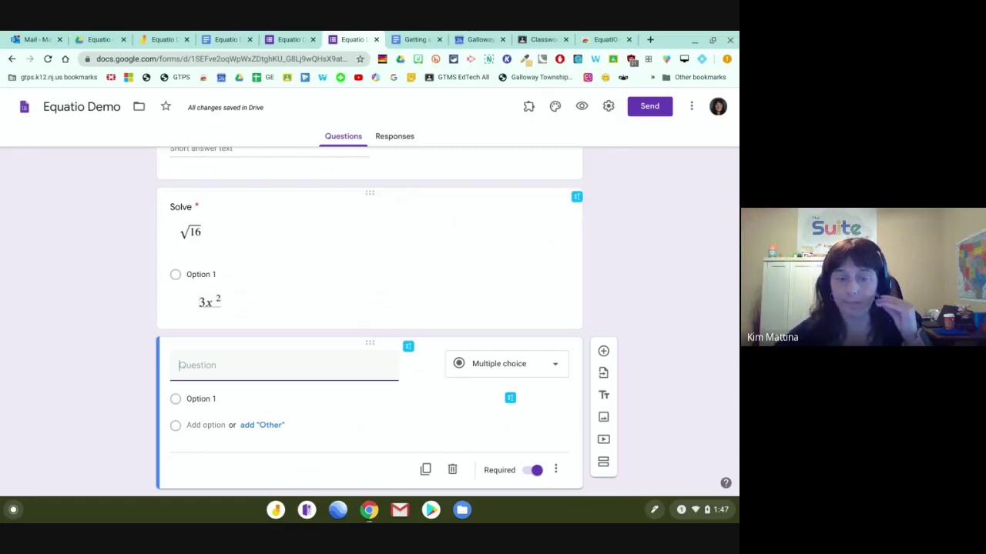
Set the type of the blank question at the end of the form to Short answer
{"action": "left_click", "coordinate": [514, 364]}
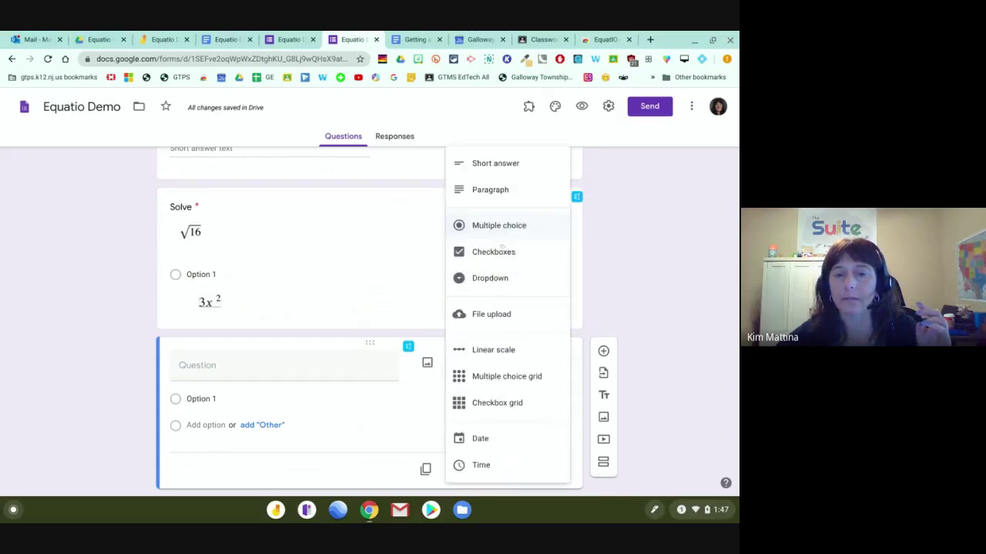
{"action": "left_click", "coordinate": [653, 269]}
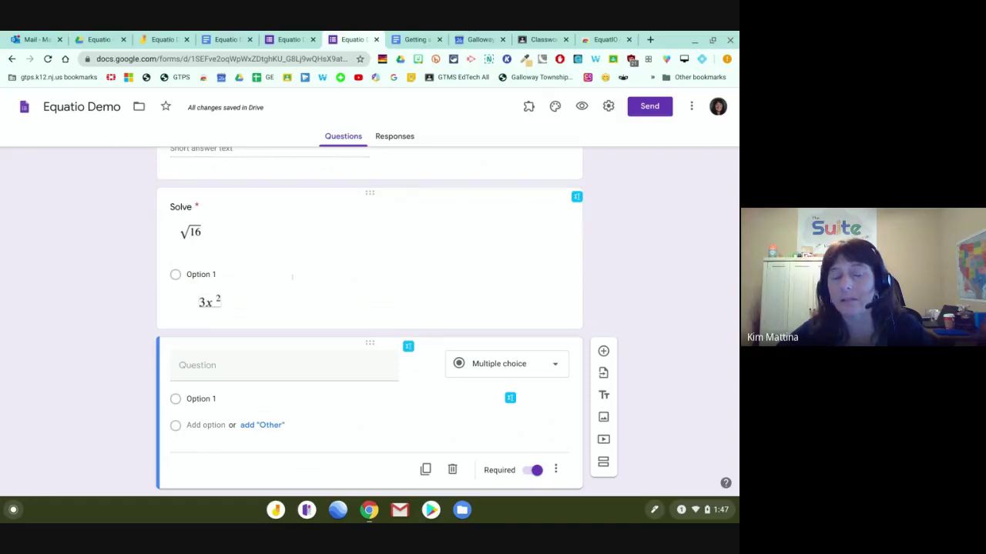
{"action": "left_click", "coordinate": [509, 364]}
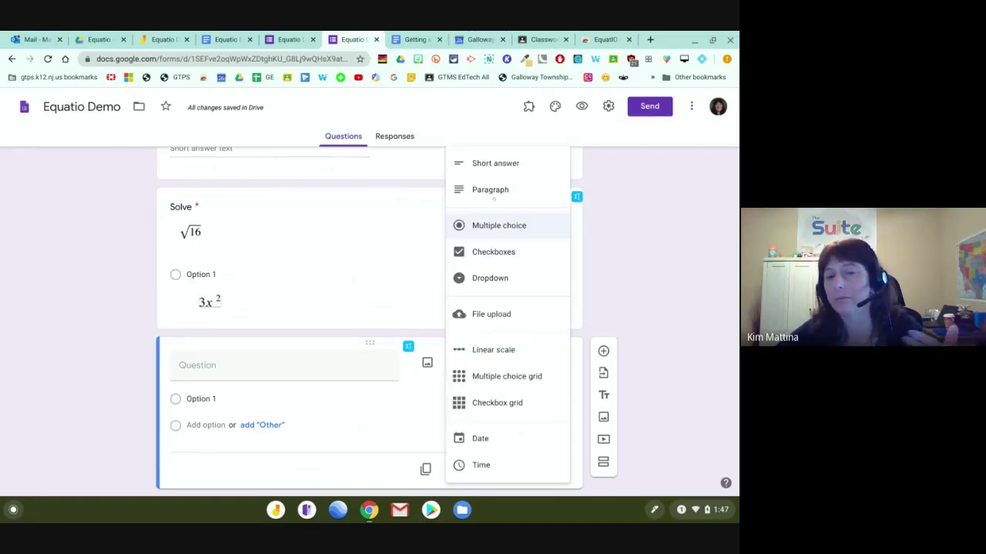
{"action": "left_click", "coordinate": [495, 163]}
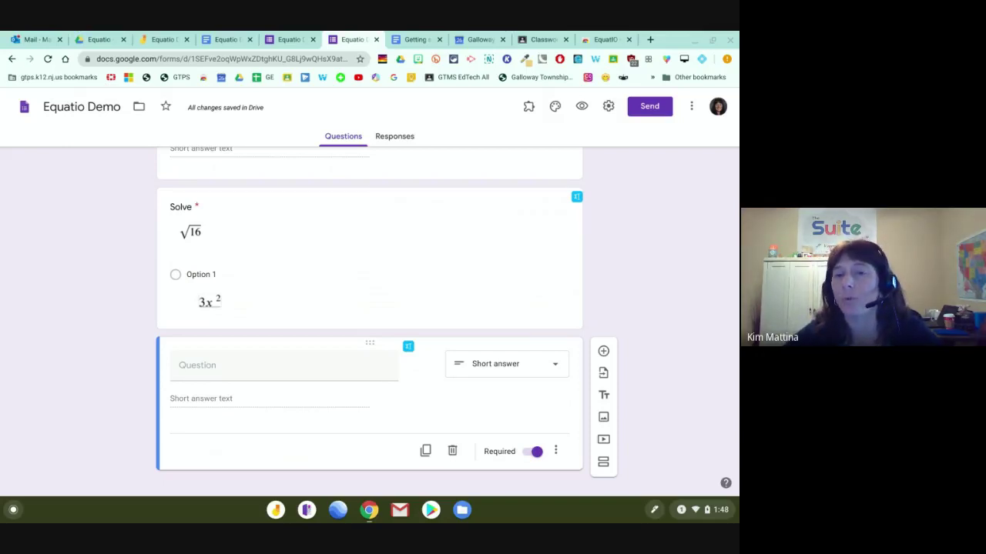
Preview the form as a respondent, review the Solve questions, and try choosing the 3x² option under √16
{"action": "left_click", "coordinate": [581, 106]}
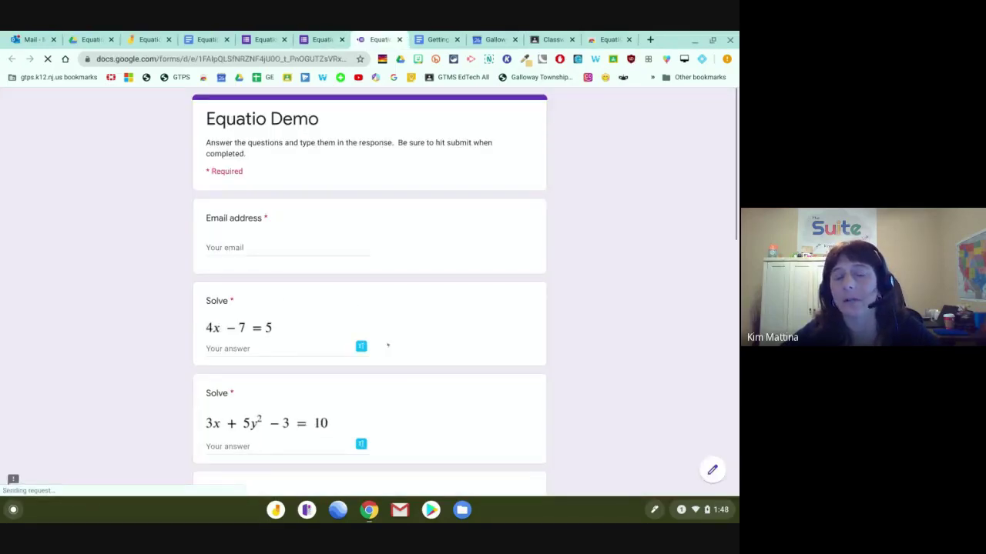
{"action": "scroll", "coordinate": [240, 334], "scroll_direction": "down", "scroll_amount": 1}
{"action": "scroll", "coordinate": [239, 333], "scroll_direction": "down", "scroll_amount": 3}
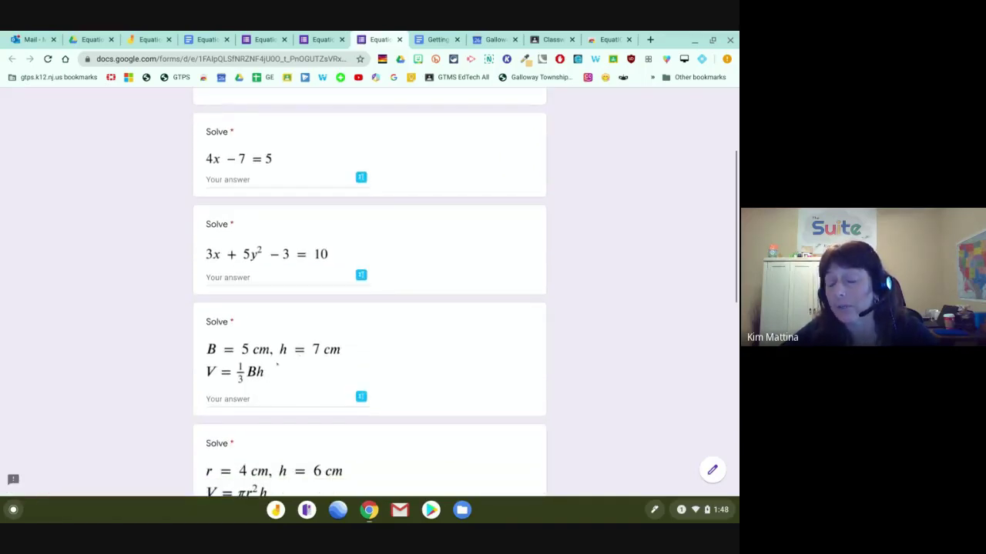
{"action": "scroll", "coordinate": [277, 365], "scroll_direction": "down", "scroll_amount": 1}
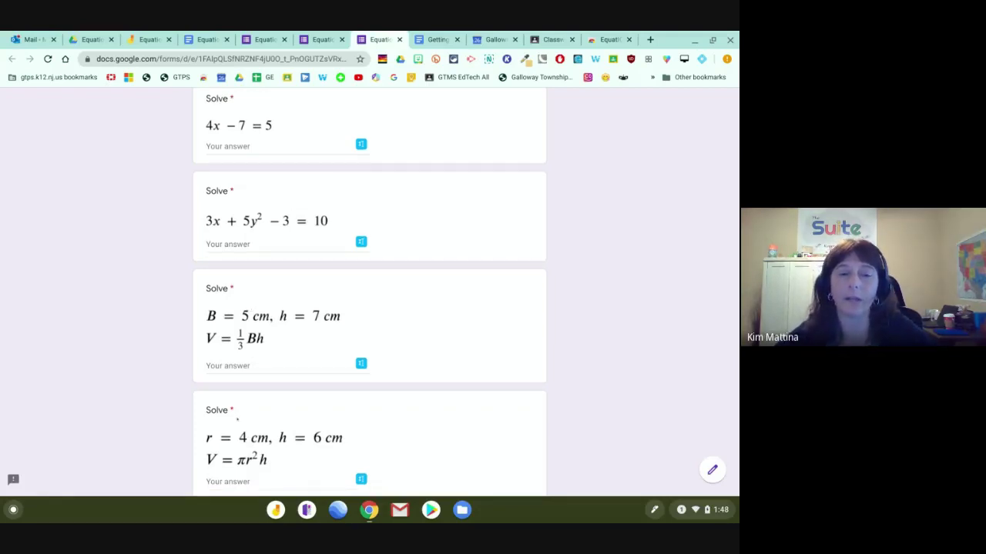
{"action": "scroll", "coordinate": [237, 418], "scroll_direction": "down", "scroll_amount": 3}
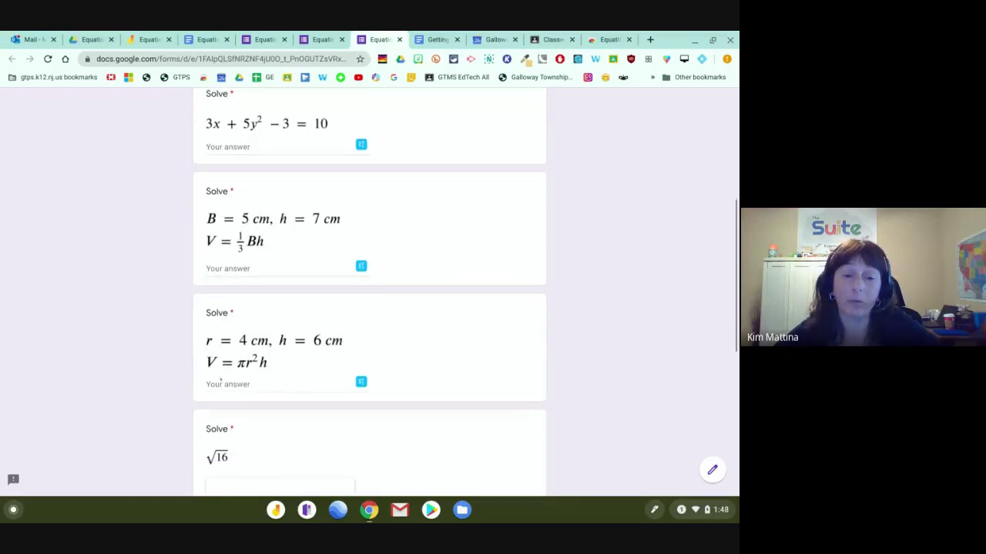
{"action": "scroll", "coordinate": [246, 322], "scroll_direction": "down", "scroll_amount": 1}
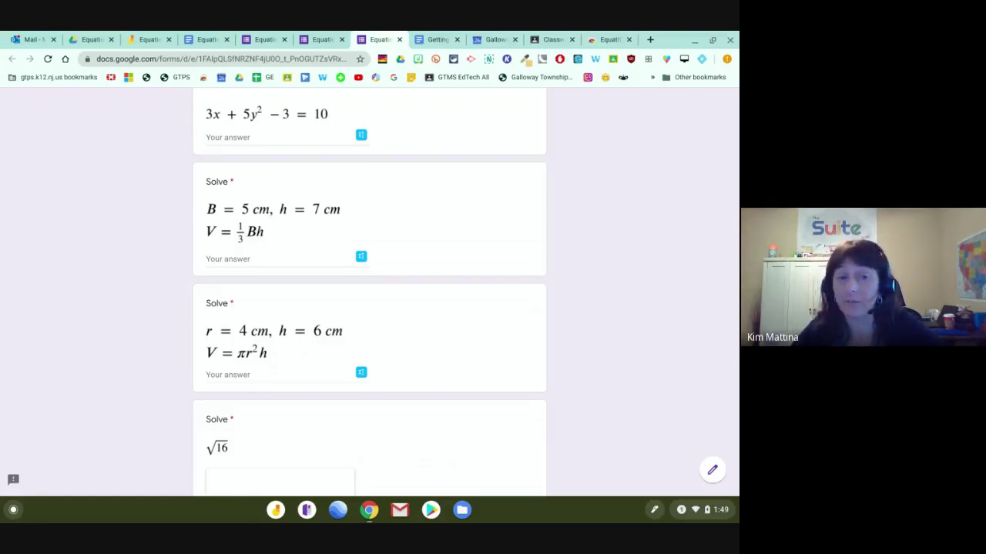
{"action": "scroll", "coordinate": [254, 385], "scroll_direction": "down", "scroll_amount": 5}
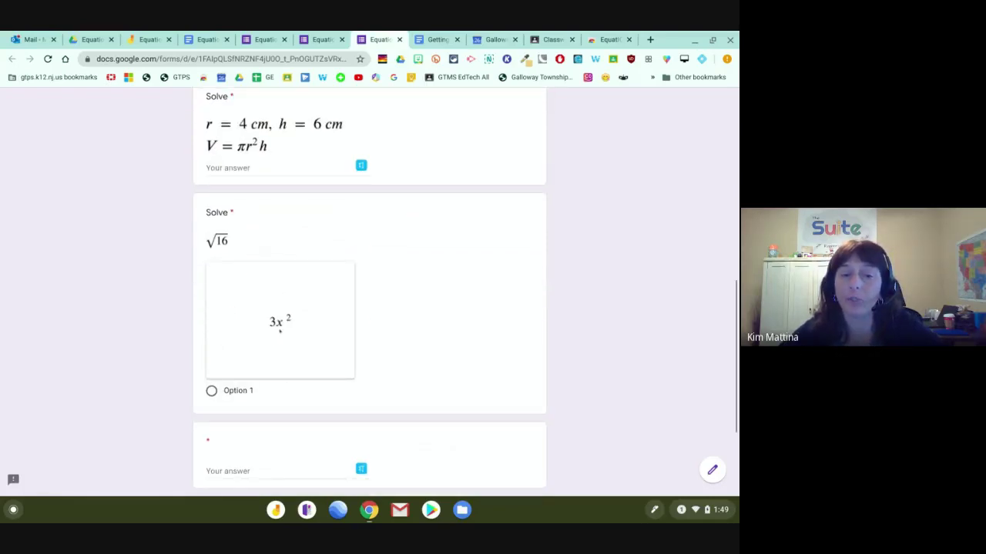
{"action": "scroll", "coordinate": [251, 339], "scroll_direction": "up", "scroll_amount": 1}
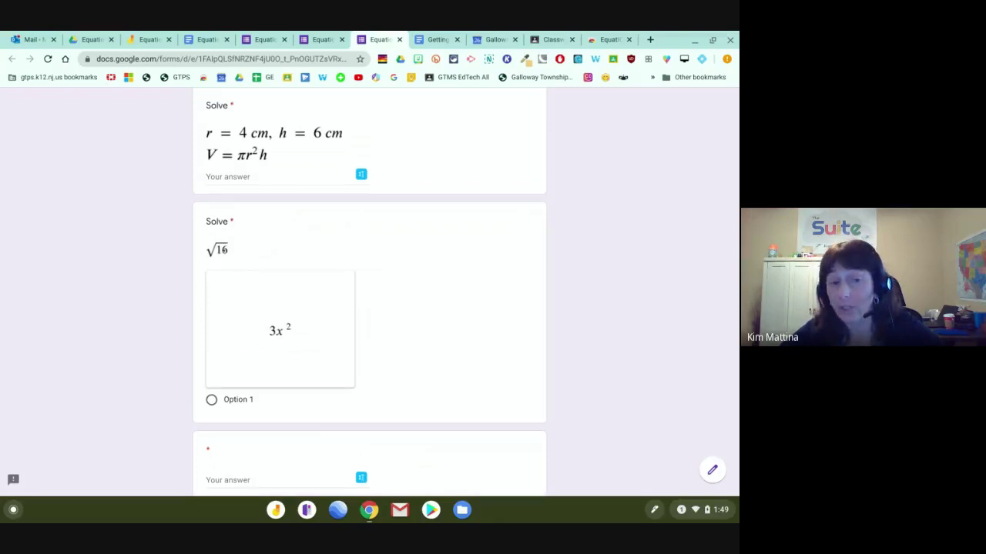
{"action": "left_click", "coordinate": [268, 350]}
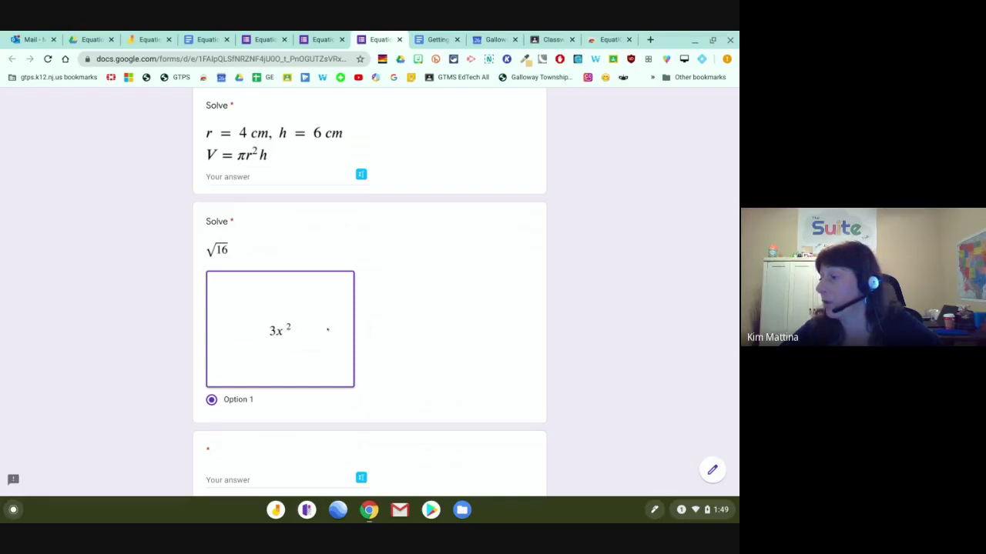
{"action": "scroll", "coordinate": [327, 329], "scroll_direction": "down", "scroll_amount": 2}
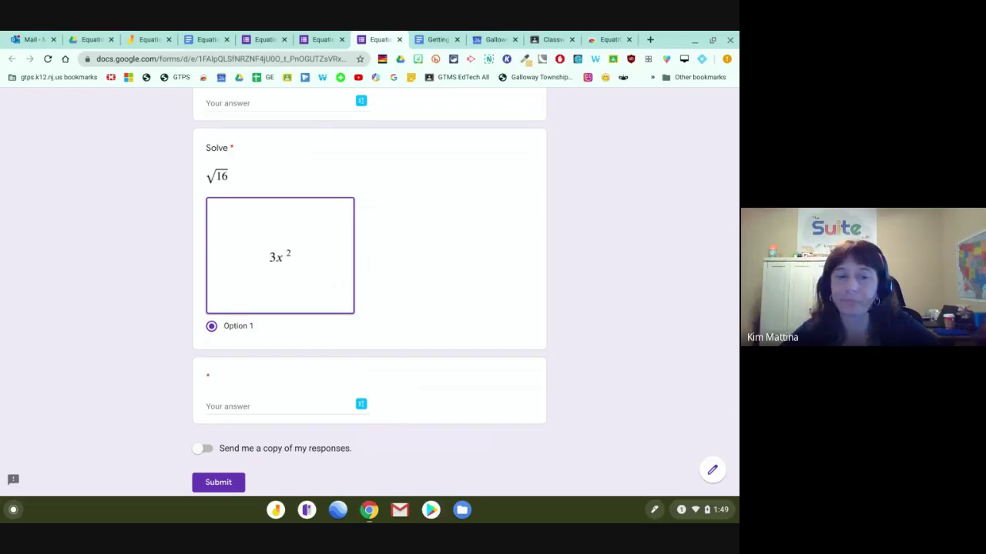
Return to the form editor, then switch to the Getting started with Equatio document and view its Google integration table
{"action": "left_click", "coordinate": [313, 44]}
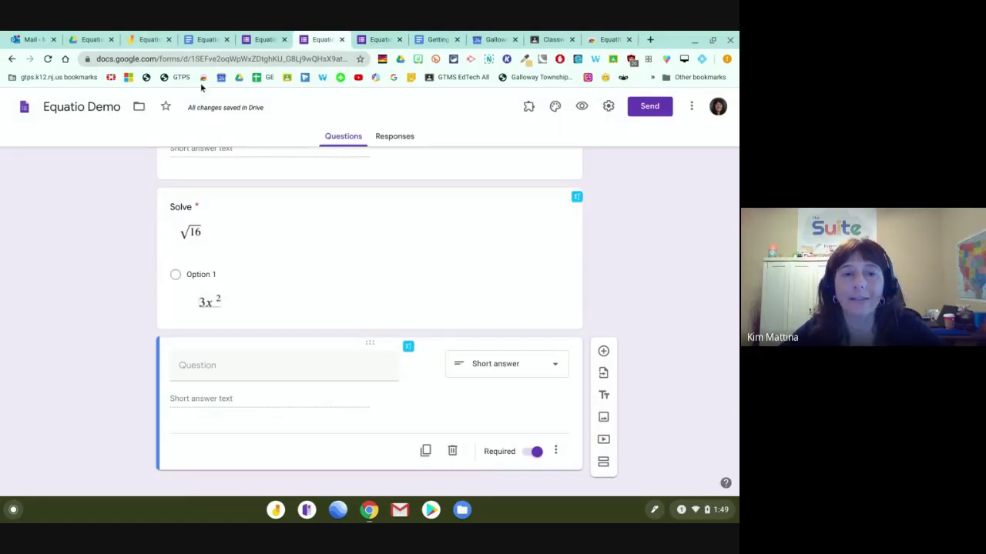
{"action": "left_click", "coordinate": [428, 39]}
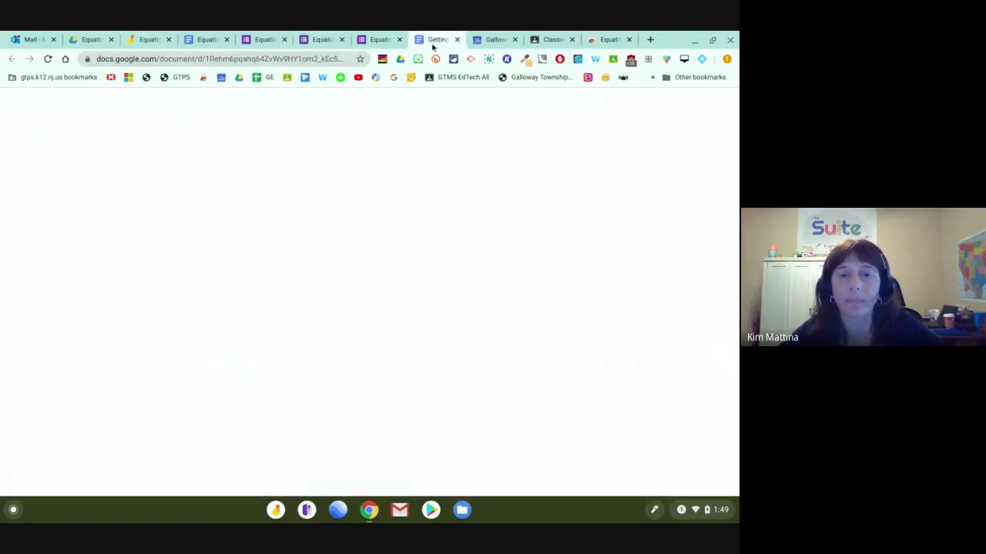
{"action": "scroll", "coordinate": [442, 372], "scroll_direction": "down", "scroll_amount": 2}
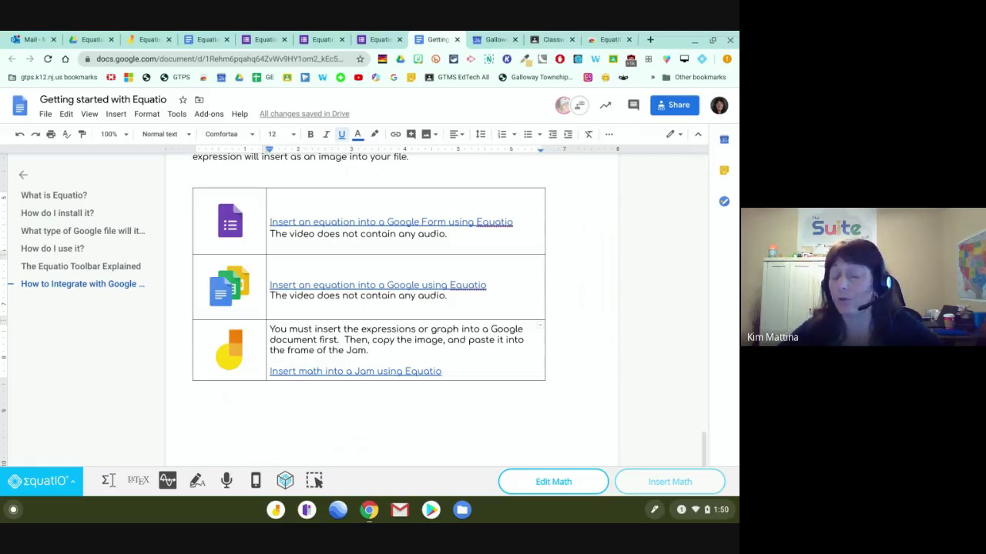
Switch to the Equatio Demo document and look through its graphs, fraction circle and inserted equations
{"action": "left_click", "coordinate": [215, 40]}
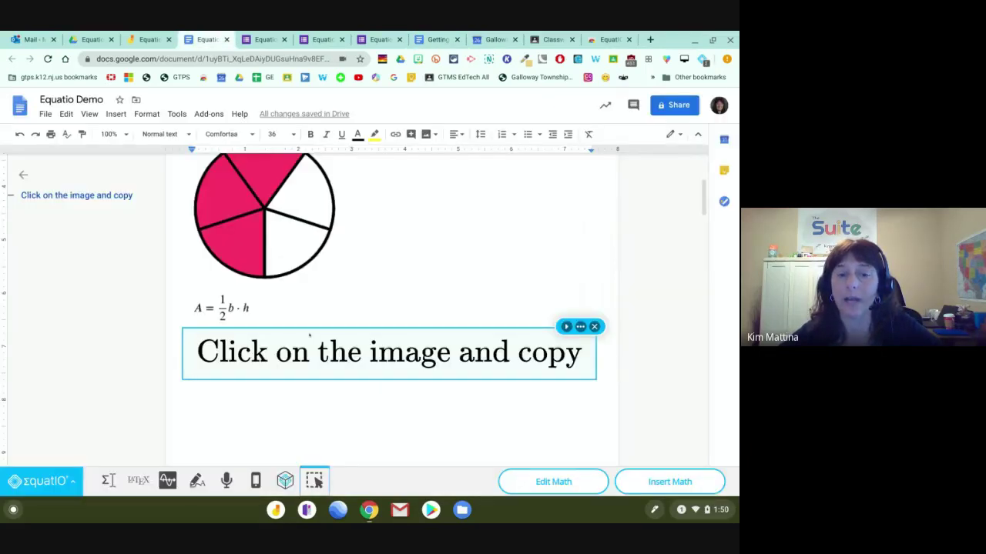
{"action": "left_click", "coordinate": [460, 281]}
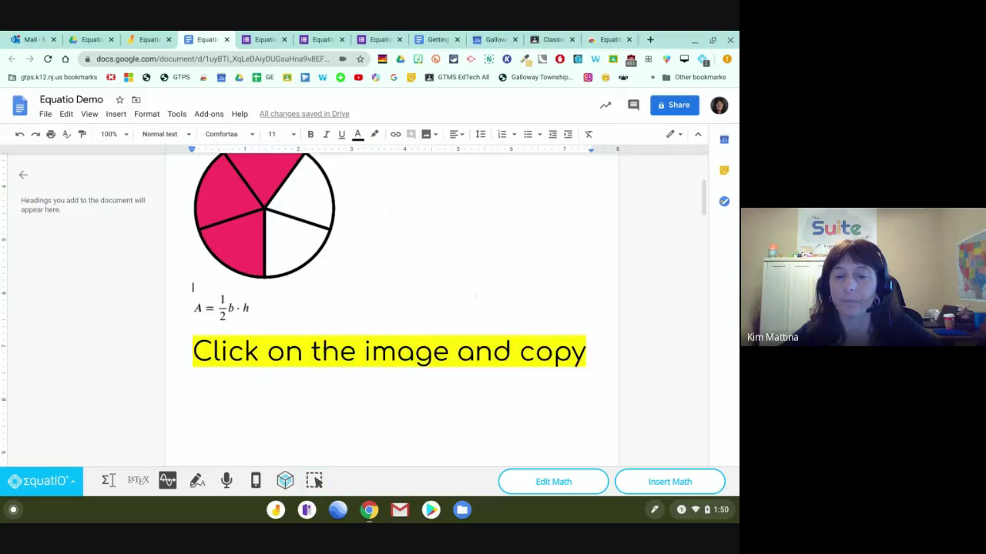
{"action": "scroll", "coordinate": [405, 325], "scroll_direction": "up", "scroll_amount": 3}
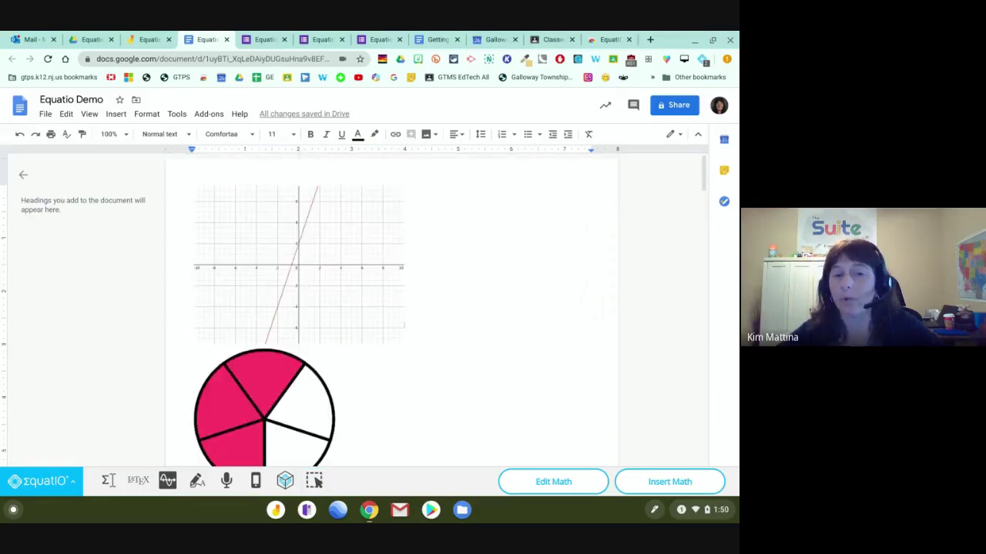
{"action": "left_click", "coordinate": [346, 301]}
{"action": "left_click", "coordinate": [308, 392]}
{"action": "scroll", "coordinate": [390, 368], "scroll_direction": "down", "scroll_amount": 2}
{"action": "scroll", "coordinate": [392, 368], "scroll_direction": "down", "scroll_amount": 5}
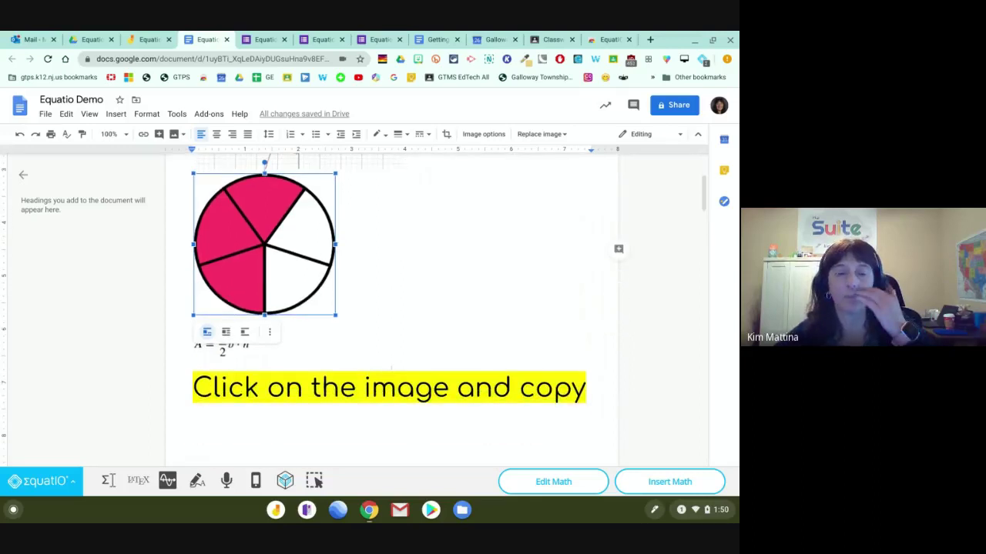
{"action": "scroll", "coordinate": [391, 368], "scroll_direction": "down", "scroll_amount": 10}
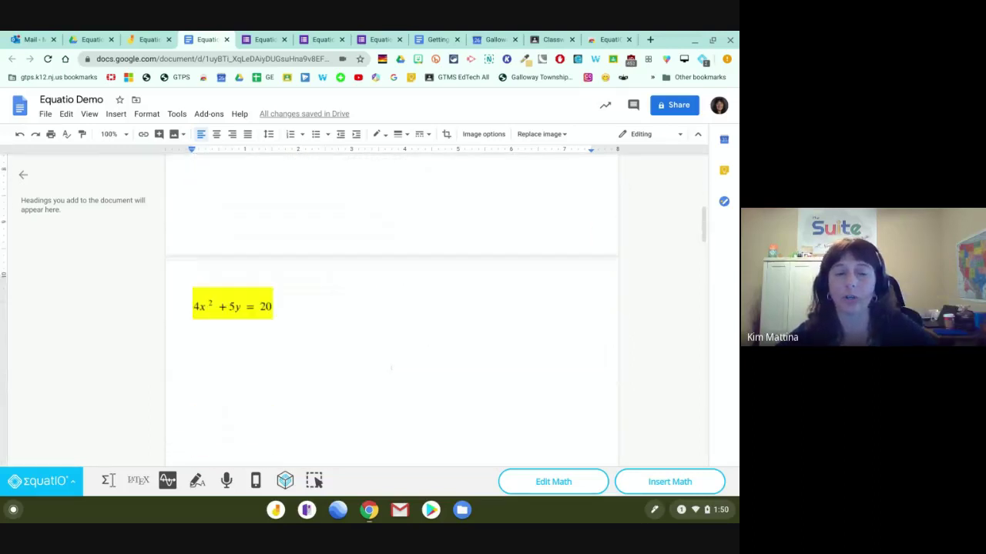
{"action": "scroll", "coordinate": [391, 368], "scroll_direction": "down", "scroll_amount": 8}
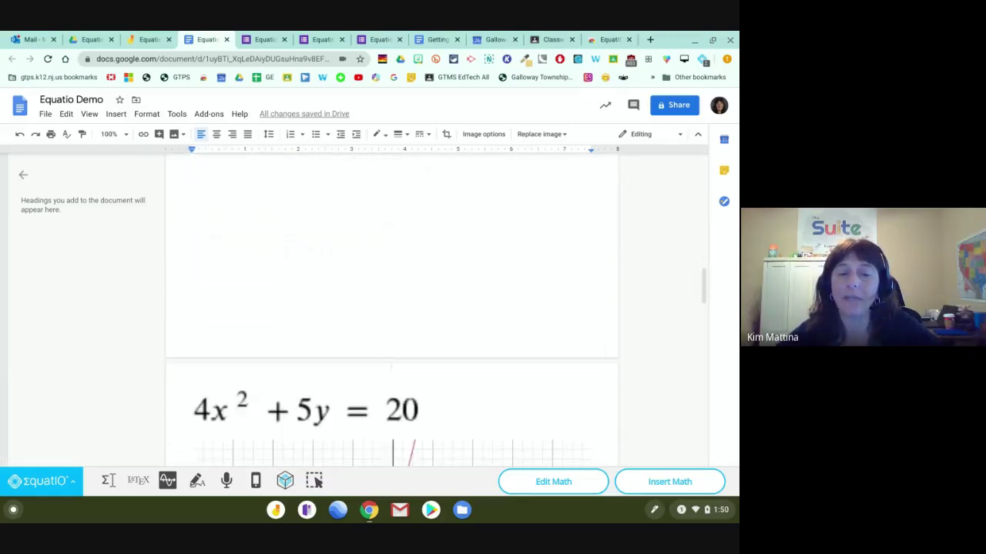
{"action": "scroll", "coordinate": [391, 368], "scroll_direction": "down", "scroll_amount": 2}
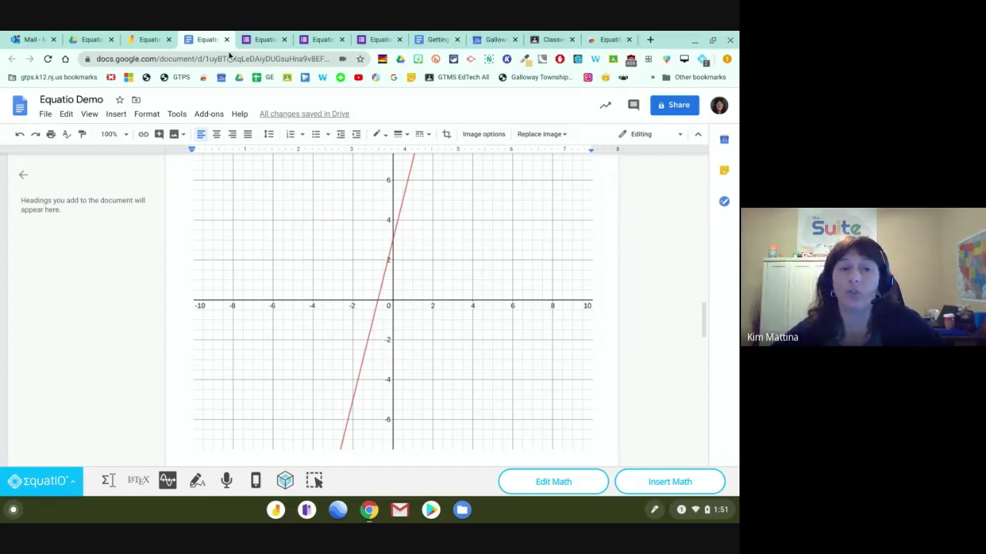
{"action": "scroll", "coordinate": [266, 258], "scroll_direction": "down", "scroll_amount": 1}
{"action": "scroll", "coordinate": [264, 249], "scroll_direction": "down", "scroll_amount": 10}
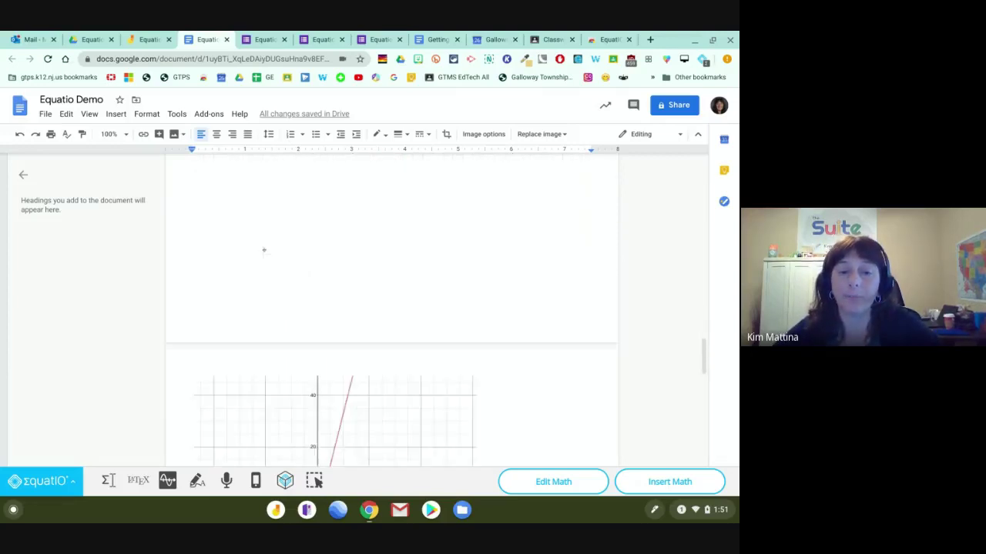
{"action": "scroll", "coordinate": [264, 249], "scroll_direction": "down", "scroll_amount": 1}
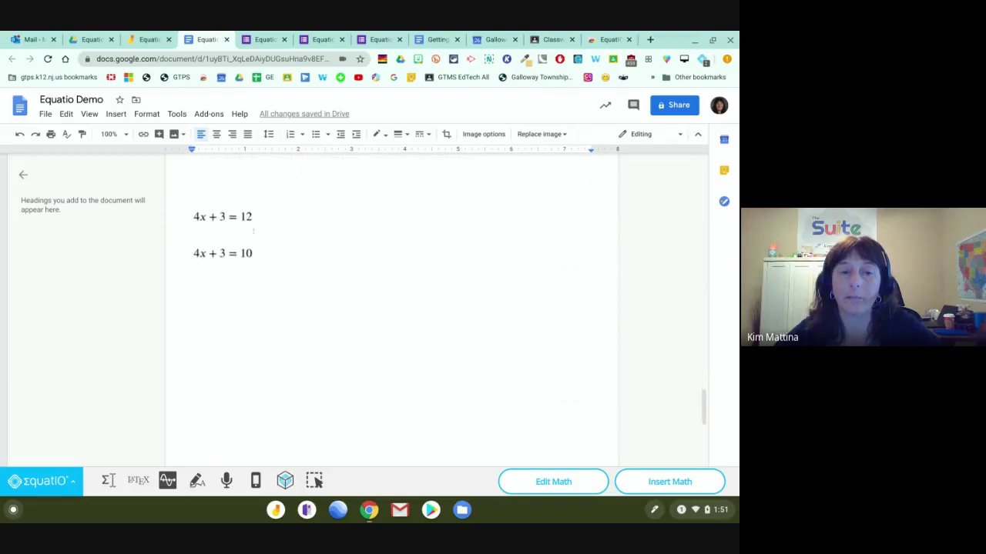
Enlarge the 4x + 3 = 10 equation image to about 3.8 inches wide and copy it
{"action": "left_click", "coordinate": [231, 216]}
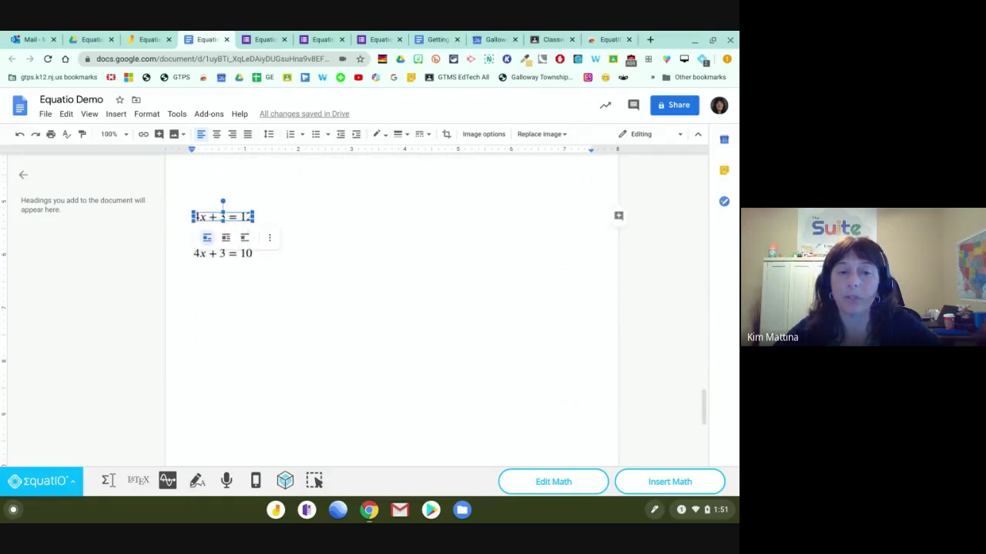
{"action": "left_click", "coordinate": [223, 253]}
{"action": "left_click_drag", "start_coordinate": [254, 258], "coordinate": [395, 262]}
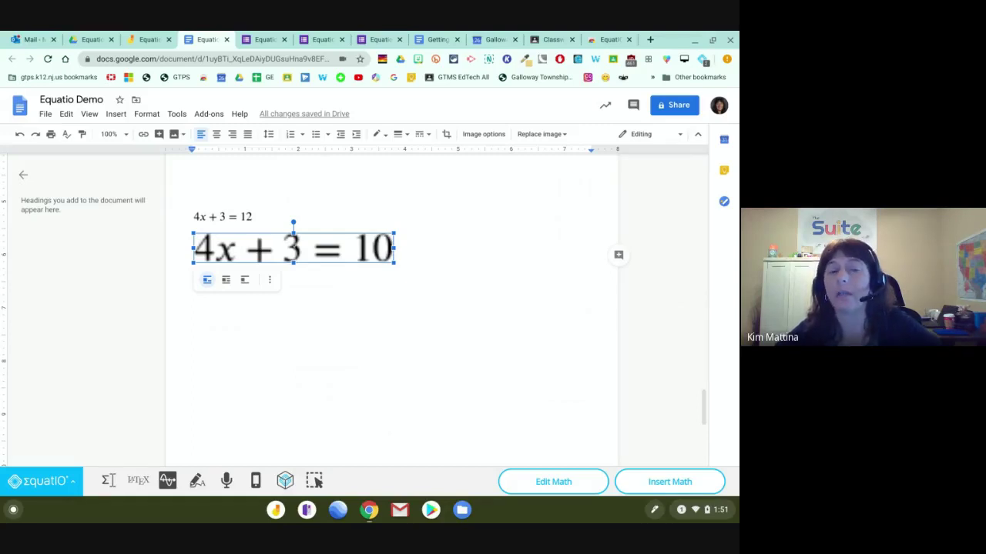
{"action": "right_click", "coordinate": [294, 246]}
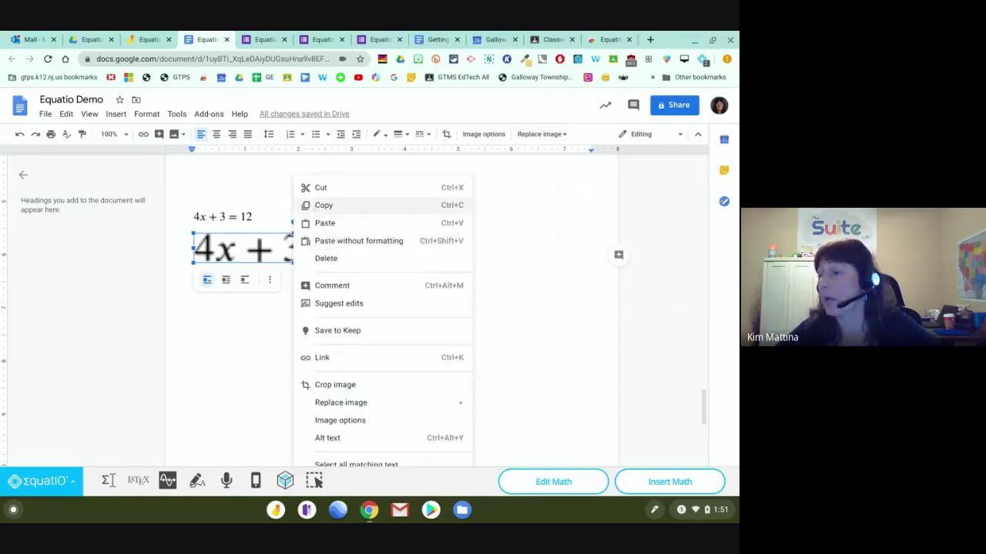
{"action": "left_click", "coordinate": [315, 206]}
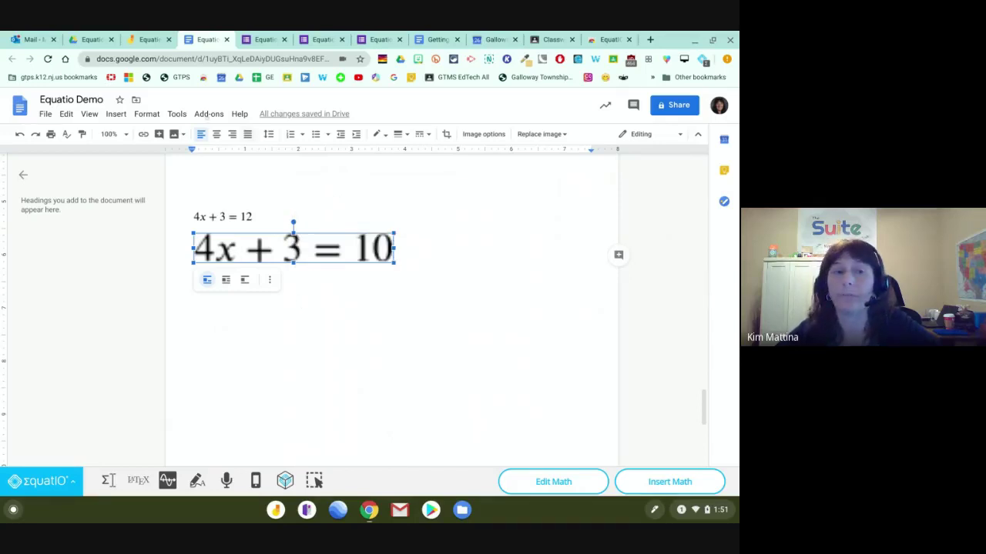
Switch to the Equatio Demo Jam, add a blank second frame, review the first frame and return to the new one
{"action": "left_click", "coordinate": [144, 40]}
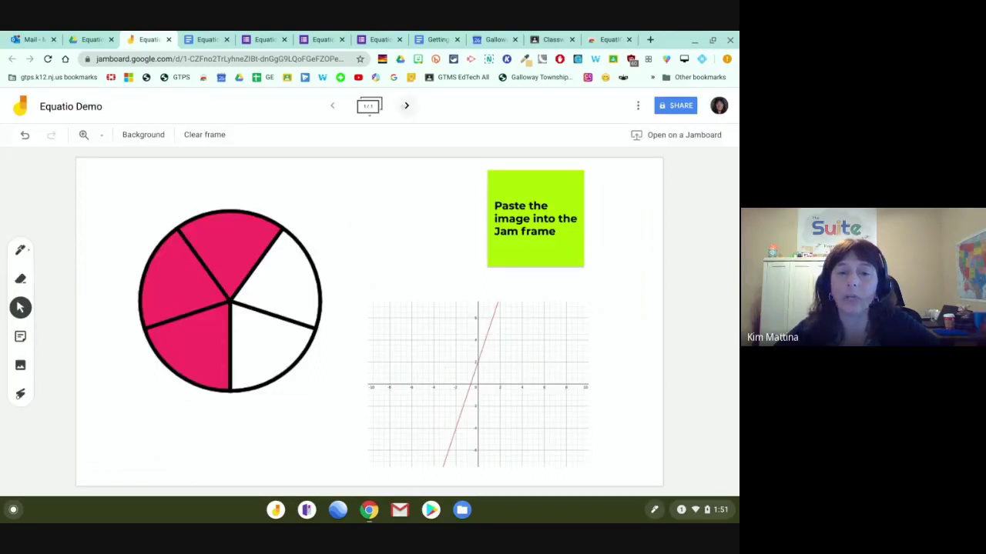
{"action": "left_click", "coordinate": [406, 105]}
{"action": "left_click", "coordinate": [332, 106]}
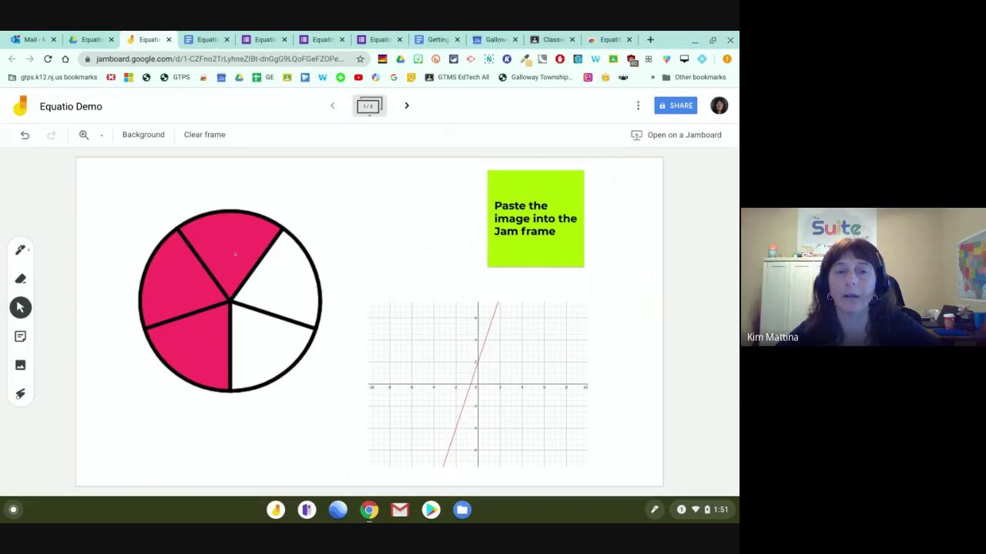
{"action": "left_click", "coordinate": [407, 105]}
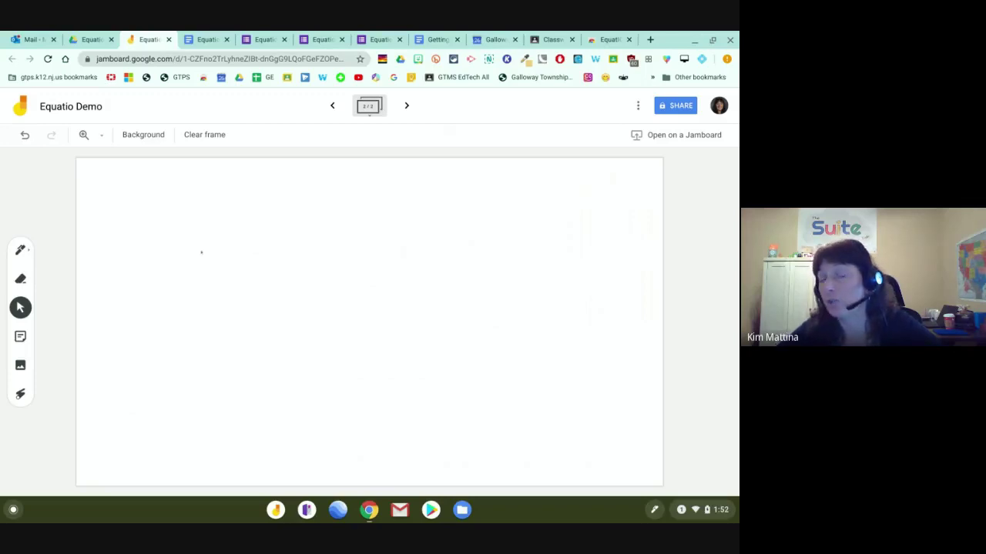
Paste the copied 4x + 3 = 10 image into the blank frame, enlarge it and place it in the frame's upper-left corner
{"action": "right_click", "coordinate": [162, 207]}
{"action": "left_click", "coordinate": [129, 204]}
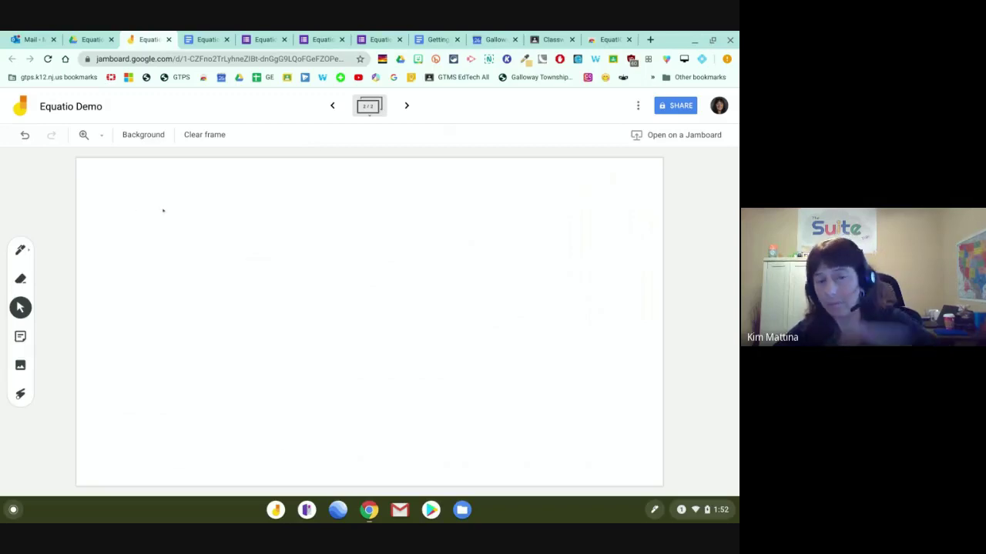
{"action": "right_click", "coordinate": [177, 222]}
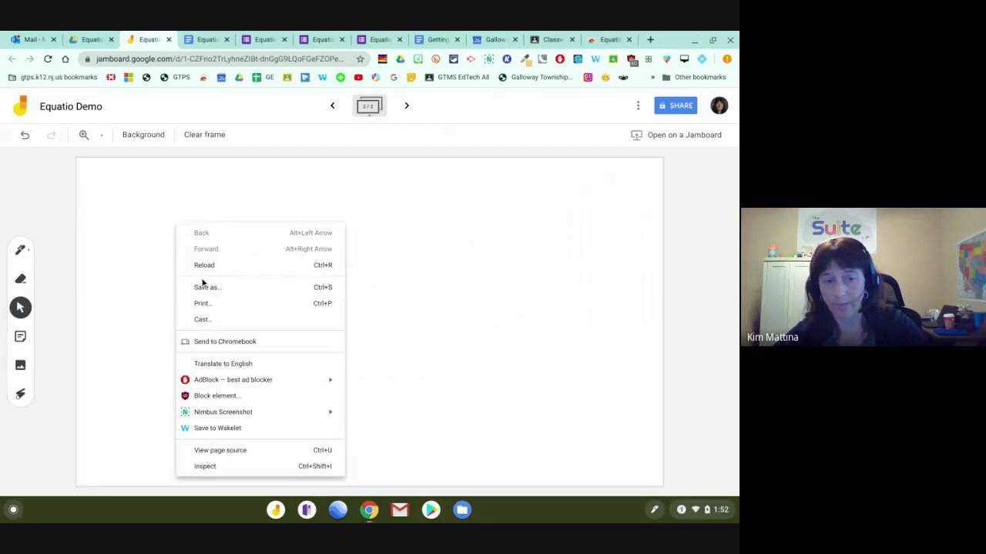
{"action": "left_click", "coordinate": [102, 223]}
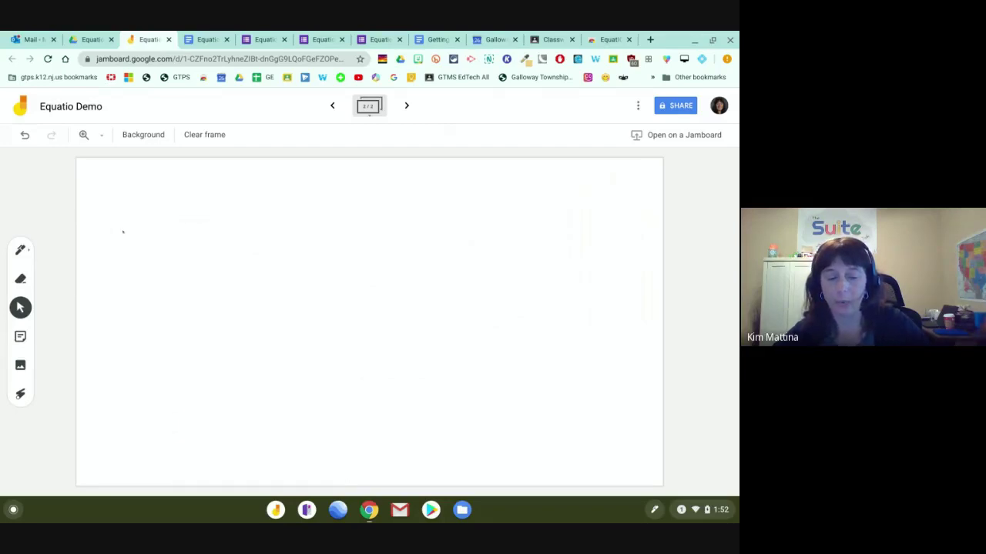
{"action": "key", "text": "ctrl+v"}
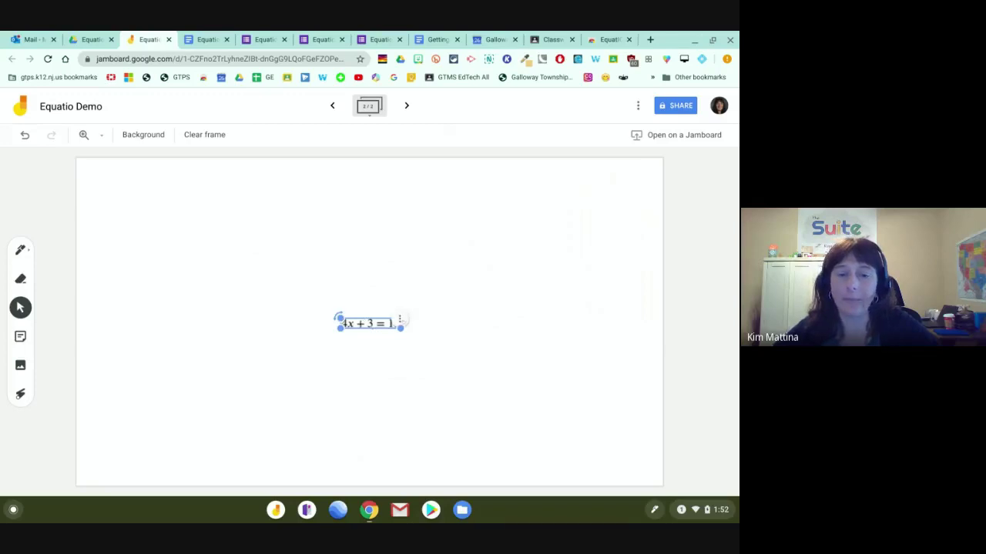
{"action": "left_click_drag", "start_coordinate": [401, 328], "coordinate": [214, 190]}
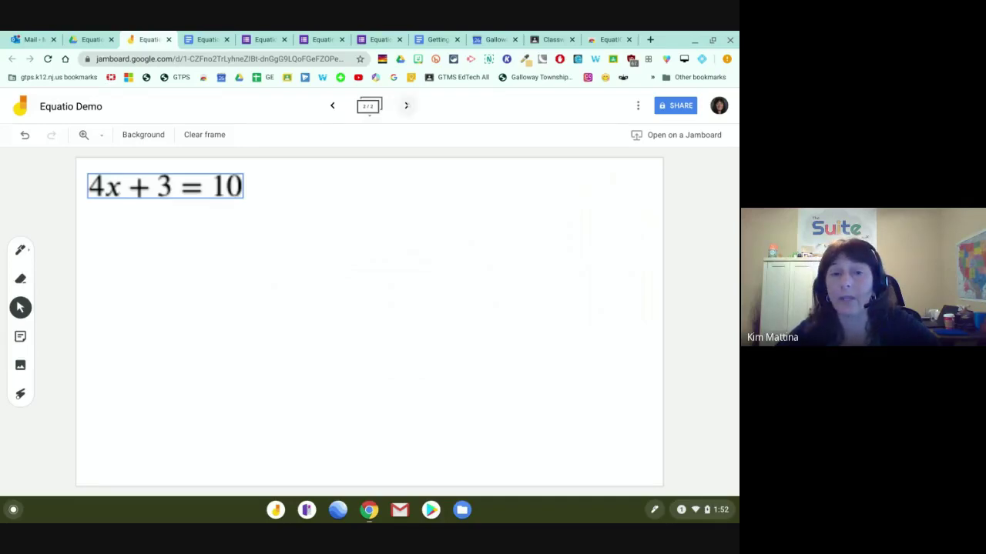
Add a third blank frame to the Jam and copy the line graph above the 4x + 3 equations in the Equatio Demo document
{"action": "left_click", "coordinate": [406, 106]}
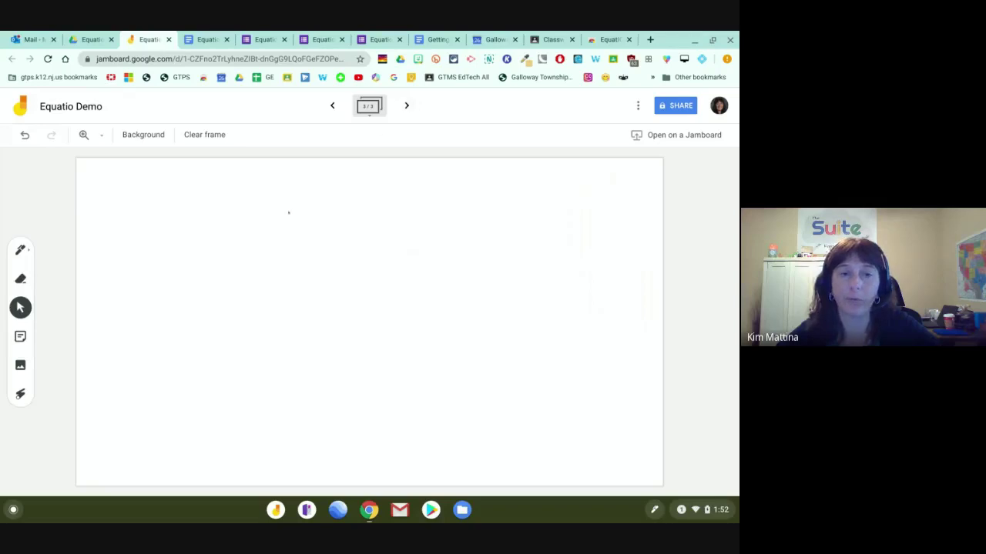
{"action": "left_click", "coordinate": [207, 40]}
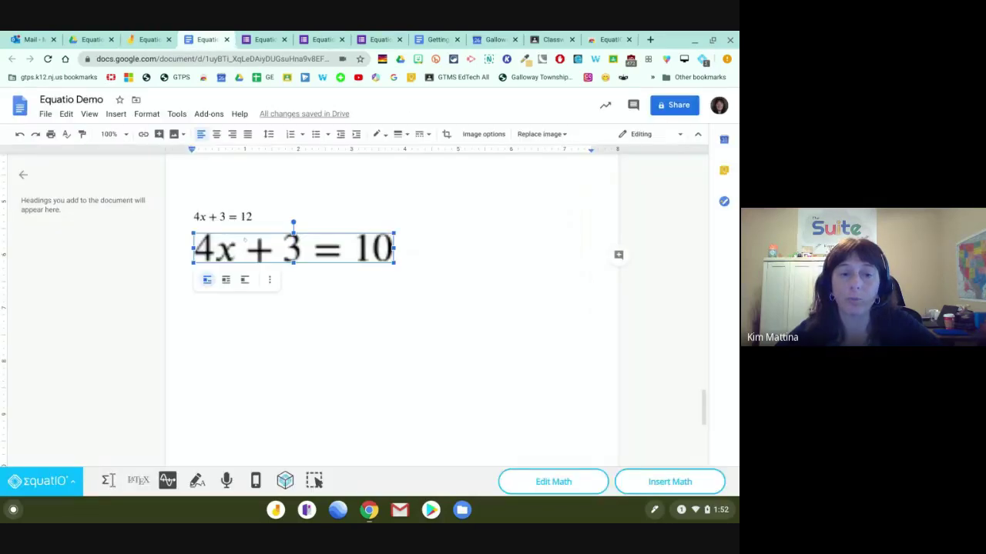
{"action": "left_click", "coordinate": [223, 216]}
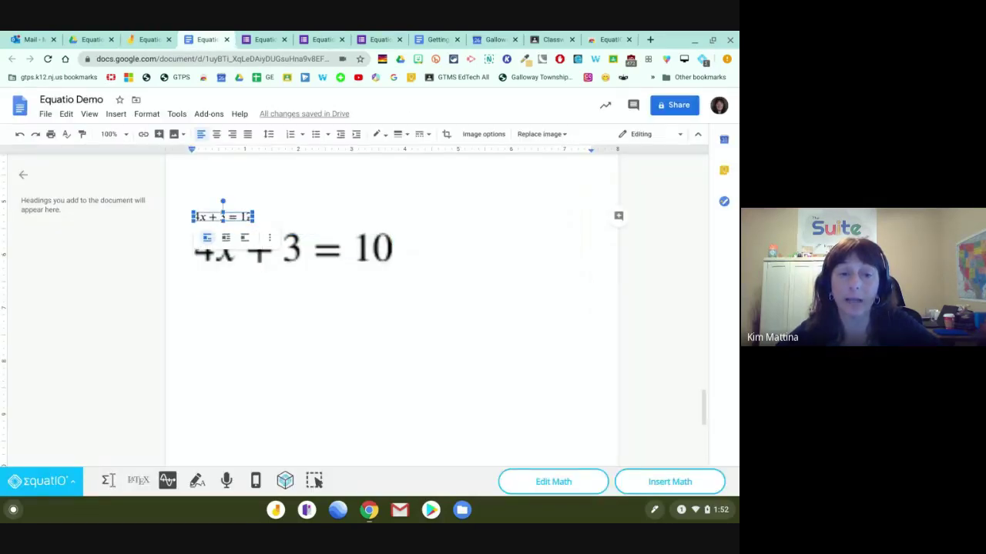
{"action": "scroll", "coordinate": [261, 290], "scroll_direction": "up", "scroll_amount": 5}
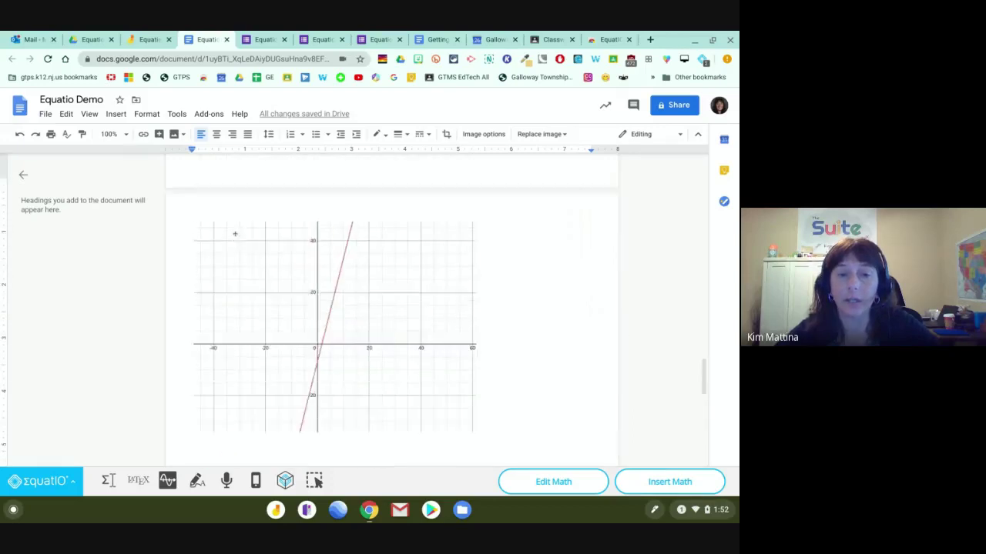
{"action": "left_click", "coordinate": [262, 290]}
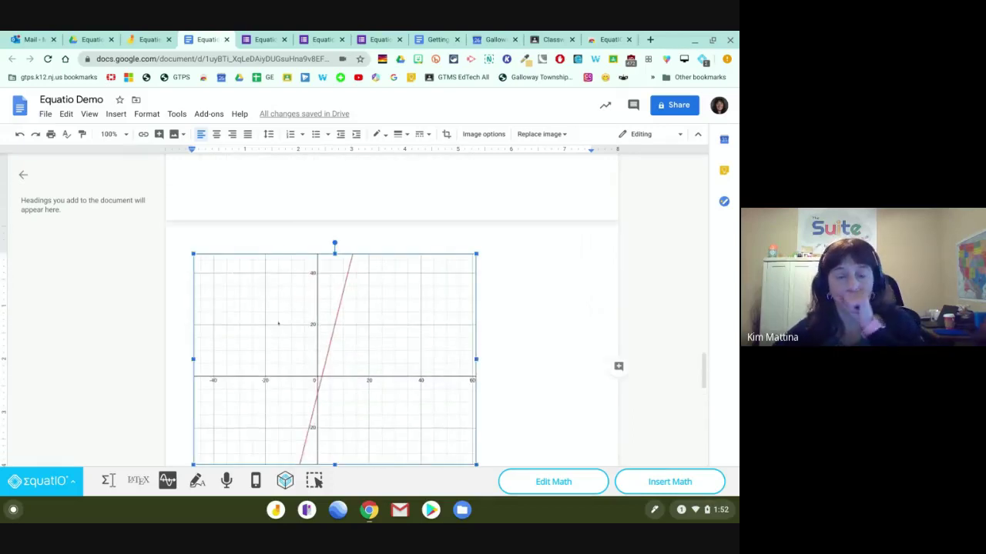
{"action": "right_click", "coordinate": [278, 324]}
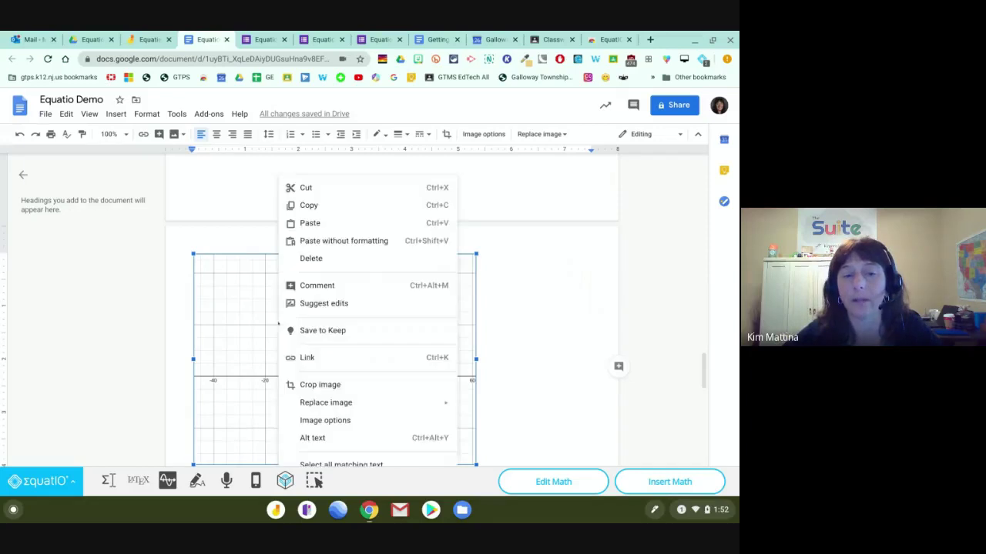
{"action": "left_click", "coordinate": [321, 205]}
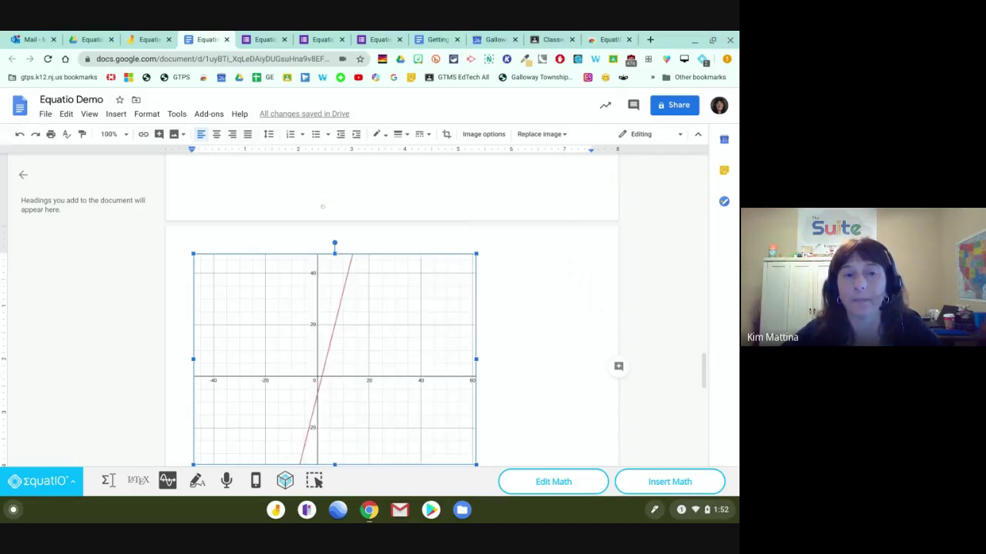
Paste the copied graph into the Jam's third frame, enlarge it slightly and move it to the frame's left side
{"action": "left_click", "coordinate": [141, 42]}
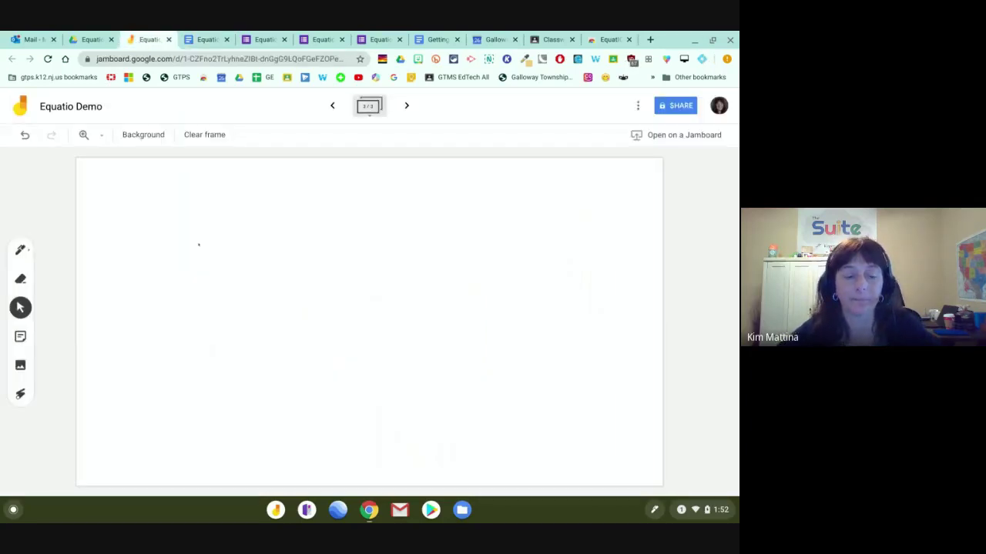
{"action": "key", "text": "ctrl+v"}
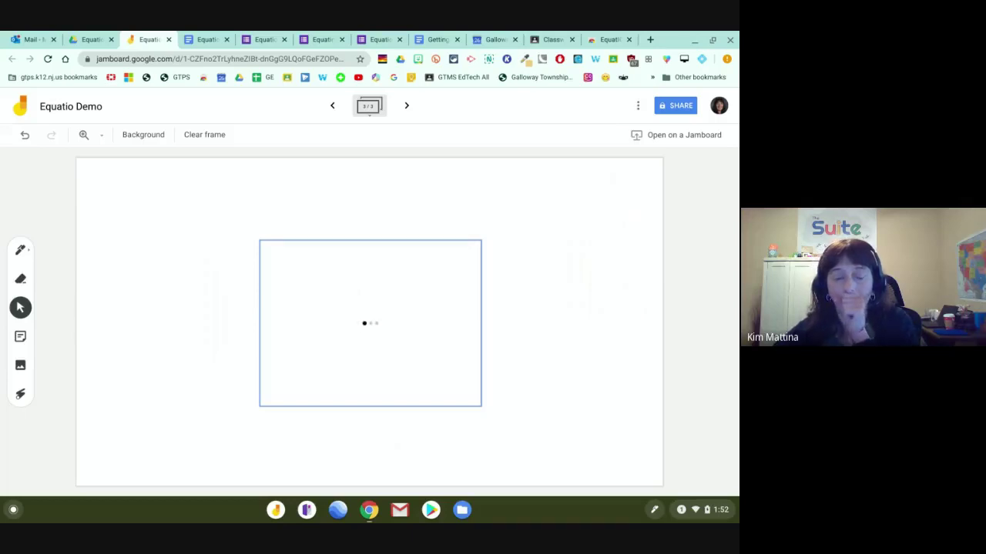
{"action": "left_click", "coordinate": [383, 331]}
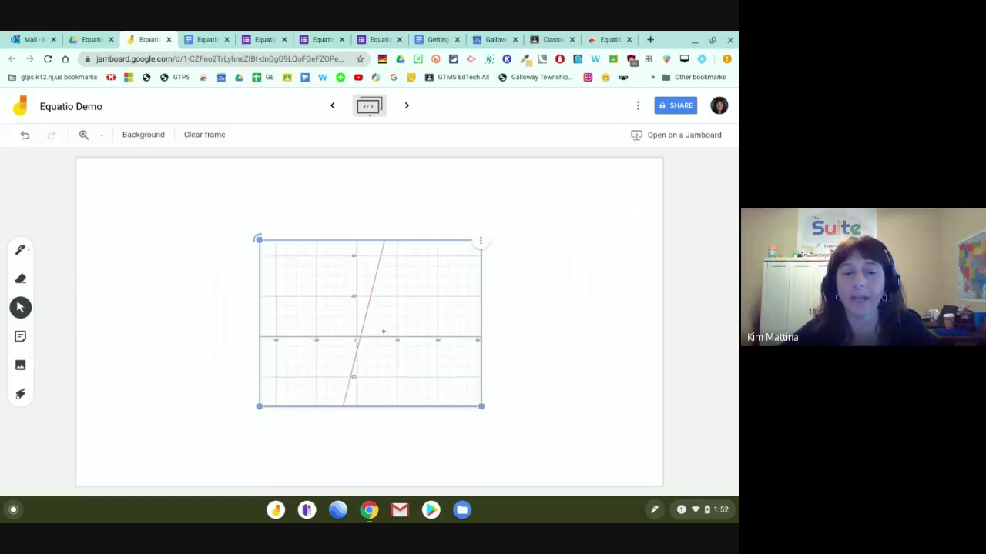
{"action": "left_click_drag", "start_coordinate": [480, 406], "coordinate": [501, 418]}
{"action": "left_click_drag", "start_coordinate": [407, 352], "coordinate": [259, 352]}
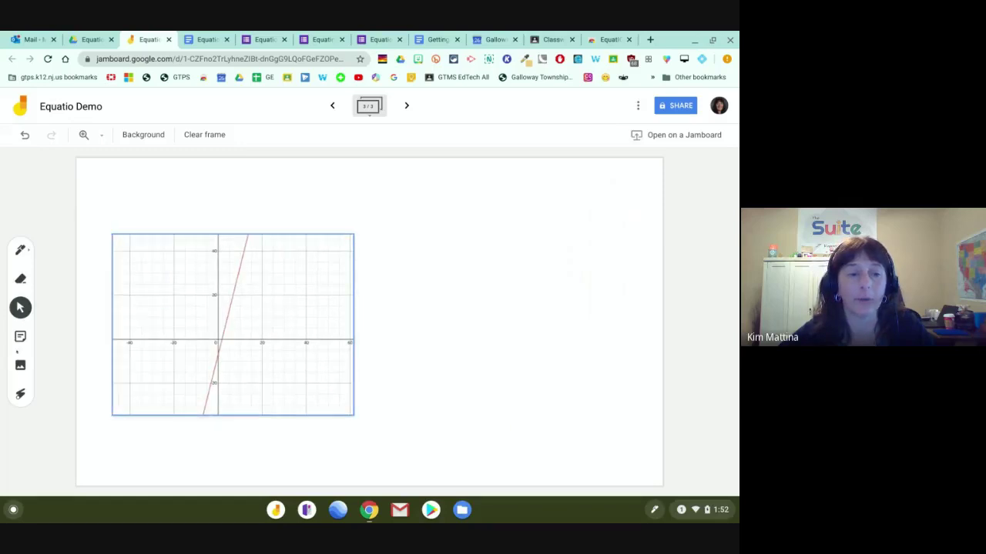
Add a sticky note reading "Write the equation for this graph." to the Jam's third frame
{"action": "left_click", "coordinate": [20, 337]}
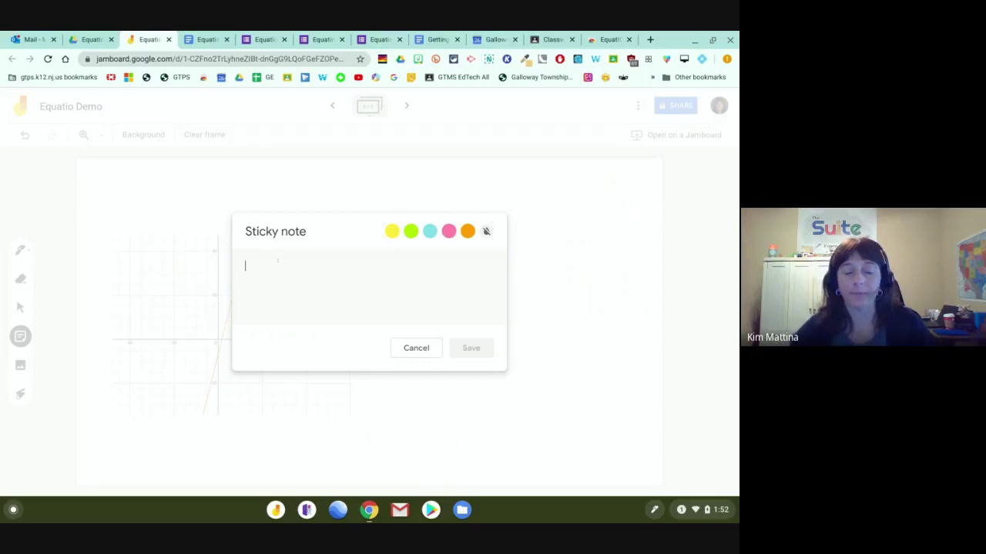
{"action": "type", "text": "Wr"}
{"action": "key", "text": "BackSpace"}
{"action": "key", "text": "BackSpace"}
{"action": "type", "text": "Wr"}
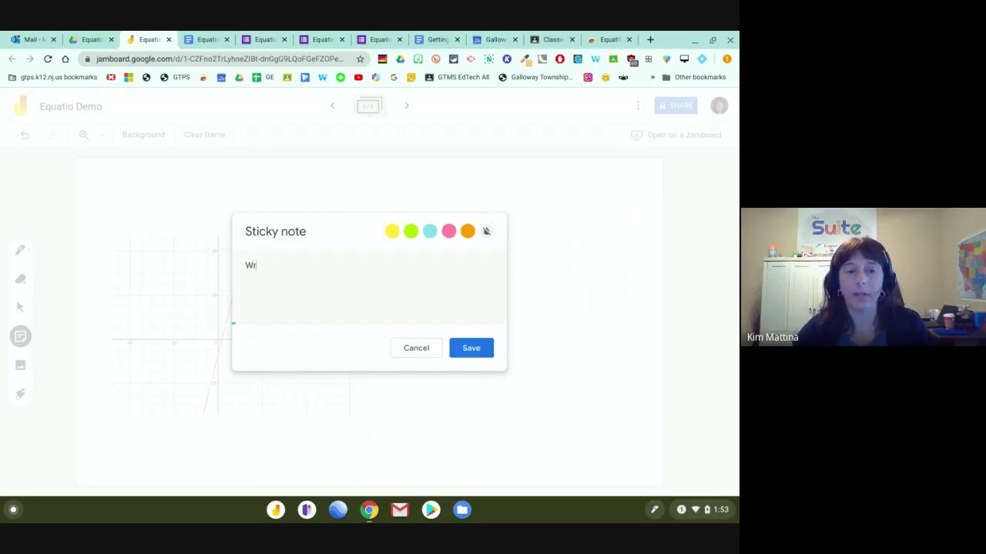
{"action": "type", "text": "ite the equation"}
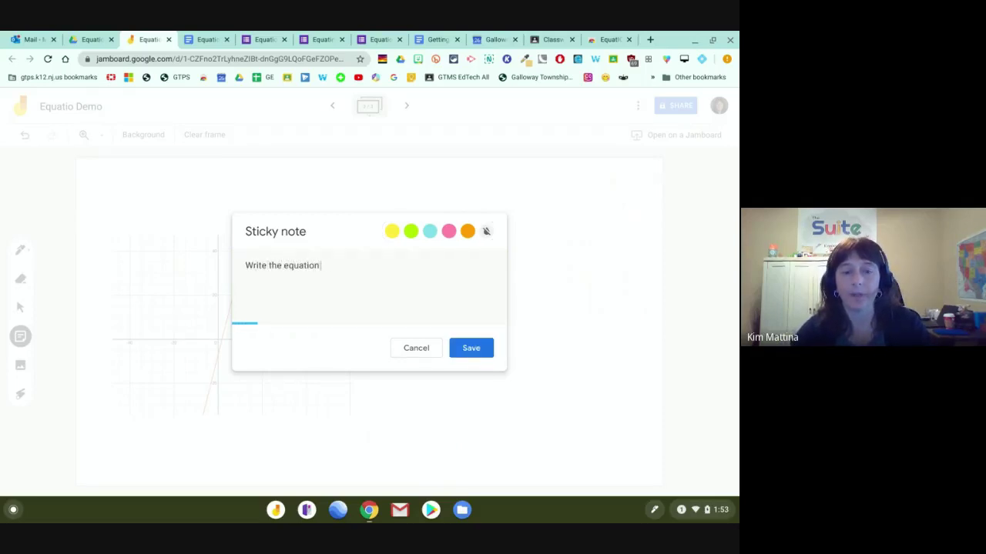
{"action": "type", "text": " for this graph."}
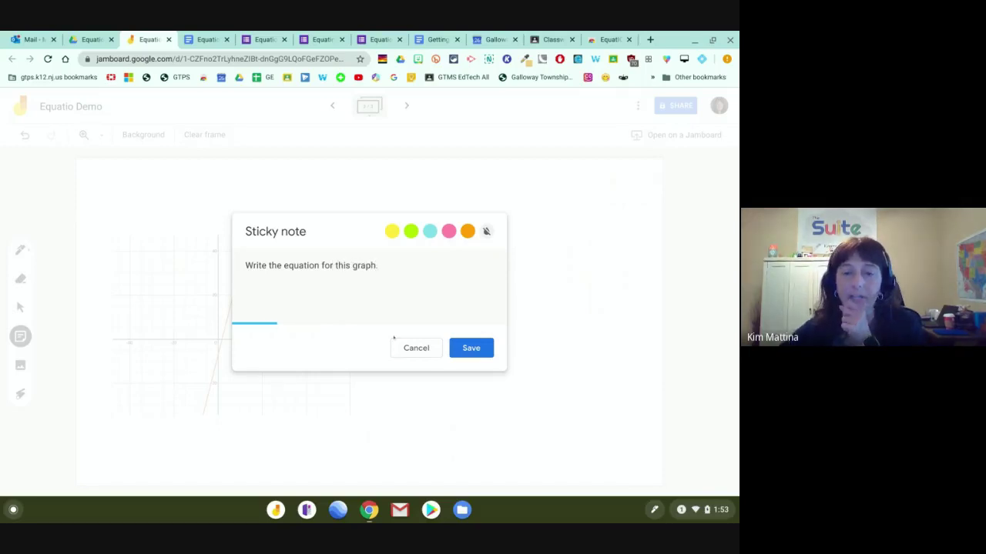
{"action": "left_click", "coordinate": [477, 353]}
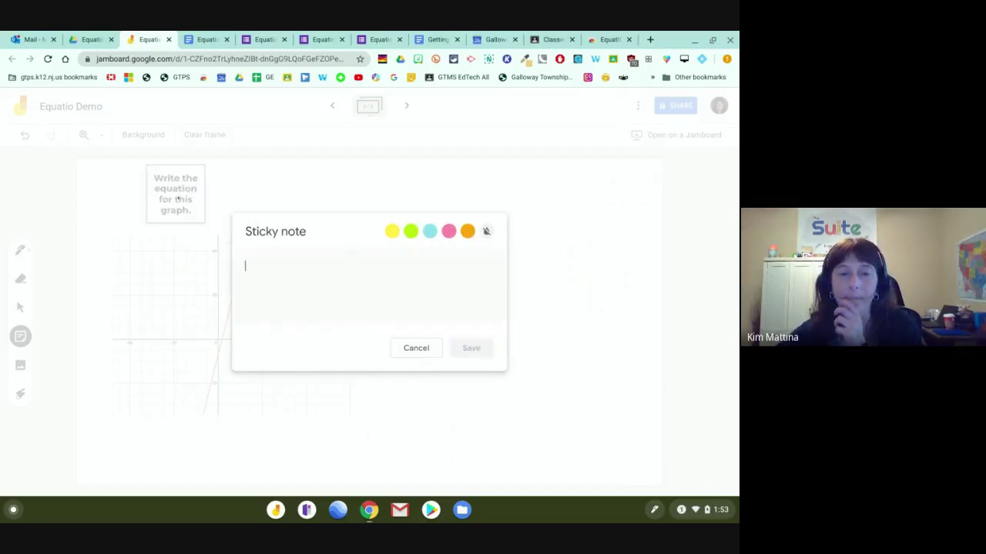
Place the sticky note in the frame's upper-left corner, enlarge it and move the graph beside it
{"action": "left_click_drag", "start_coordinate": [177, 198], "coordinate": [130, 189]}
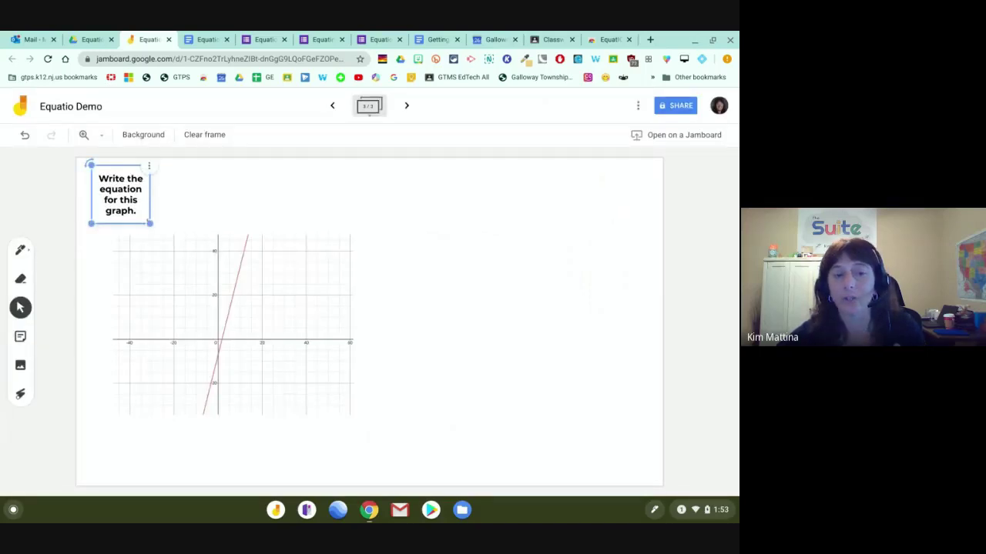
{"action": "left_click_drag", "start_coordinate": [240, 270], "coordinate": [317, 206]}
{"action": "left_click", "coordinate": [576, 386]}
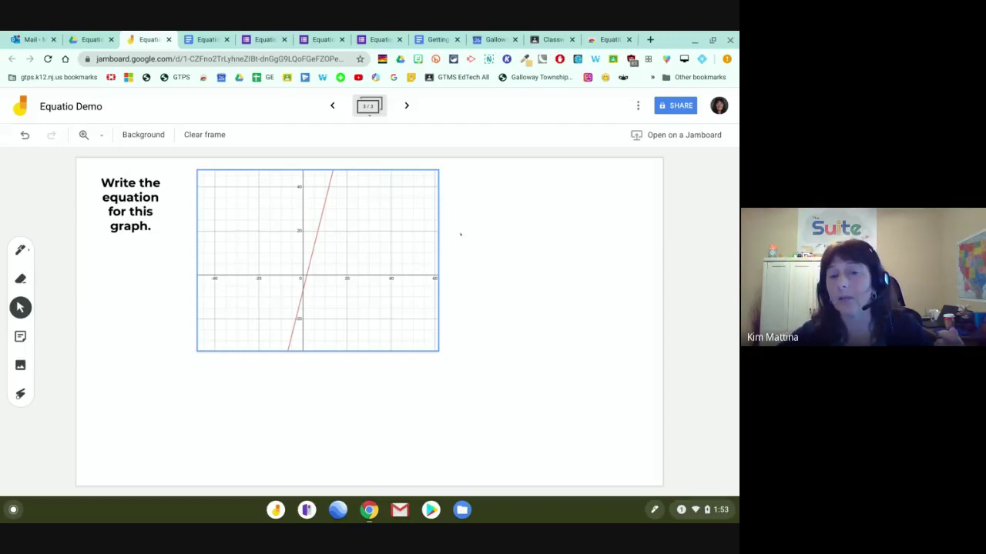
Handwrite a first name with the pen in the empty area beside the graph
{"action": "left_click", "coordinate": [20, 250]}
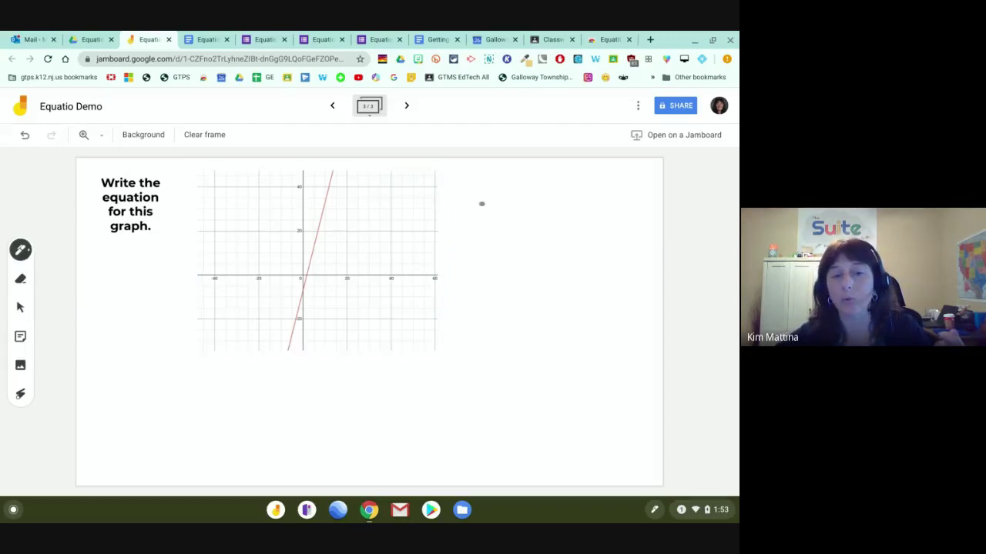
{"action": "left_click_drag", "start_coordinate": [454, 218], "coordinate": [456, 282]}
{"action": "mouse_move", "coordinate": [475, 202]}
{"action": "left_mouse_down"}
{"action": "mouse_move", "coordinate": [455, 246]}
{"action": "mouse_move", "coordinate": [497, 262]}
{"action": "mouse_move", "coordinate": [539, 245]}
{"action": "mouse_move", "coordinate": [553, 262]}
{"action": "mouse_move", "coordinate": [564, 259]}
{"action": "left_mouse_up"}
Handwrite the sample answer x = 3x + 2 in the empty area below the graph
{"action": "left_click_drag", "start_coordinate": [327, 402], "coordinate": [382, 448]}
{"action": "left_click_drag", "start_coordinate": [375, 396], "coordinate": [348, 460]}
{"action": "mouse_move", "coordinate": [397, 411]}
{"action": "left_mouse_down"}
{"action": "mouse_move", "coordinate": [420, 408]}
{"action": "mouse_move", "coordinate": [433, 424]}
{"action": "left_mouse_up"}
{"action": "mouse_move", "coordinate": [439, 389]}
{"action": "left_mouse_down"}
{"action": "mouse_move", "coordinate": [482, 395]}
{"action": "mouse_move", "coordinate": [454, 446]}
{"action": "left_mouse_up"}
{"action": "left_click_drag", "start_coordinate": [498, 415], "coordinate": [544, 447]}
{"action": "left_click_drag", "start_coordinate": [514, 405], "coordinate": [509, 453]}
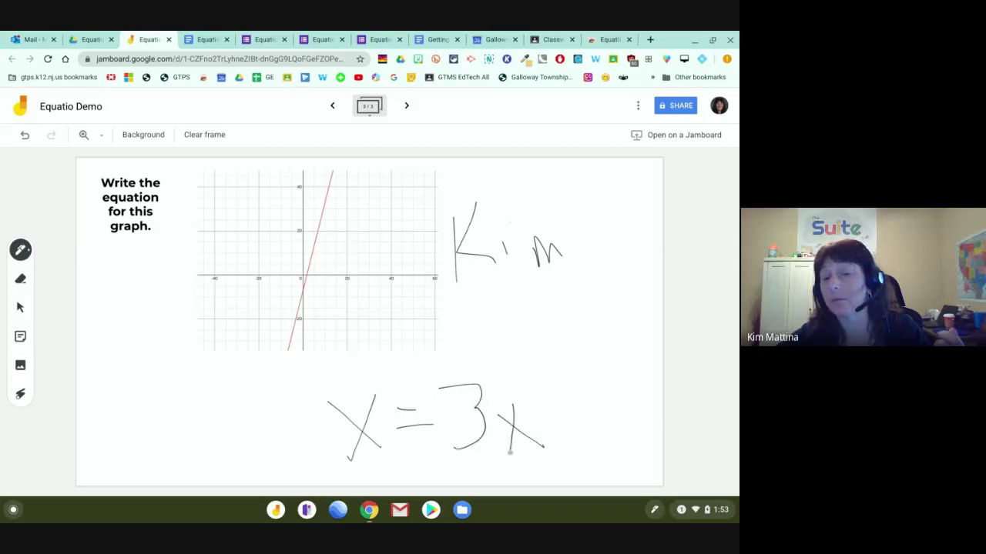
{"action": "left_click_drag", "start_coordinate": [570, 404], "coordinate": [570, 423]}
{"action": "left_click_drag", "start_coordinate": [547, 412], "coordinate": [560, 410]}
{"action": "mouse_move", "coordinate": [577, 368]}
{"action": "left_mouse_down"}
{"action": "mouse_move", "coordinate": [599, 426]}
{"action": "mouse_move", "coordinate": [641, 420]}
{"action": "left_mouse_up"}
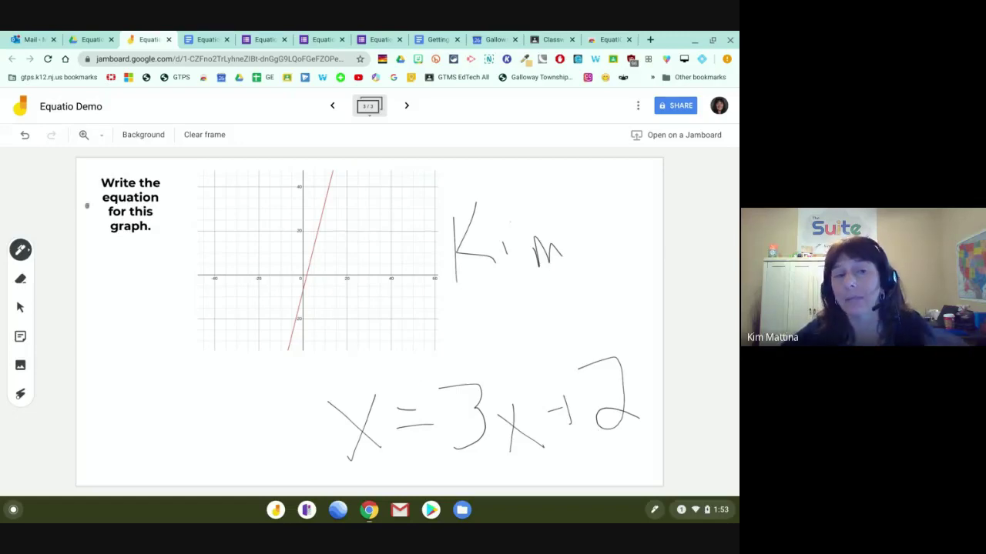
{"action": "left_click", "coordinate": [204, 41]}
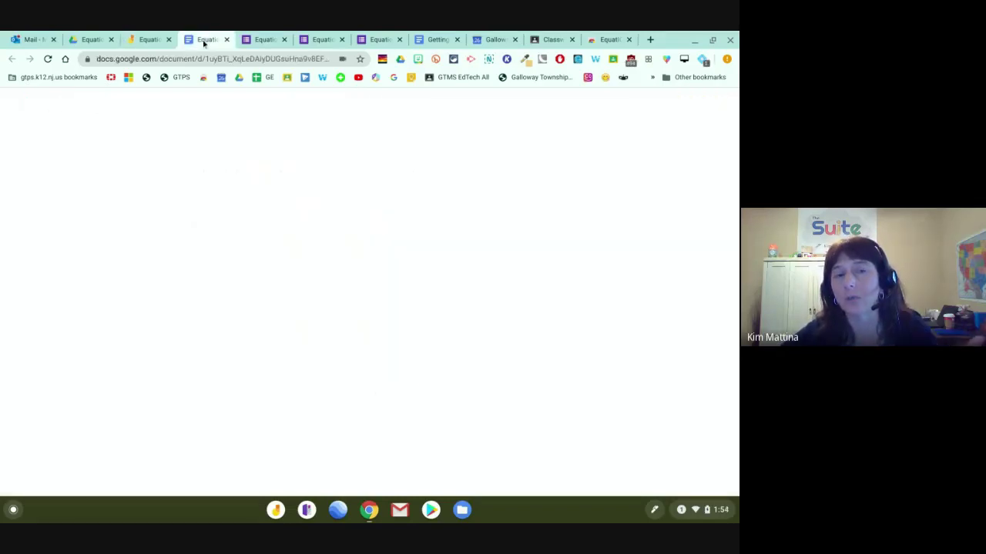
{"action": "scroll", "coordinate": [288, 275], "scroll_direction": "up", "scroll_amount": 1}
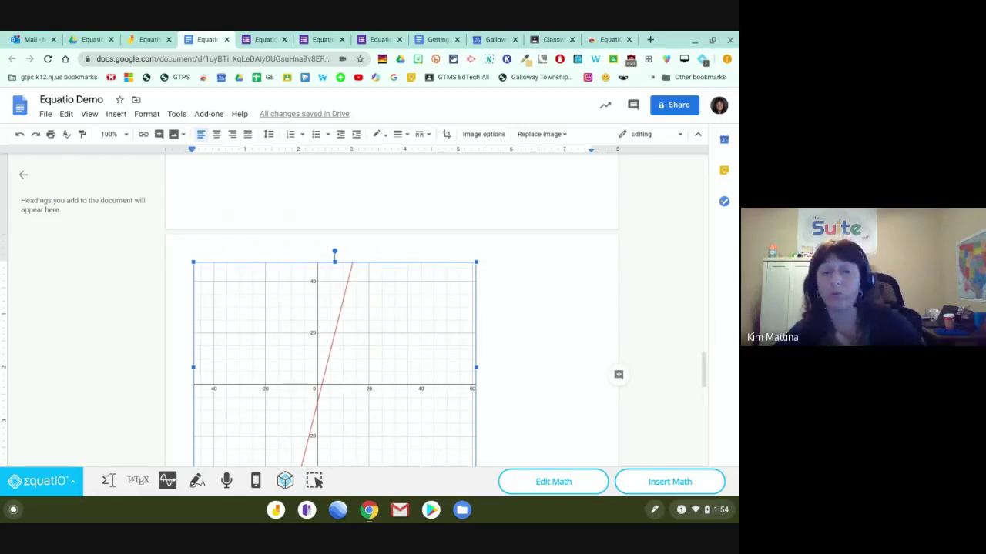
{"action": "left_click", "coordinate": [146, 41]}
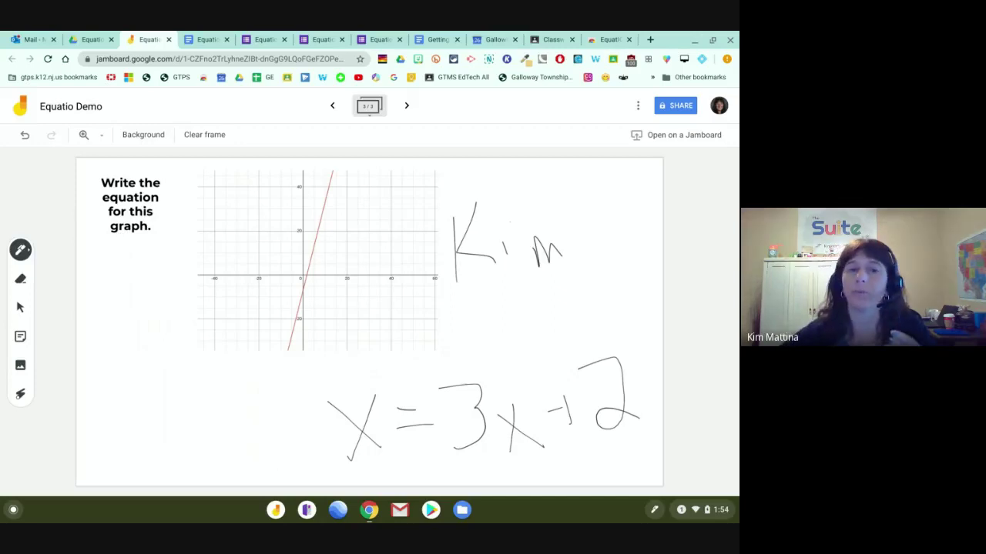
Add a fourth blank frame to the Jam and copy the 4x² + 5y = 20 image from the Equatio Demo document
{"action": "left_click", "coordinate": [407, 105]}
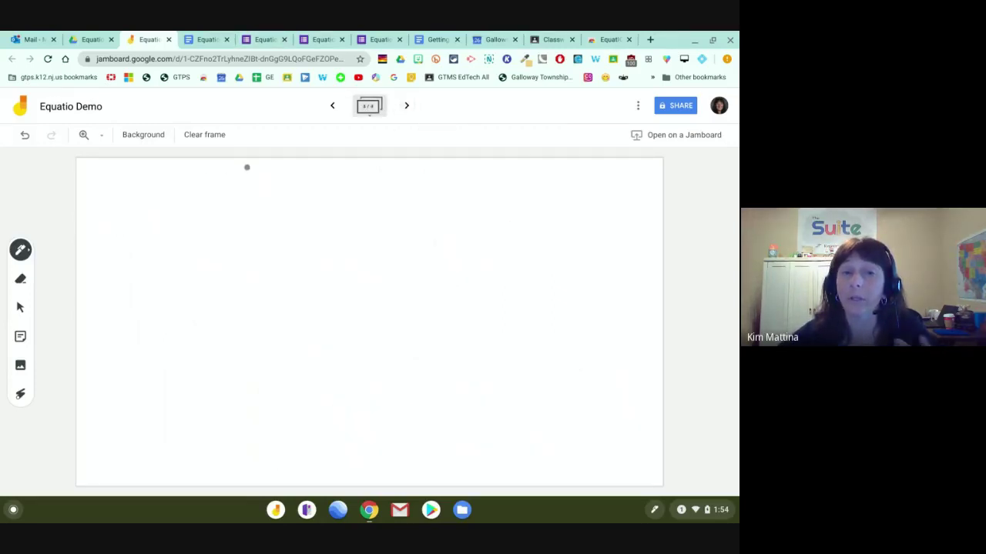
{"action": "left_click", "coordinate": [204, 39]}
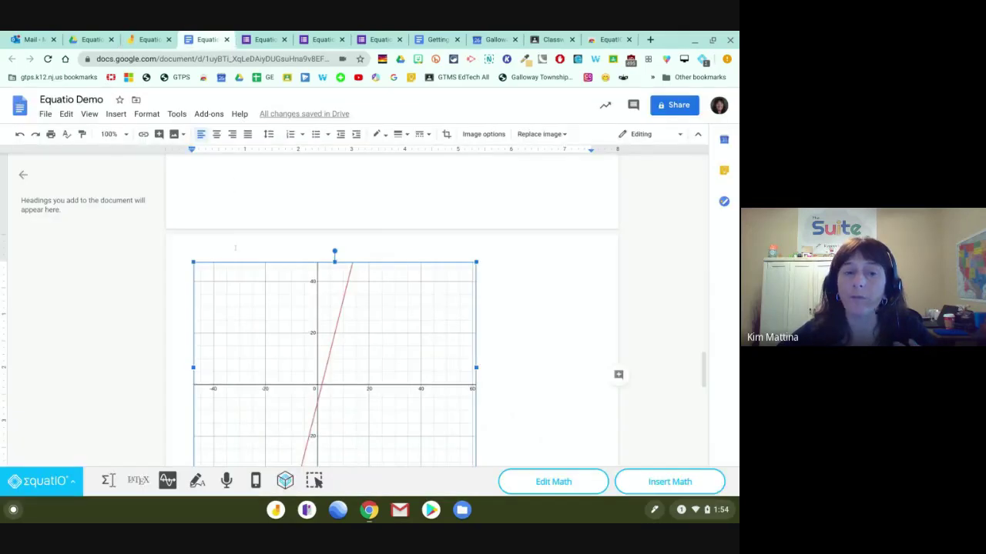
{"action": "scroll", "coordinate": [242, 249], "scroll_direction": "up", "scroll_amount": 2}
{"action": "scroll", "coordinate": [241, 250], "scroll_direction": "down", "scroll_amount": 2}
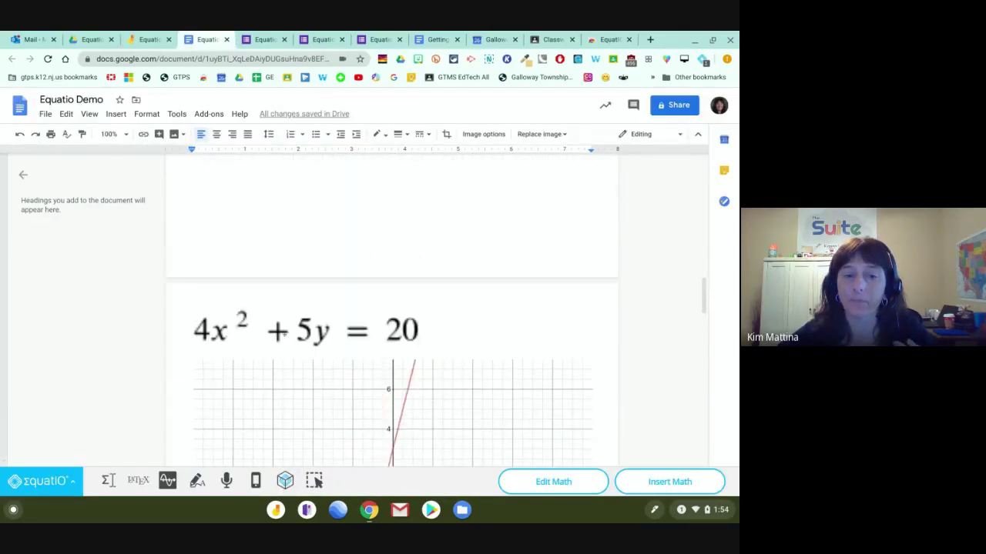
{"action": "left_click", "coordinate": [284, 333]}
{"action": "right_click", "coordinate": [292, 327]}
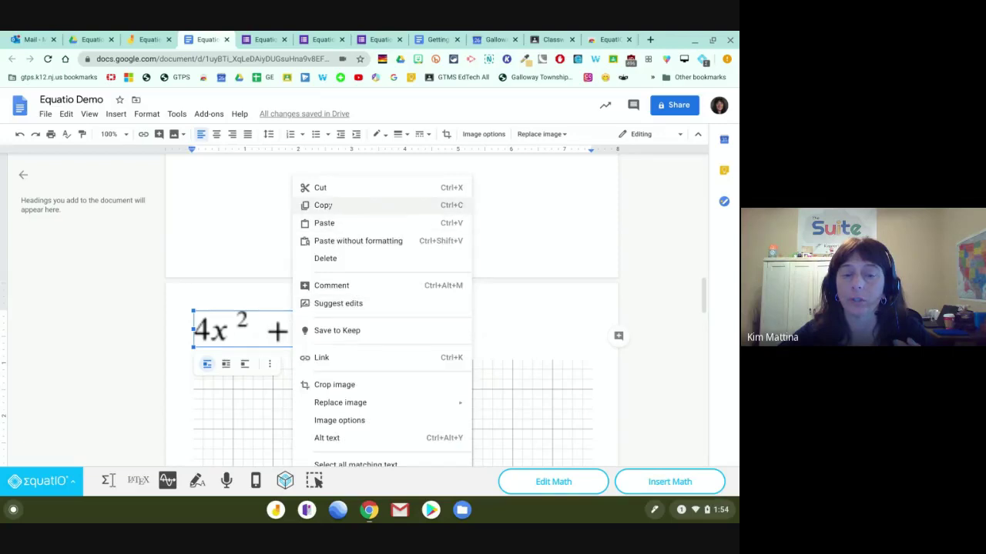
{"action": "left_click", "coordinate": [305, 205]}
Paste the copied equation into the Jam's fourth frame, enlarge it and place it in the frame's upper-left corner
{"action": "left_click", "coordinate": [154, 36]}
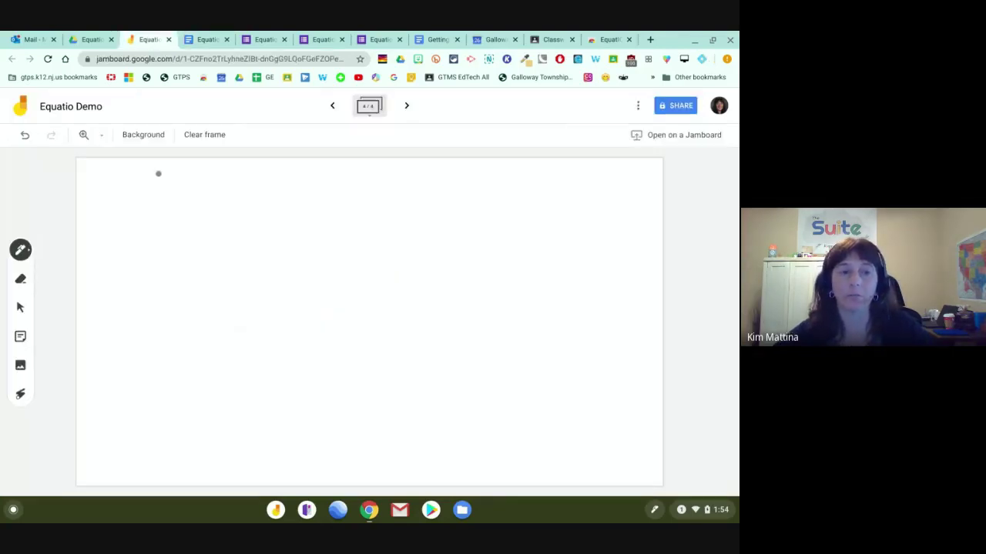
{"action": "key", "text": "ctrl+v"}
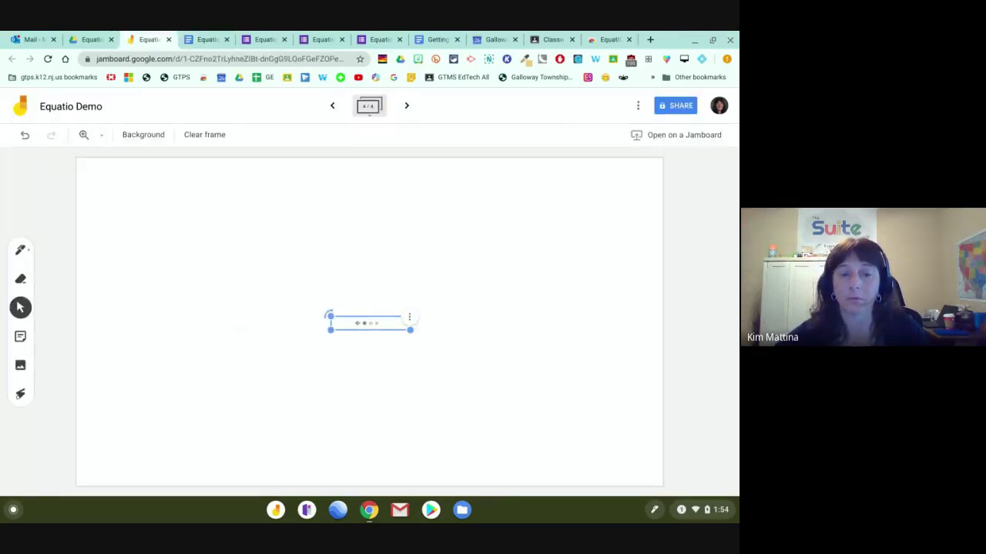
{"action": "left_click_drag", "start_coordinate": [368, 323], "coordinate": [305, 218]}
{"action": "left_click", "coordinate": [293, 209]}
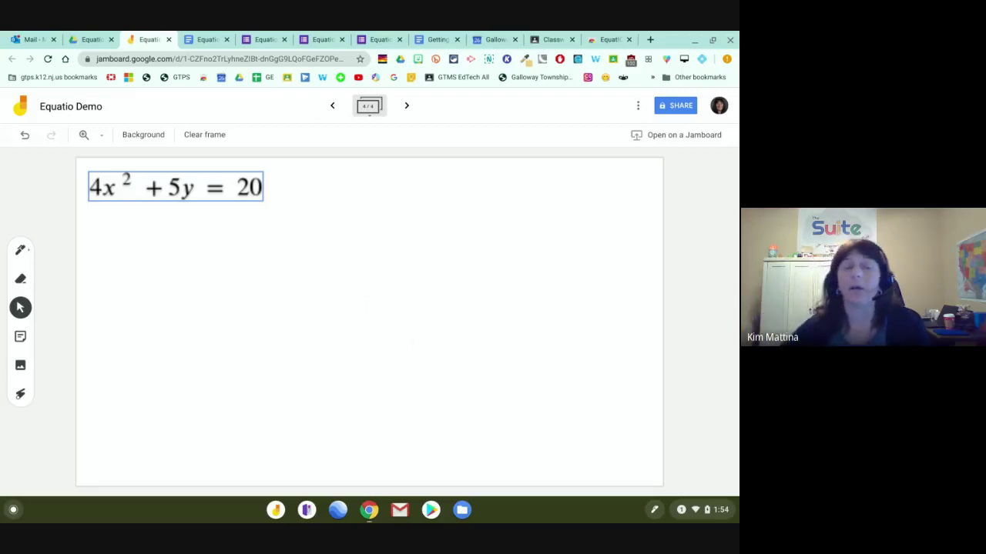
{"action": "left_click", "coordinate": [216, 176]}
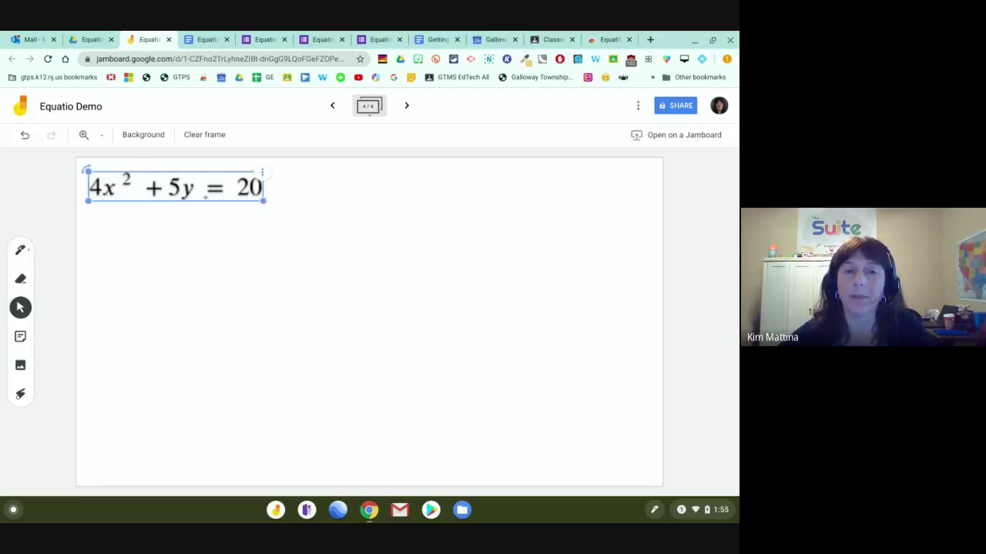
Switch to the Getting started with Equatio document and look back through its toolbar explanation
{"action": "left_click", "coordinate": [211, 40]}
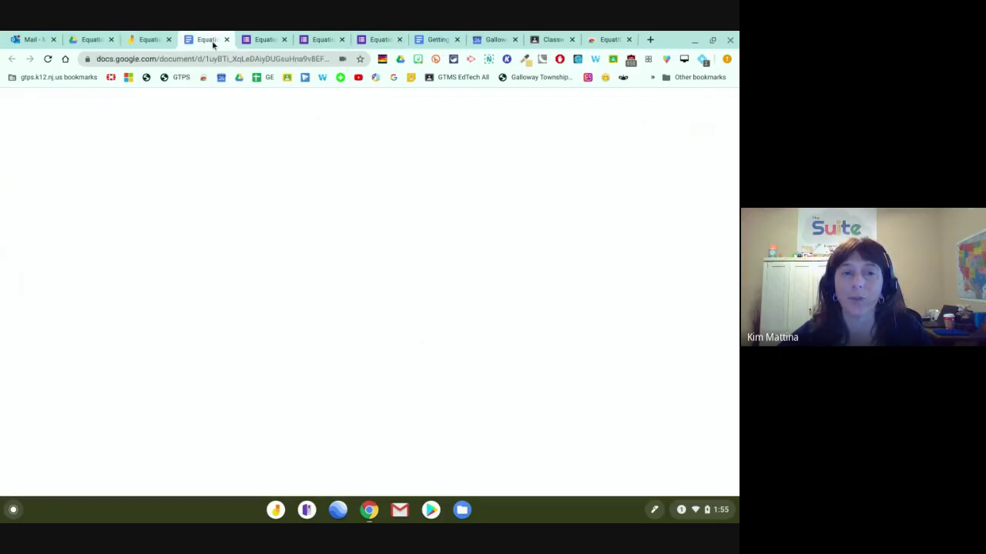
{"action": "left_click", "coordinate": [443, 39]}
{"action": "scroll", "coordinate": [385, 308], "scroll_direction": "up", "scroll_amount": 3}
{"action": "scroll", "coordinate": [391, 308], "scroll_direction": "up", "scroll_amount": 4}
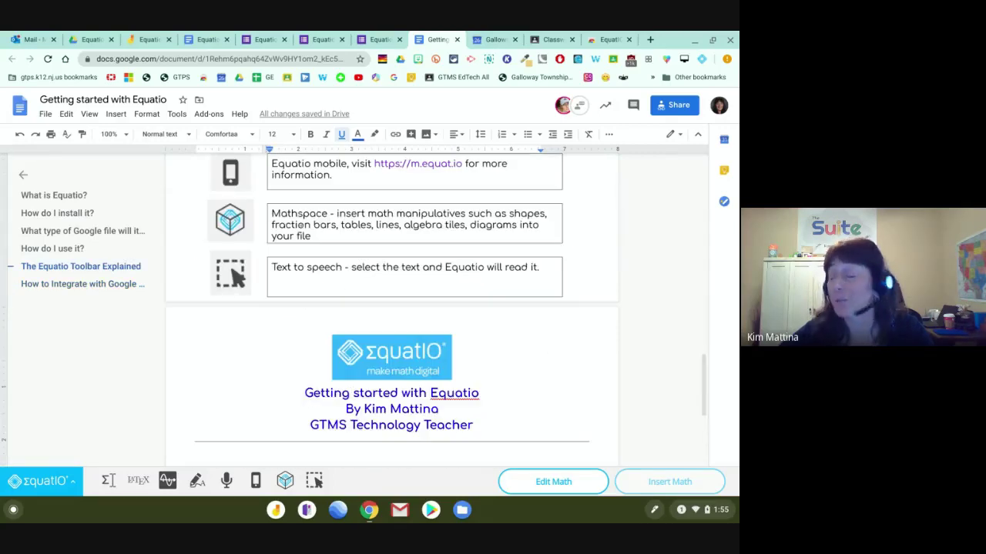